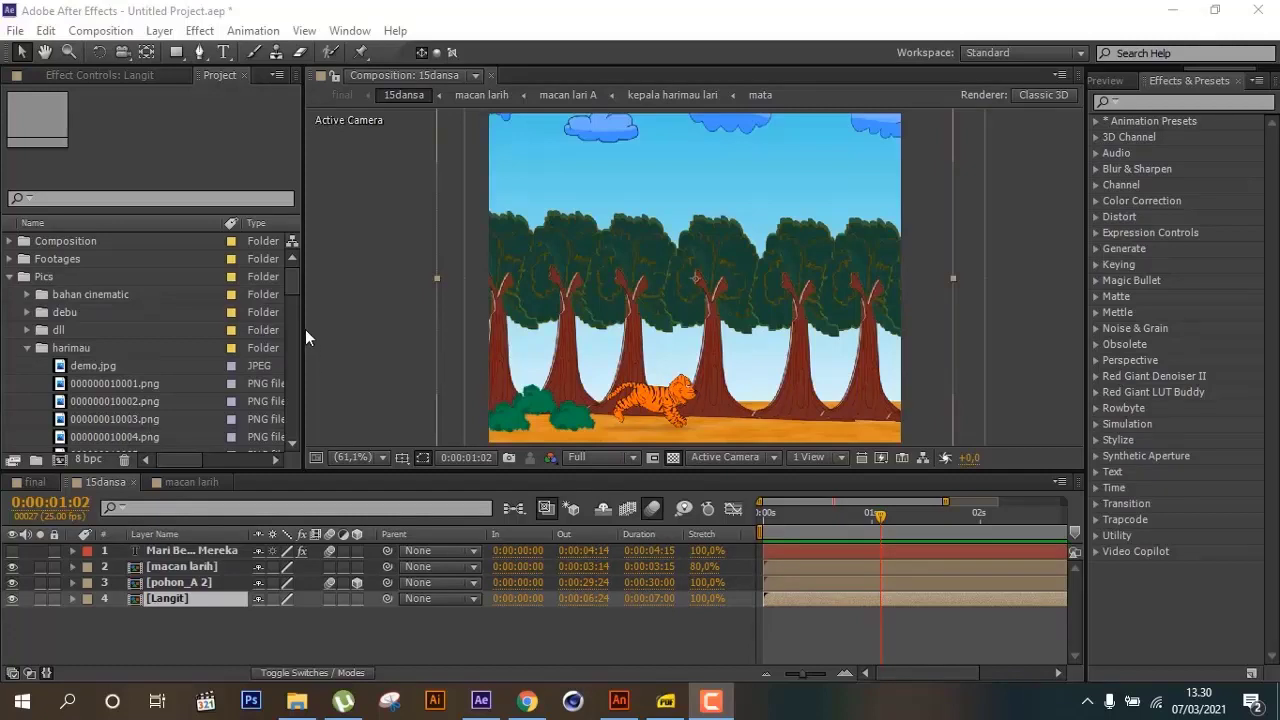
Play a RAM preview of the 15dansa composition
left_click(101, 31)
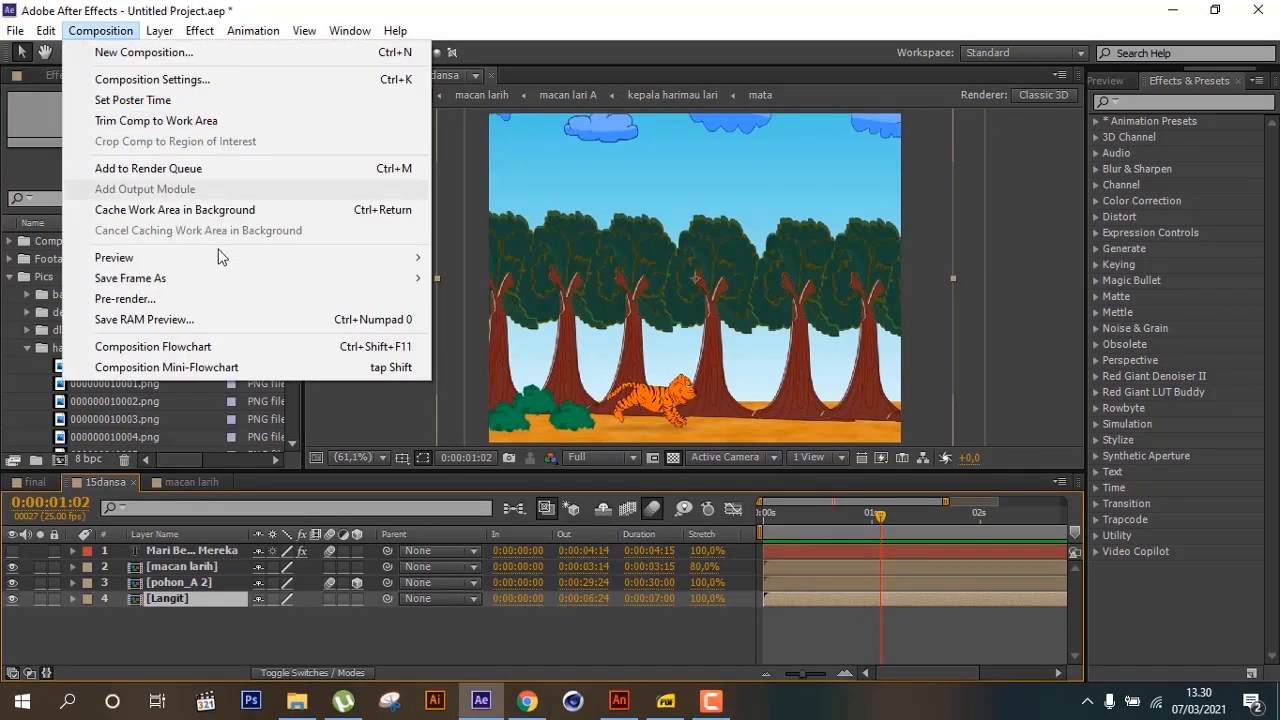
mouse_move(293, 265)
left_click(465, 258)
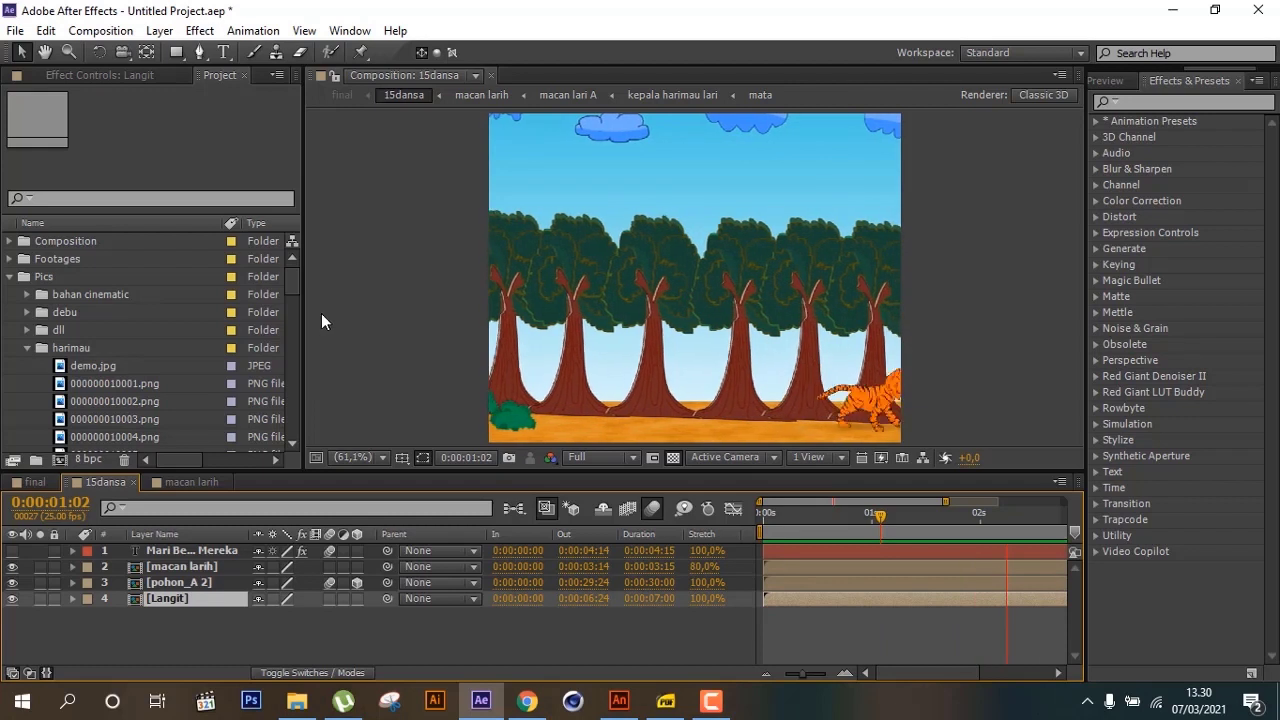
Switch to the macan larih composition and RAM-preview the running tiger
left_click(172, 484)
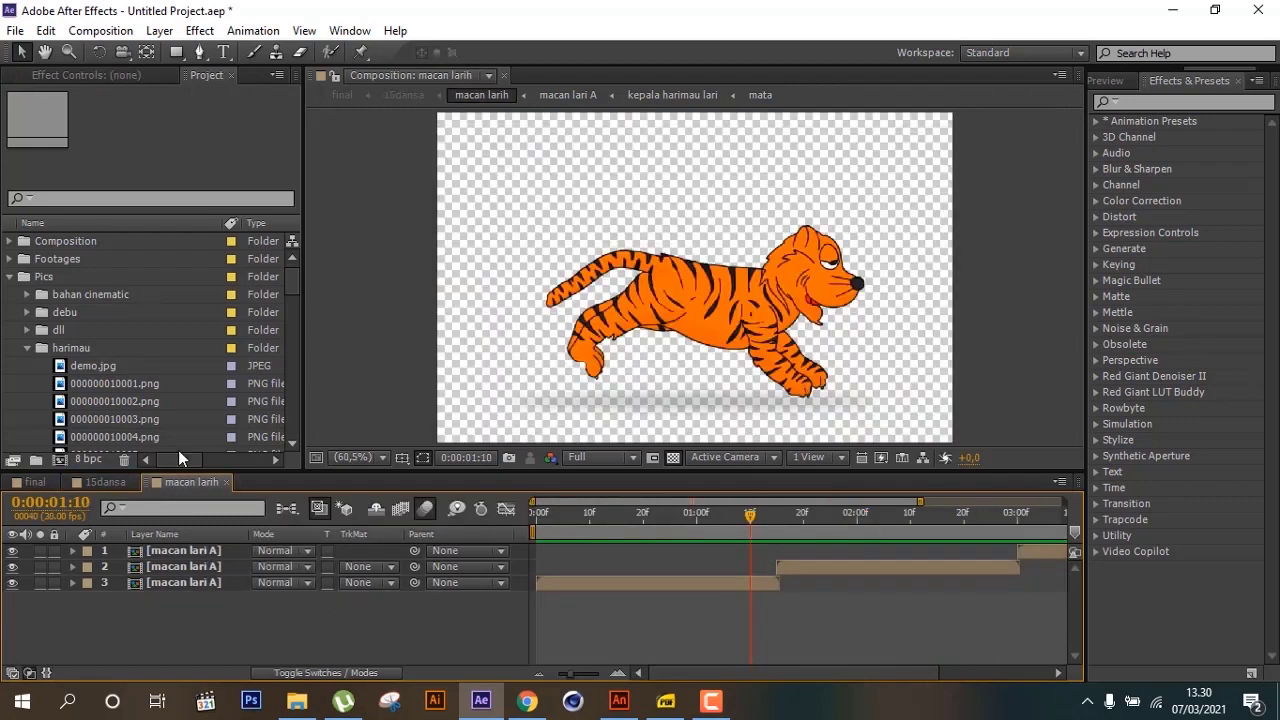
left_click(100, 30)
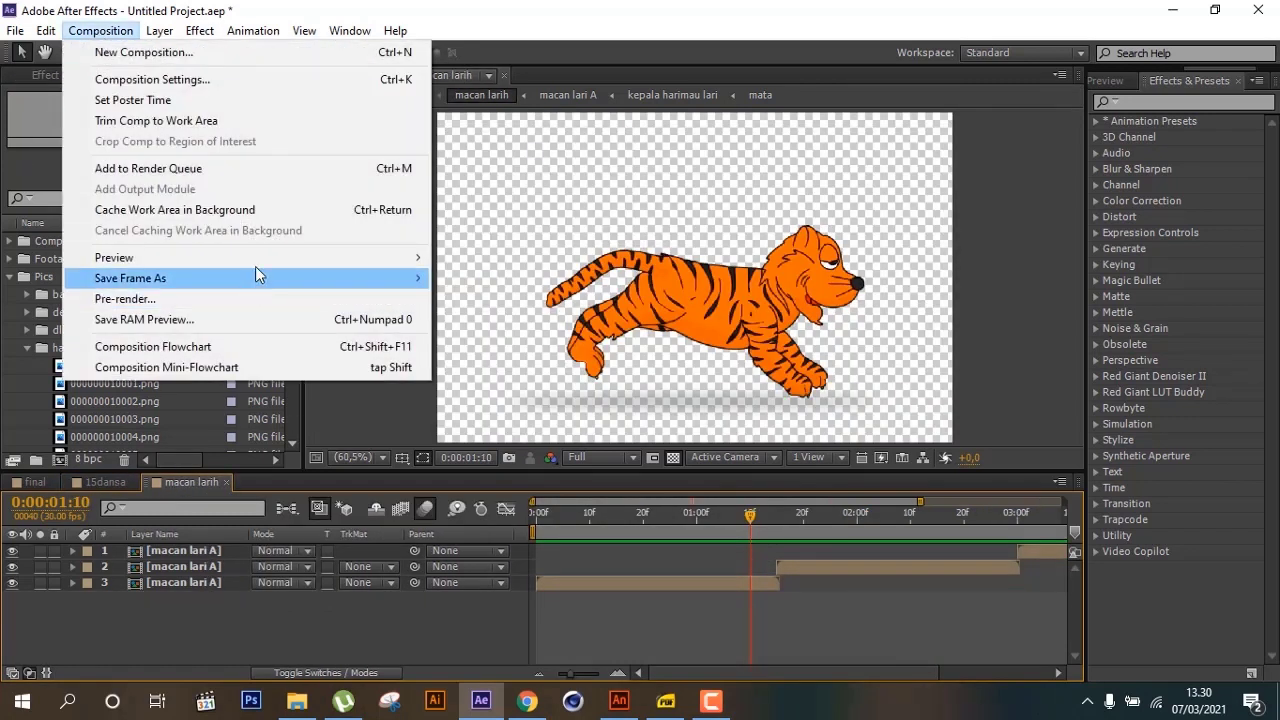
mouse_move(310, 258)
left_click(485, 258)
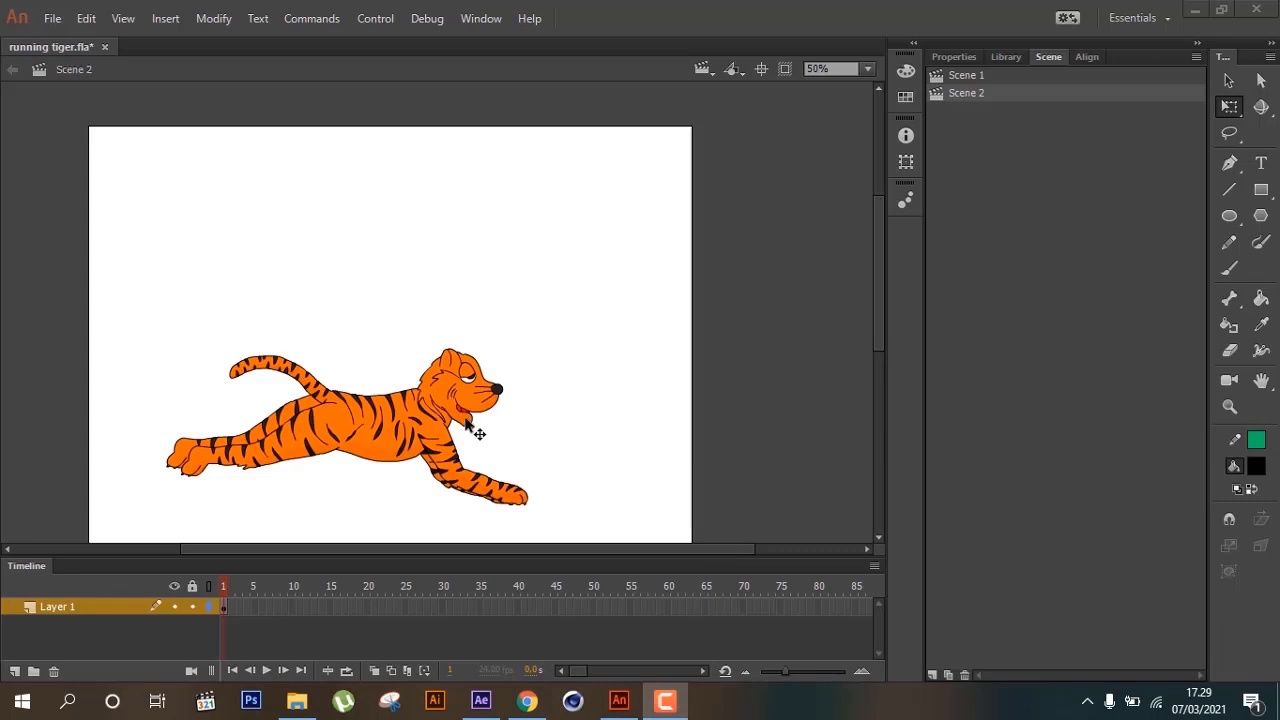
Check the document settings (1288 × 1288 px, 24 fps) and confirm them unchanged
left_click(214, 19)
left_click(229, 40)
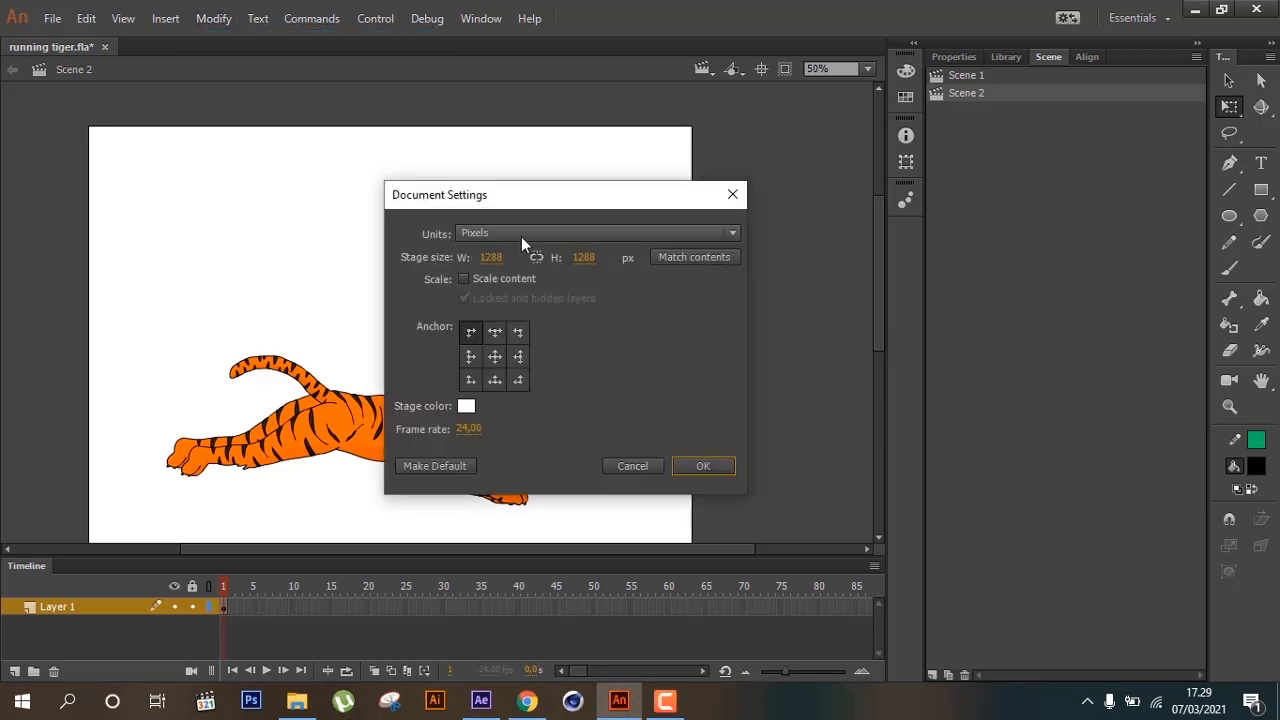
left_click(701, 468)
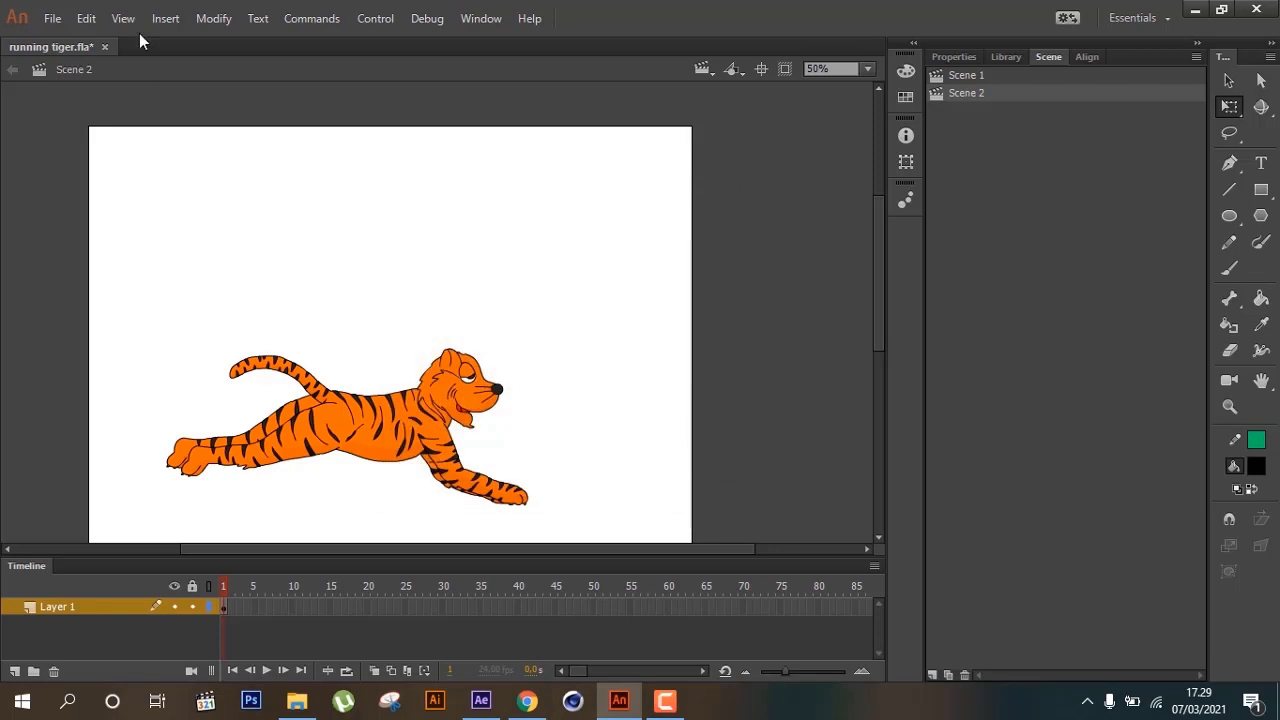
left_click(52, 19)
Create a new ActionScript 3.0 document with a 1288 × 1288 pixel stage
left_click(76, 42)
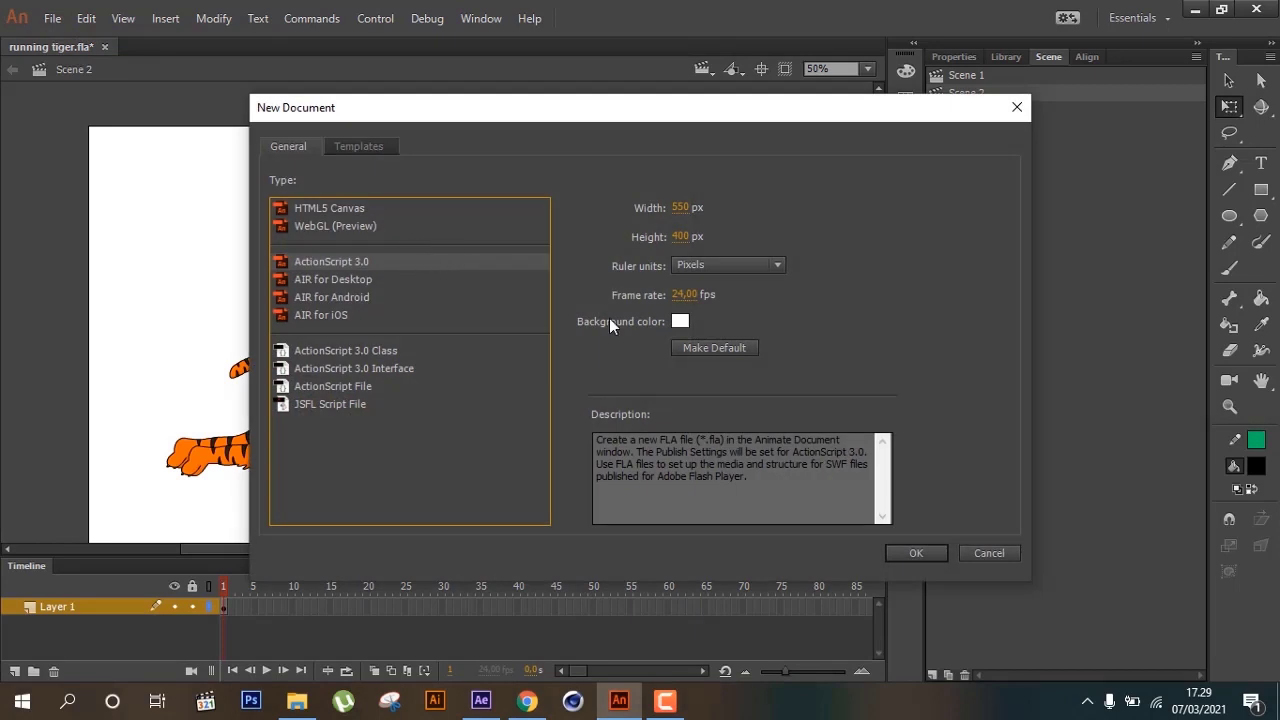
left_click(680, 208)
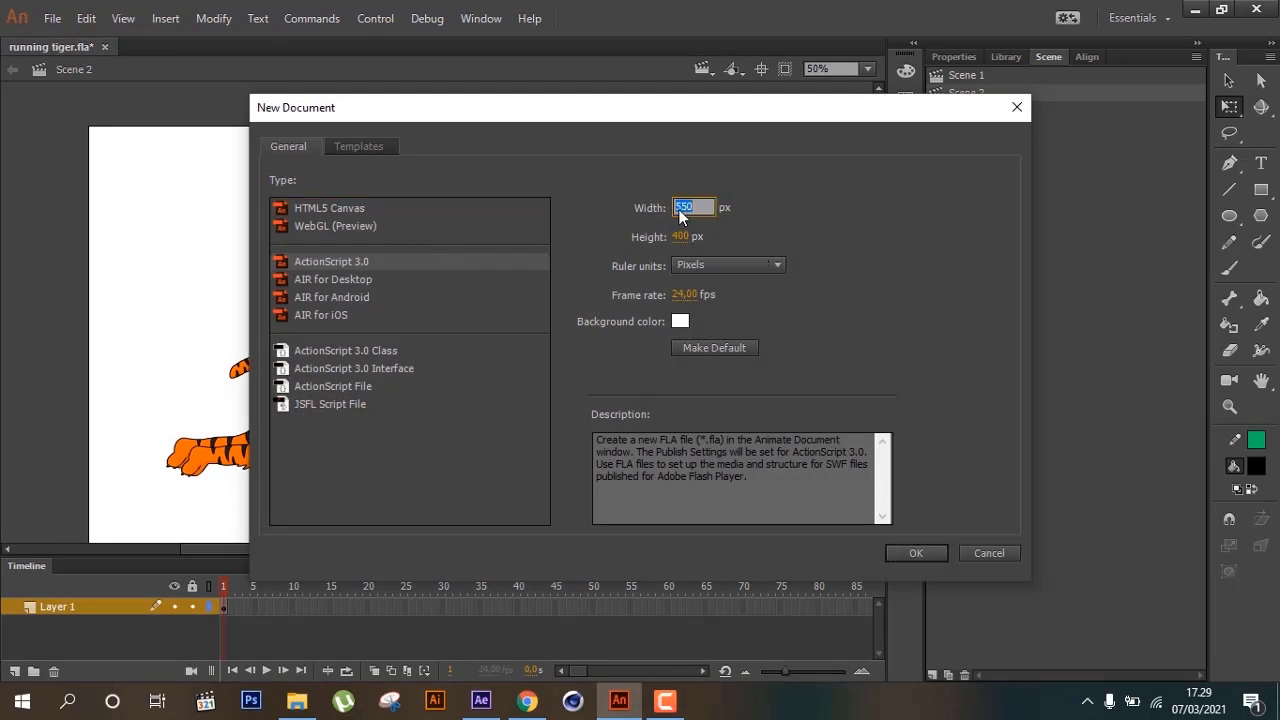
type("1288")
left_click(680, 237)
type("88")
left_click(916, 553)
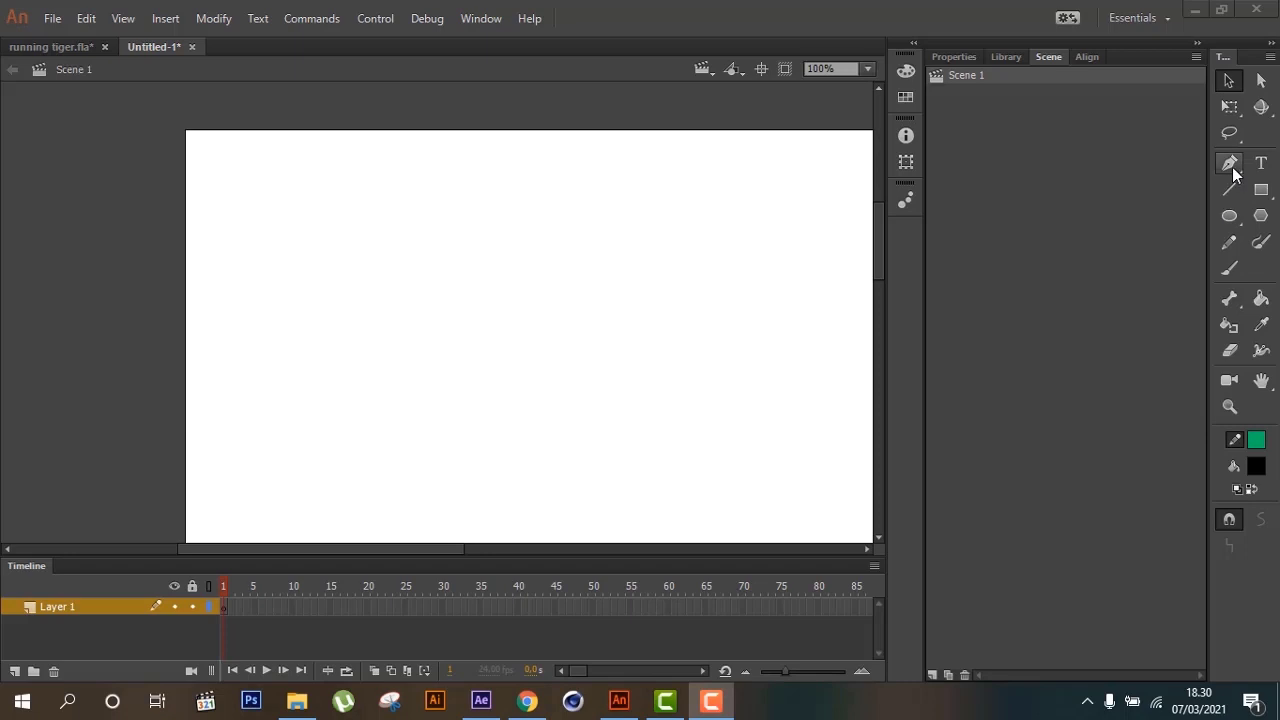
Draw a closed, rounded leaf-like outline left of centre with the Pen tool
left_click(1232, 167)
left_click(304, 271)
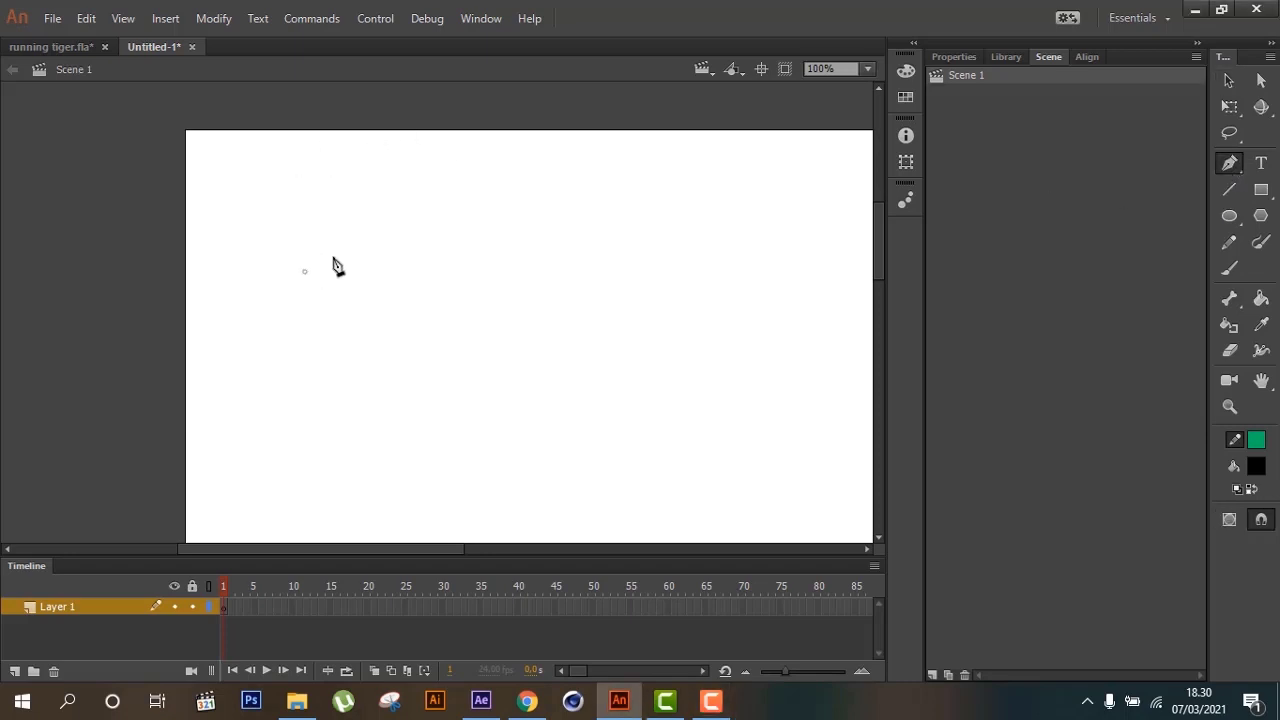
mouse_move(541, 264)
left_mouse_down()
mouse_move(606, 362)
mouse_move(648, 357)
left_mouse_up()
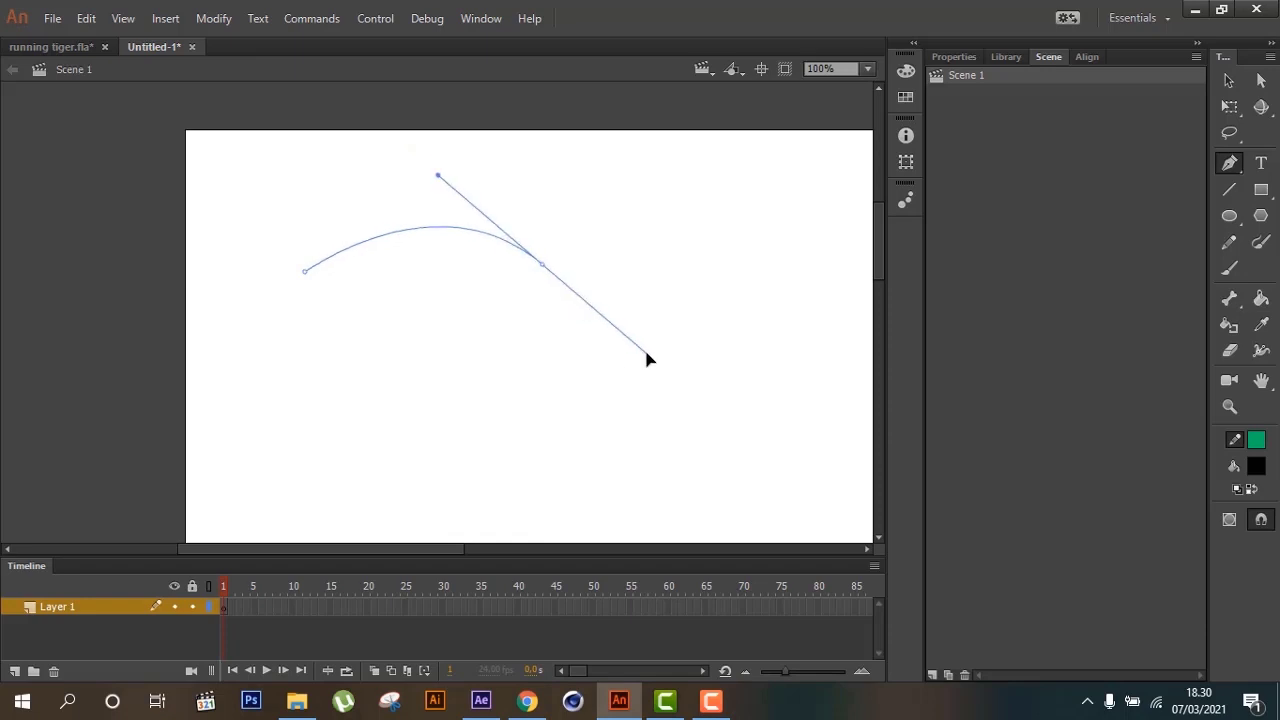
left_click(542, 265)
left_click_drag(461, 370, 324, 385)
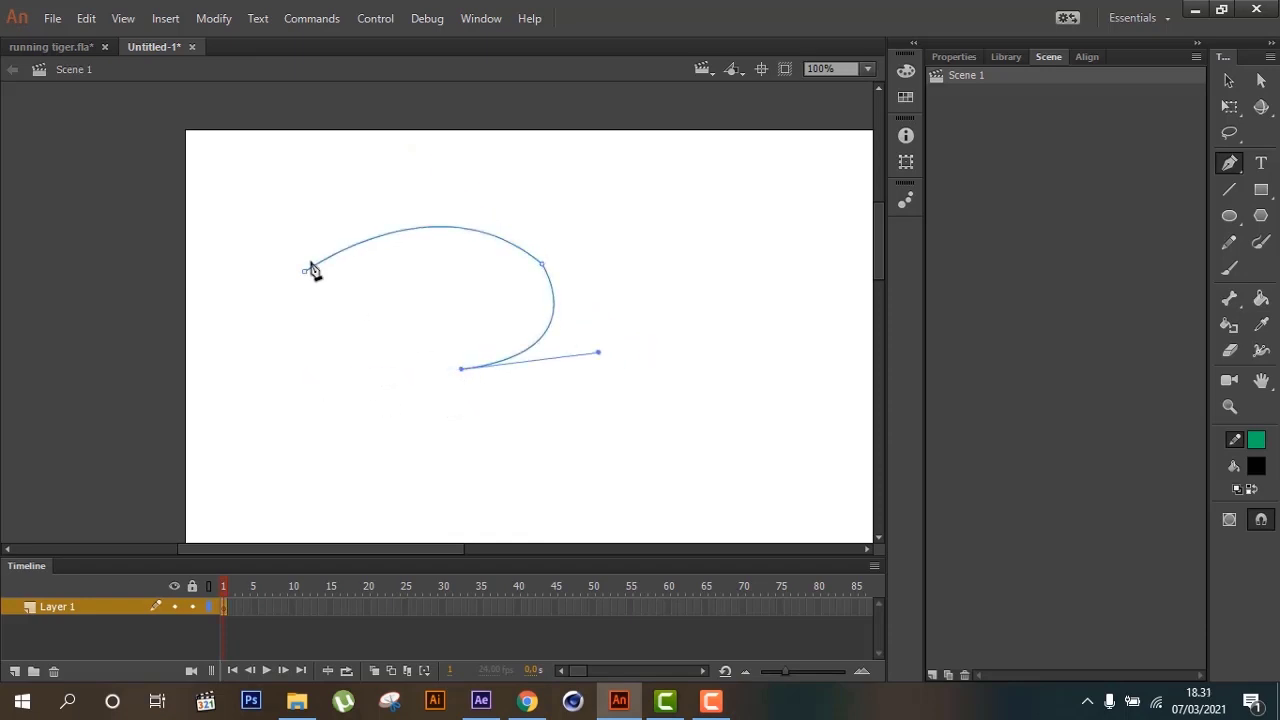
left_click_drag(305, 272, 261, 126)
Try pulling the outline's right curve outward with the Selection tool, undoing each attempt
left_click(1229, 82)
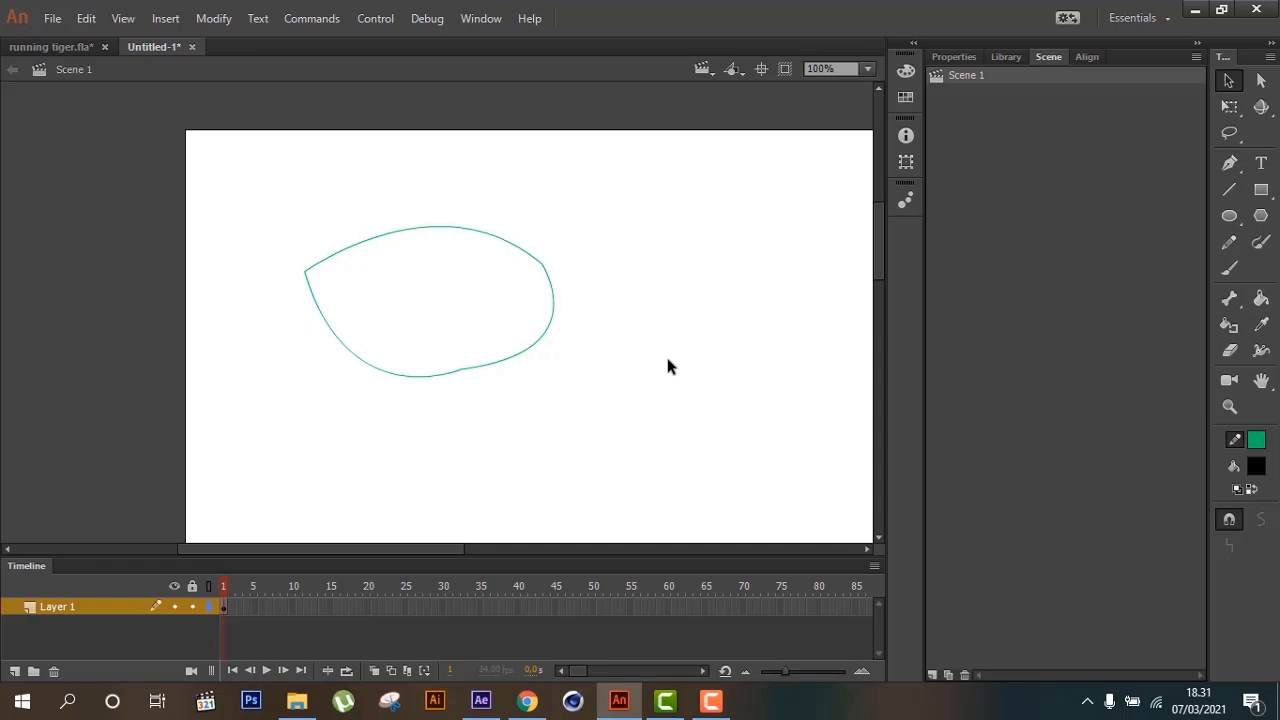
left_click(546, 331)
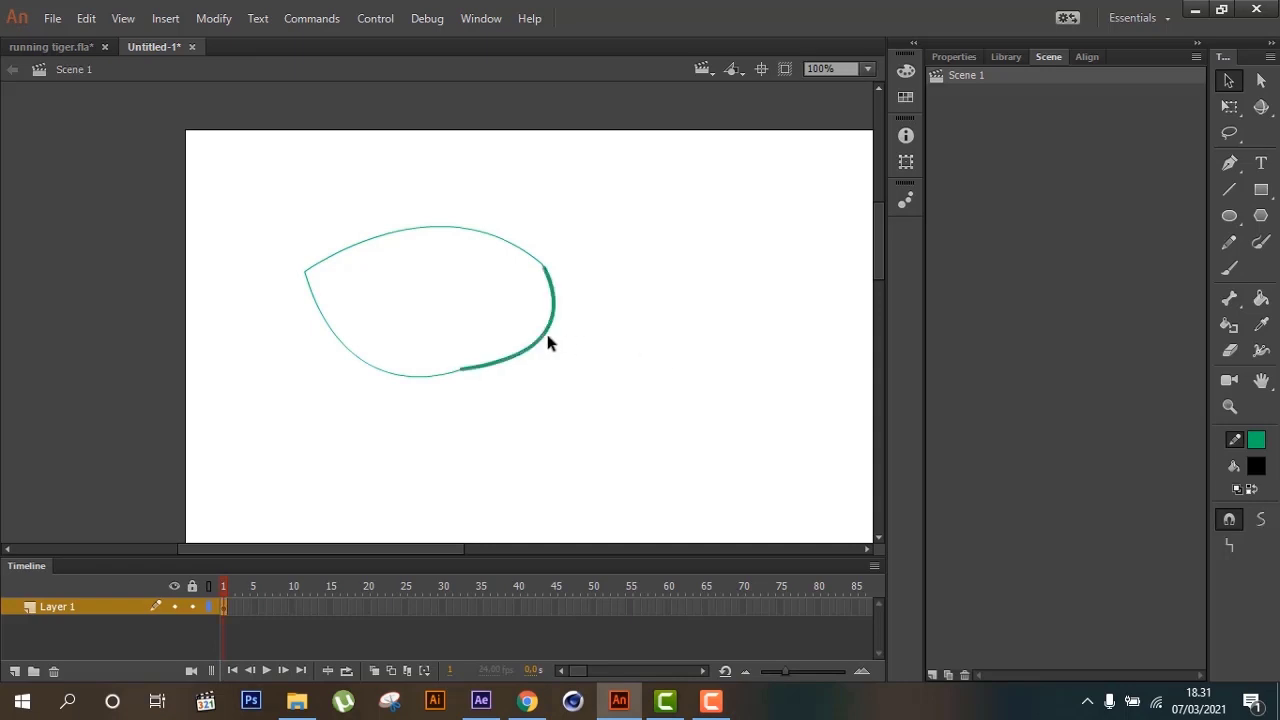
left_click(617, 357)
left_click_drag(543, 340, 630, 414)
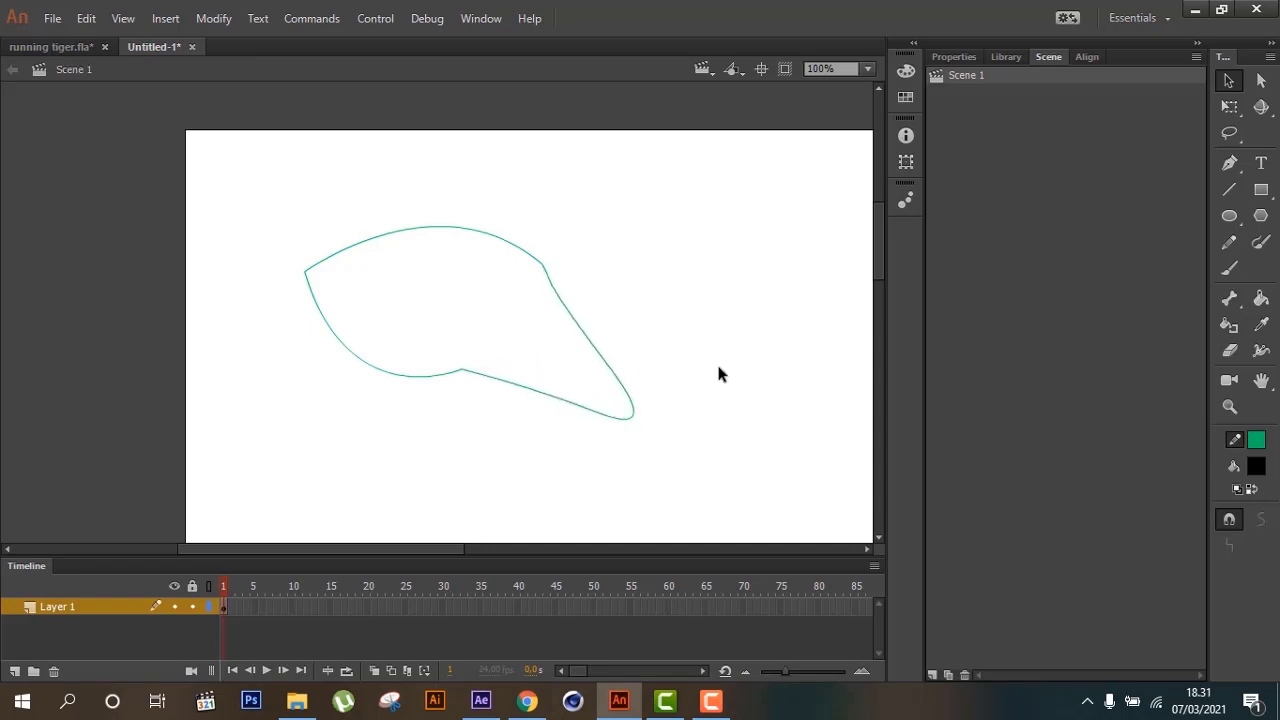
key("ctrl+z")
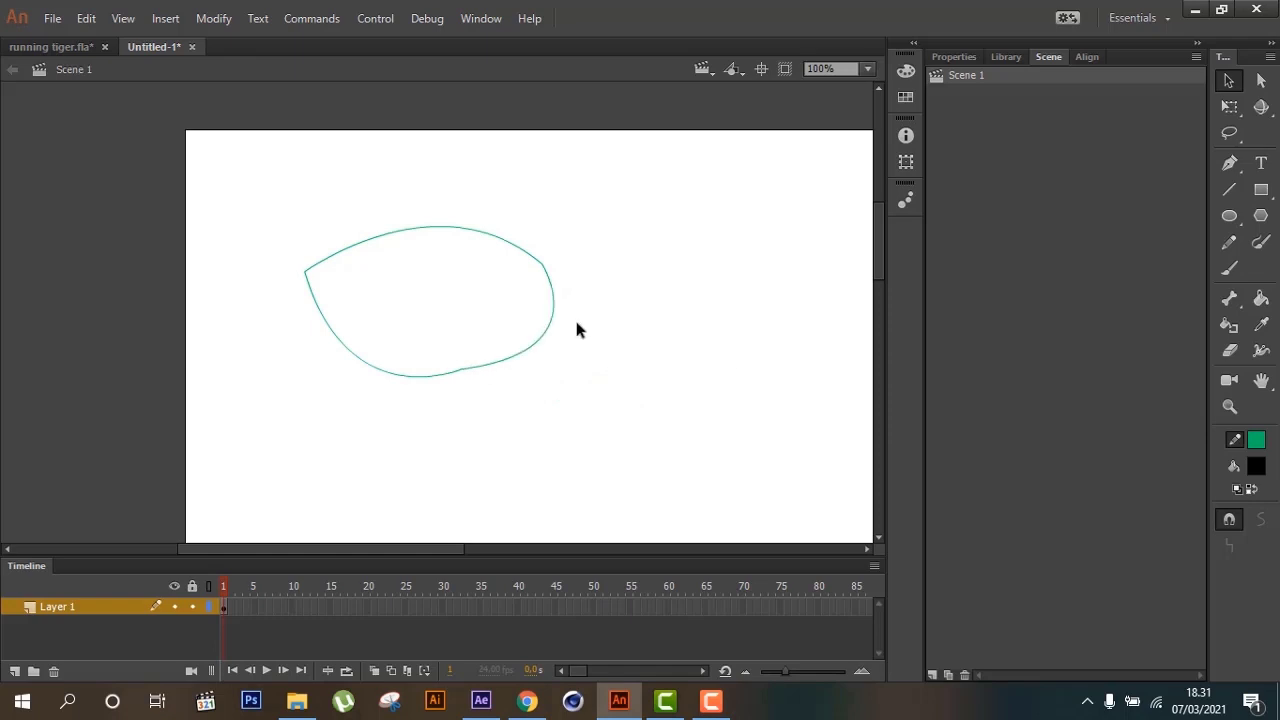
left_click_drag(548, 337, 612, 392)
key("ctrl+z")
Fill the outline with brown using the Paint Bucket set to Close Large Gaps
left_click(1261, 299)
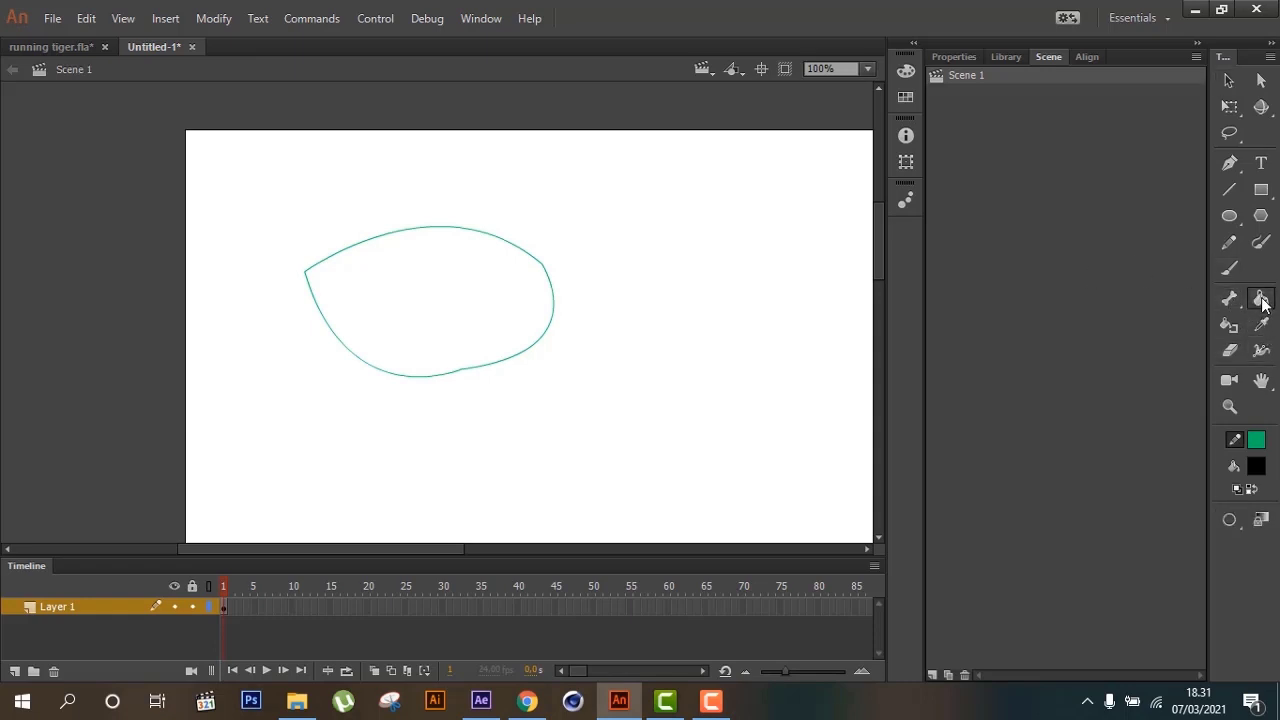
left_click(1228, 522)
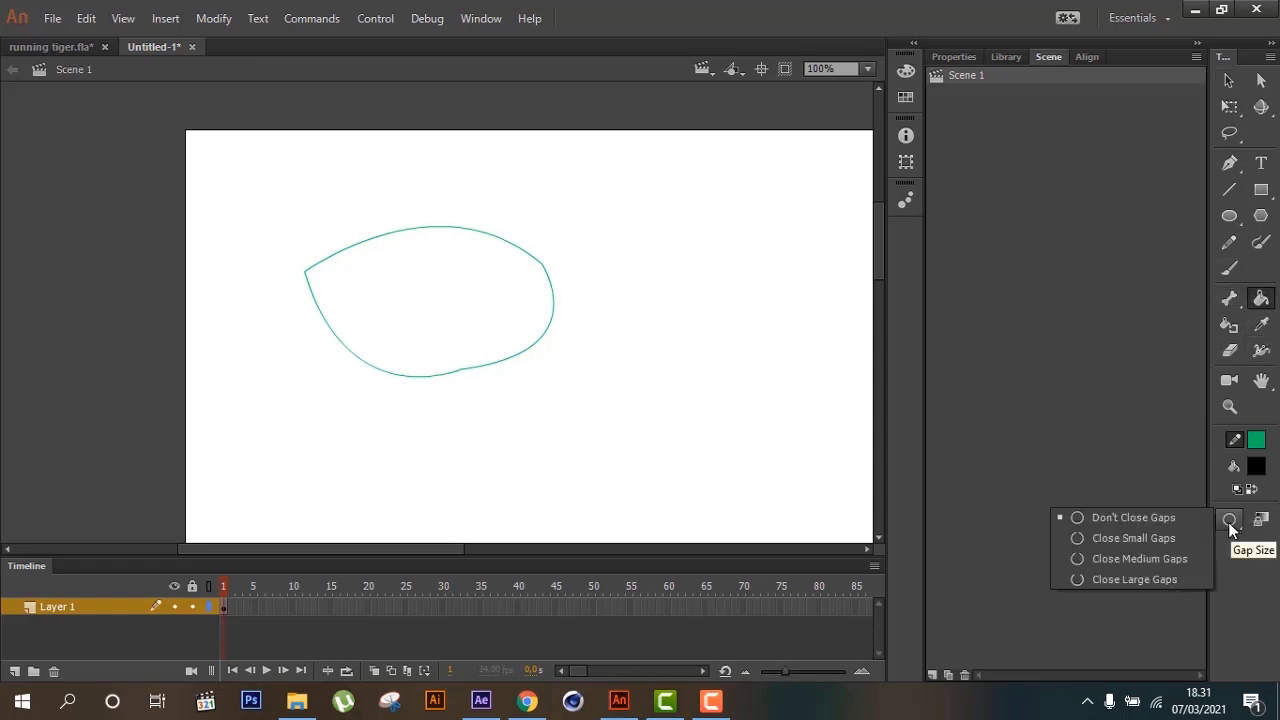
left_click(1145, 579)
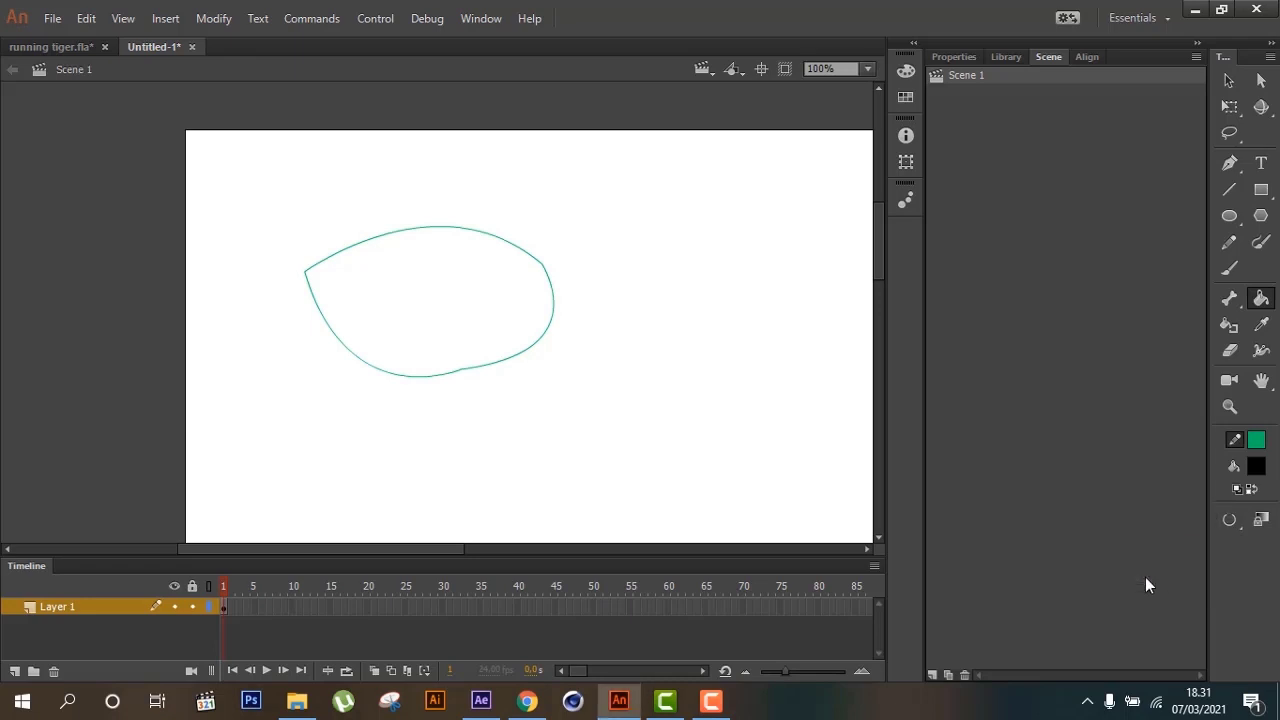
left_click(452, 292)
left_click(1254, 470)
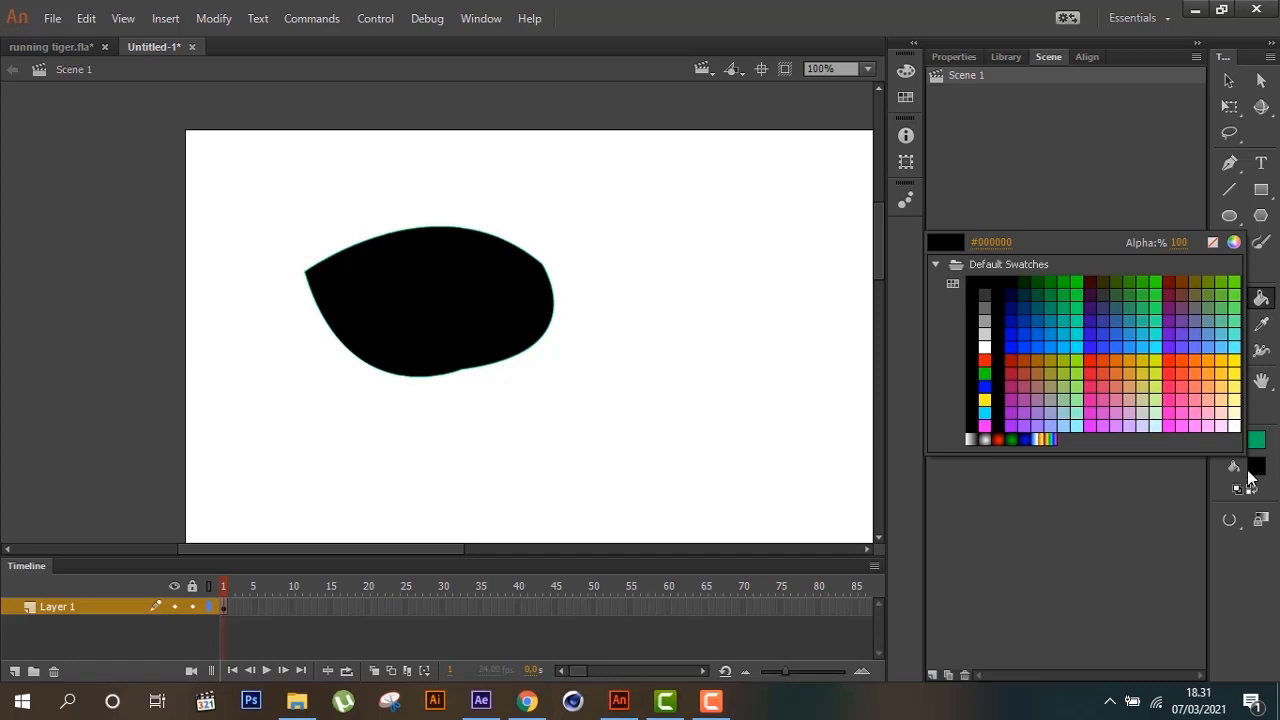
left_click(1037, 381)
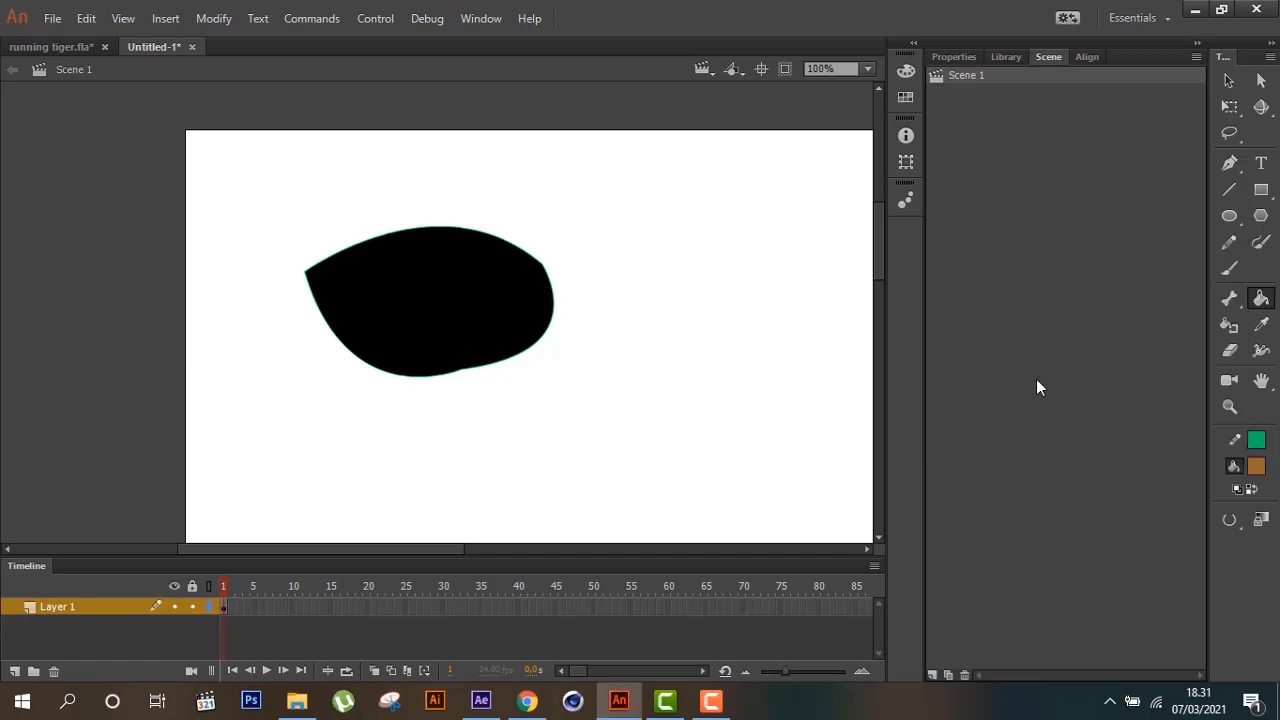
left_click(449, 331)
Try pulling the shape's lower-right edge into a point, undoing each attempt
left_click(1228, 82)
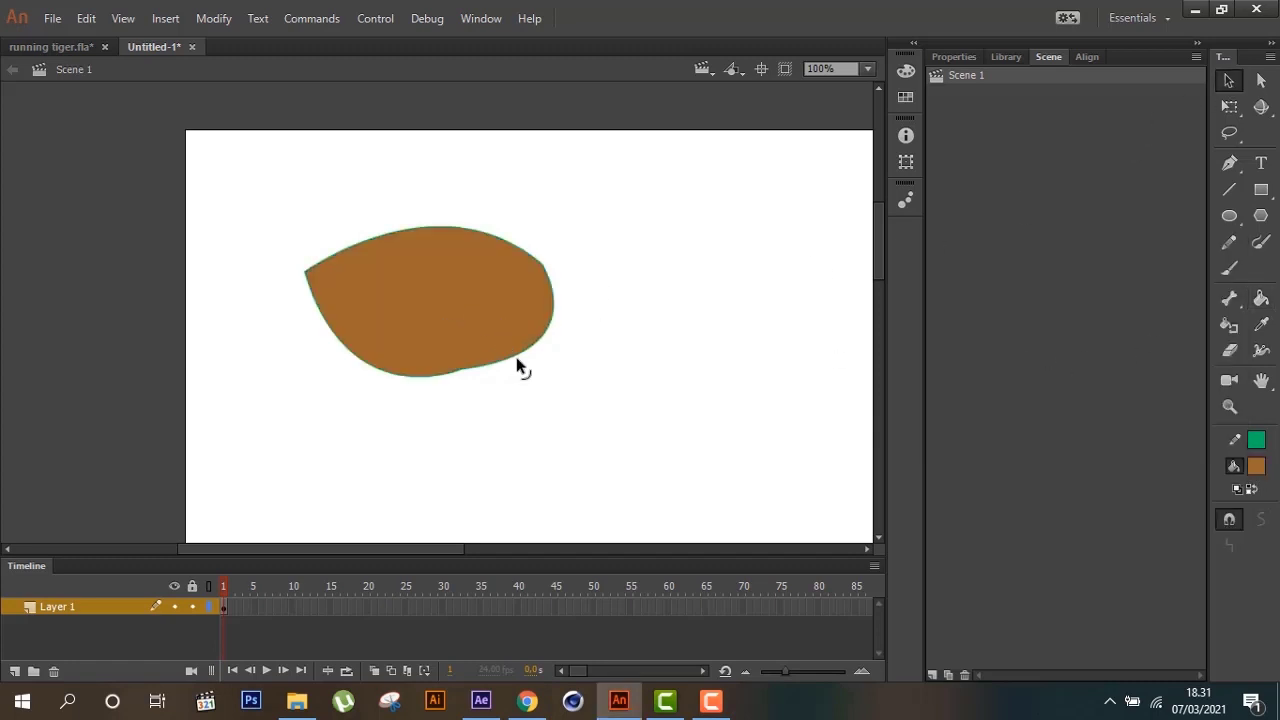
left_click_drag(516, 358, 570, 438)
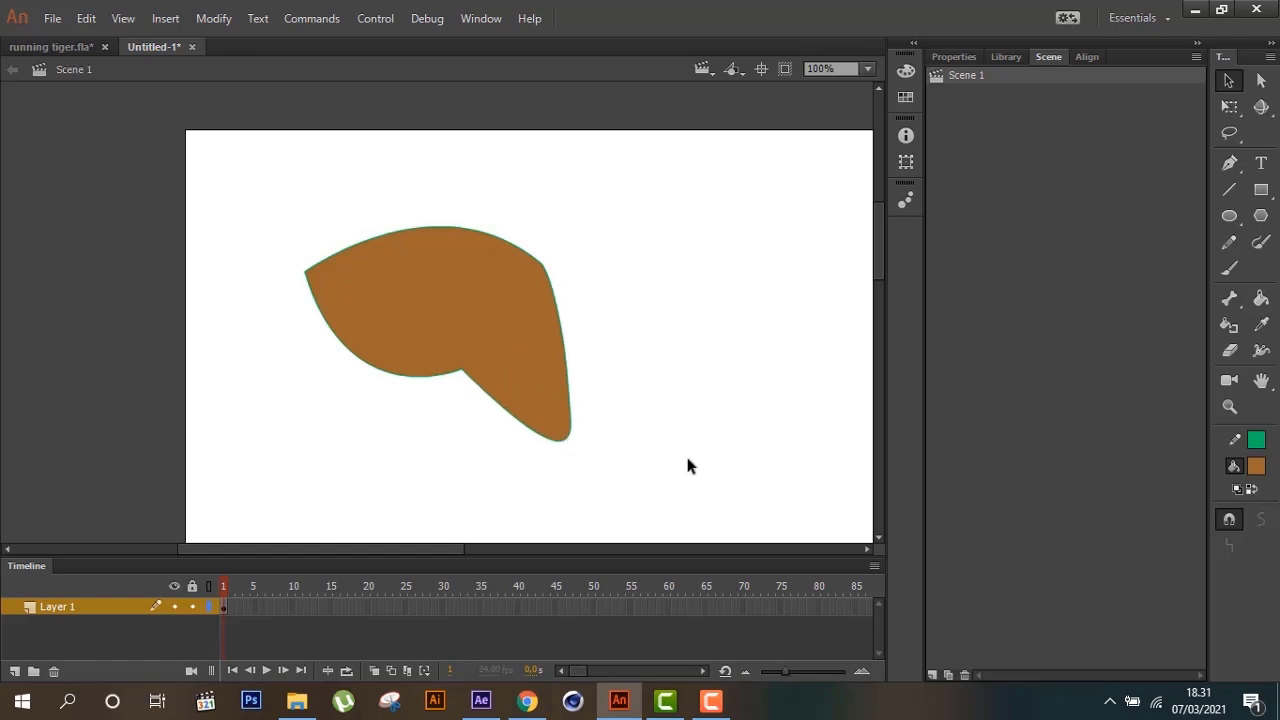
key("ctrl+z")
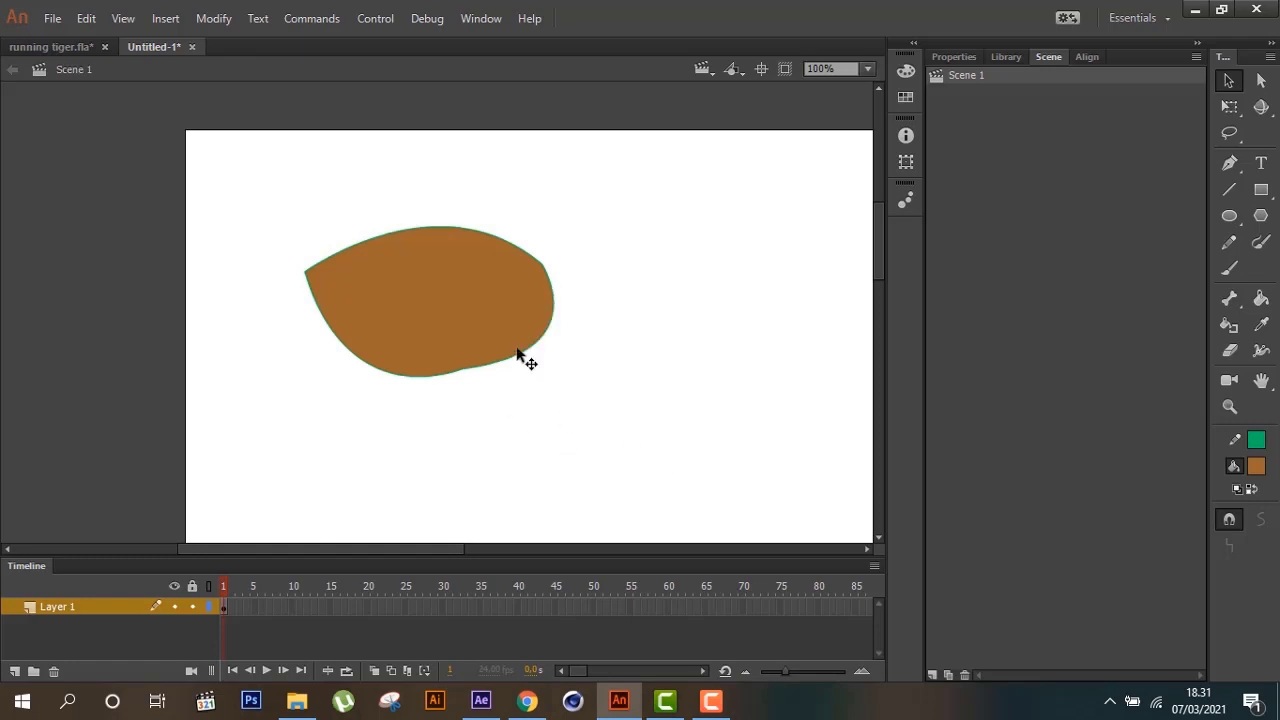
left_click_drag(522, 357, 560, 432)
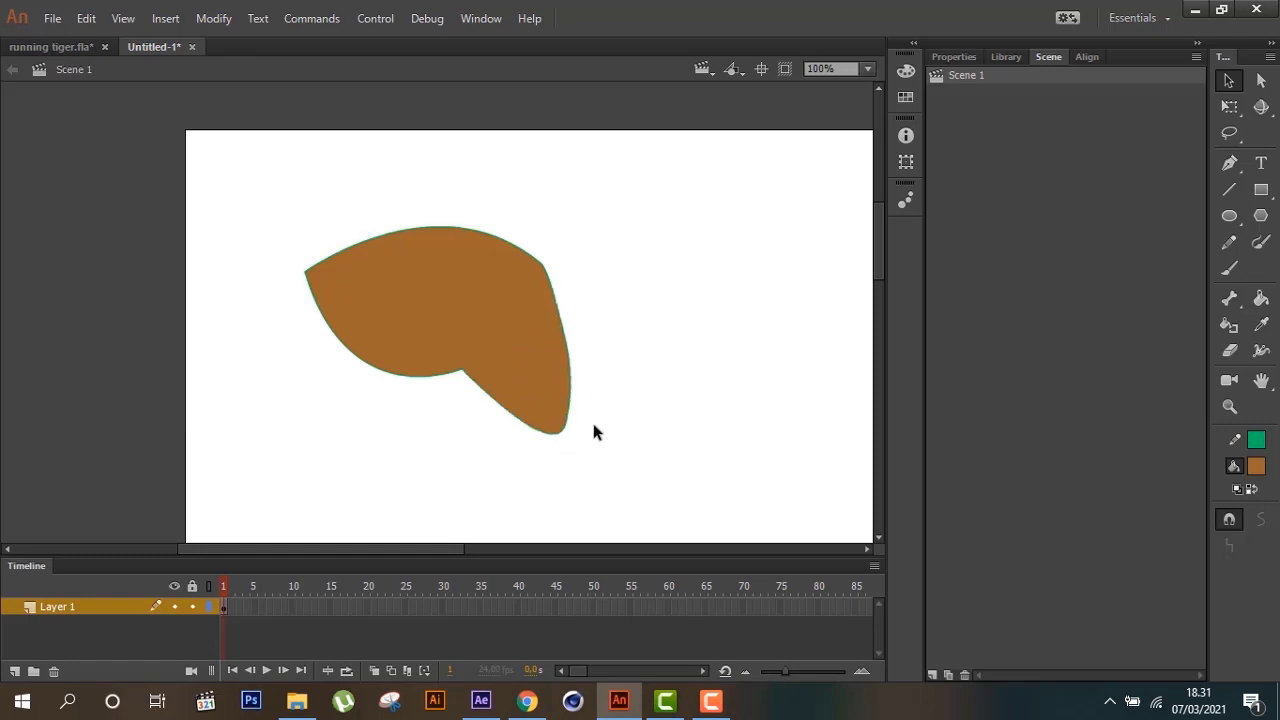
key("ctrl+z")
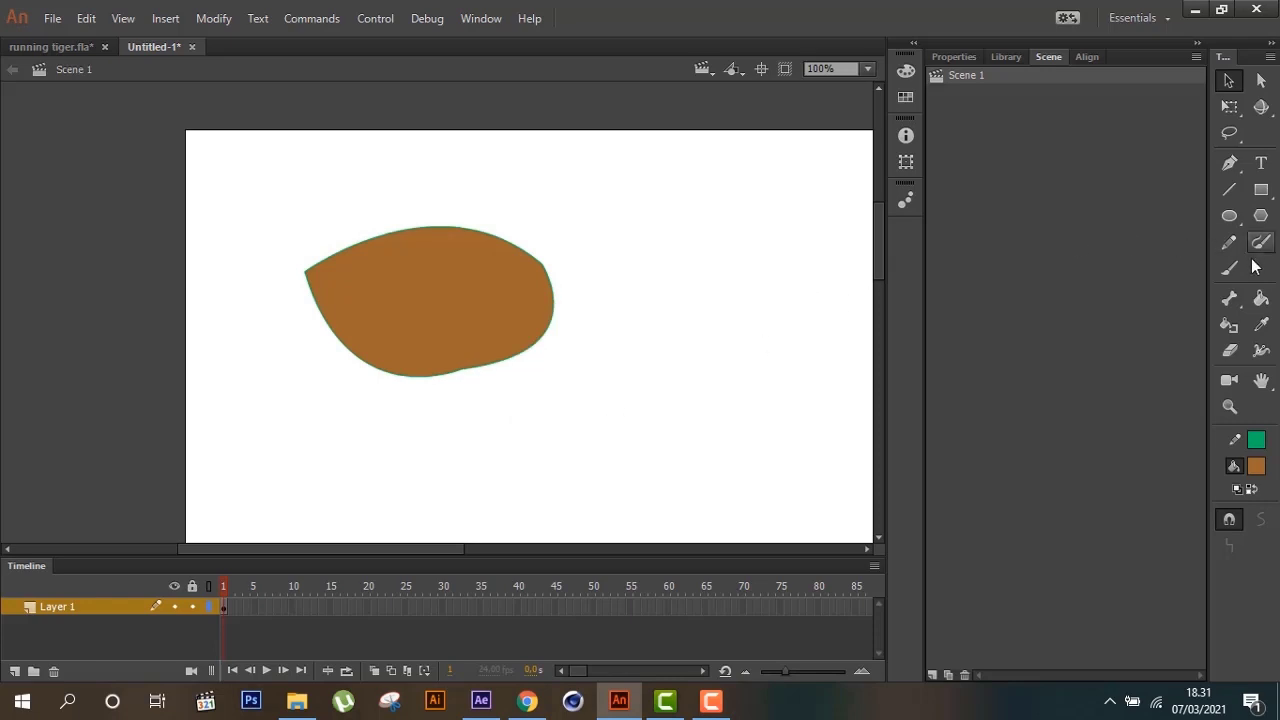
Draw a straight line through the brown shape, then trial-delete and restore the strokes
left_click(1230, 192)
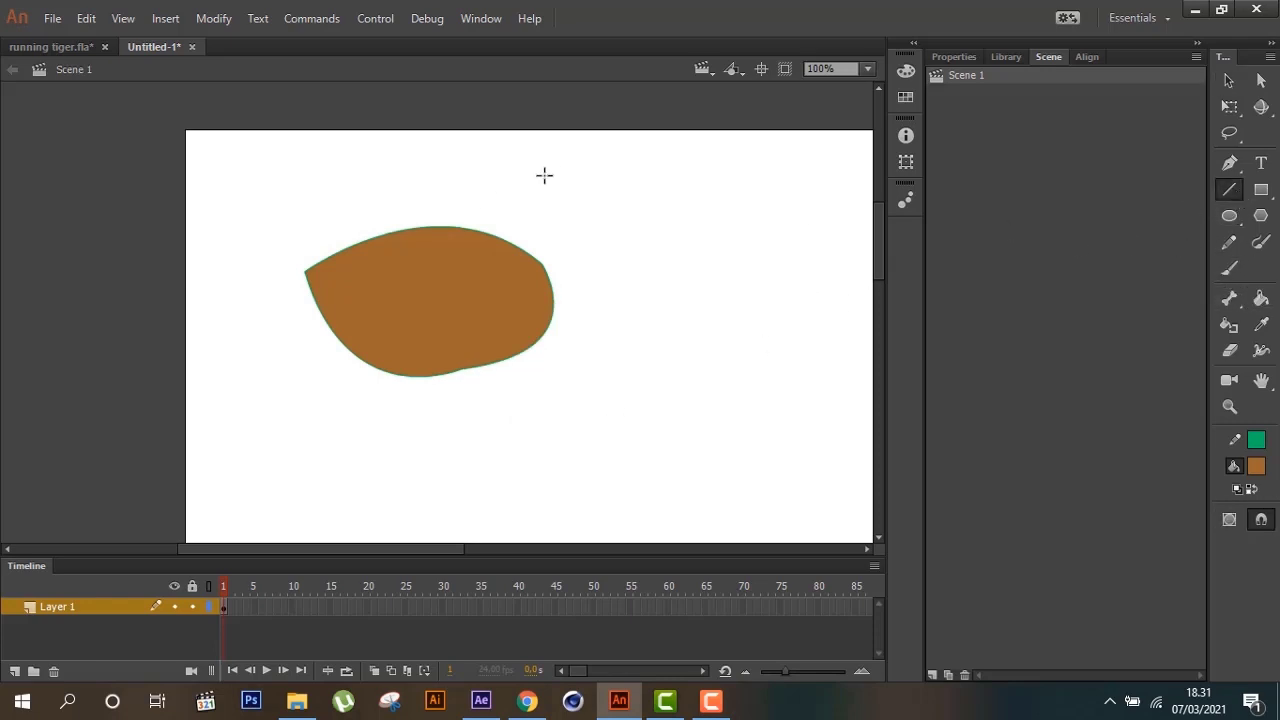
left_click_drag(547, 206, 455, 407)
left_click(1228, 82)
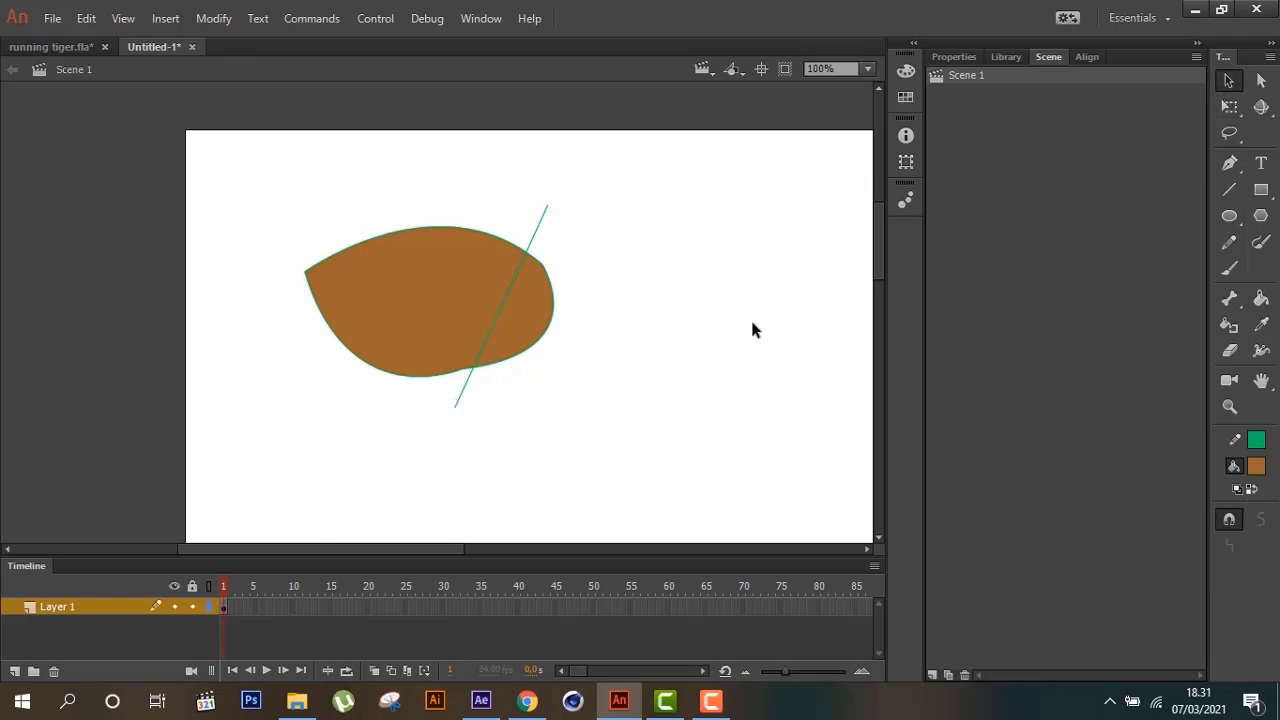
double_click(503, 298)
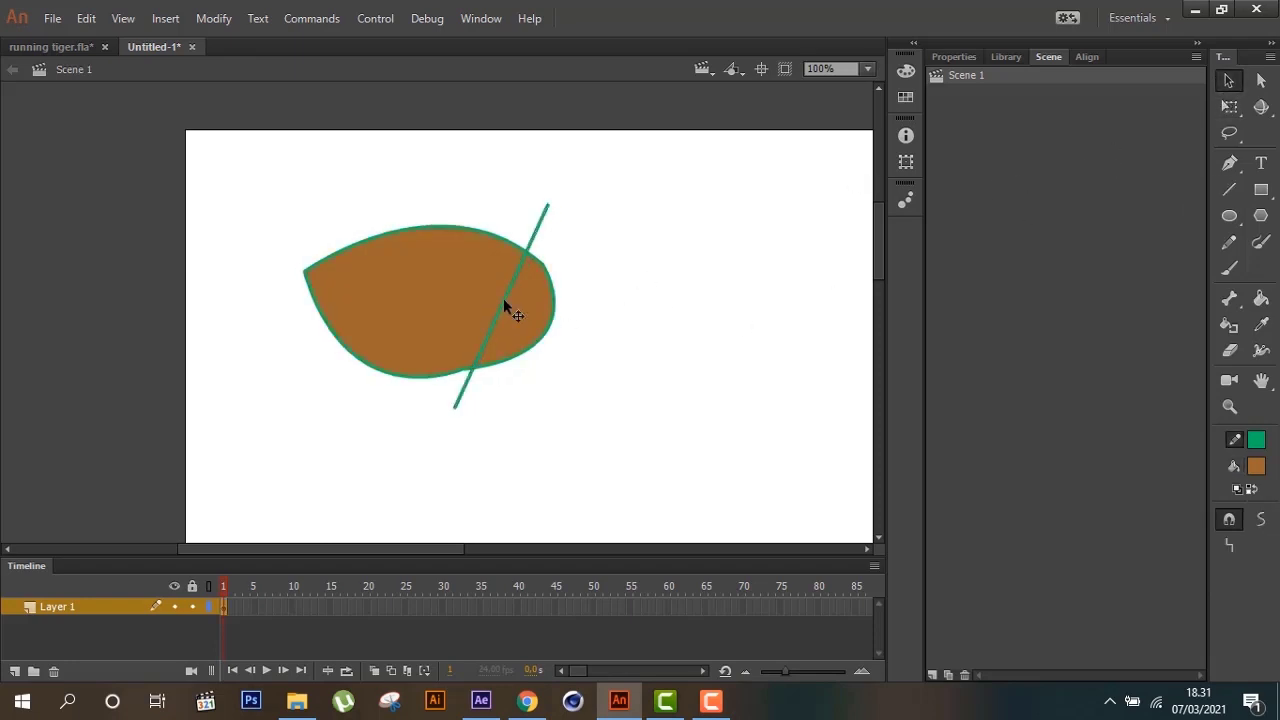
key("Delete")
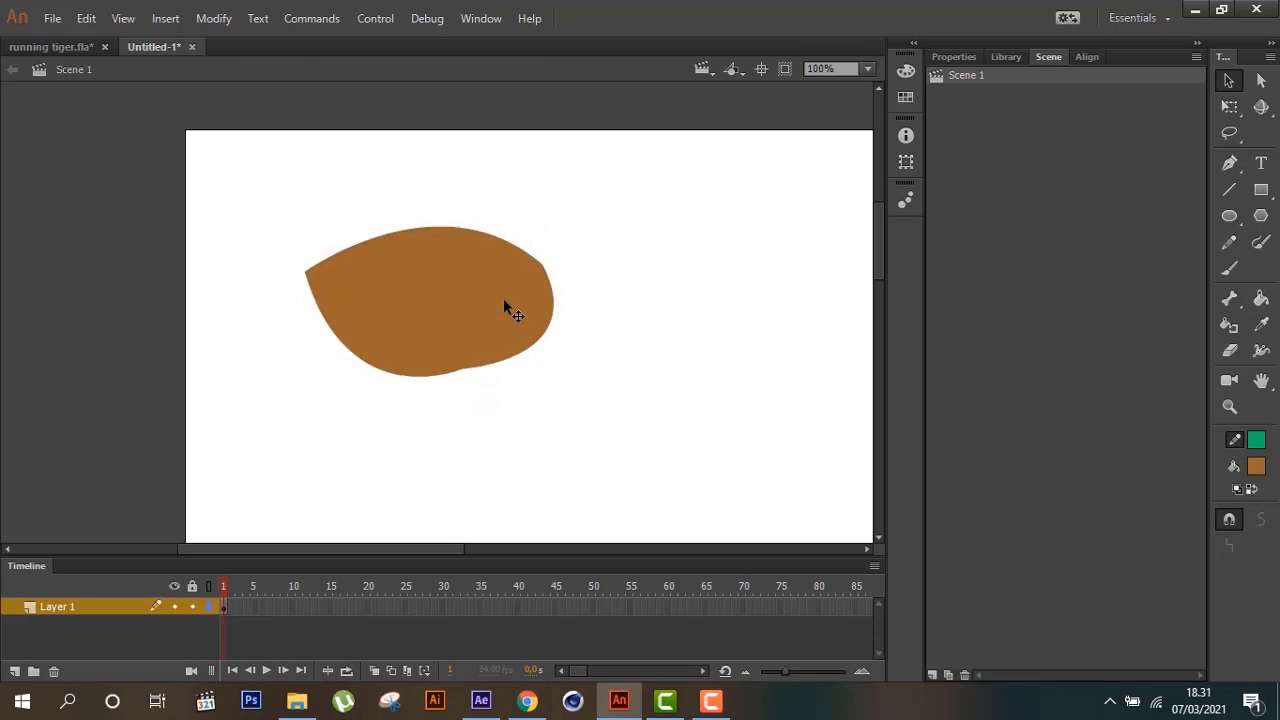
key("ctrl+z")
Delete the crossing line and set the stroke colour to red
left_click(649, 326)
left_click(508, 307)
key("ctrl+a")
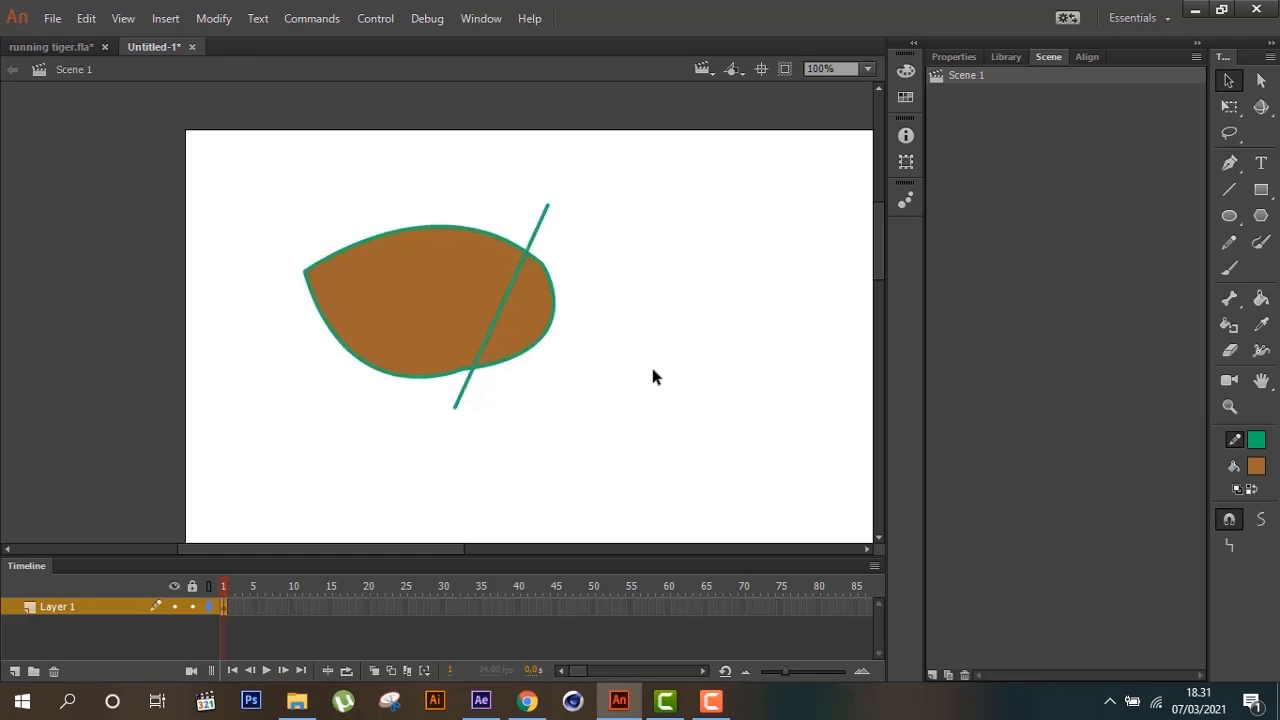
left_click(652, 370)
key("Delete")
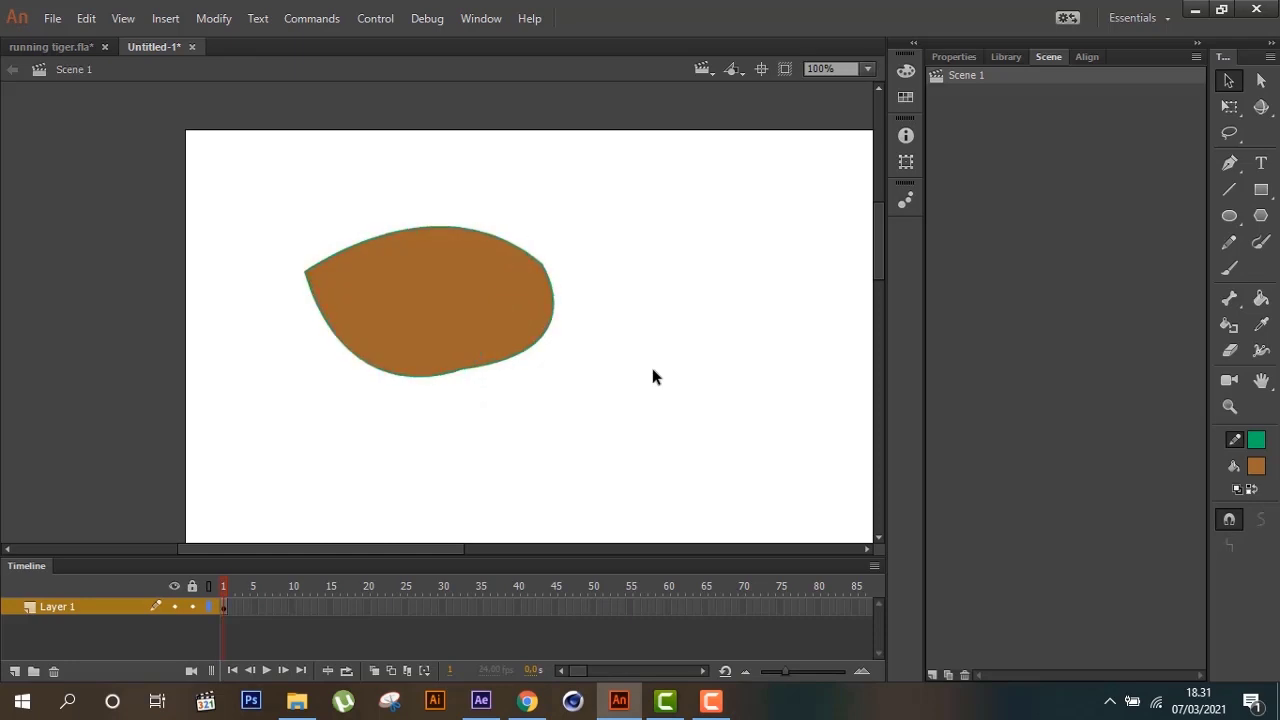
left_click(1256, 440)
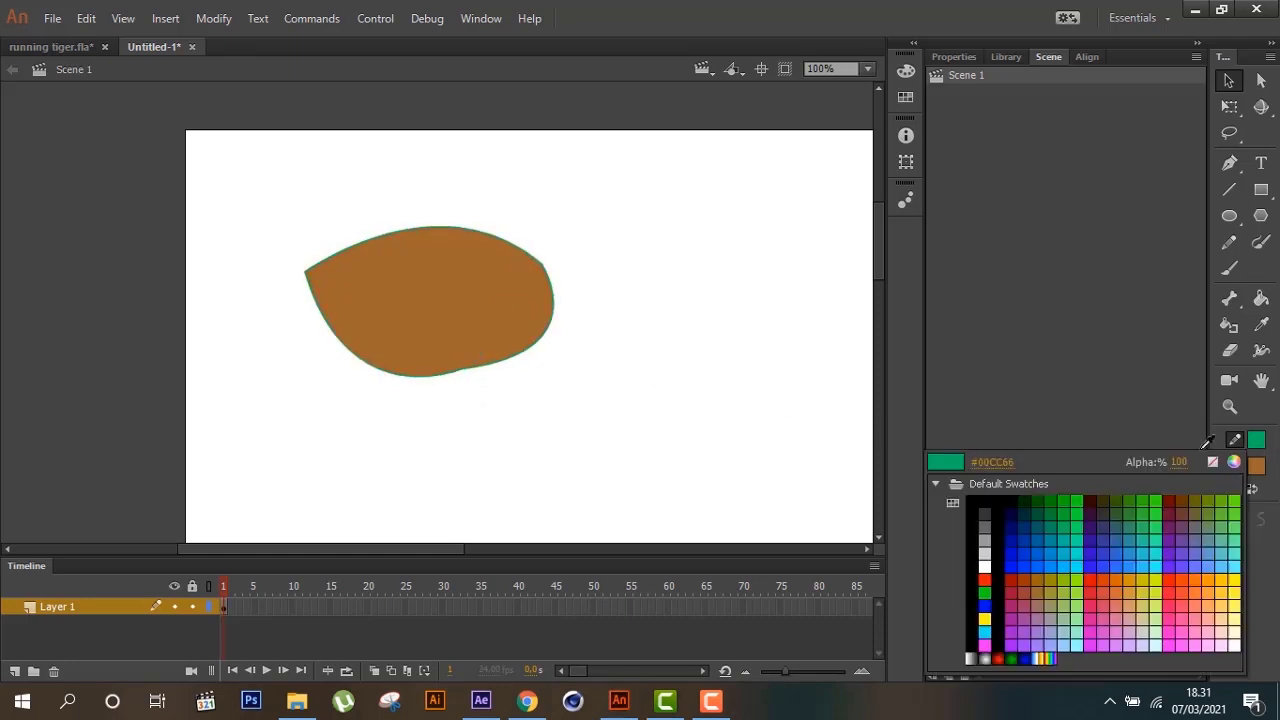
left_click(1031, 589)
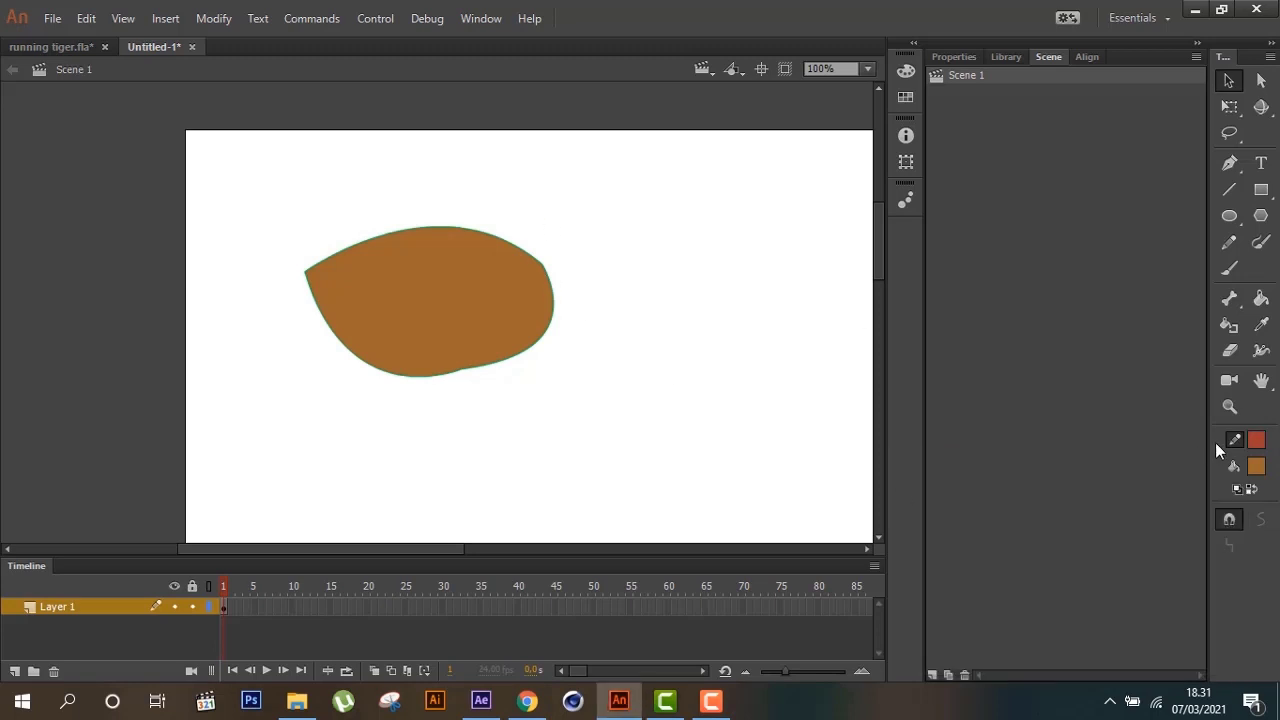
Draw a thin red vertical line down across the brown shape
left_click(1233, 194)
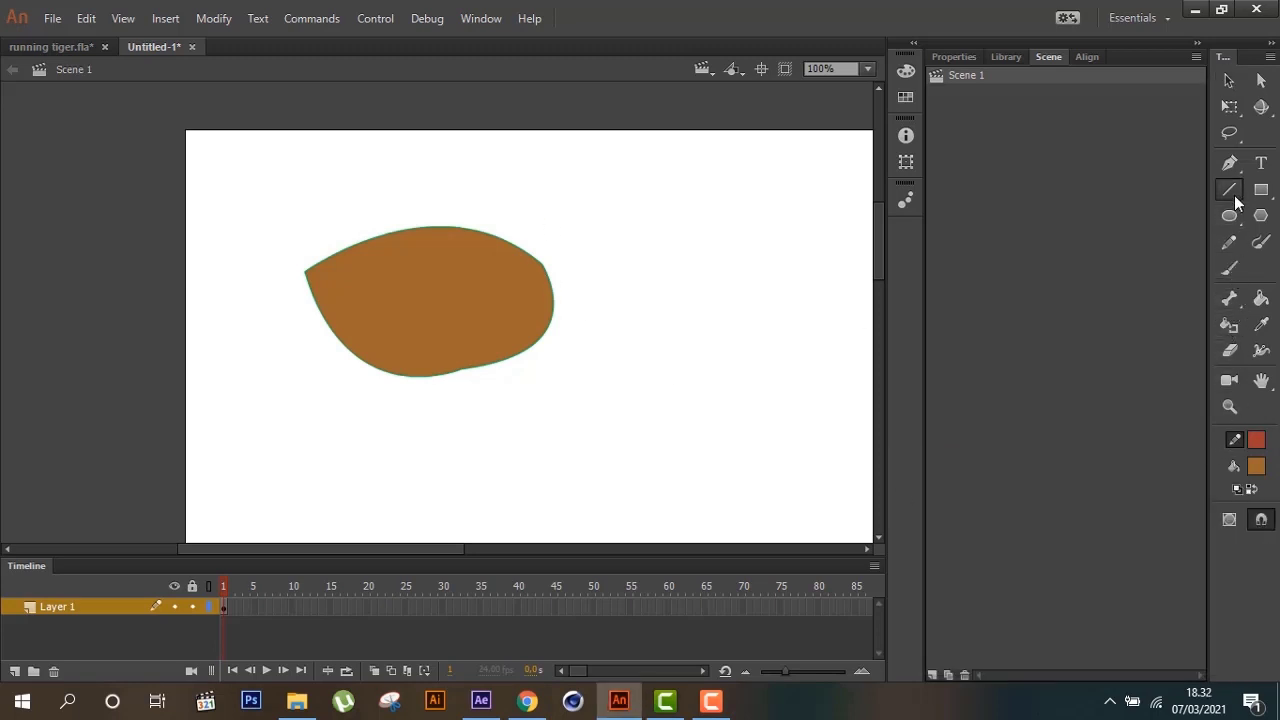
left_click_drag(517, 203, 500, 460)
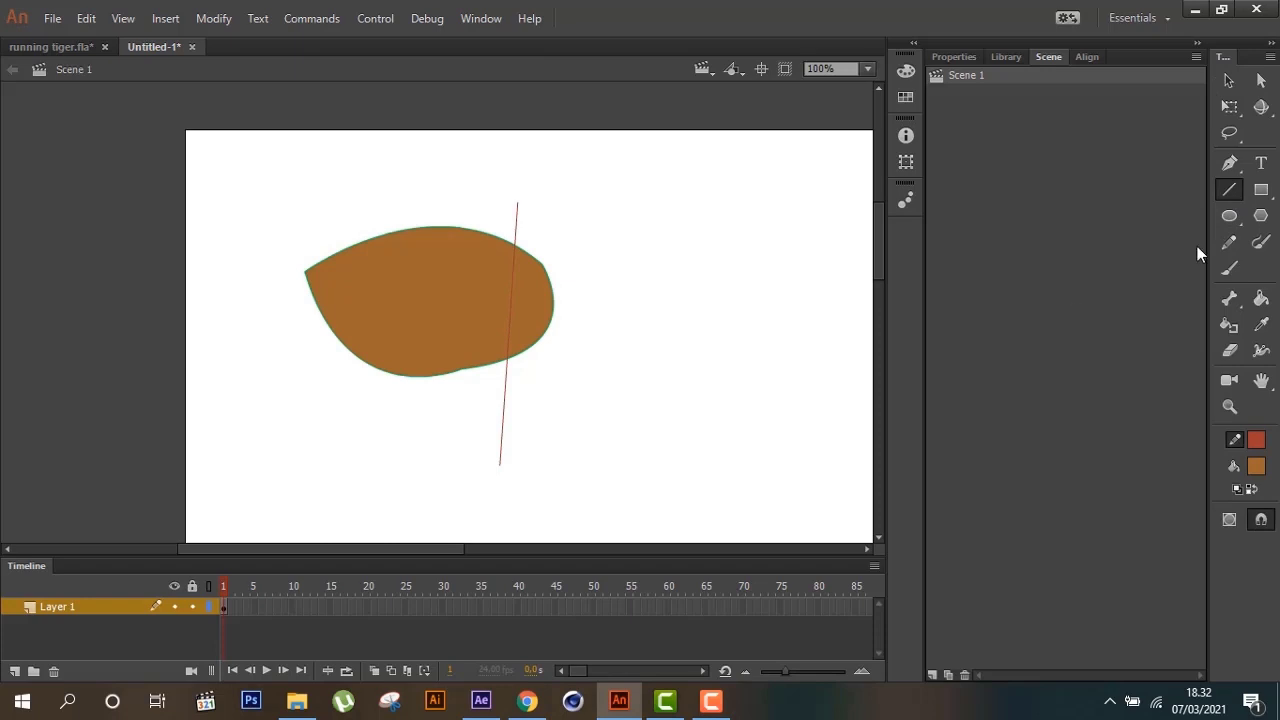
left_click(1229, 80)
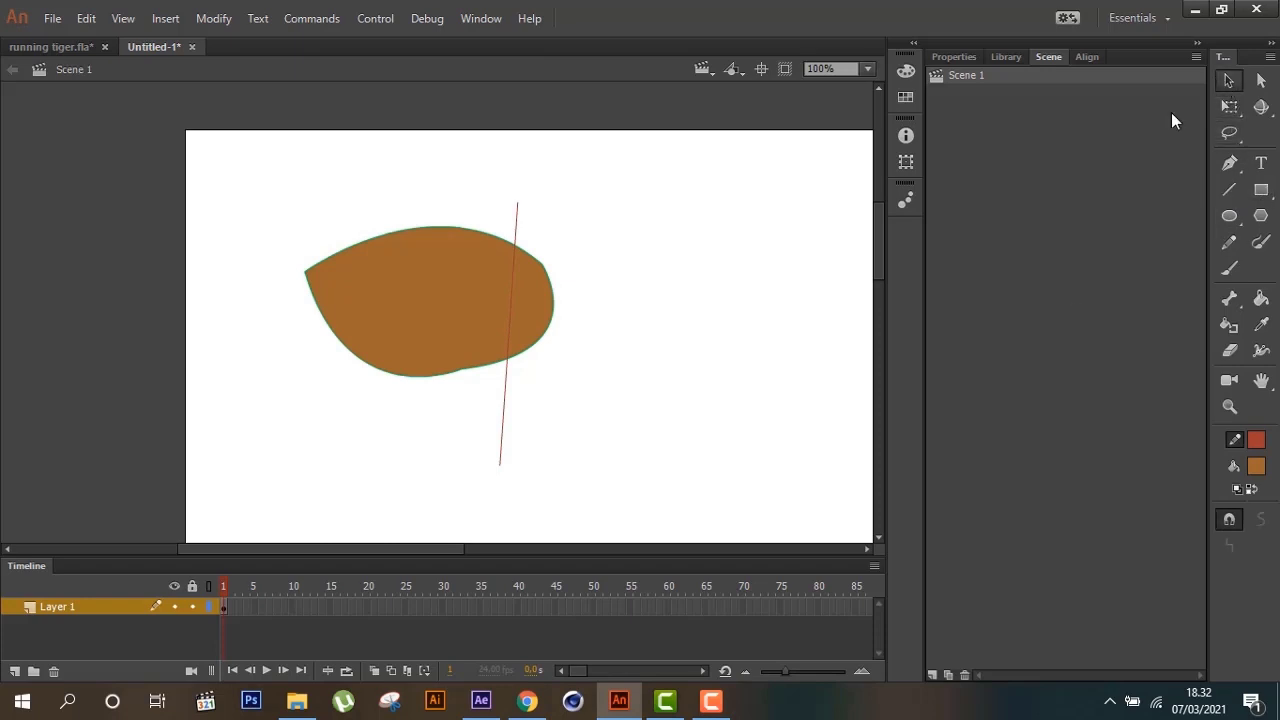
left_click(510, 322)
left_click(580, 315)
double_click(530, 257)
left_click(512, 294)
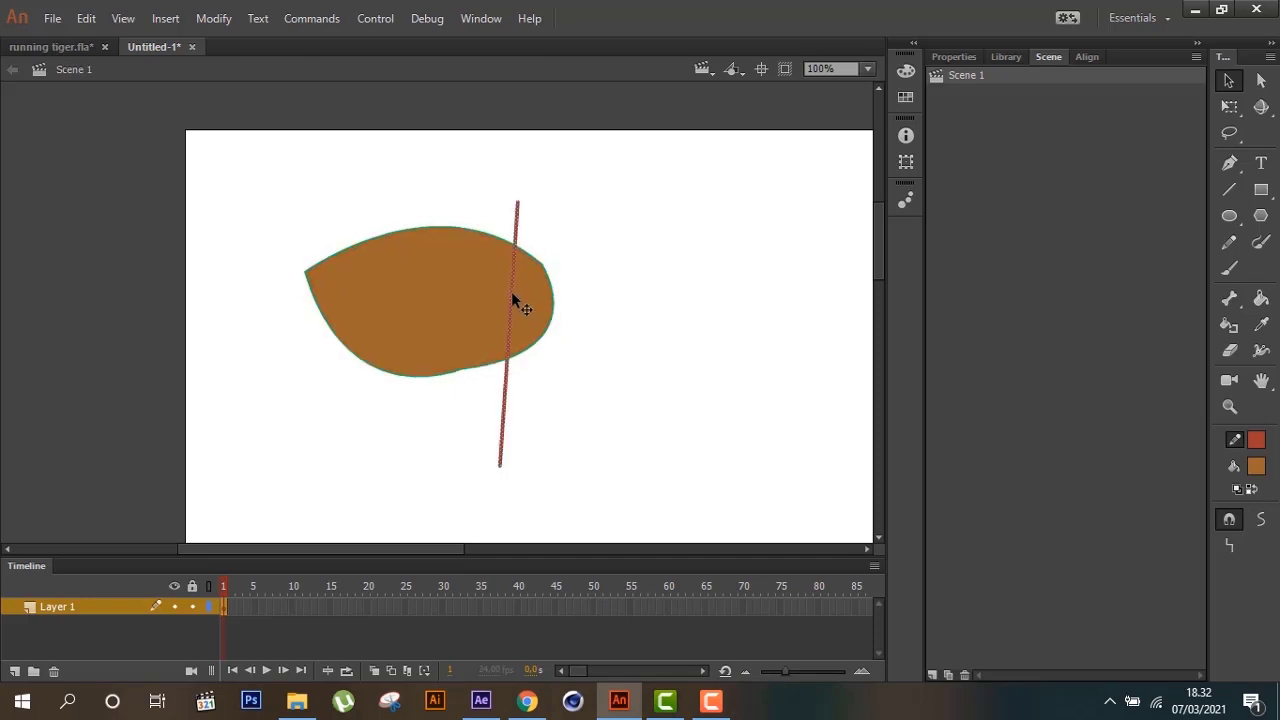
left_click(622, 360)
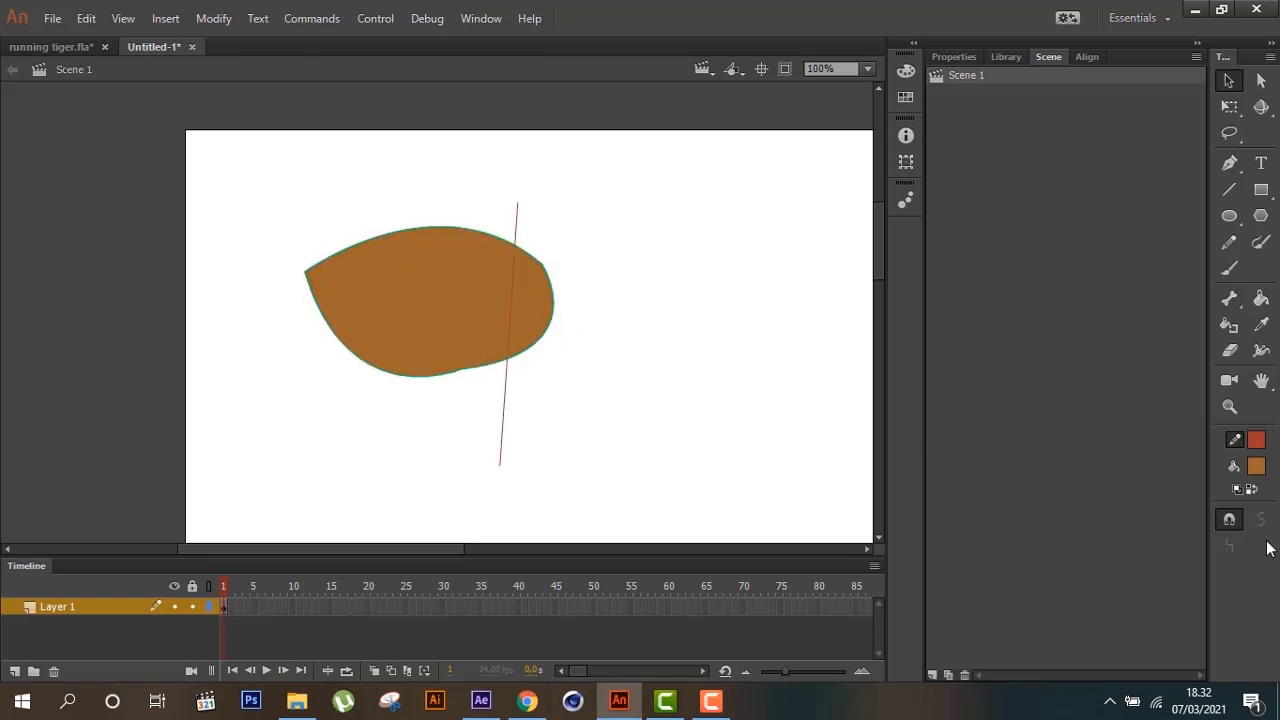
Set the fill colour to brown #995D32 through the Color Picker
left_click(1255, 467)
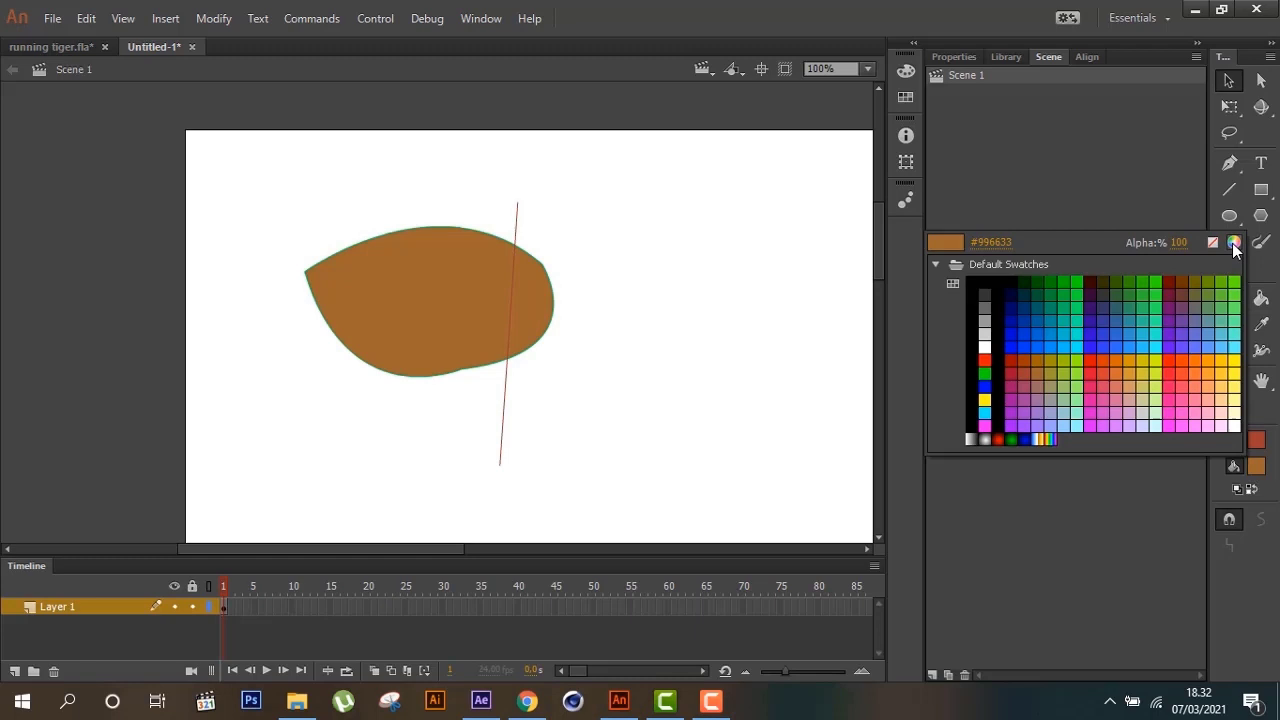
left_click(1234, 242)
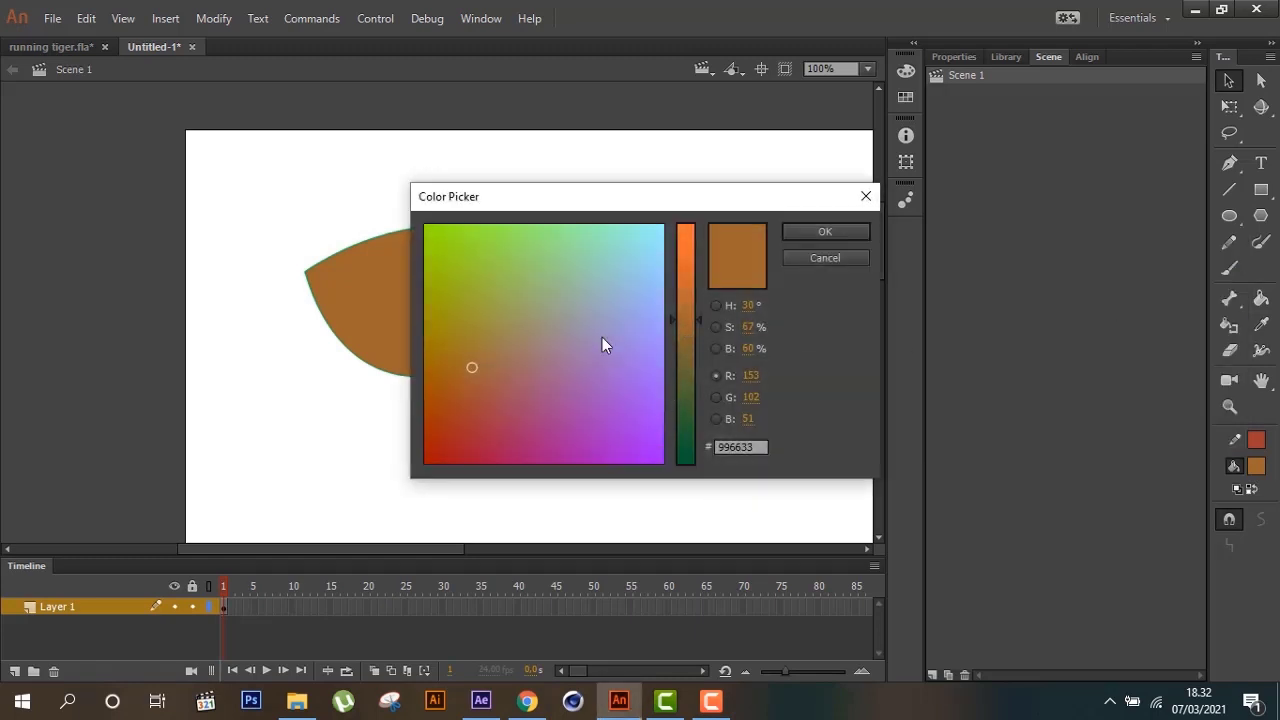
left_click(471, 374)
left_click(822, 233)
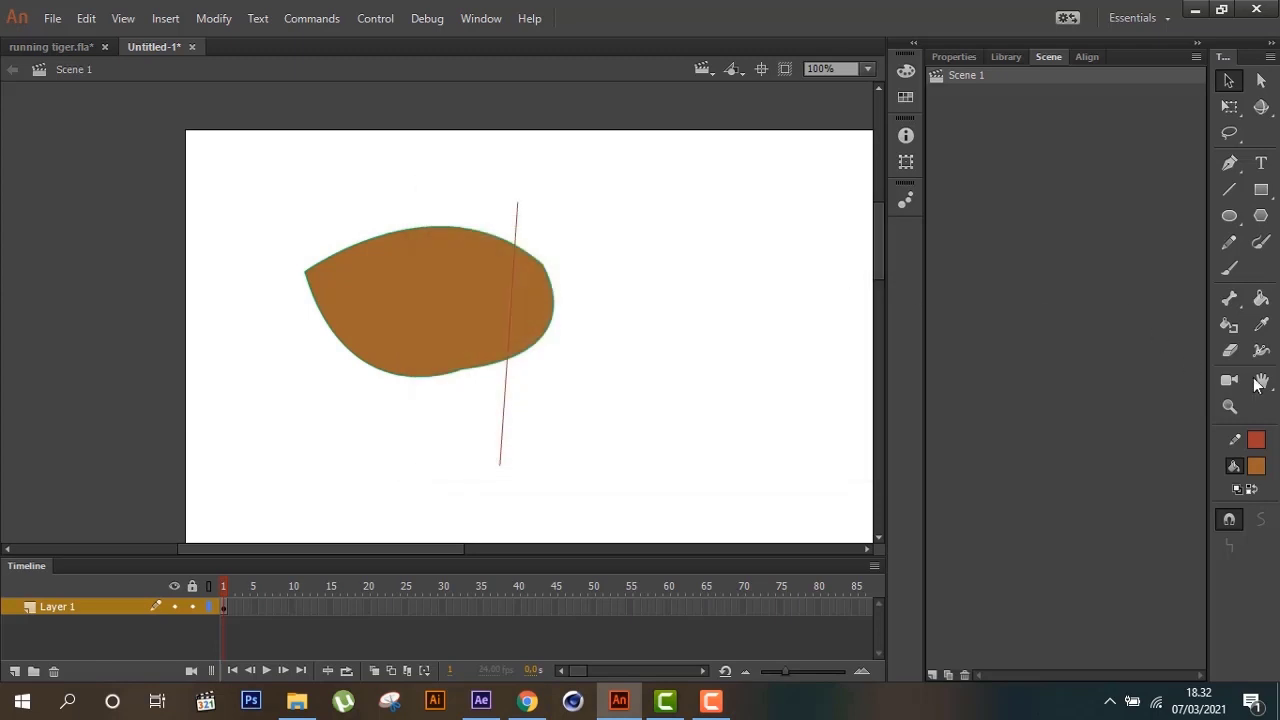
left_click(1261, 298)
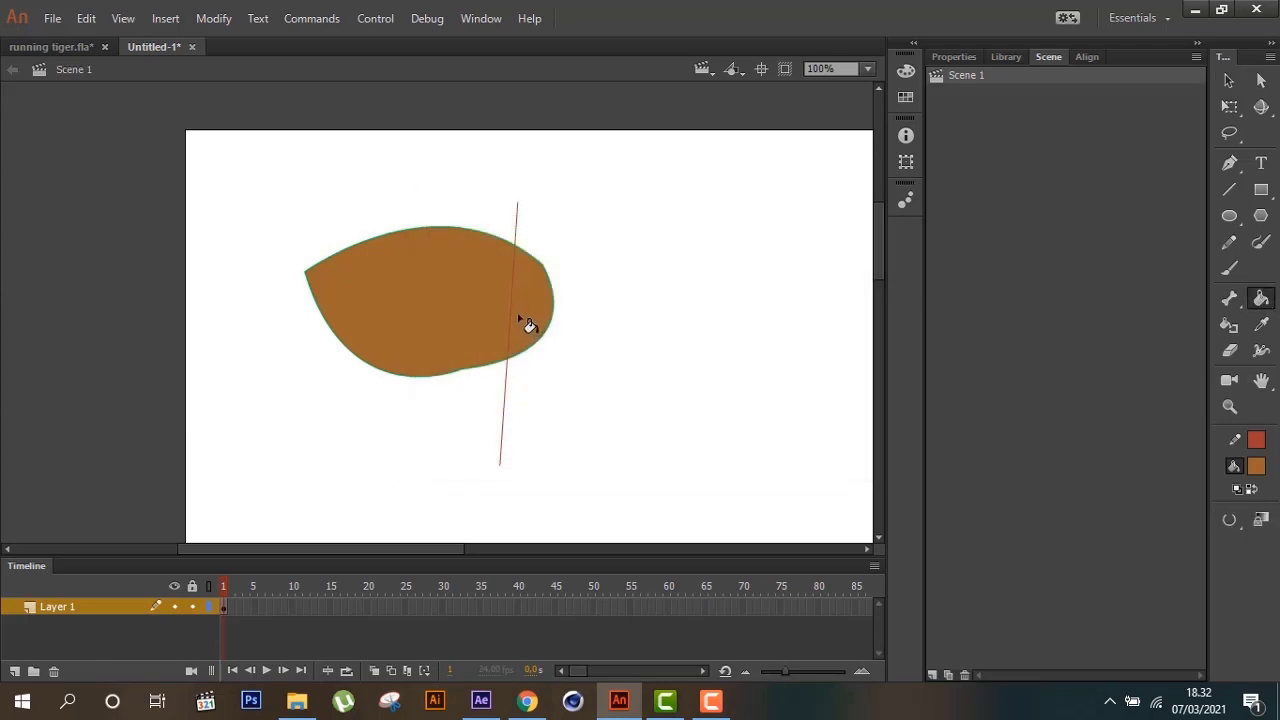
Select the red line across the brown shape and delete it
left_click(1229, 81)
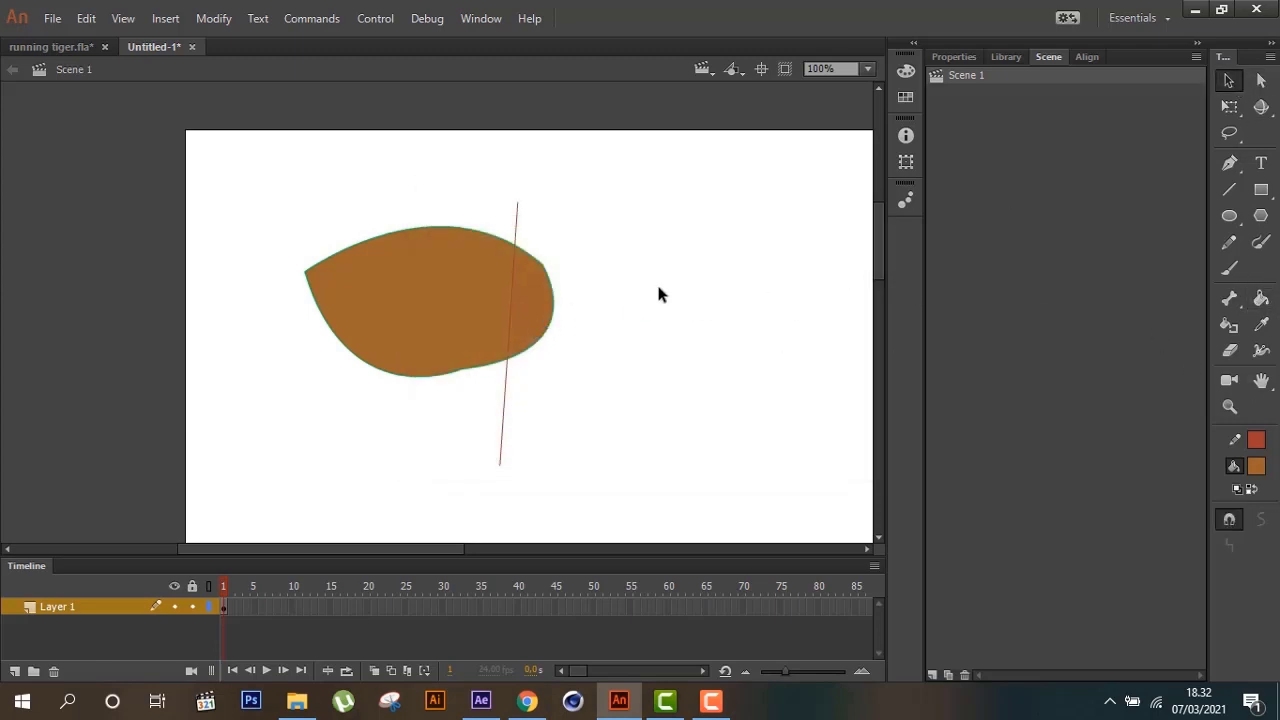
left_click(503, 438)
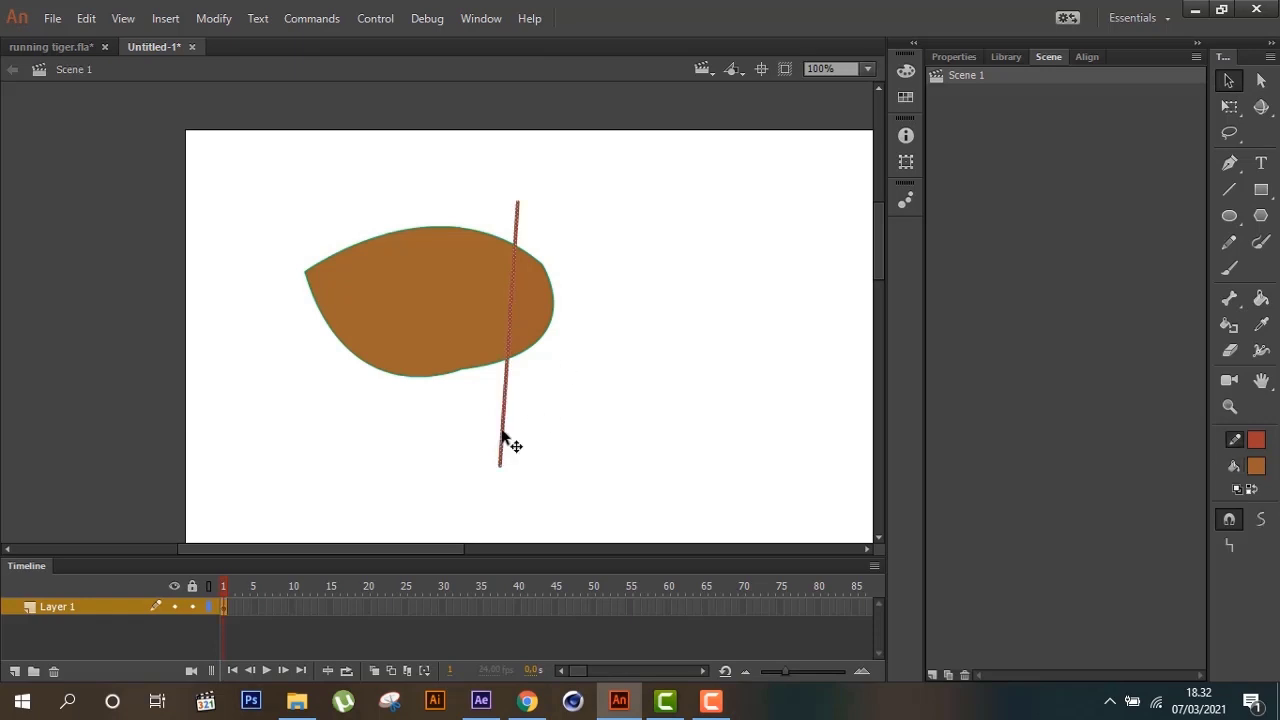
key("Delete")
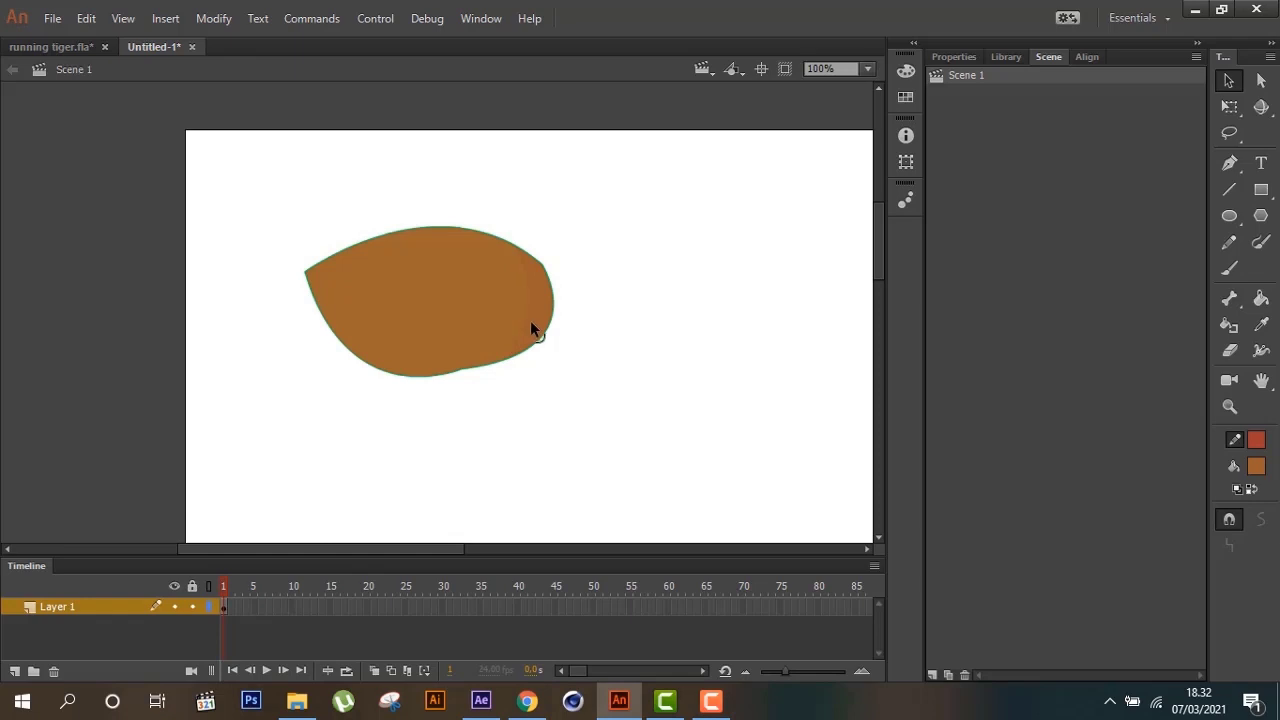
Switch to running tiger.fla, zoom in on the tiger's body, then back out to the whole drawing
left_click(70, 47)
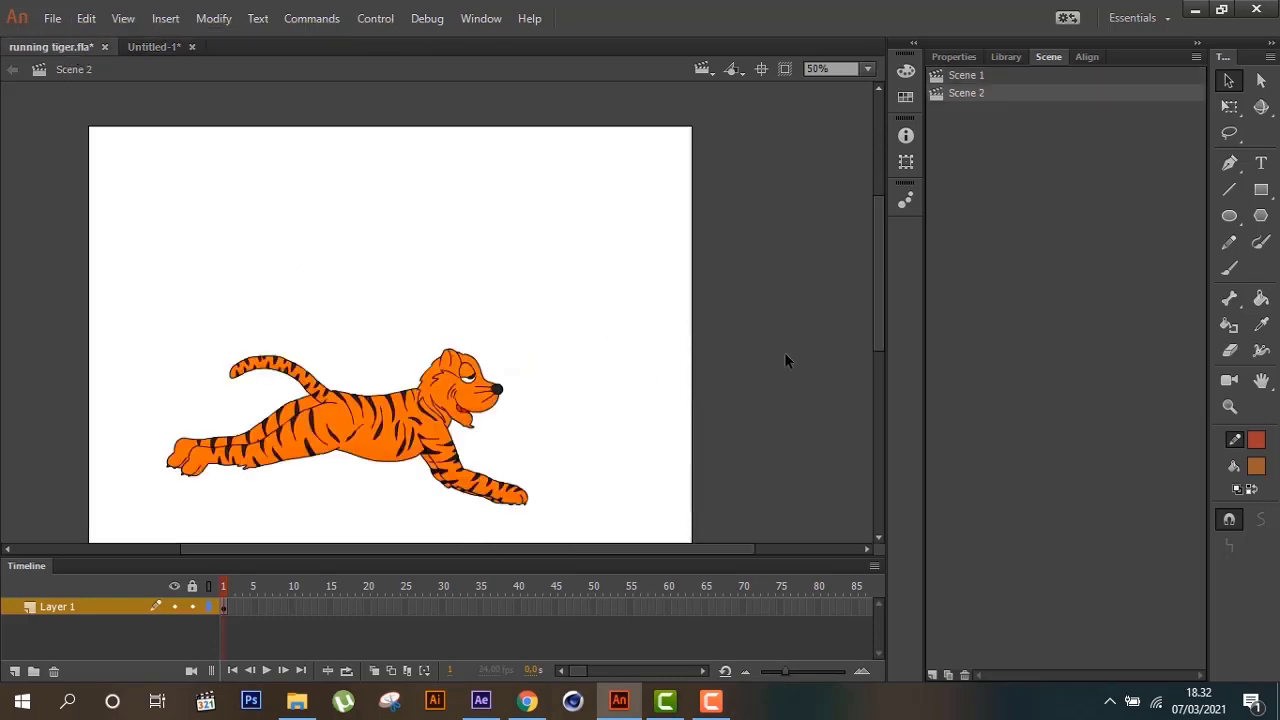
left_click(1230, 406)
left_click_drag(295, 414, 452, 490)
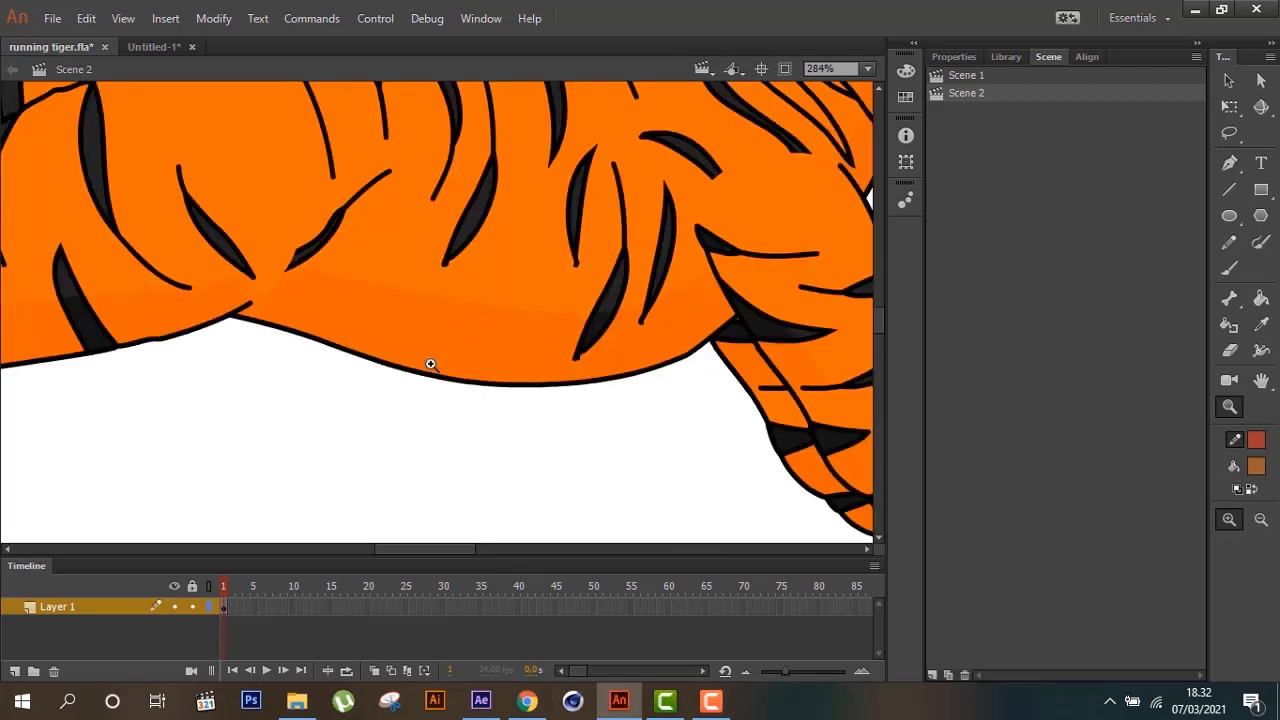
scroll(460, 345, "up", 3)
scroll(475, 350, "up", 3)
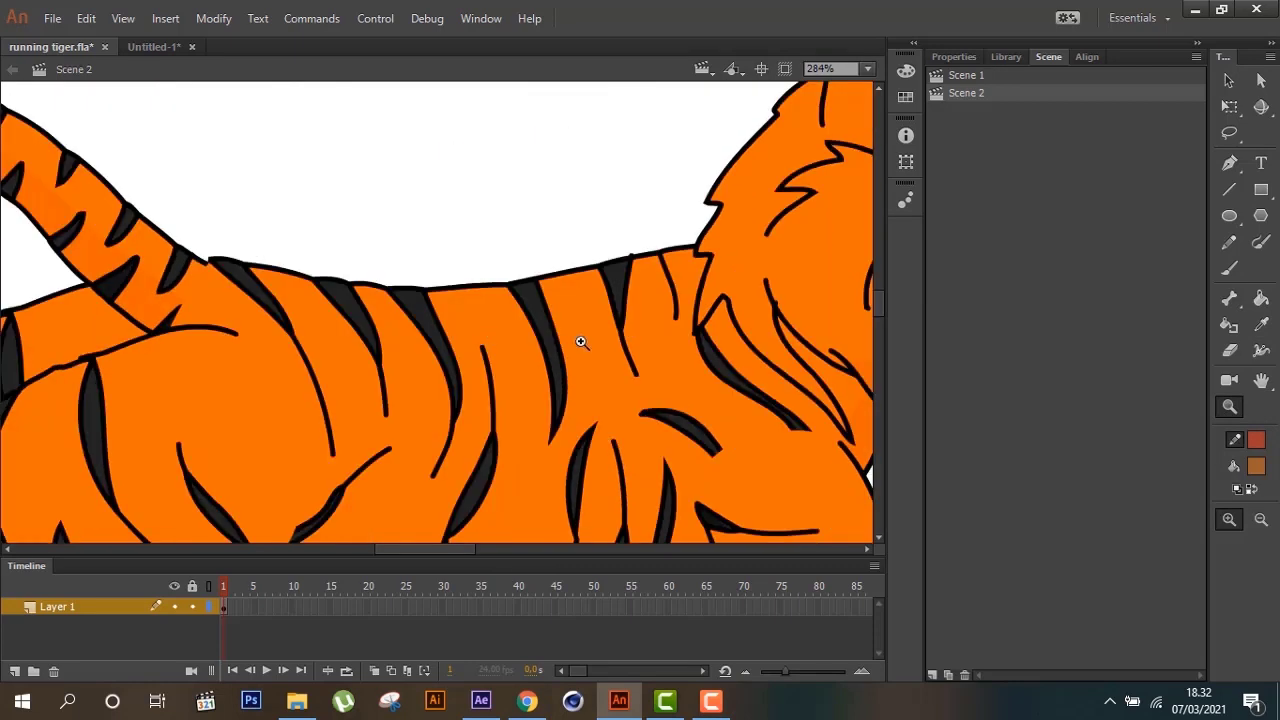
left_click(765, 308, "alt")
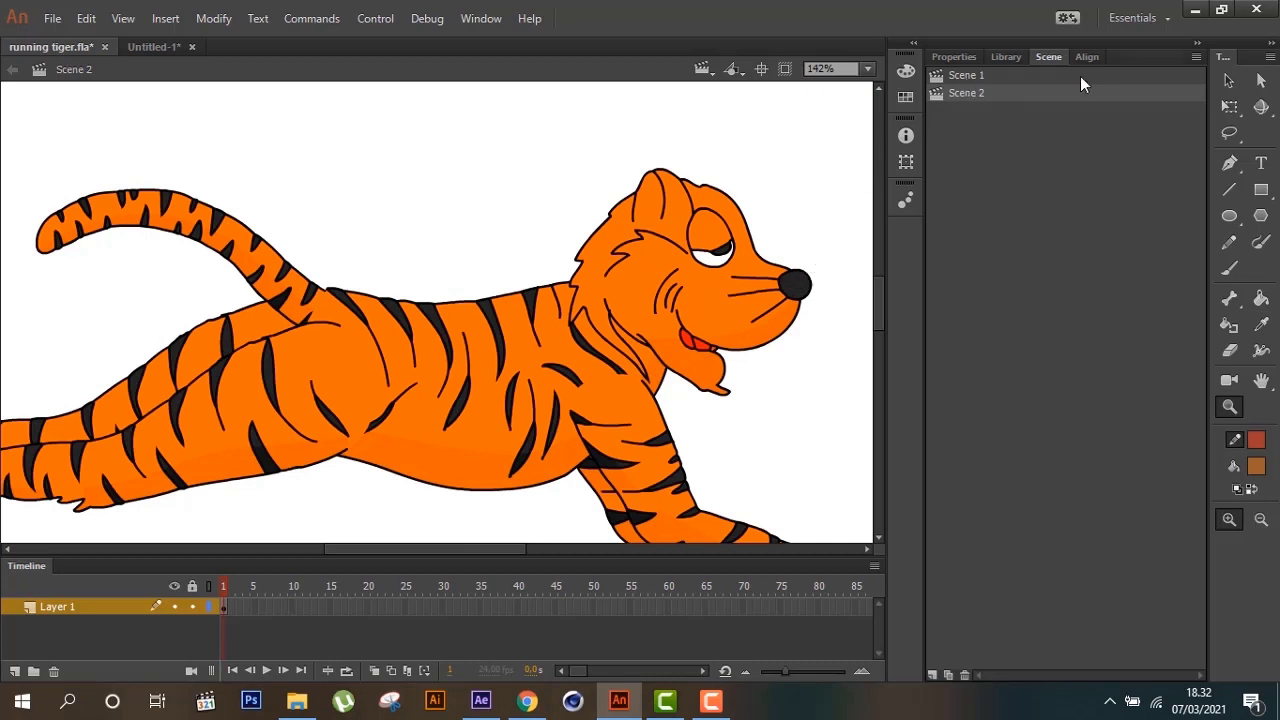
Open Scene 1, zoom out, and play the tail animation twice
left_click(961, 79)
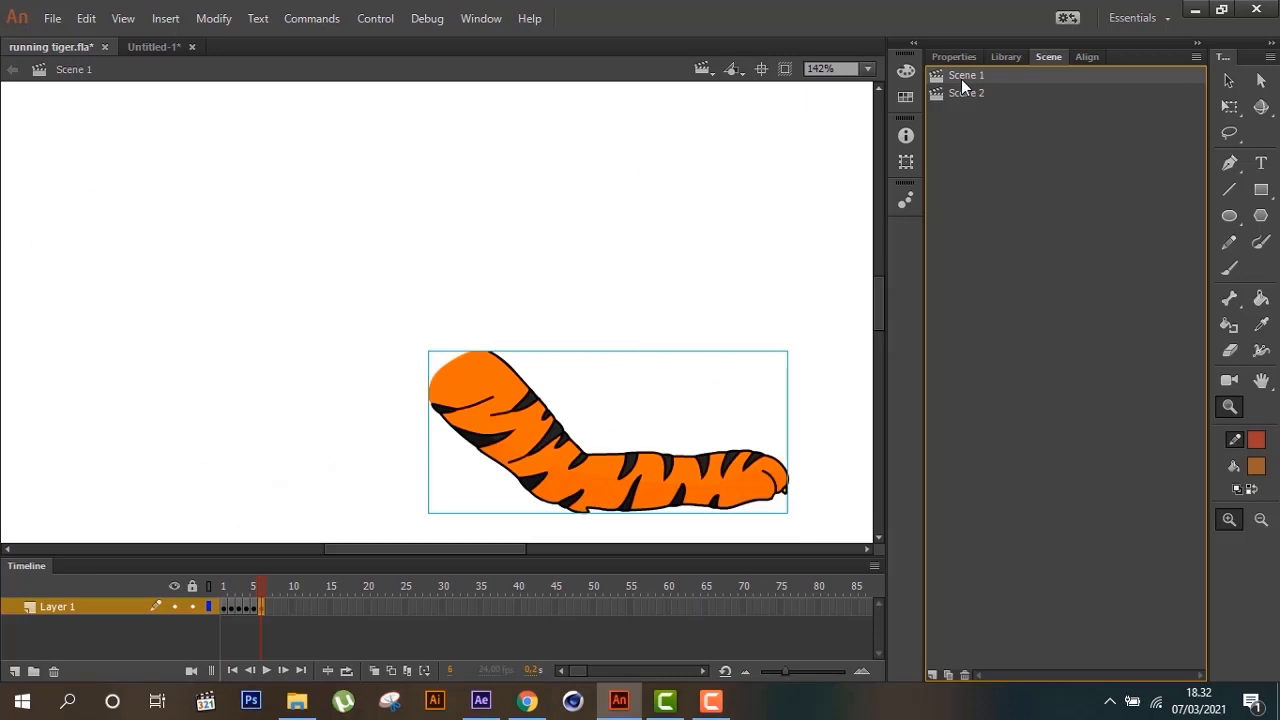
left_click(1229, 80)
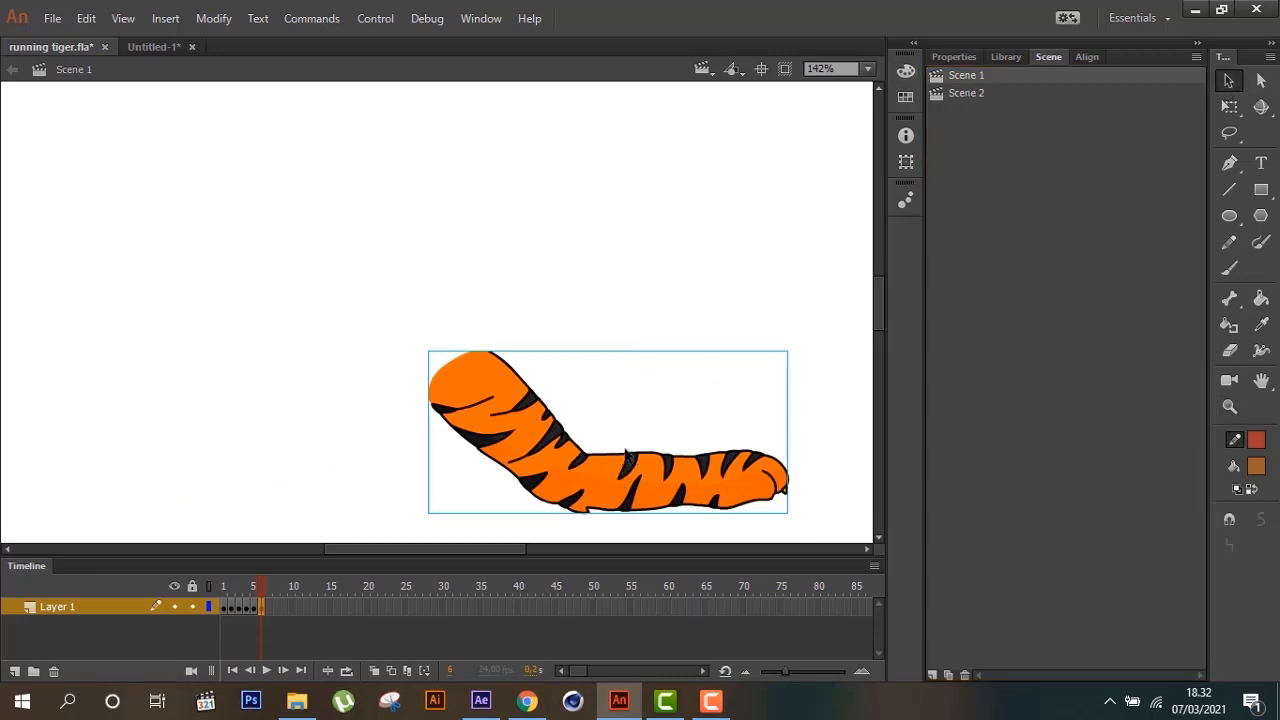
key("ctrl+minus")
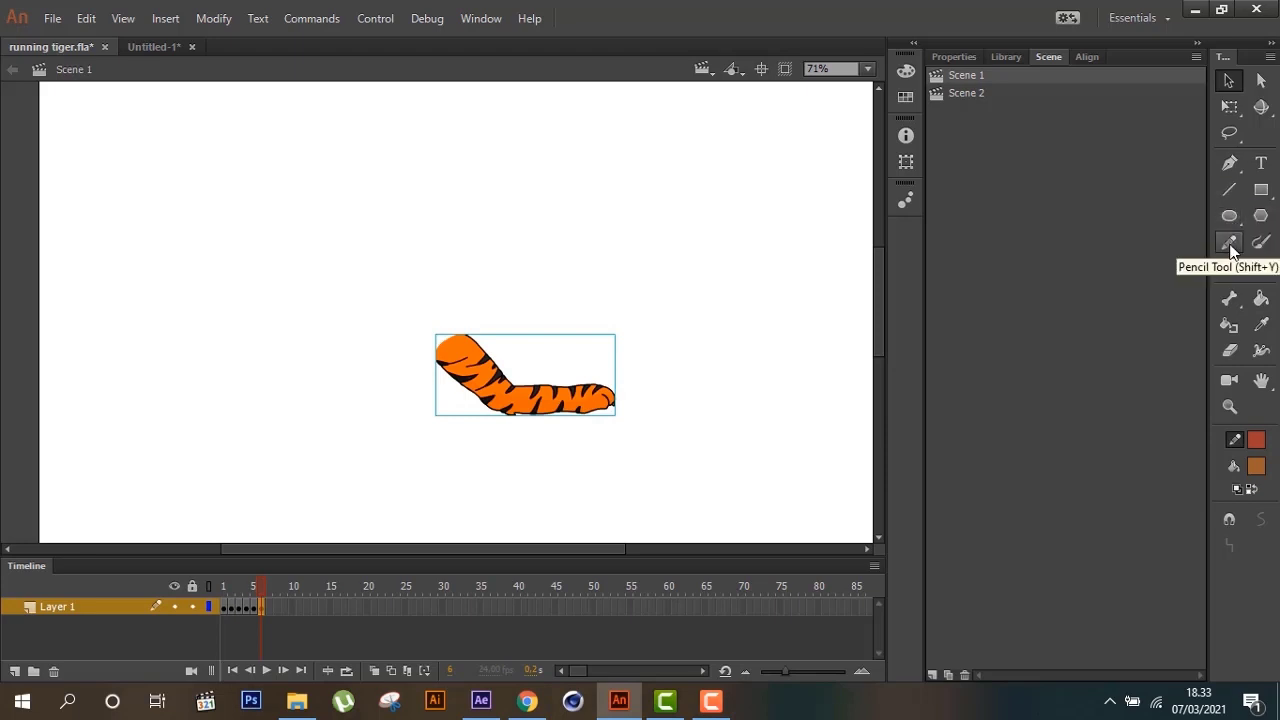
key("Return")
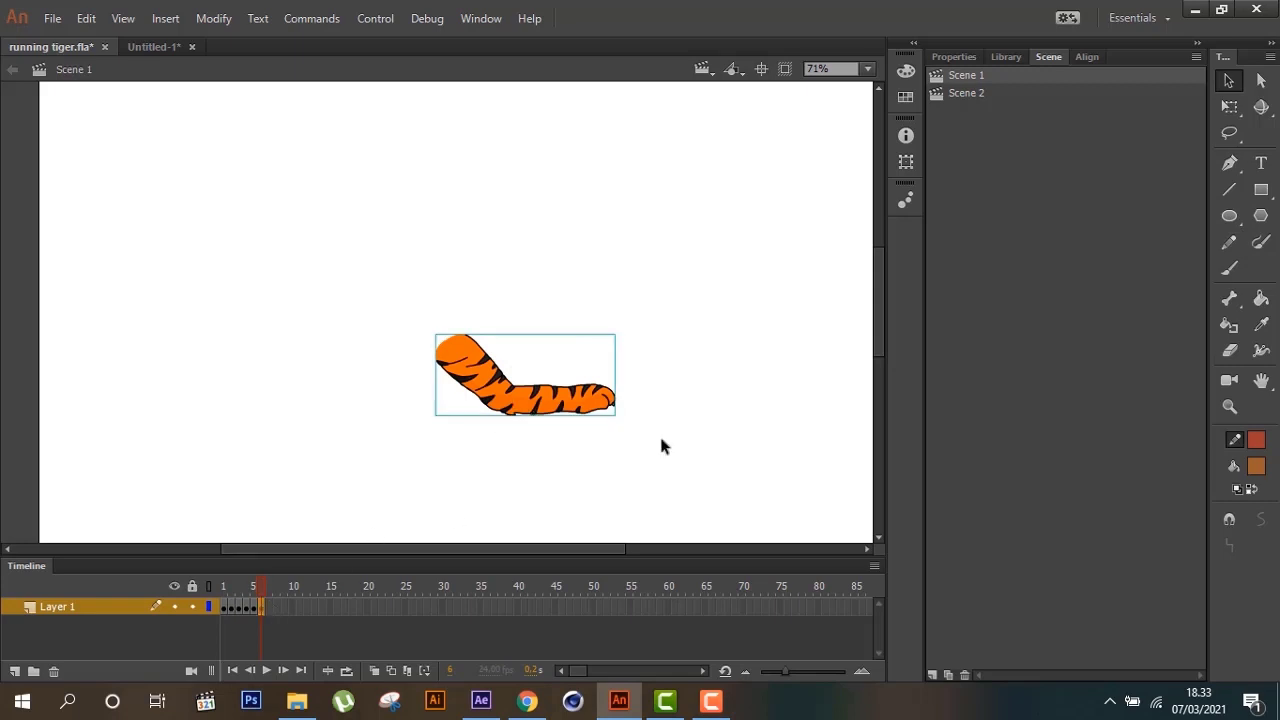
key("Return")
Step back through frames 5 to 1 checking each body part, ending on frame 1 deselected
left_click(253, 608)
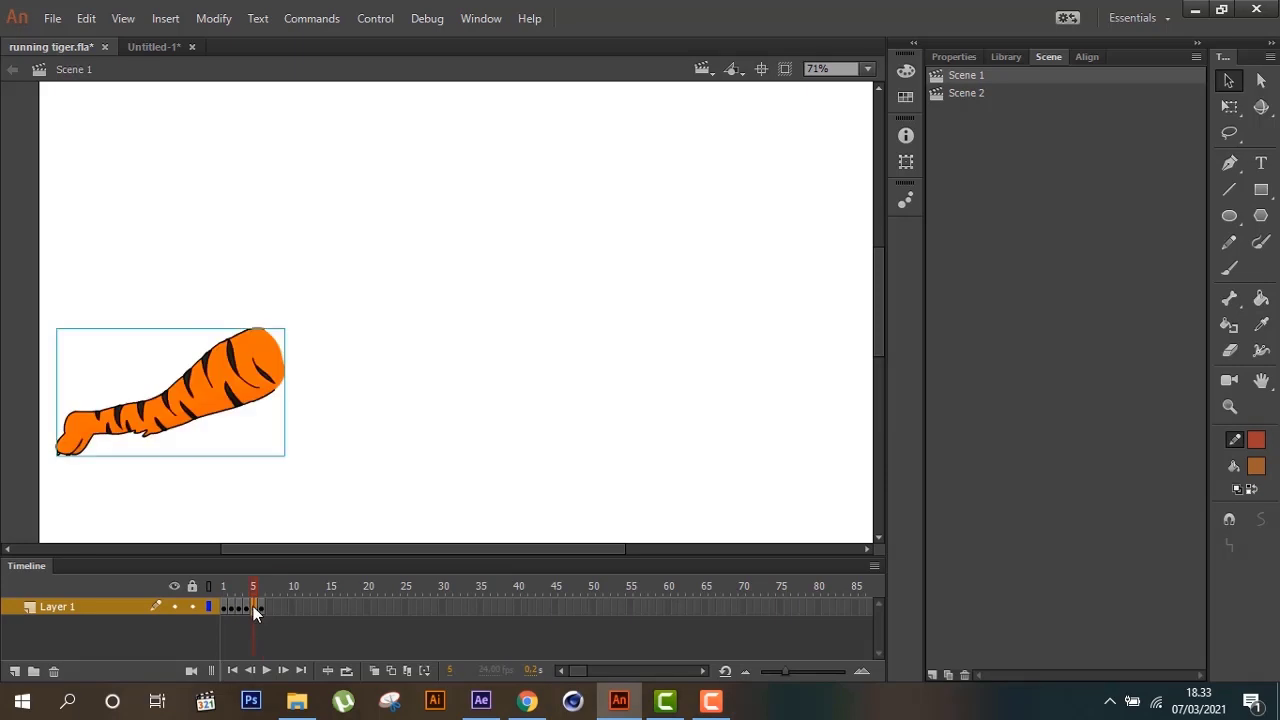
left_click_drag(253, 608, 247, 611)
left_click(247, 611)
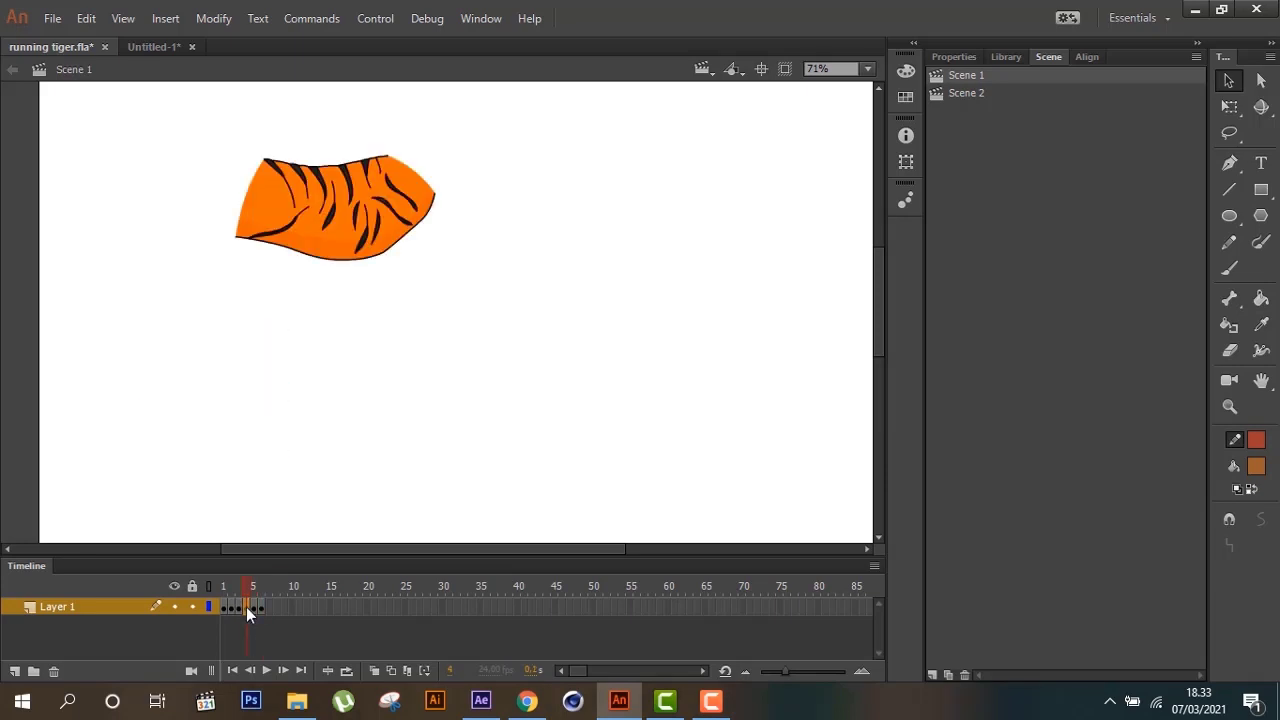
left_click(239, 610)
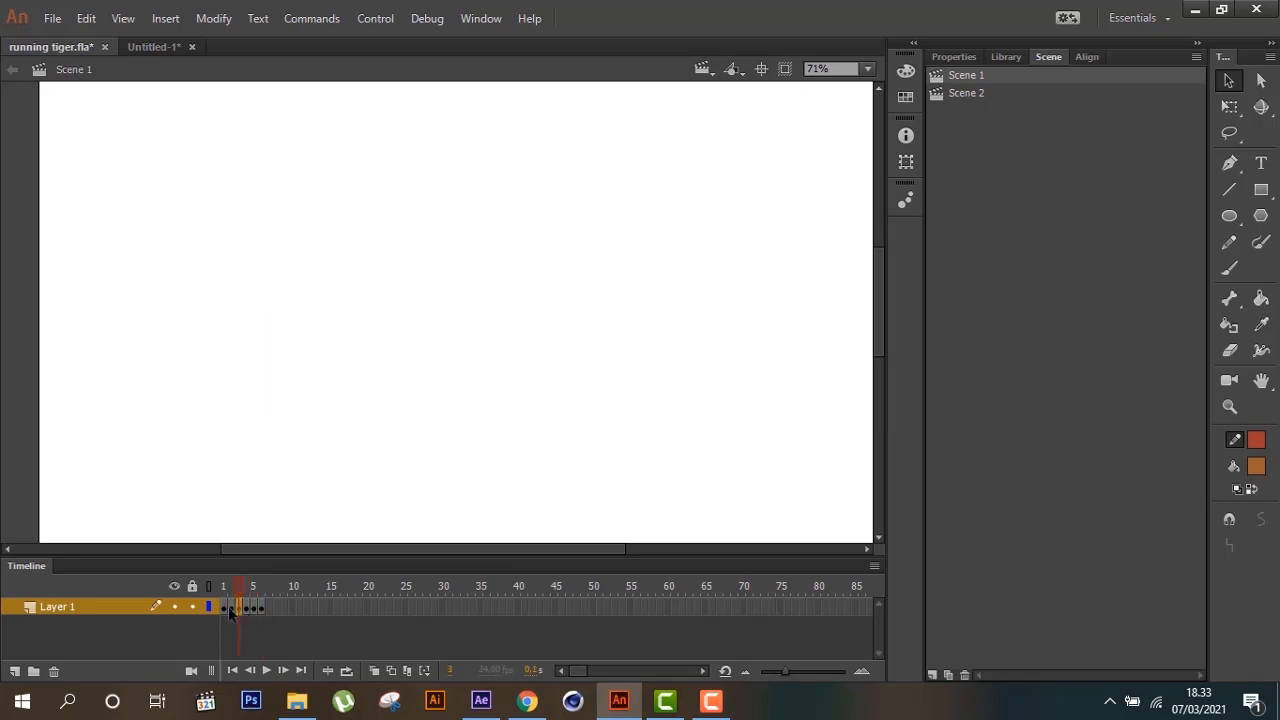
key("ctrl+minus")
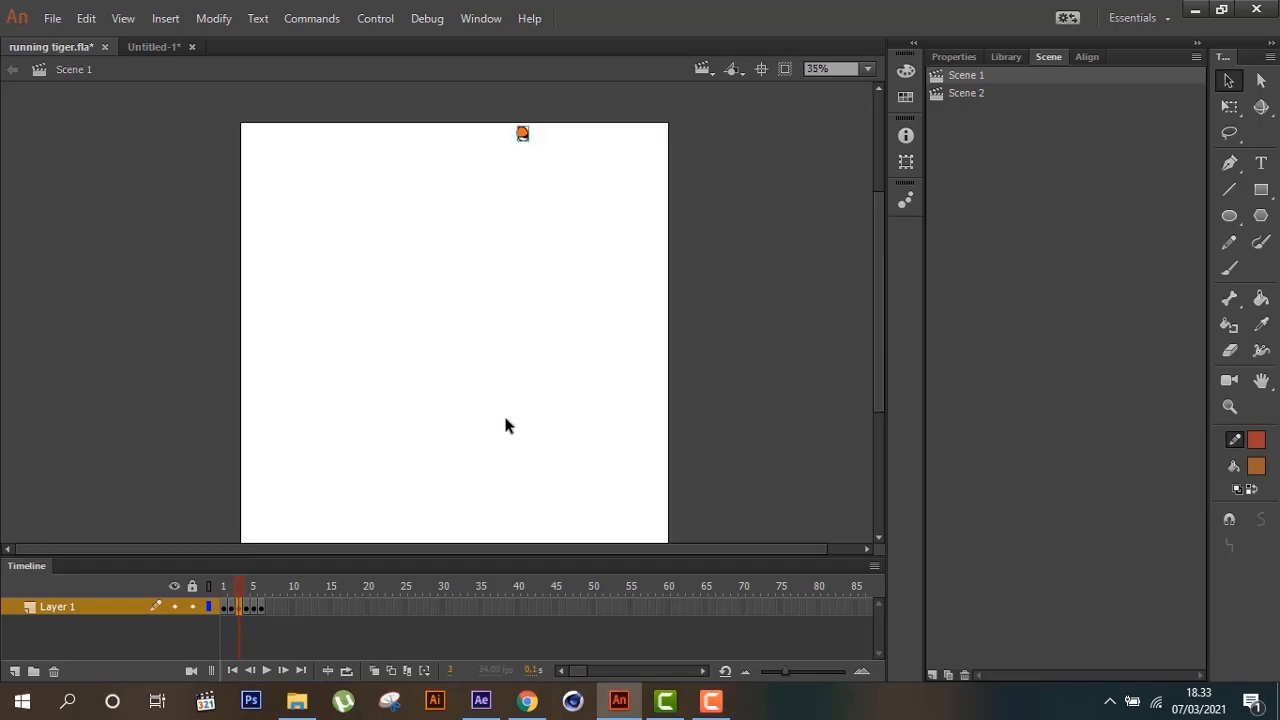
scroll(536, 196, "up", 2)
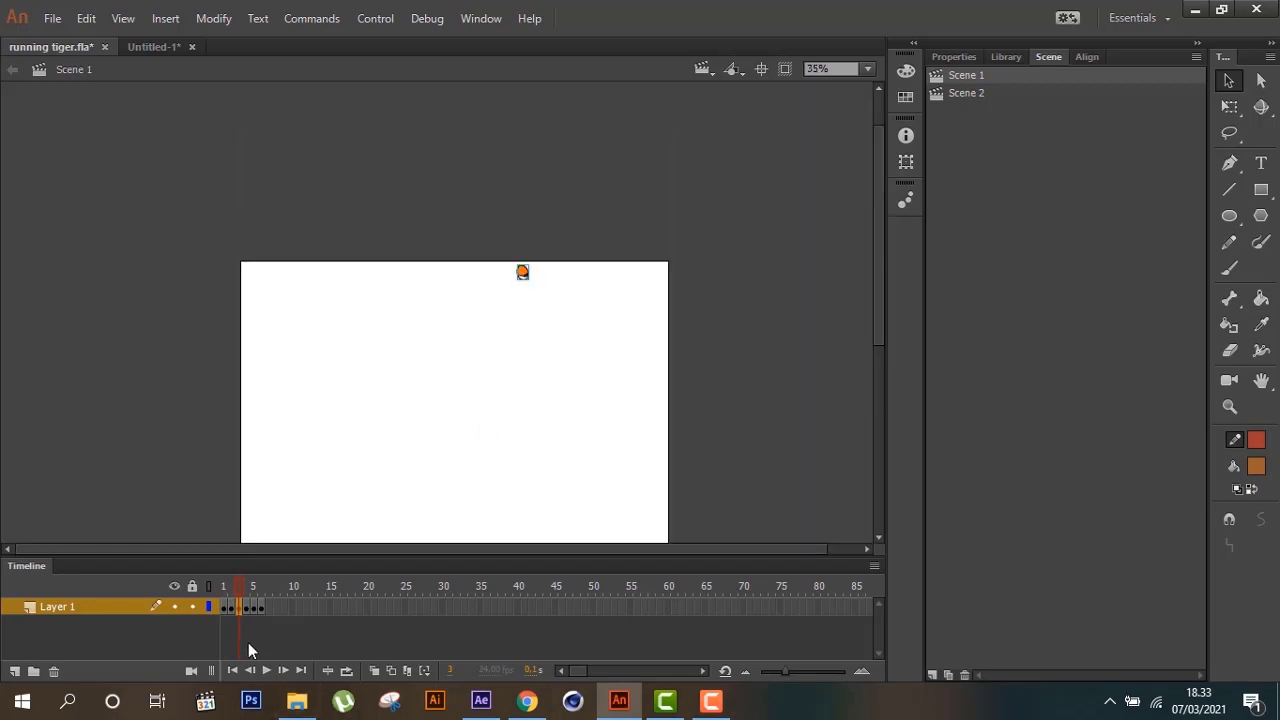
left_click(230, 608)
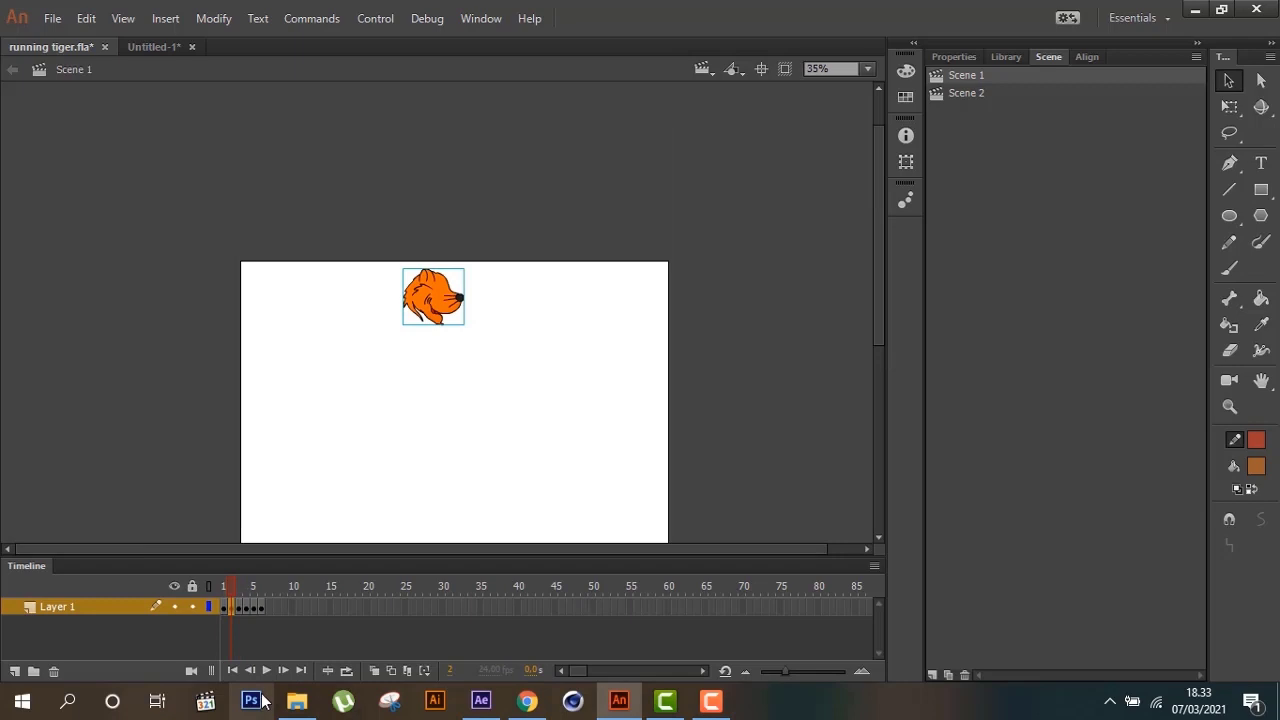
left_click(225, 608)
left_click(388, 469)
left_click(45, 19)
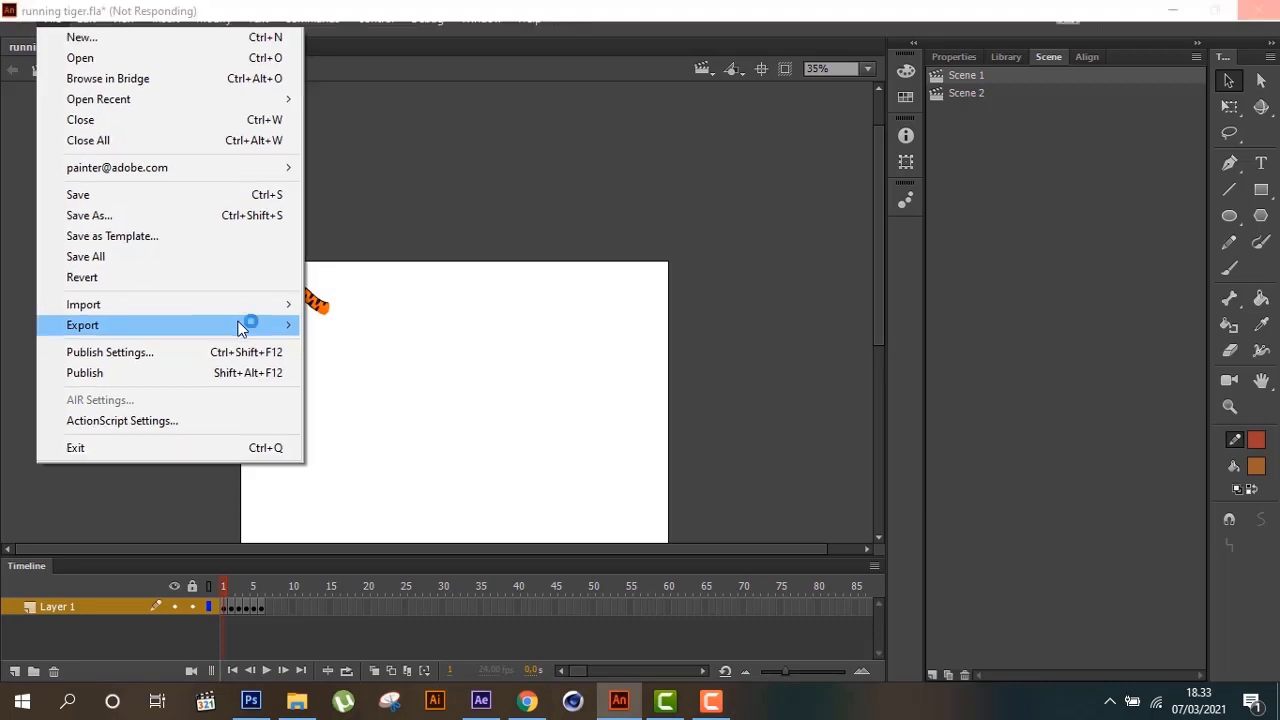
Cancel the movie export, then delete Scene 2 with the full tiger, keeping Scene 1
left_click(397, 440)
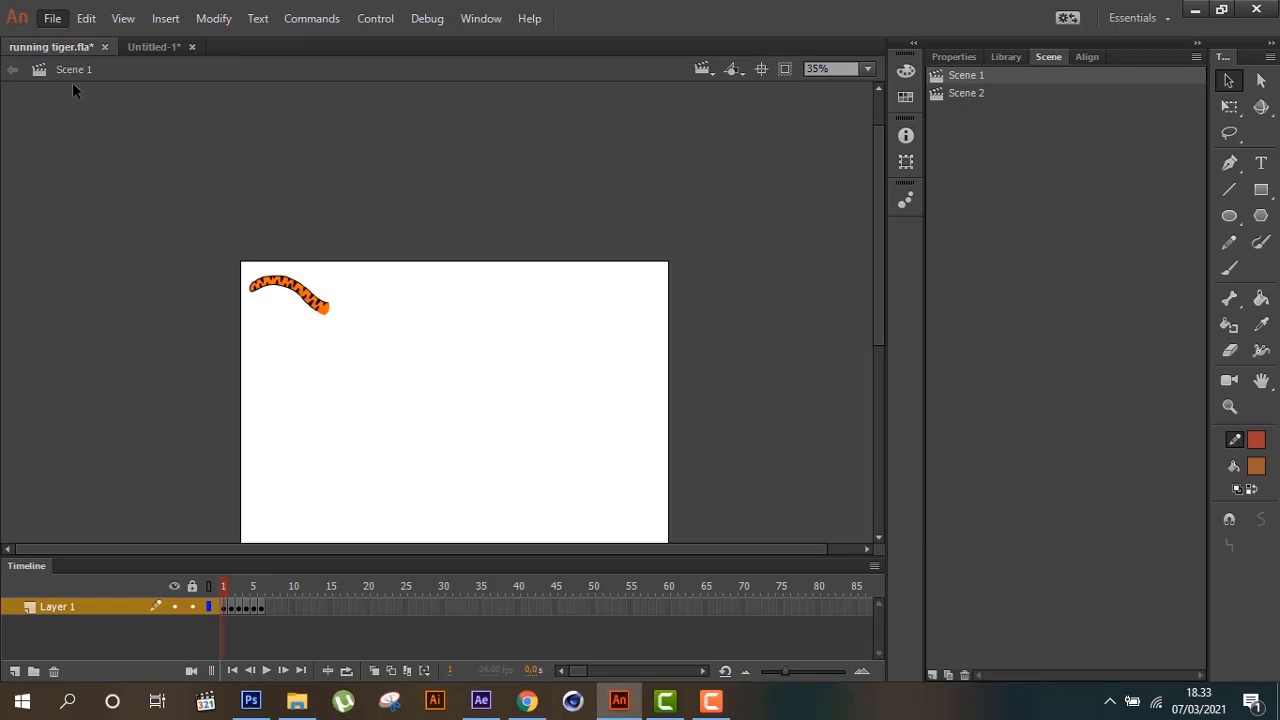
left_click(53, 19)
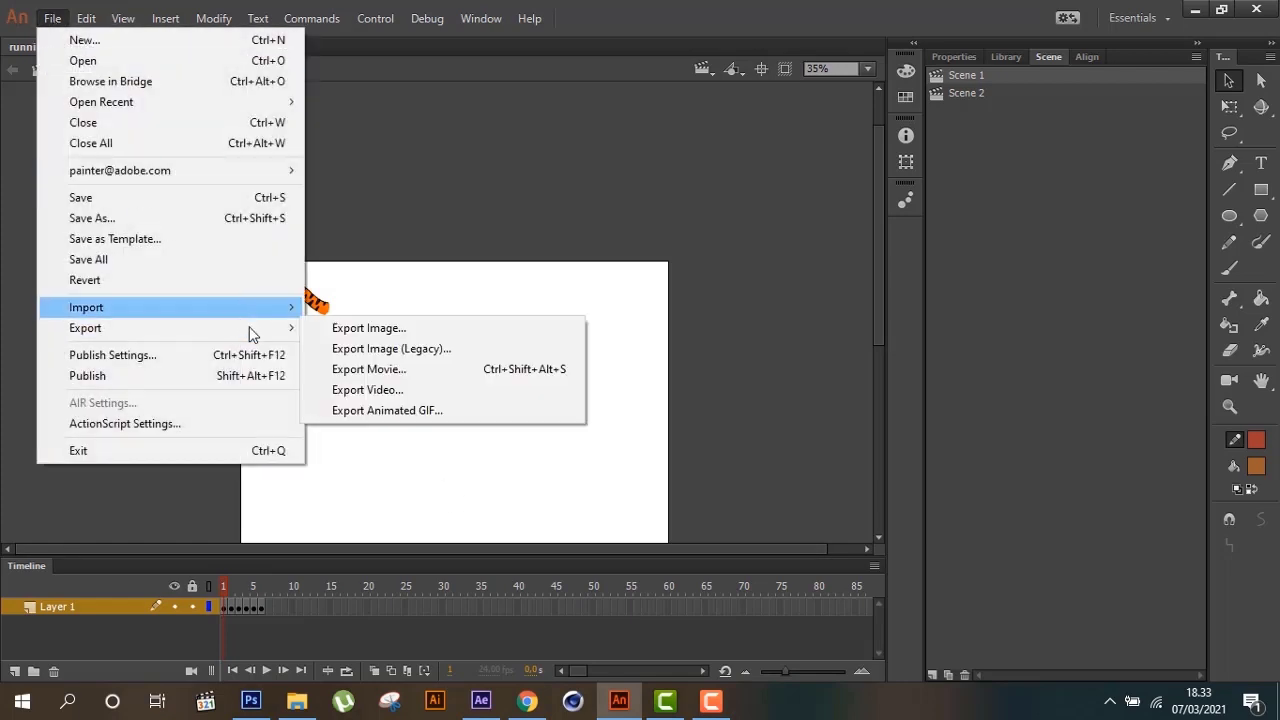
mouse_move(268, 330)
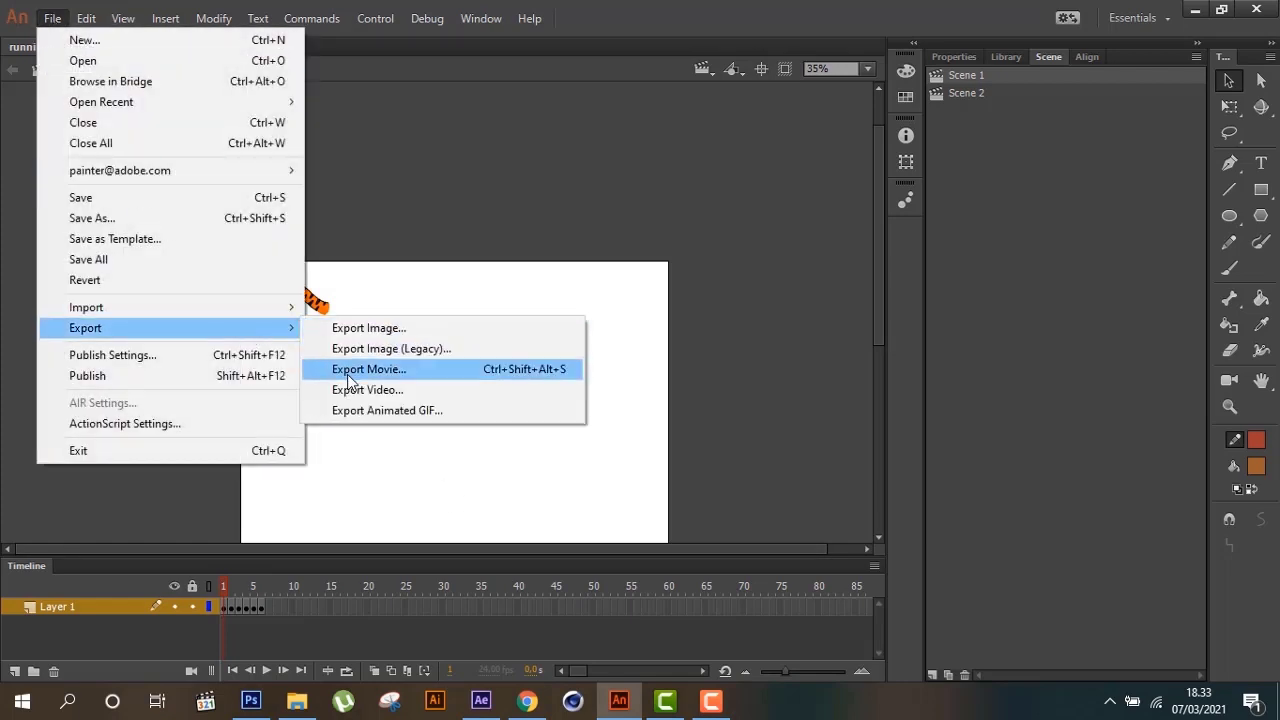
left_click(349, 376)
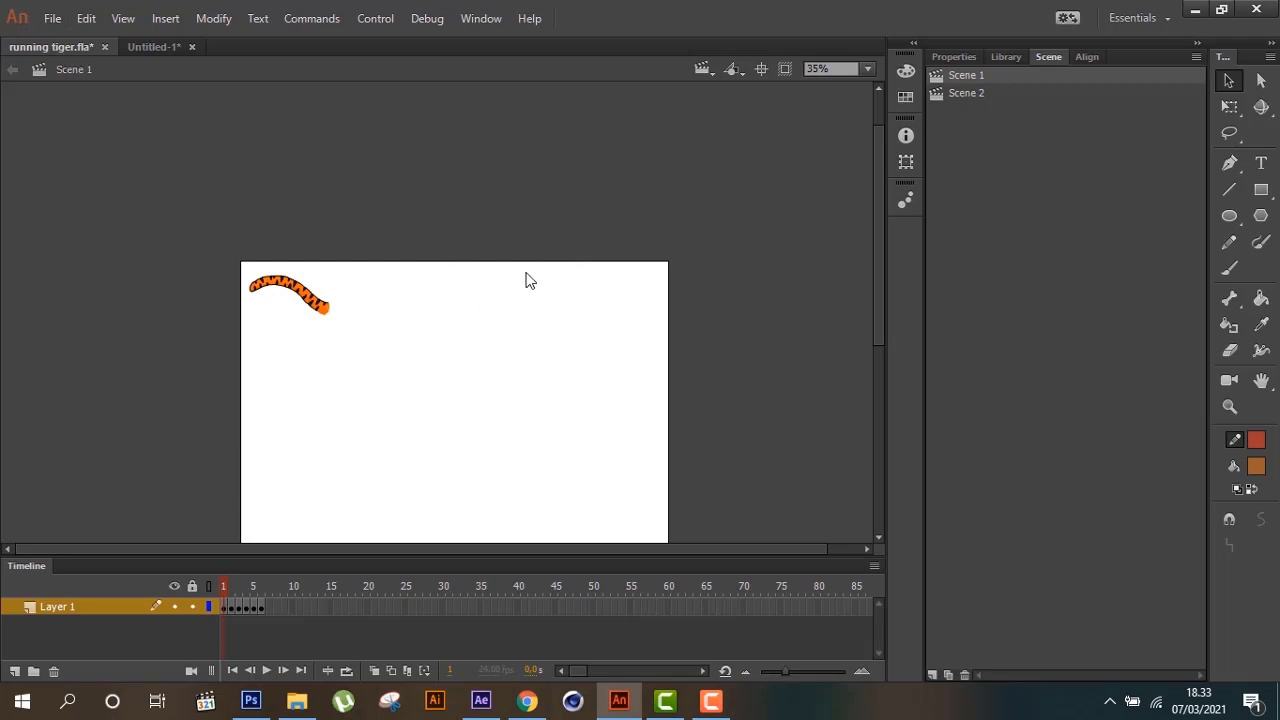
left_click(591, 421)
left_click(961, 95)
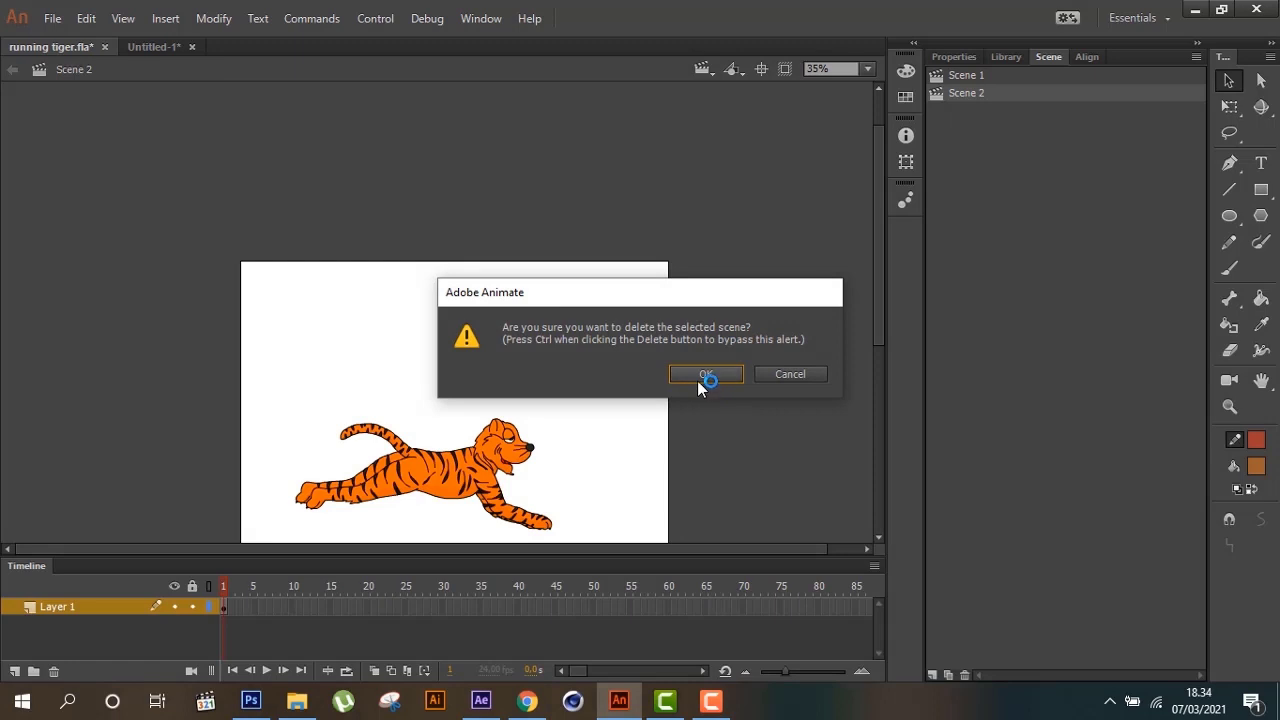
left_click(699, 378)
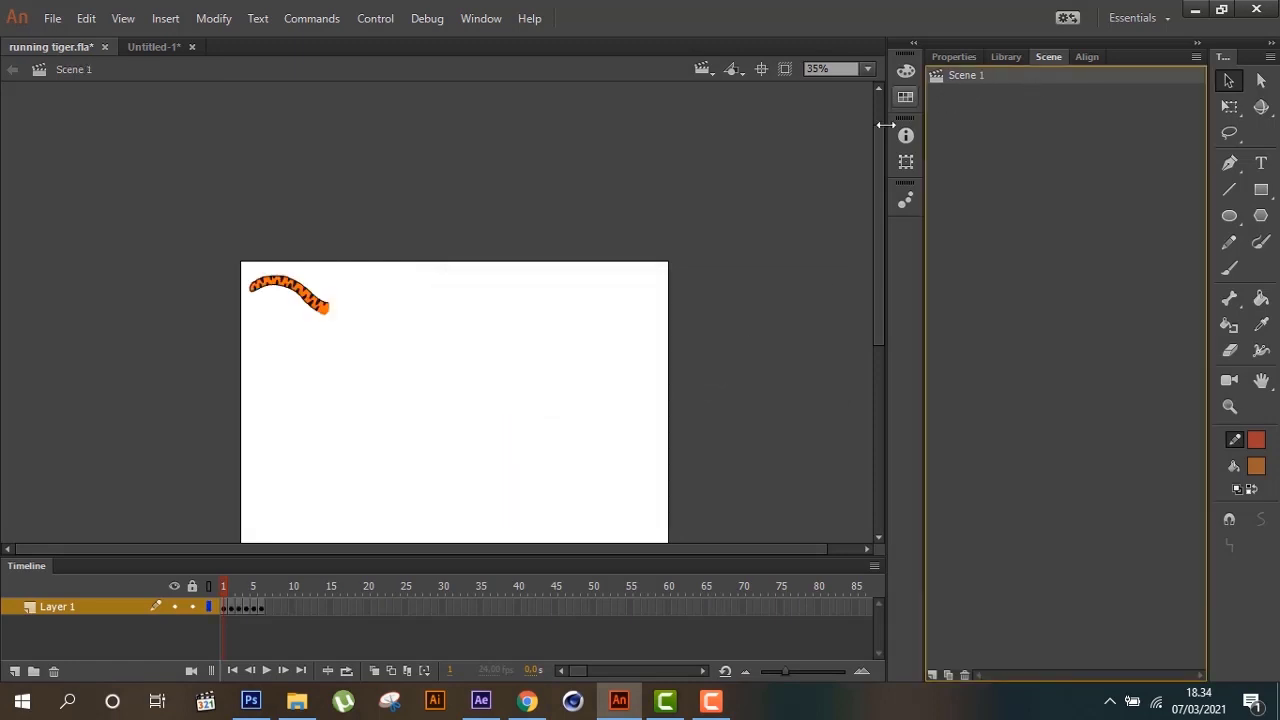
Start the Export Movie command and browse to the Data (F:) drive
left_click(52, 18)
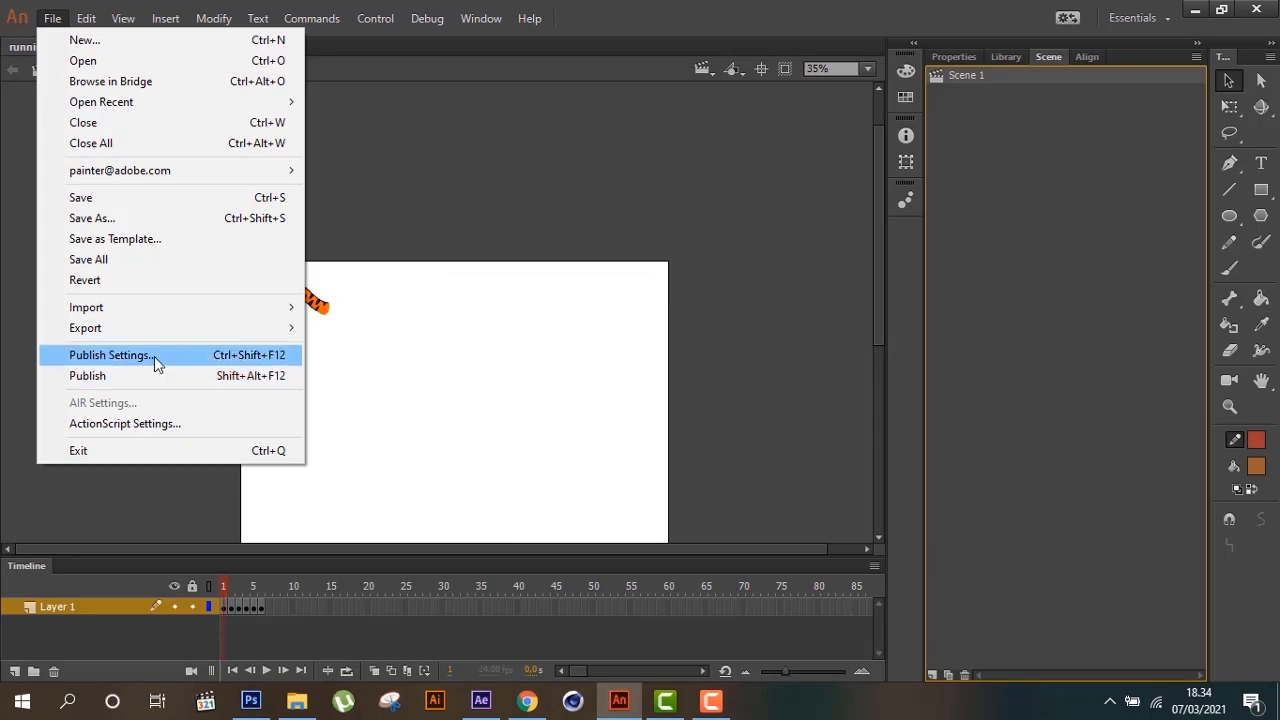
mouse_move(157, 329)
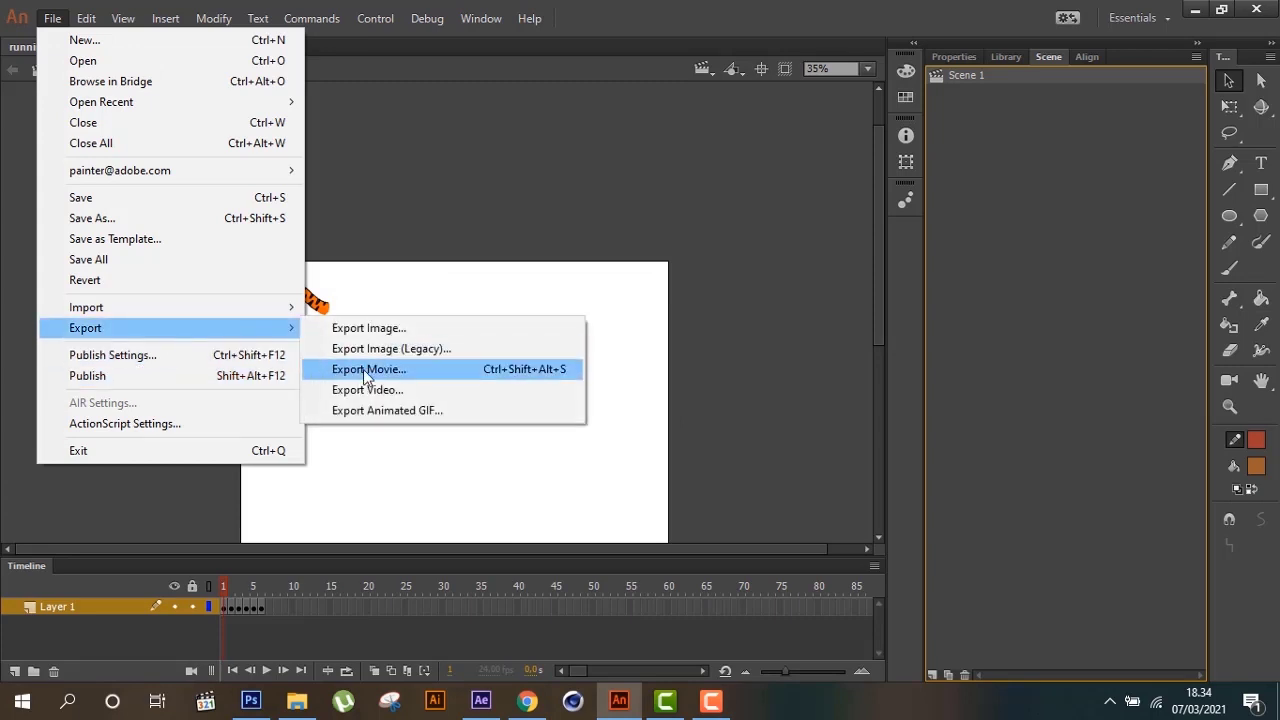
left_click(366, 372)
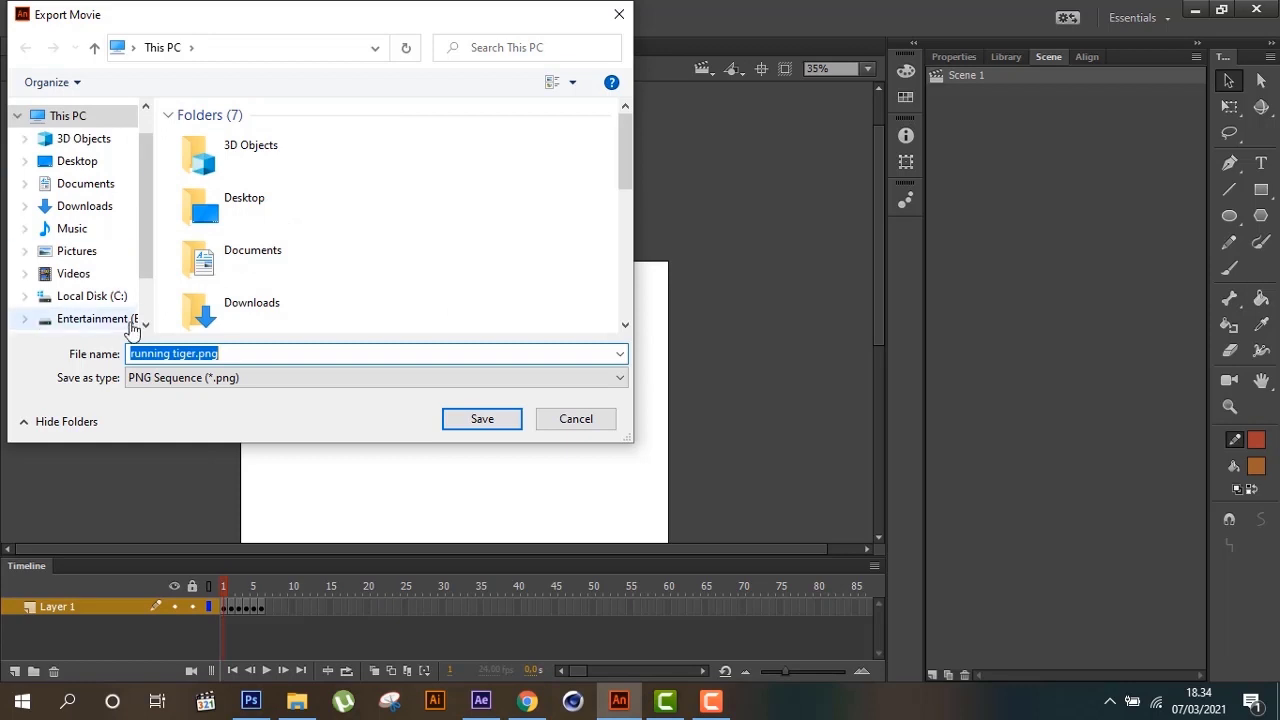
scroll(147, 315, "down", 2)
left_click(66, 266)
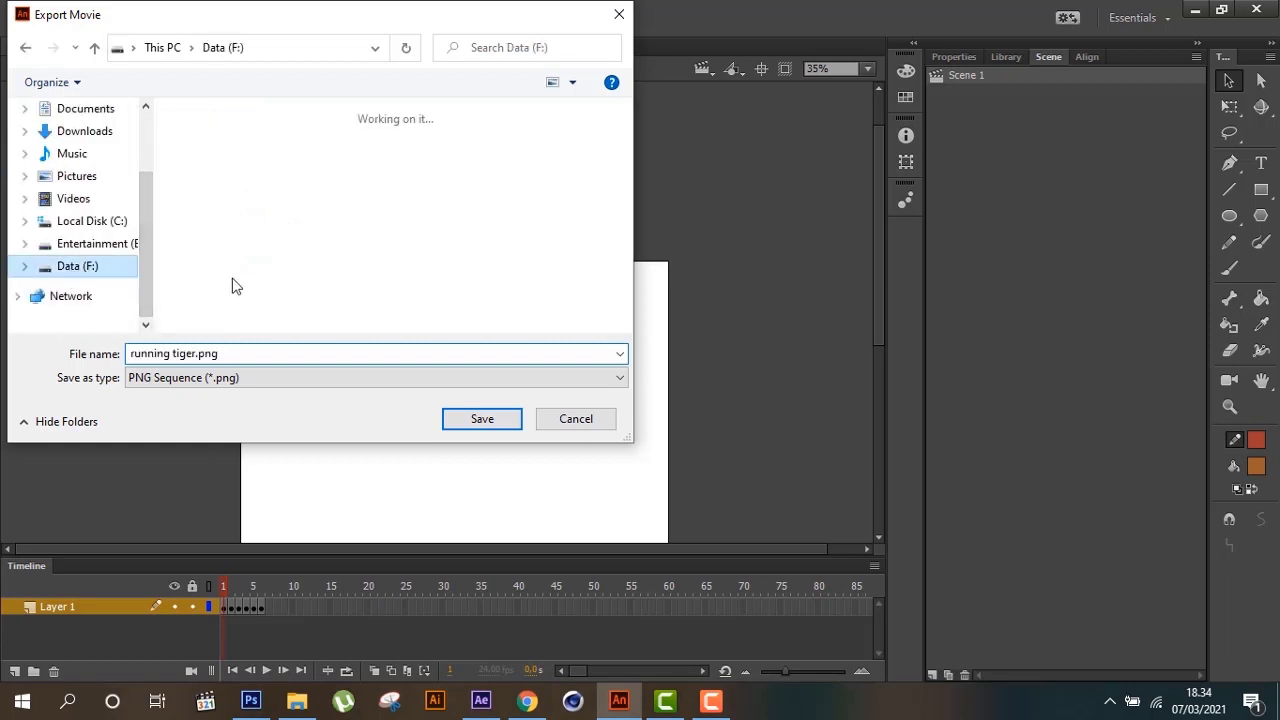
Create a 'running tiger' folder and export the frames into it as a PNG sequence
left_click(137, 82)
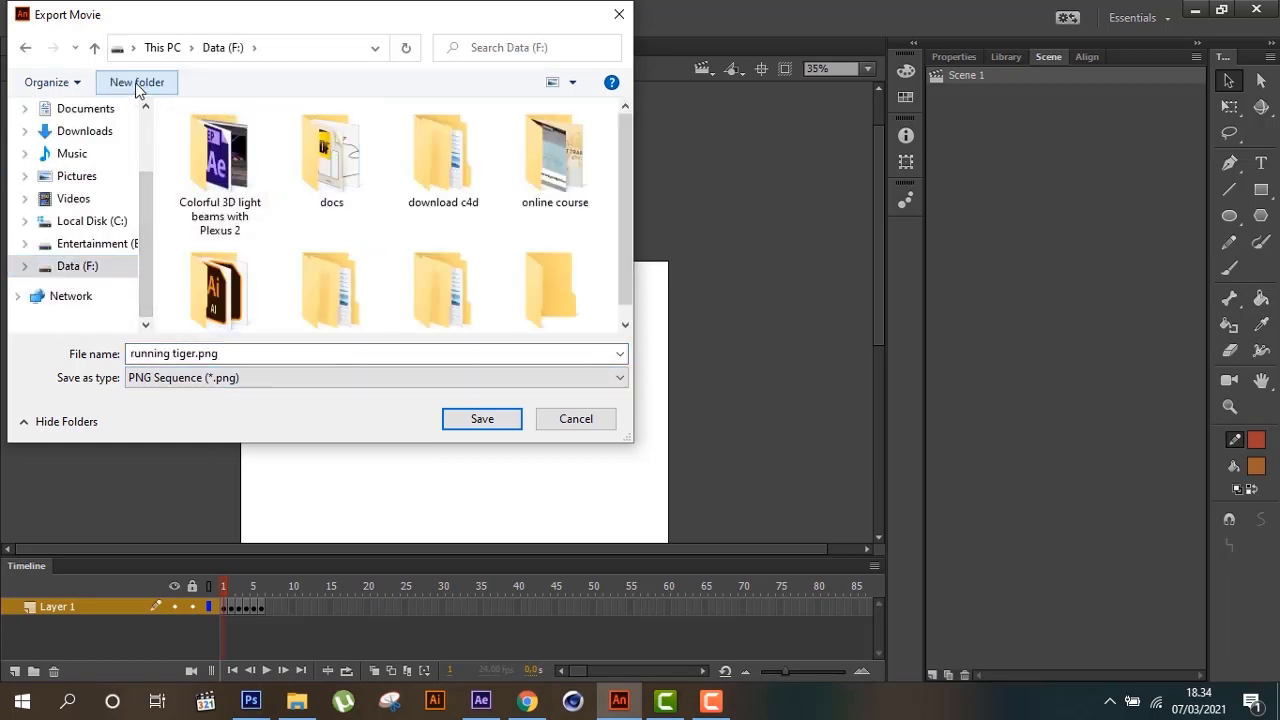
type("running tiger")
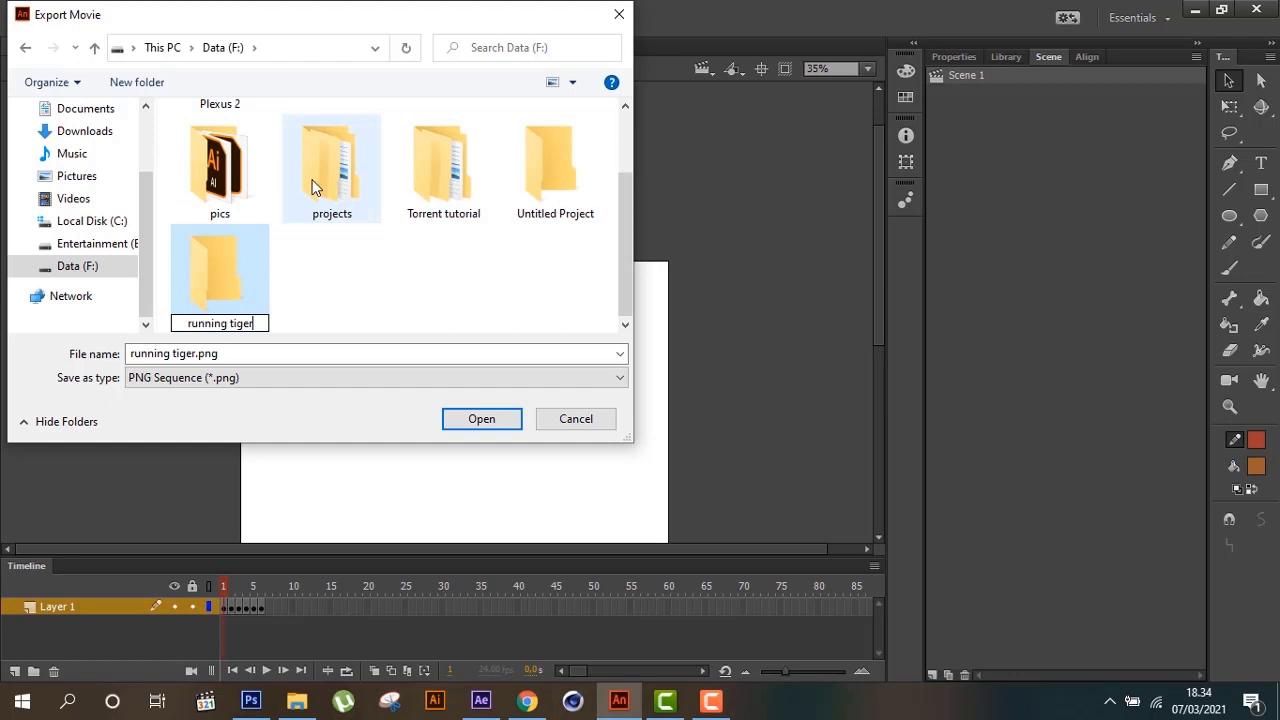
left_click(228, 277)
double_click(228, 277)
left_click(471, 429)
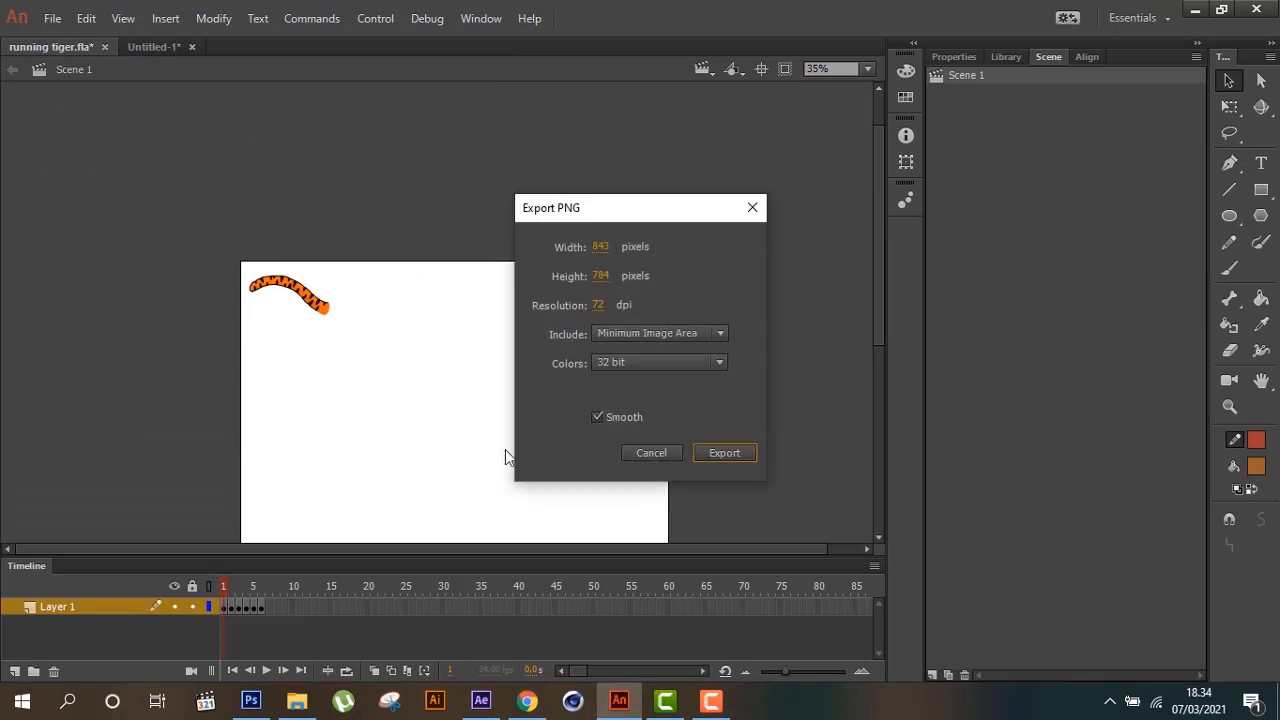
left_click(705, 452)
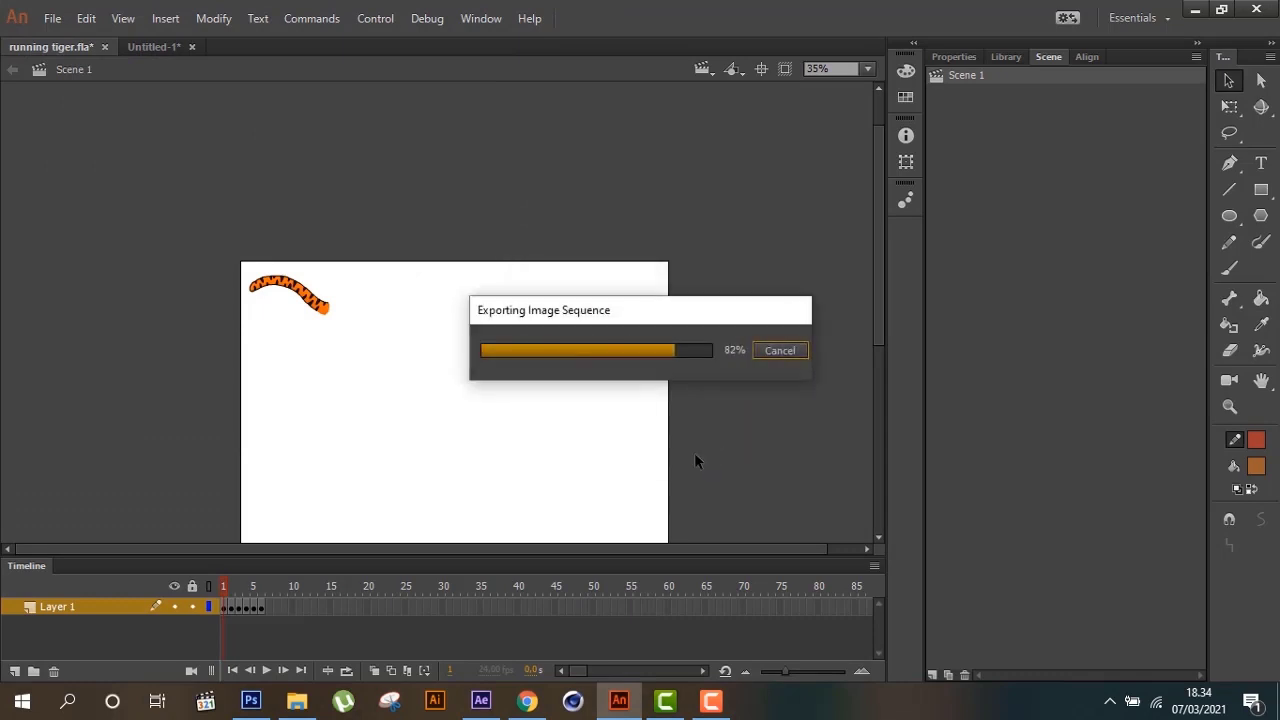
left_click(296, 700)
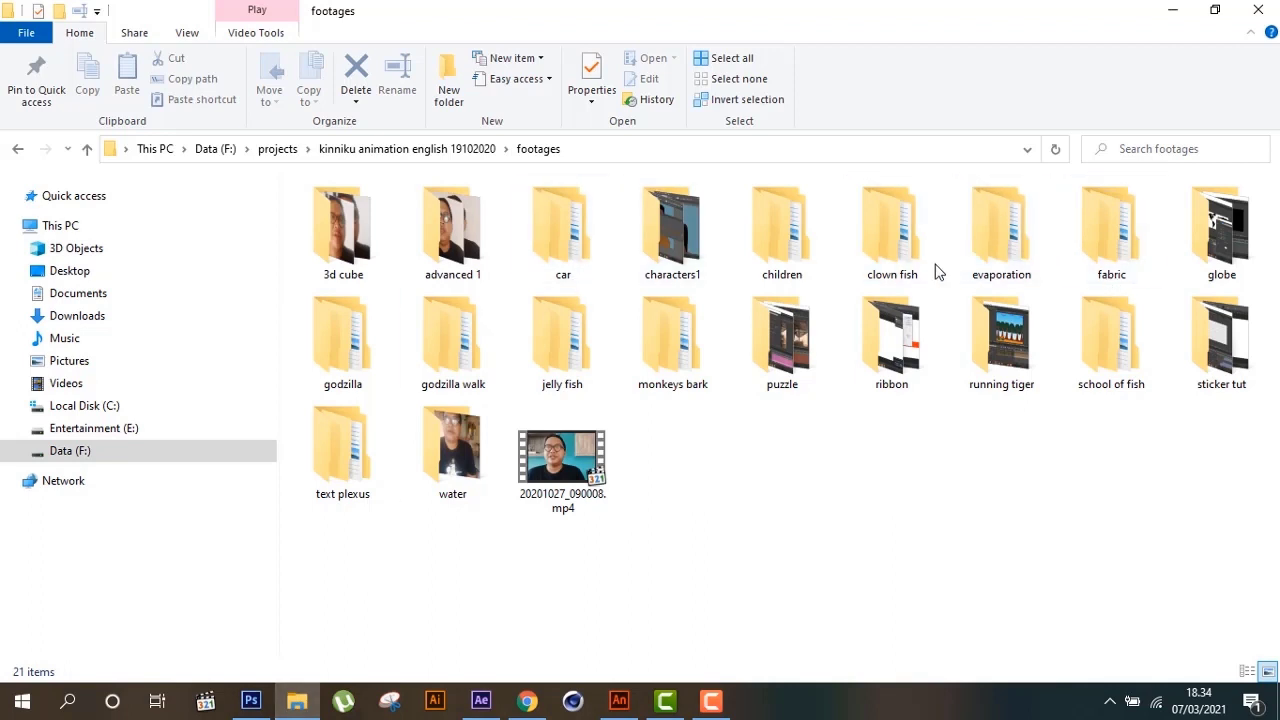
Open the running tiger folder on Data (F:) and drag all six PNG frames to Photoshop
left_click(168, 451)
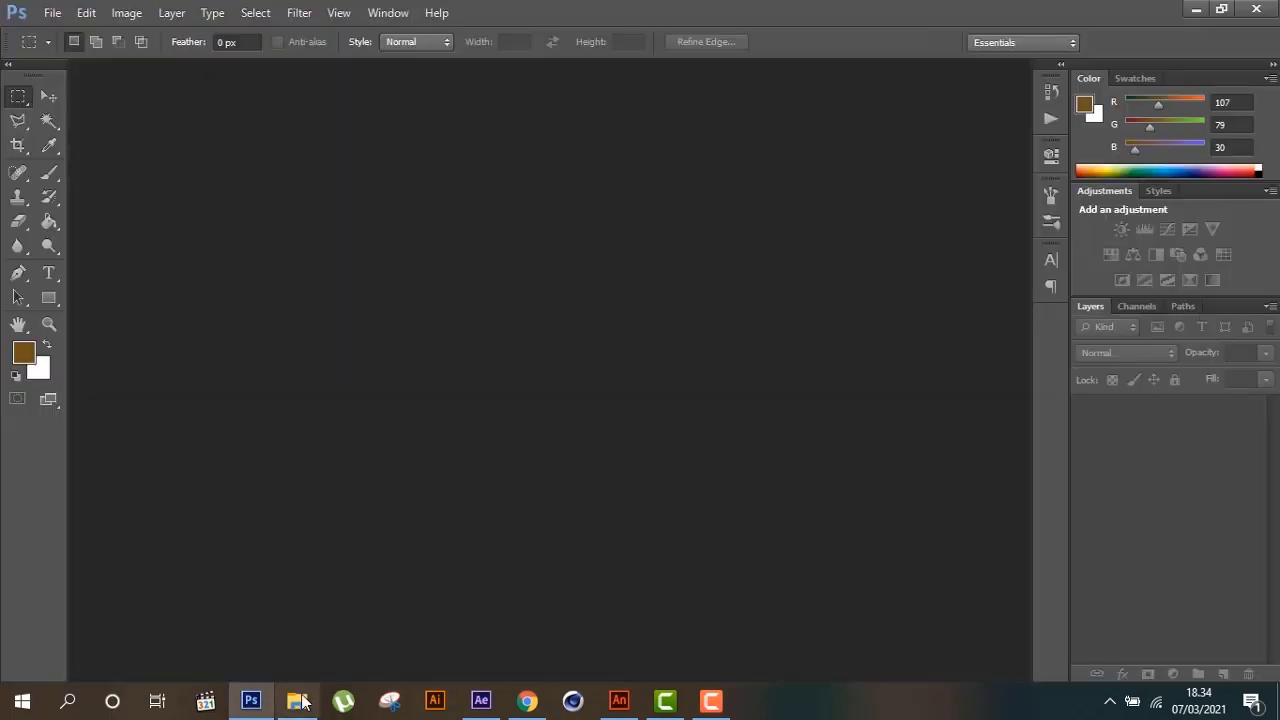
left_click(300, 702)
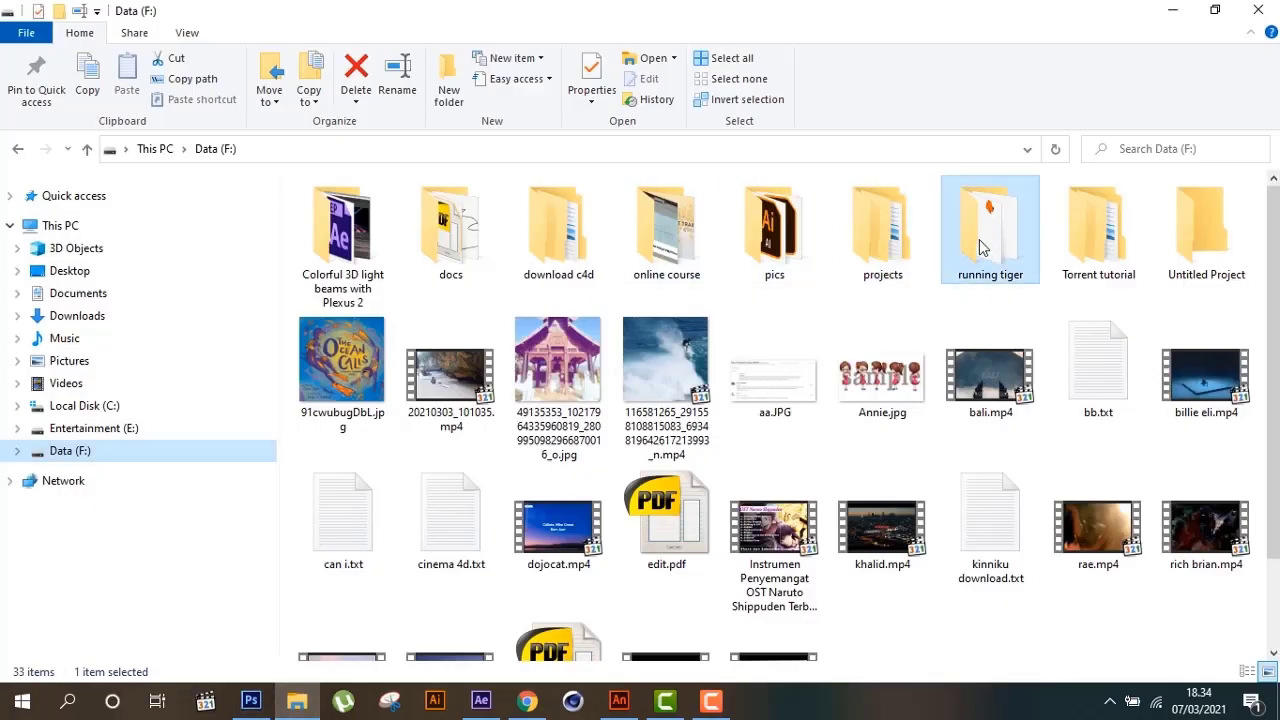
double_click(980, 244)
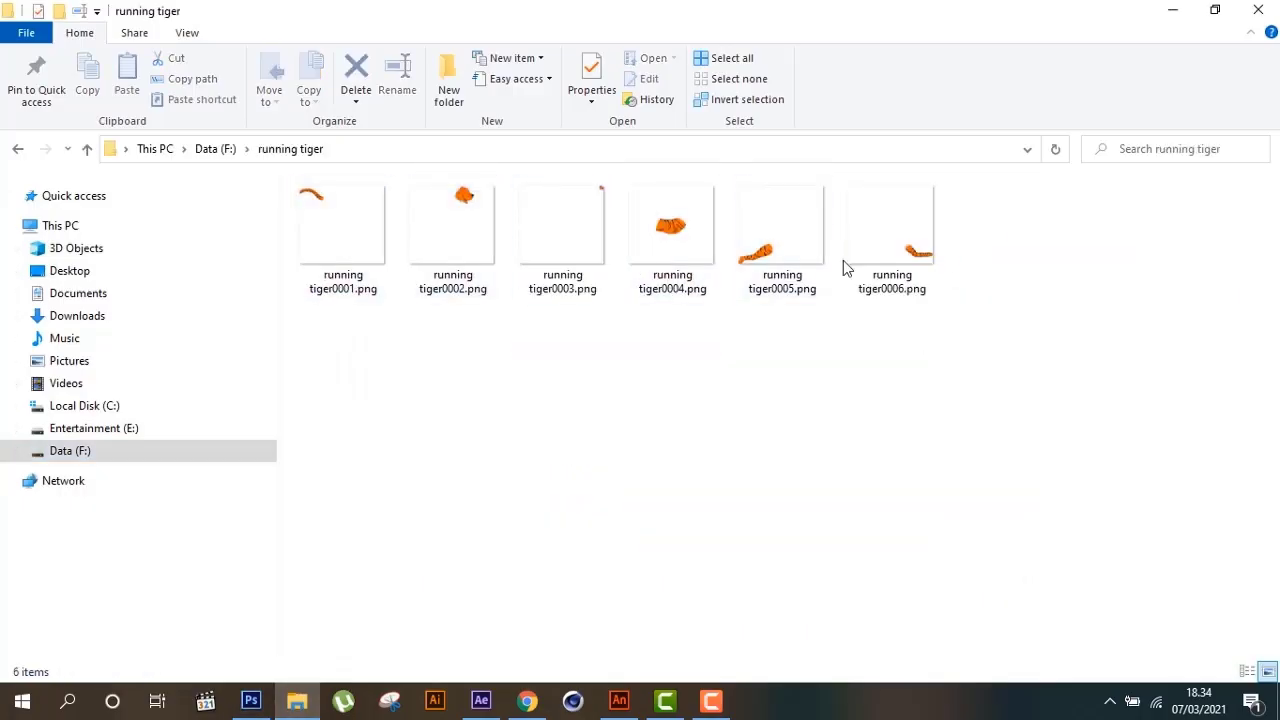
left_click_drag(968, 397, 318, 186)
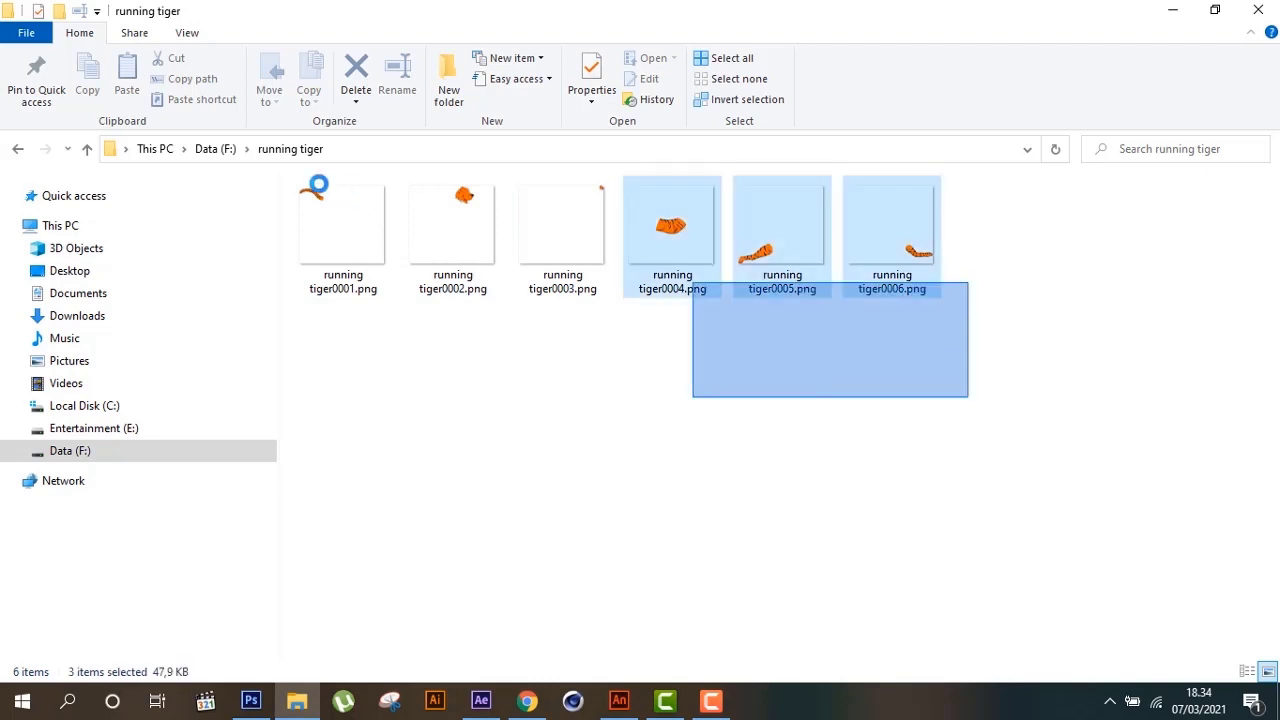
left_click_drag(690, 321, 310, 190)
mouse_move(911, 365)
left_mouse_down()
mouse_move(344, 226)
mouse_move(347, 243)
left_mouse_up()
left_click_drag(347, 243, 258, 705)
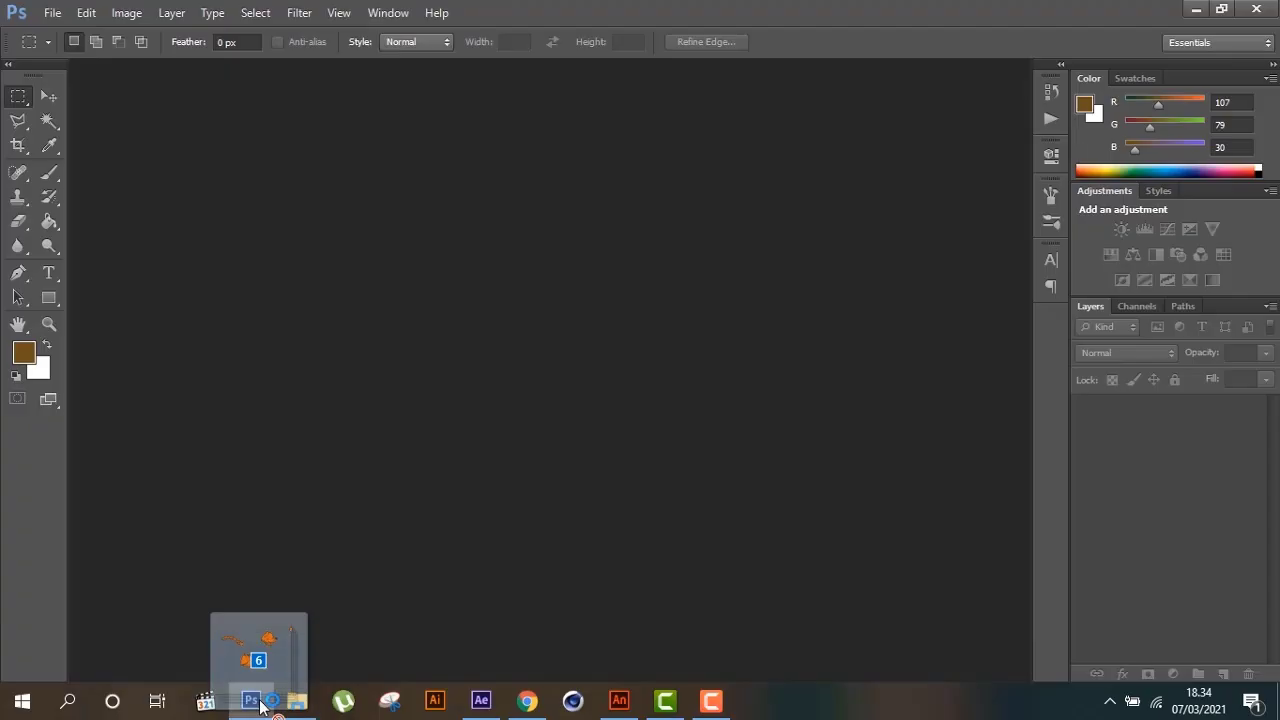
Open the six frames in Photoshop, then trim tiger0006's transparent pixels and save it
left_click_drag(258, 705, 617, 5)
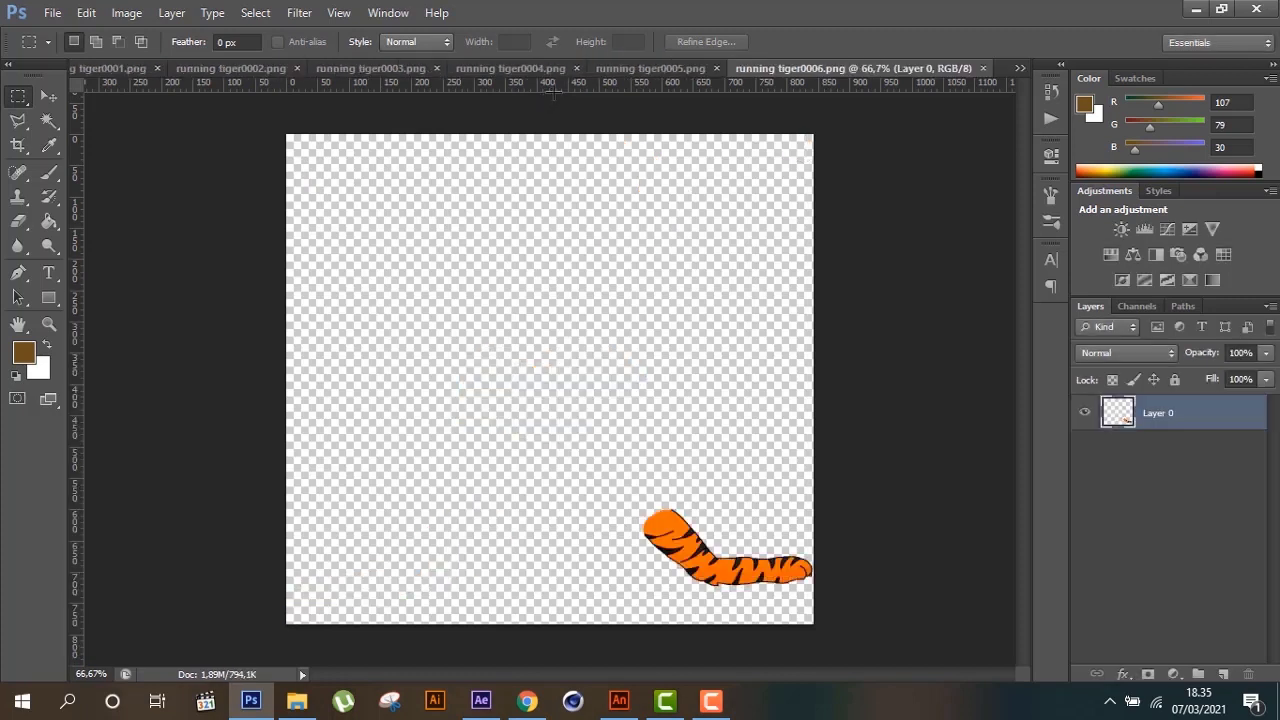
left_click(128, 13)
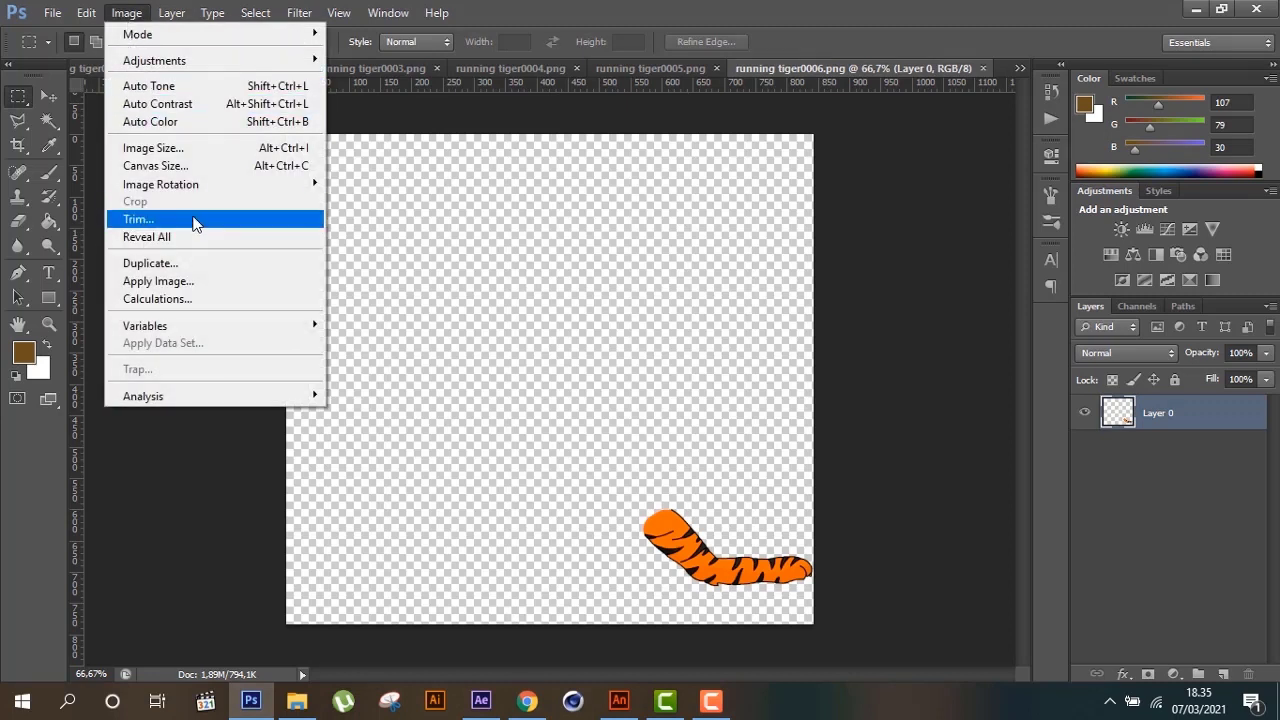
left_click(195, 222)
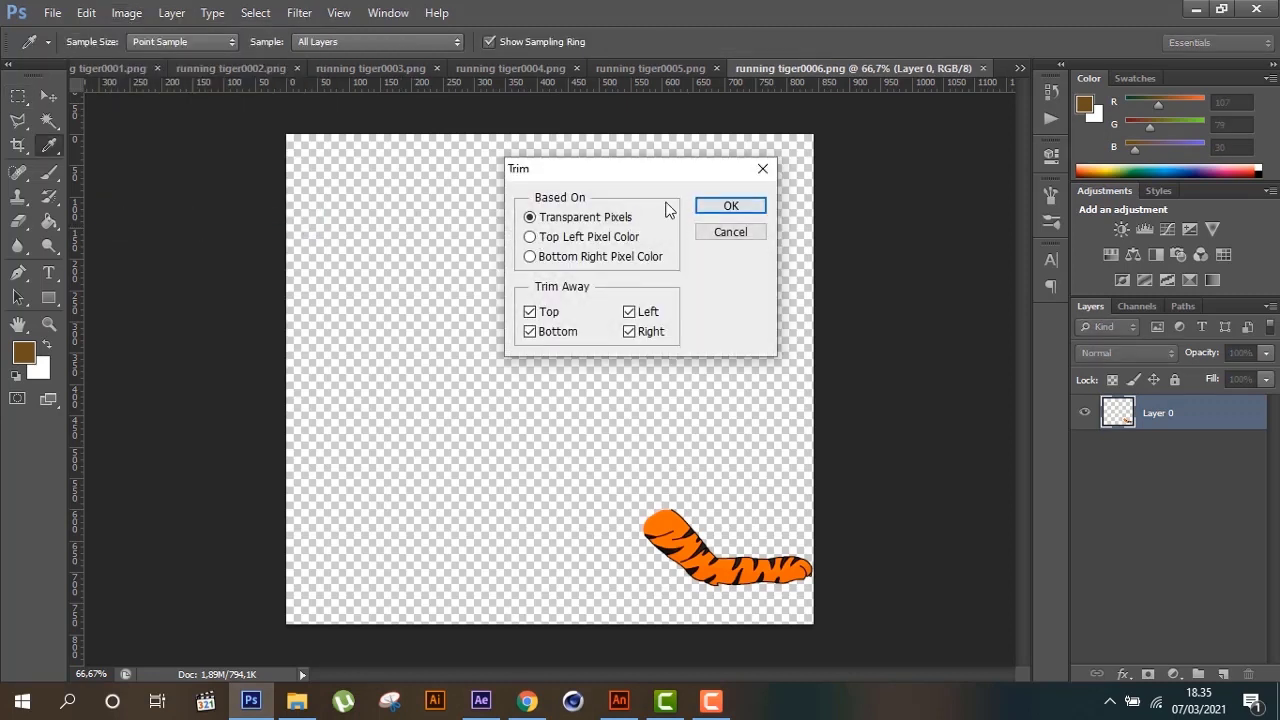
left_click(705, 205)
key("m")
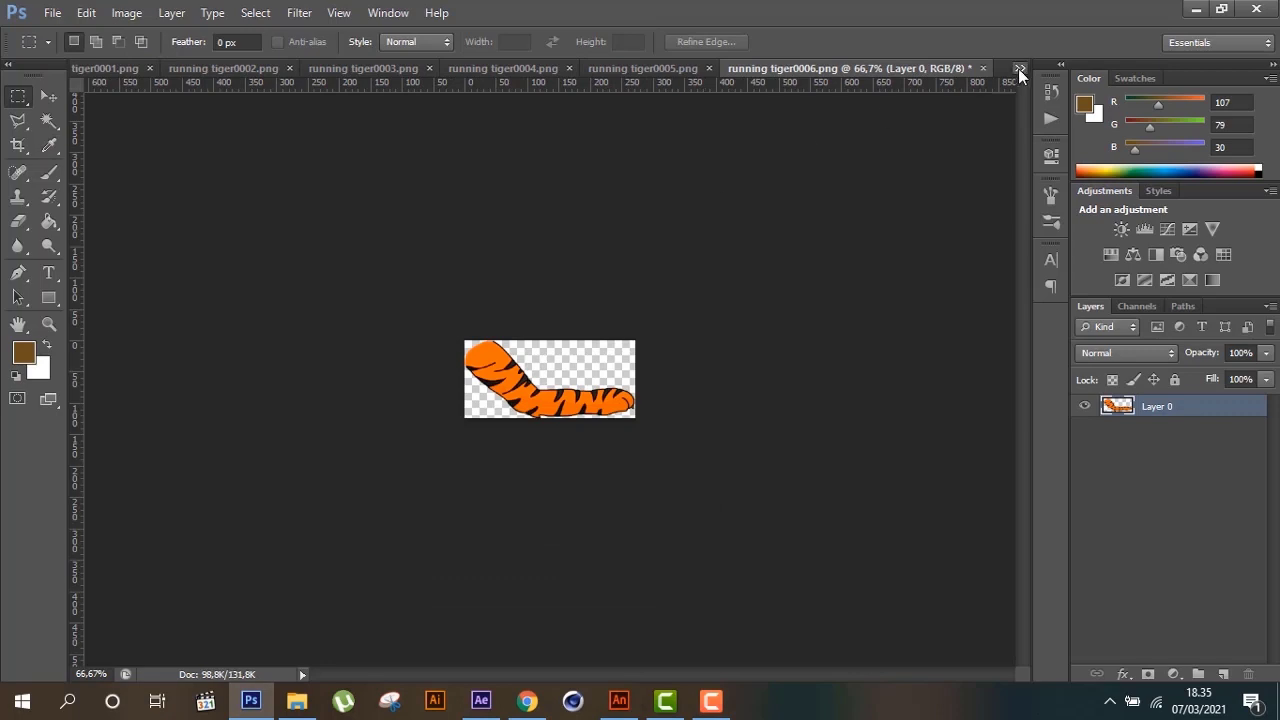
left_click(983, 69)
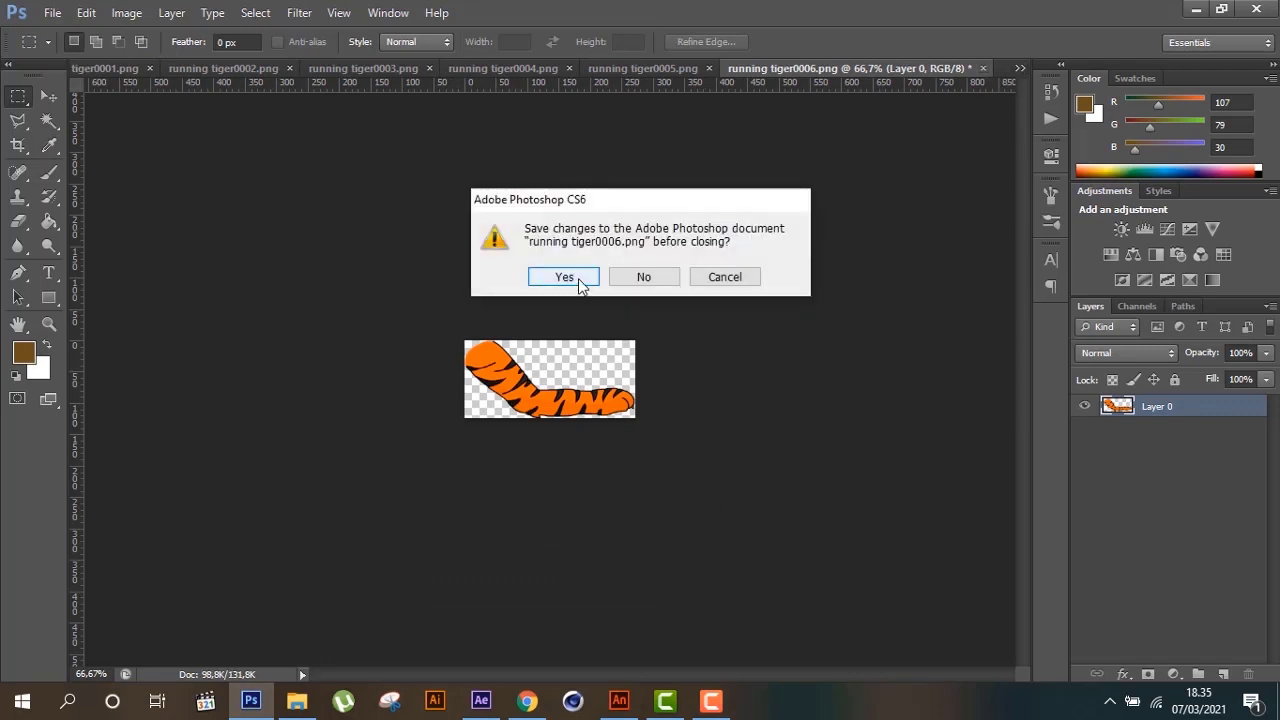
key("Escape")
key("ctrl+s")
key("ctrl+w")
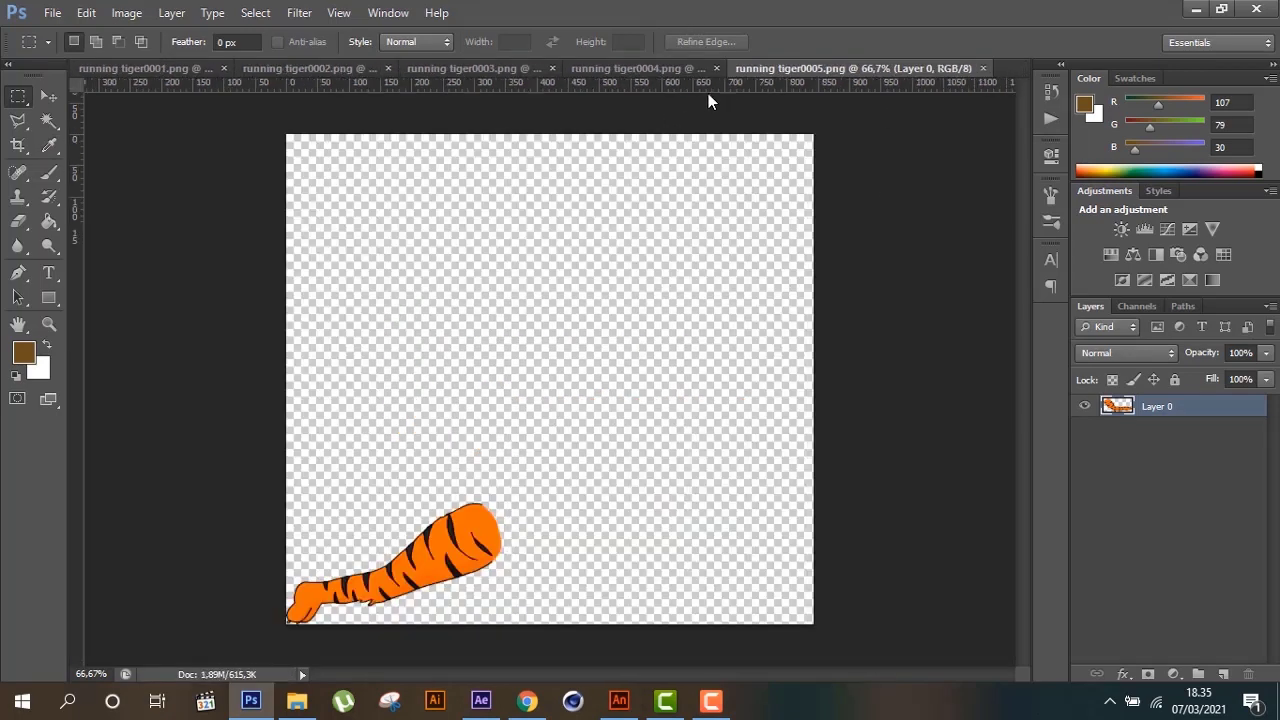
Trim transparent pixels from tiger0005 and tiger0004, saving and closing each
left_click(127, 13)
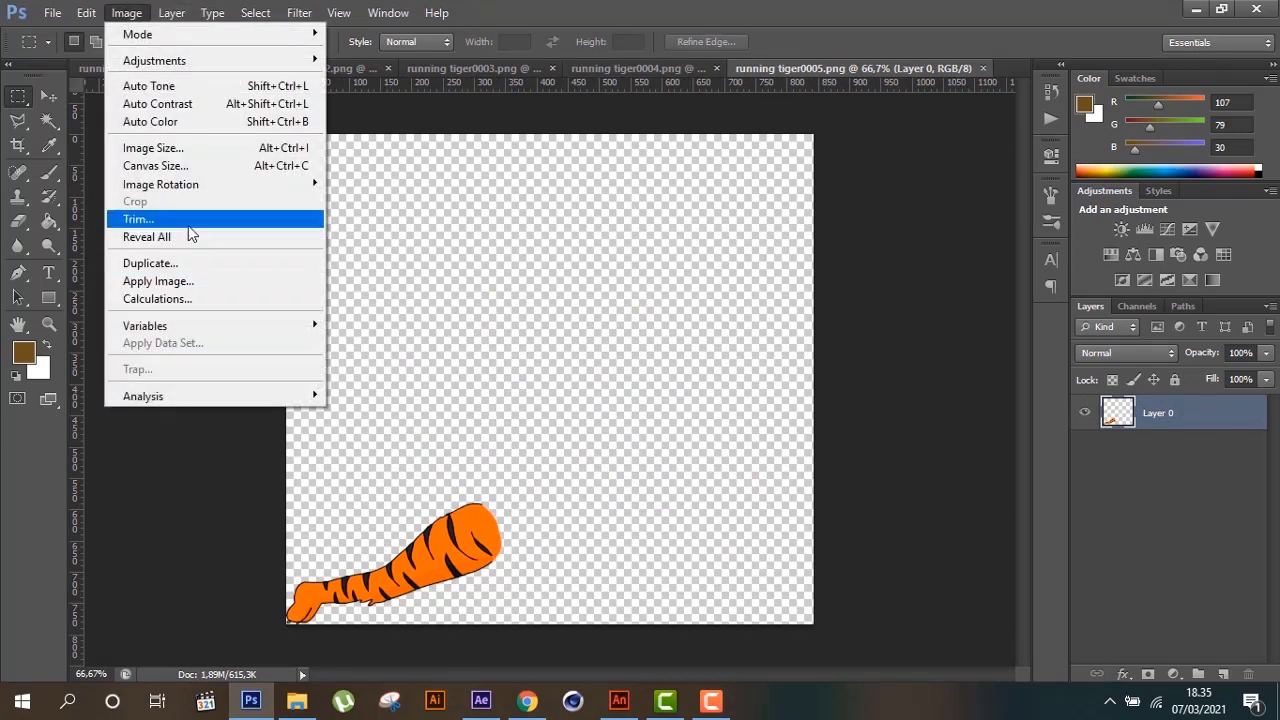
left_click(188, 215)
left_click(735, 210)
key("m")
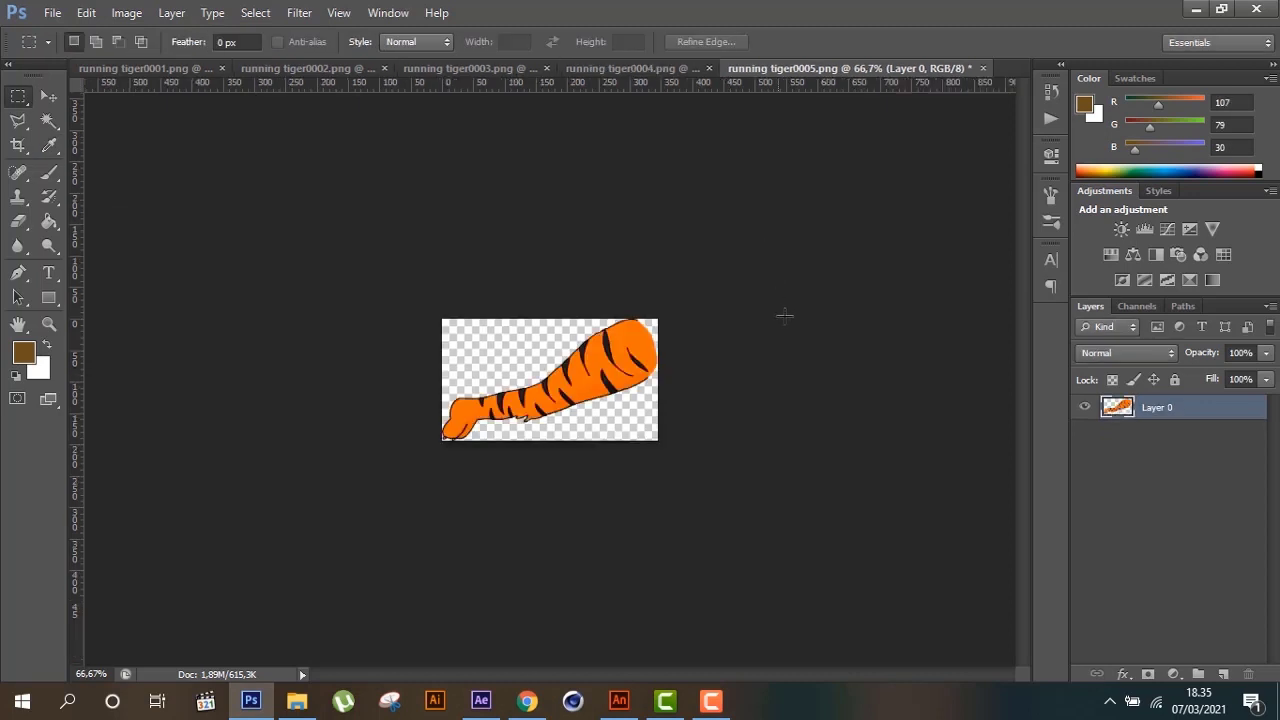
left_click(983, 68)
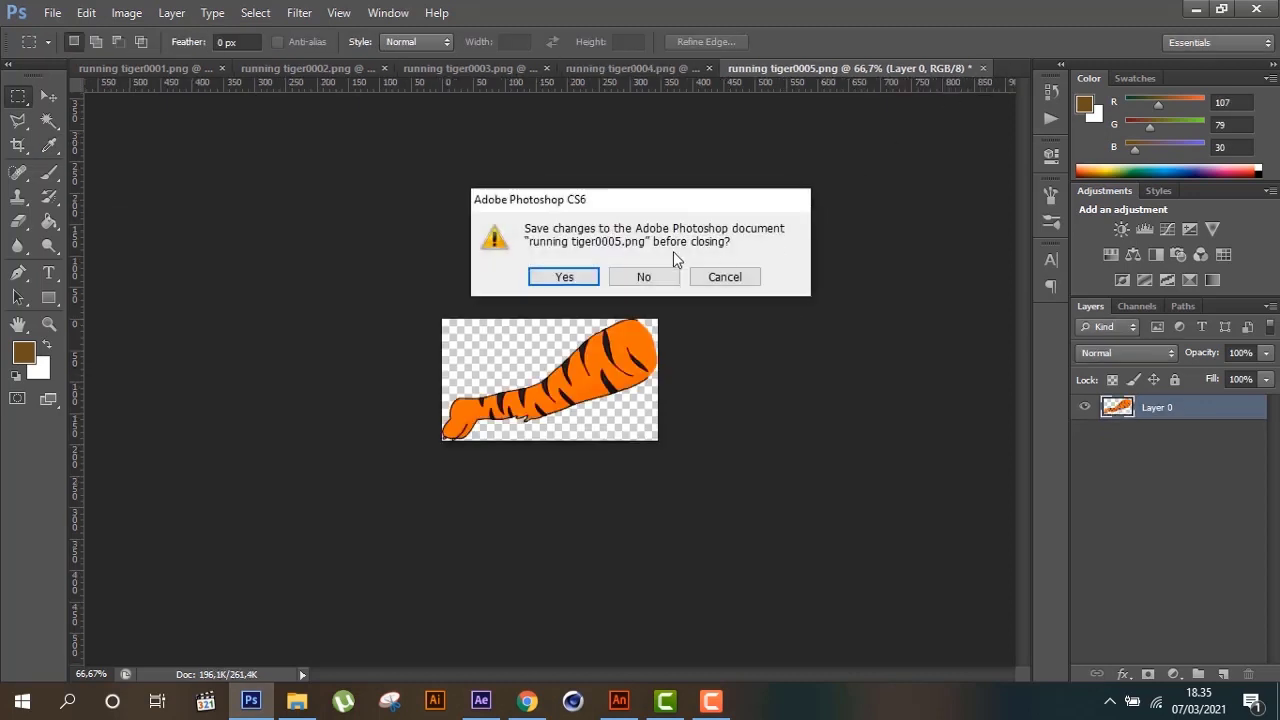
left_click(572, 279)
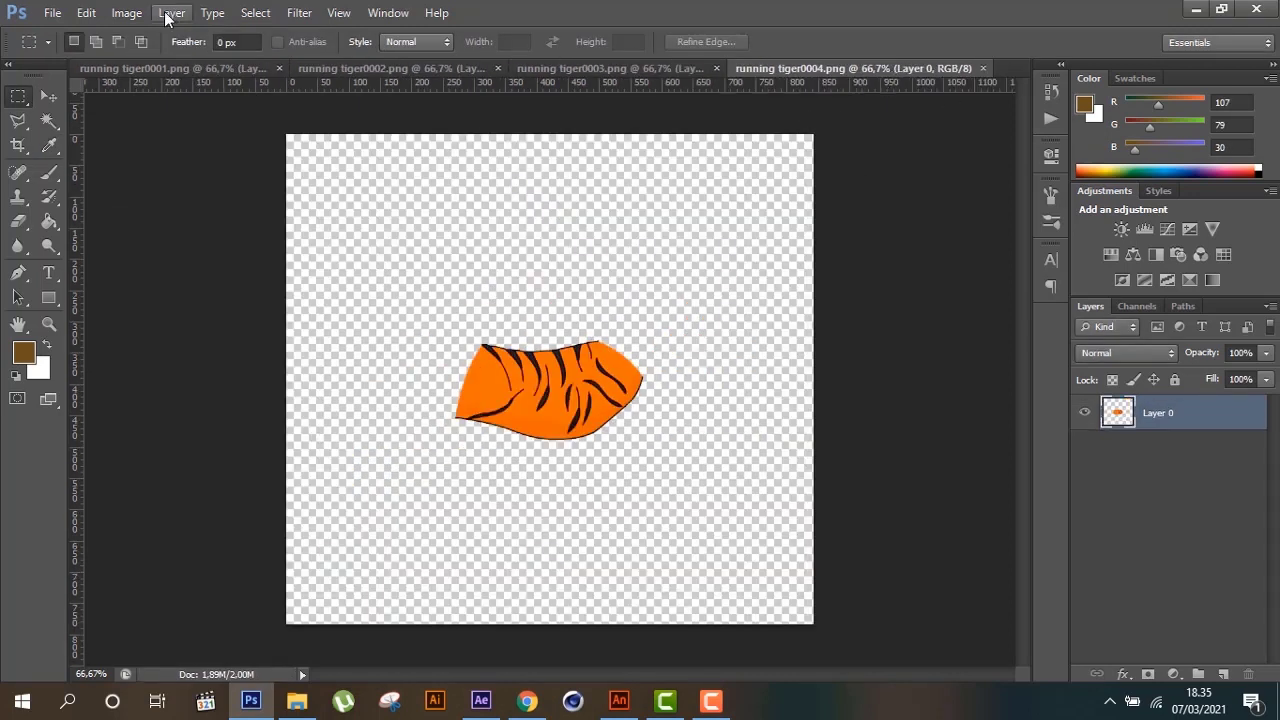
left_click(127, 13)
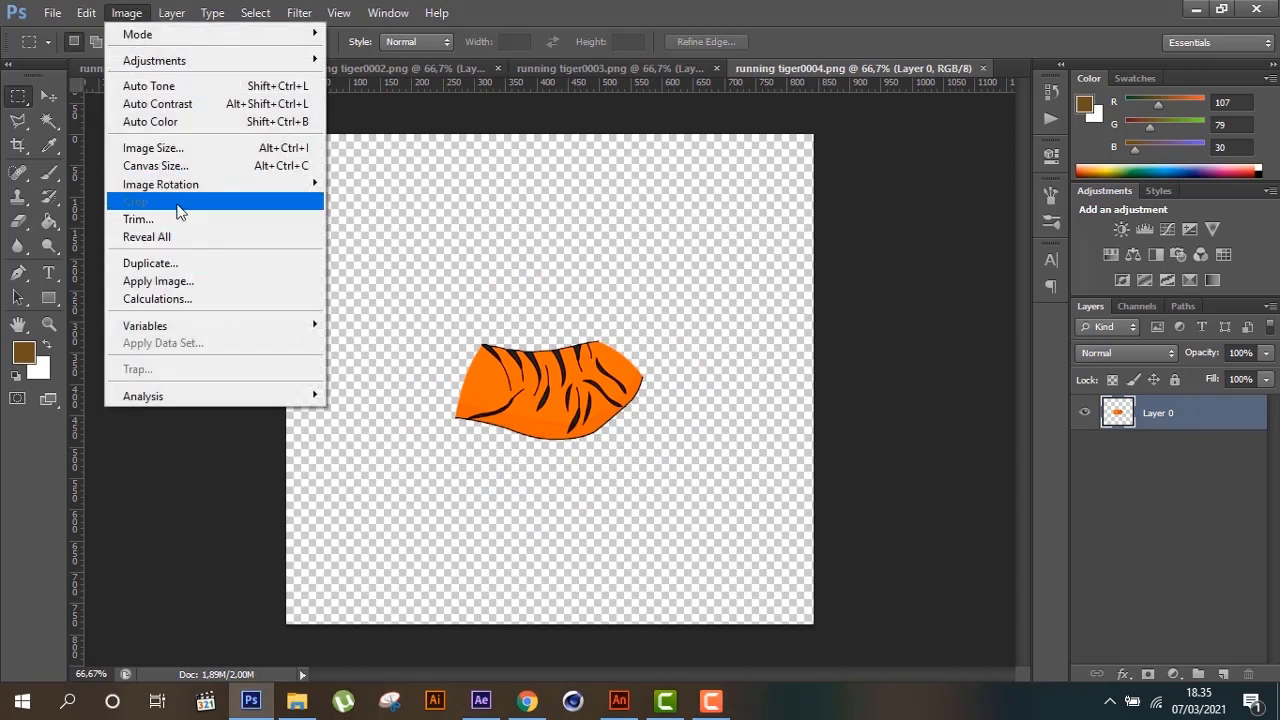
left_click(180, 218)
left_click(712, 210)
key("m")
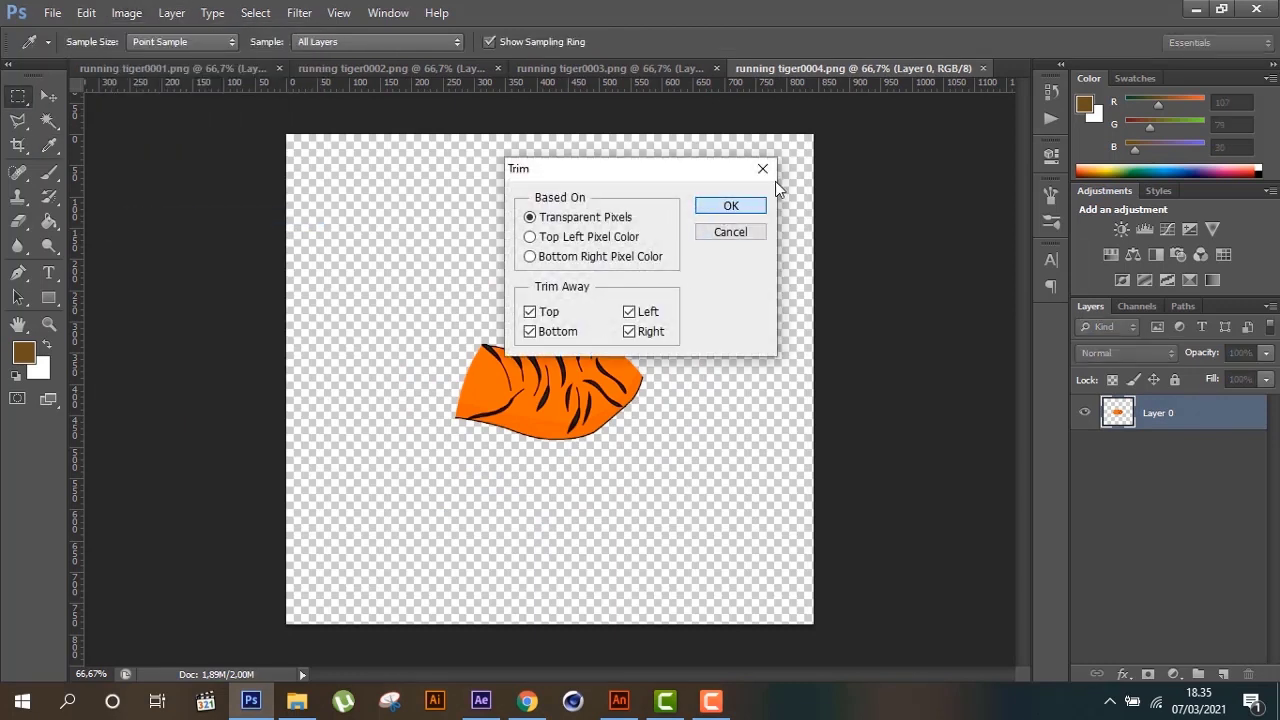
left_click(982, 68)
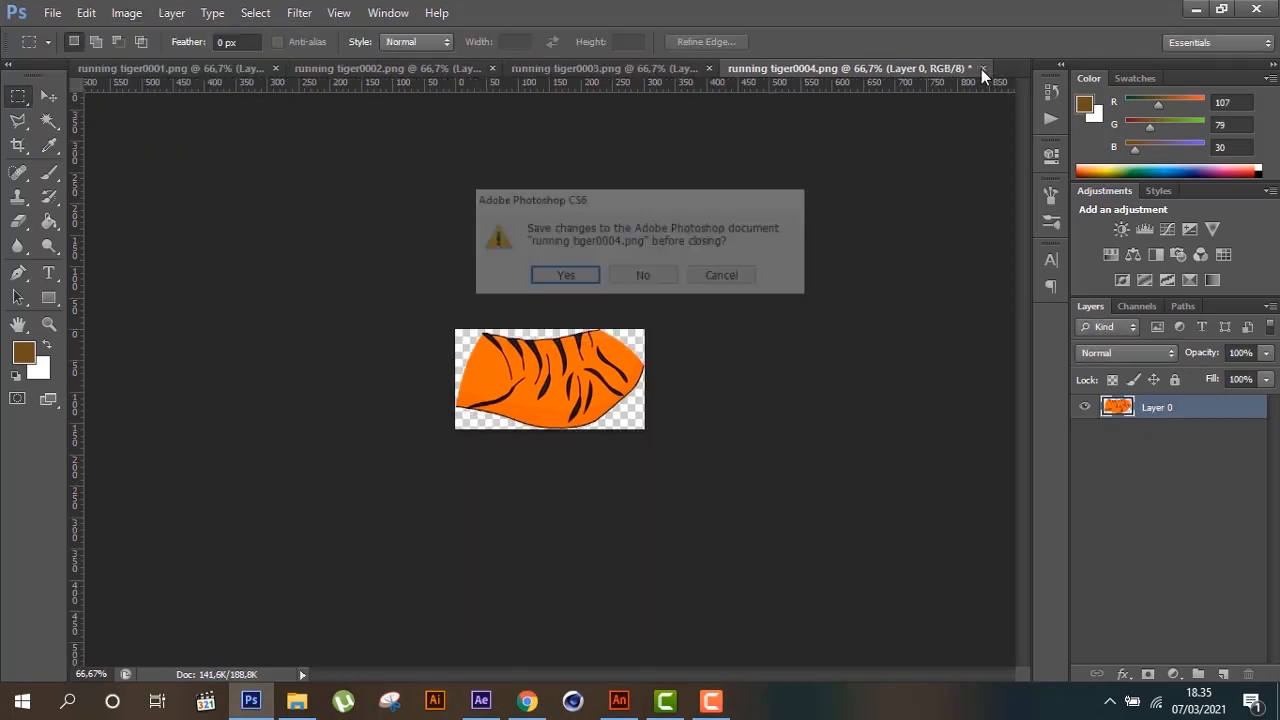
left_click(566, 277)
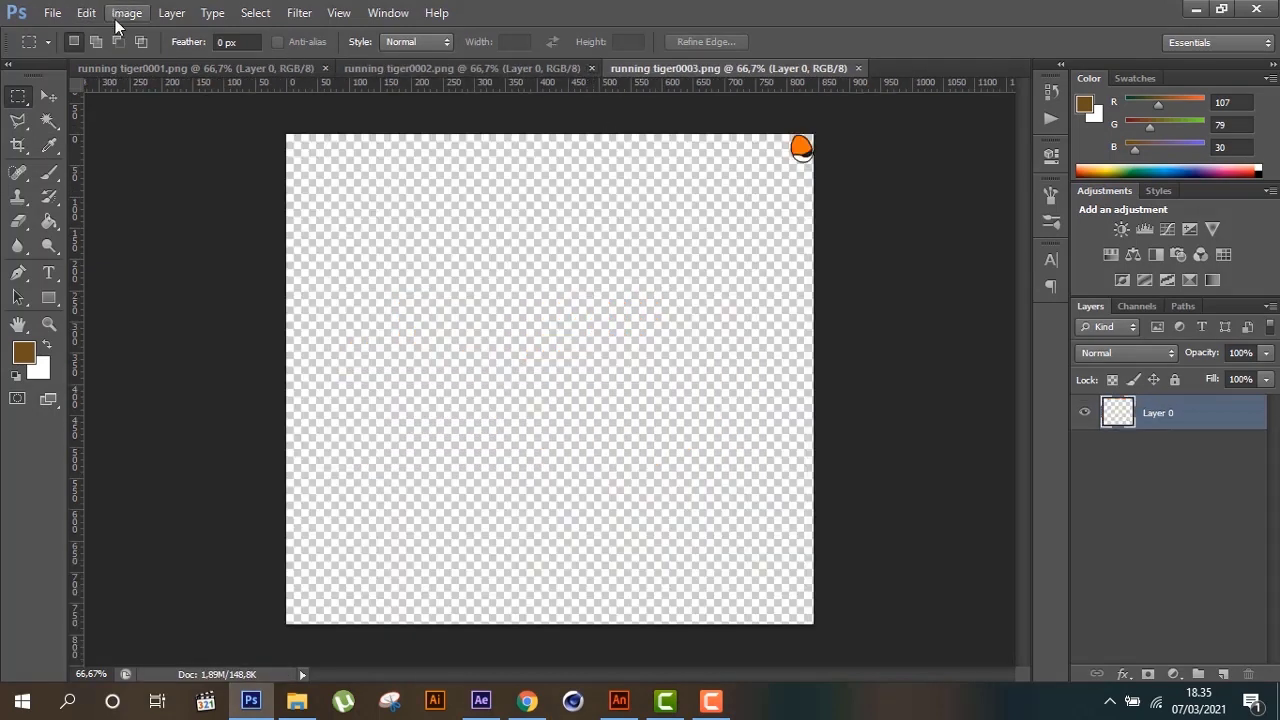
Trim transparent pixels from tiger0003 and tiger0002, saving and closing each
left_click(126, 13)
left_click(200, 219)
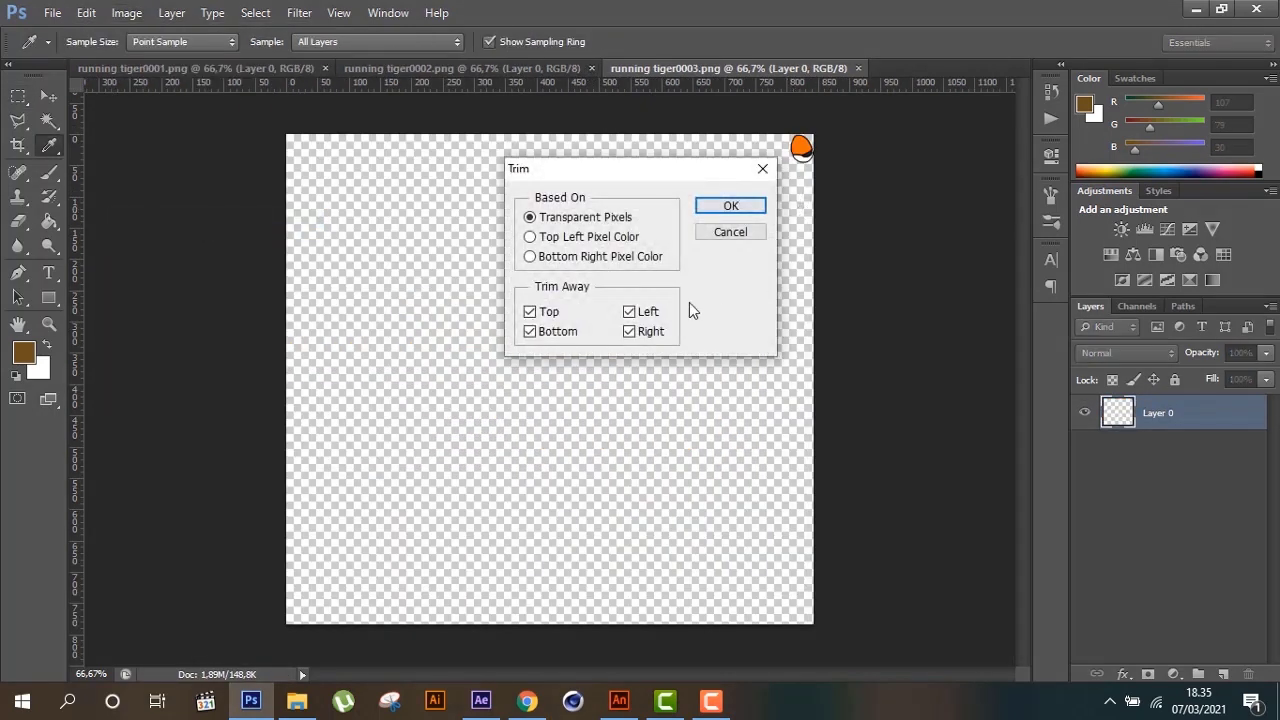
left_click(716, 207)
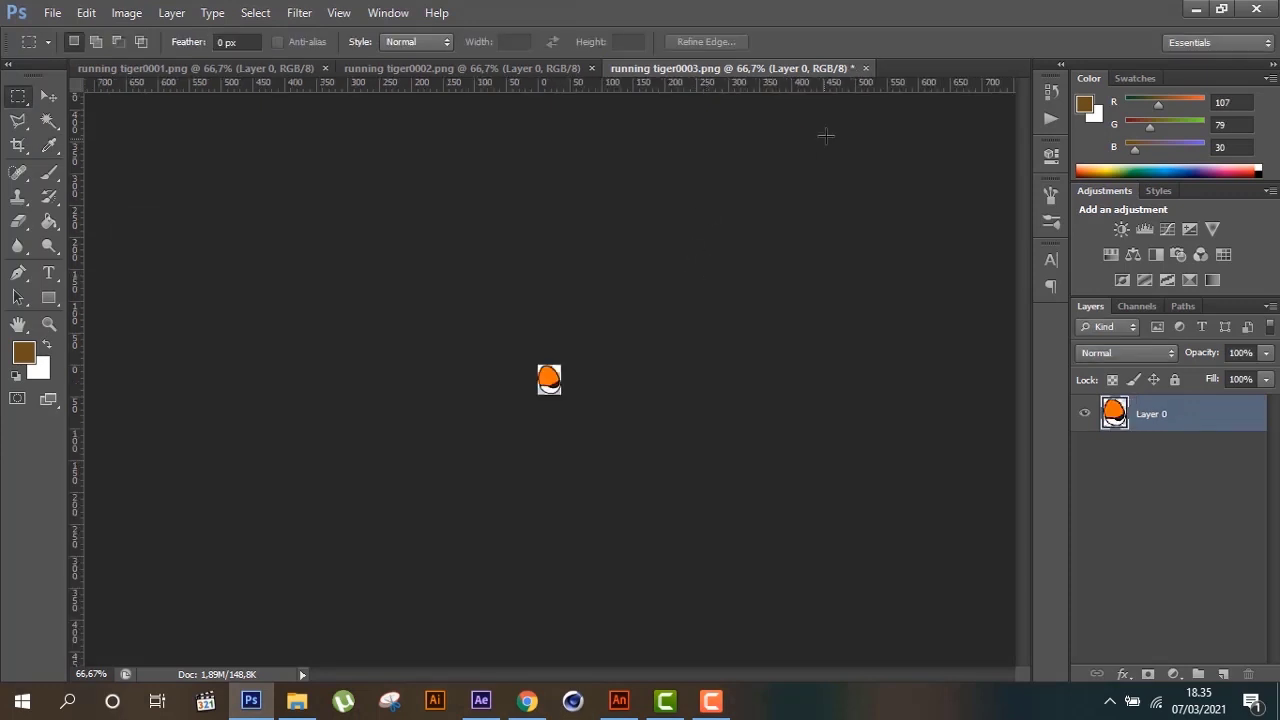
left_click(866, 68)
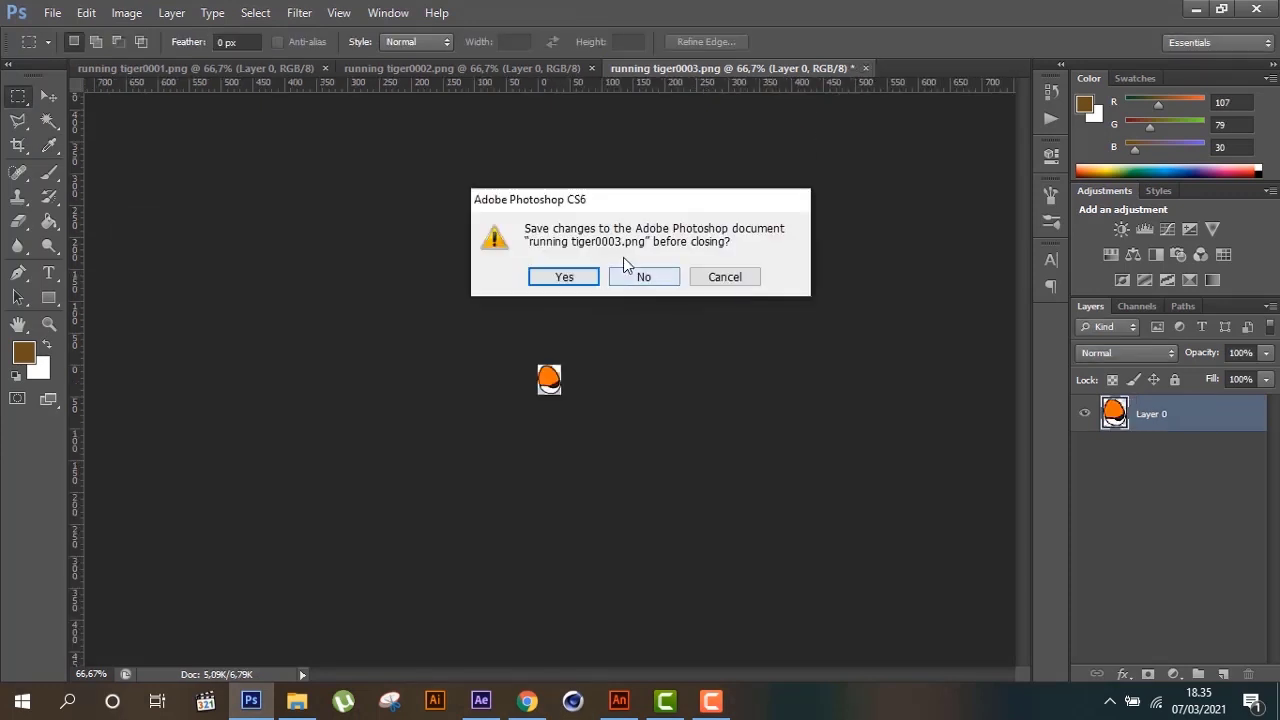
left_click(564, 277)
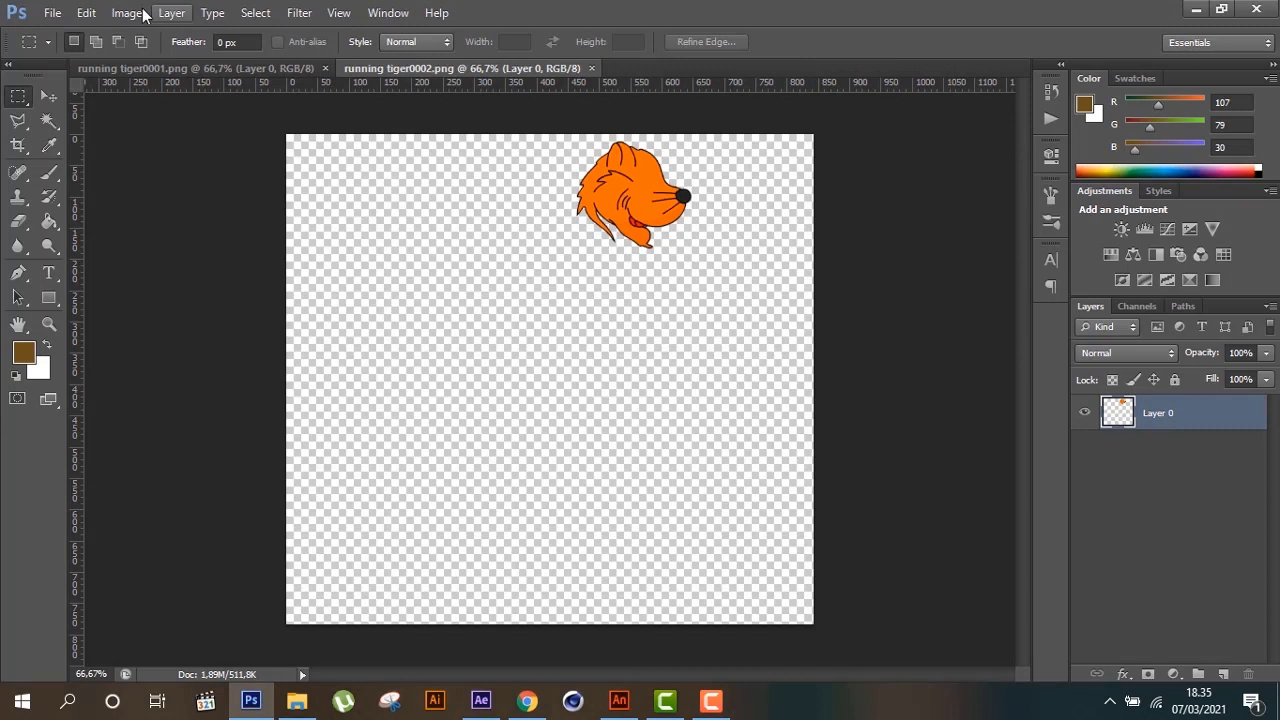
left_click(143, 13)
left_click(209, 218)
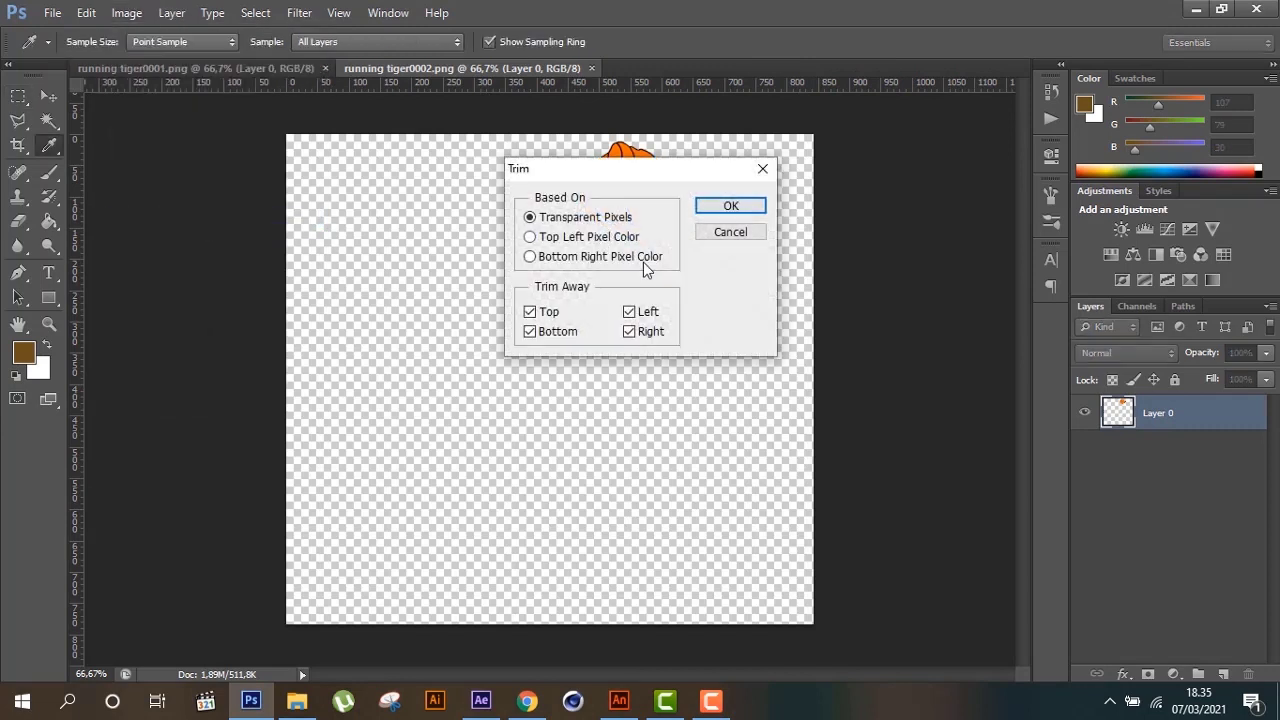
left_click(745, 210)
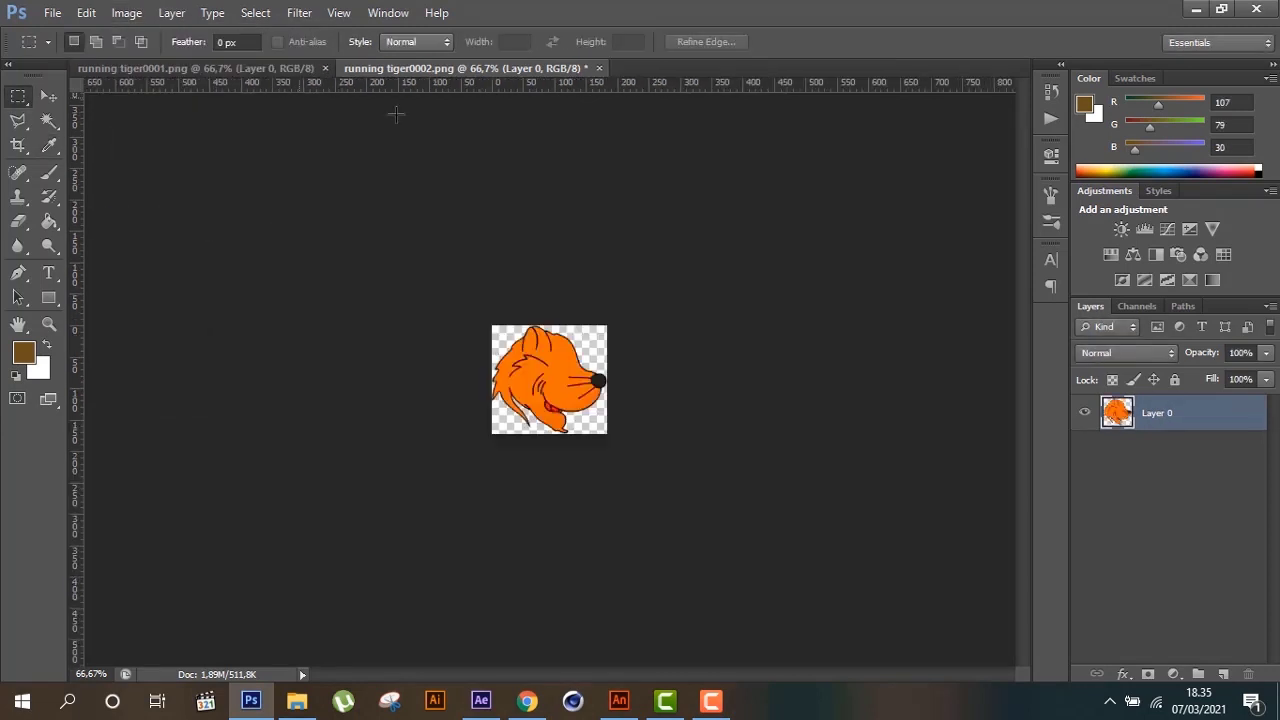
left_click(598, 68)
left_click(573, 279)
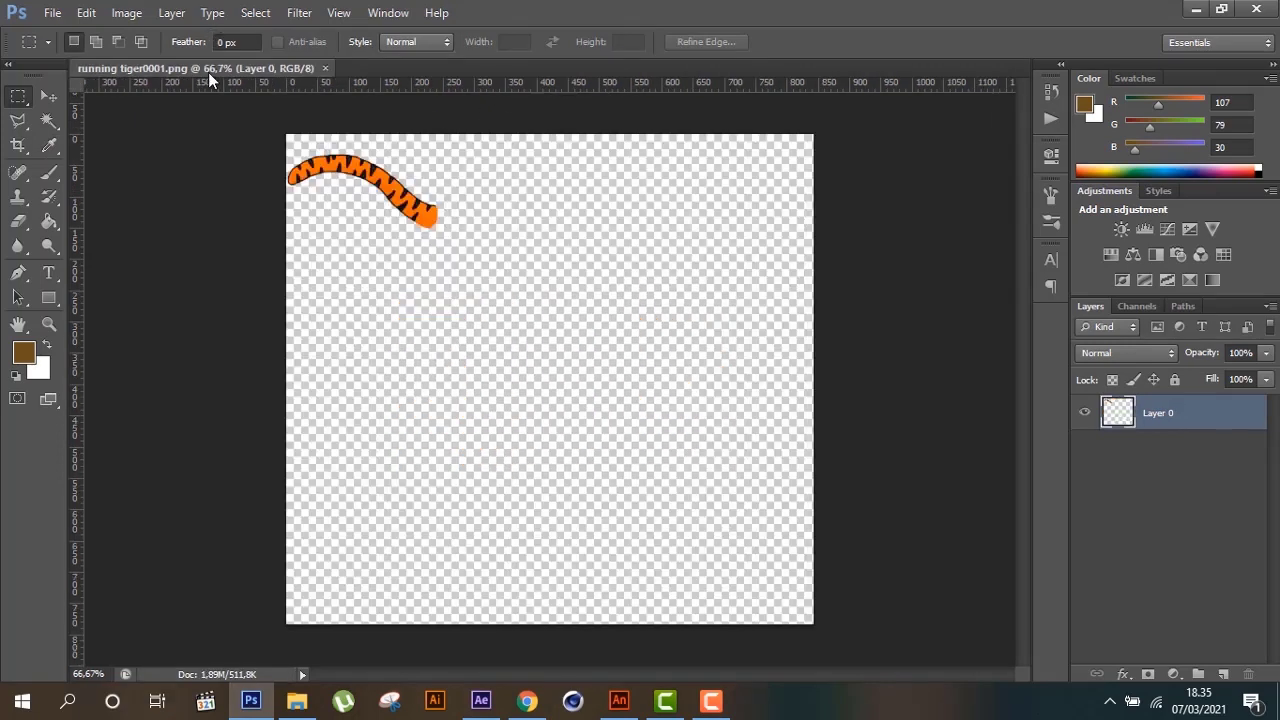
Trim tiger0001 down to the tail and save it on close
left_click(127, 12)
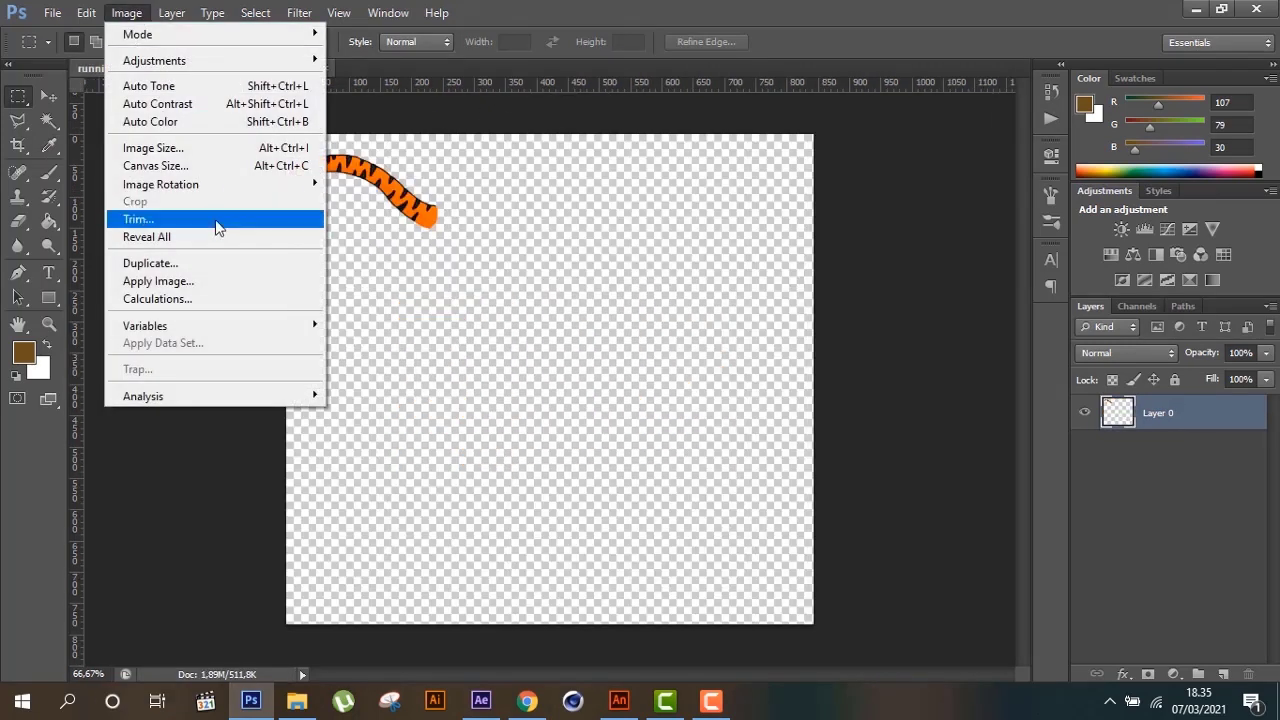
left_click(218, 228)
left_click(731, 206)
key("m")
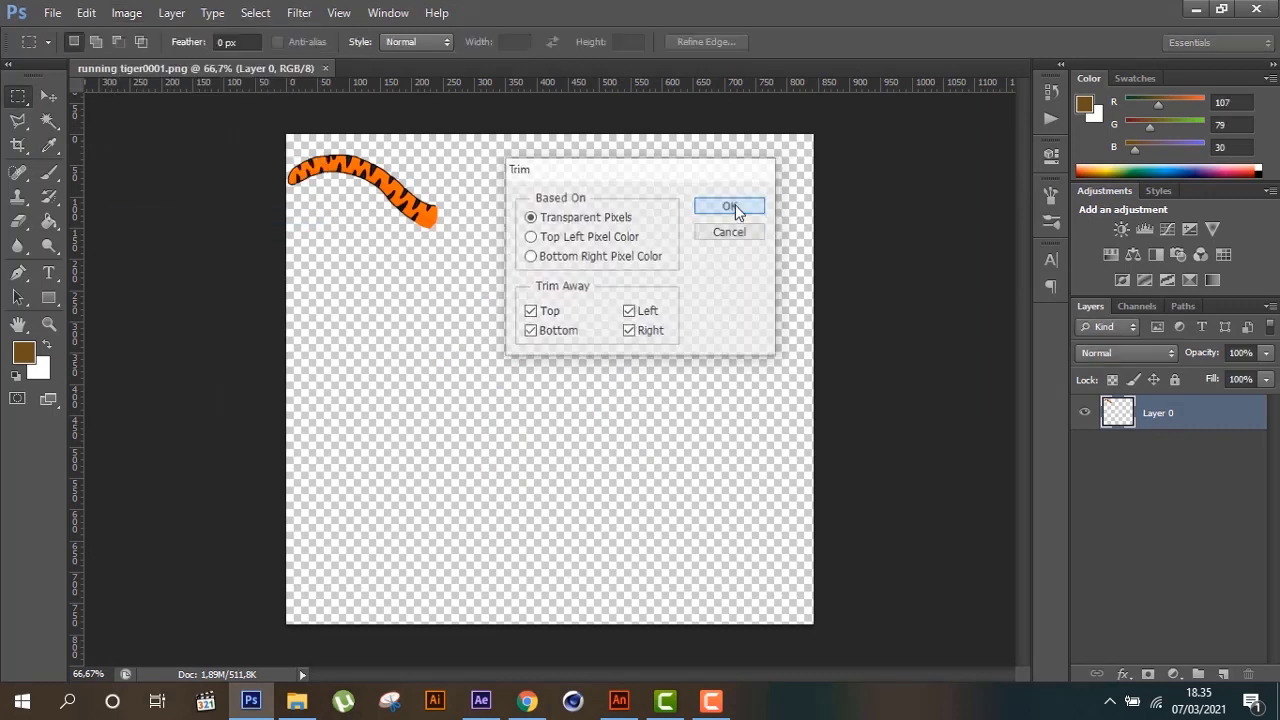
left_click(333, 68)
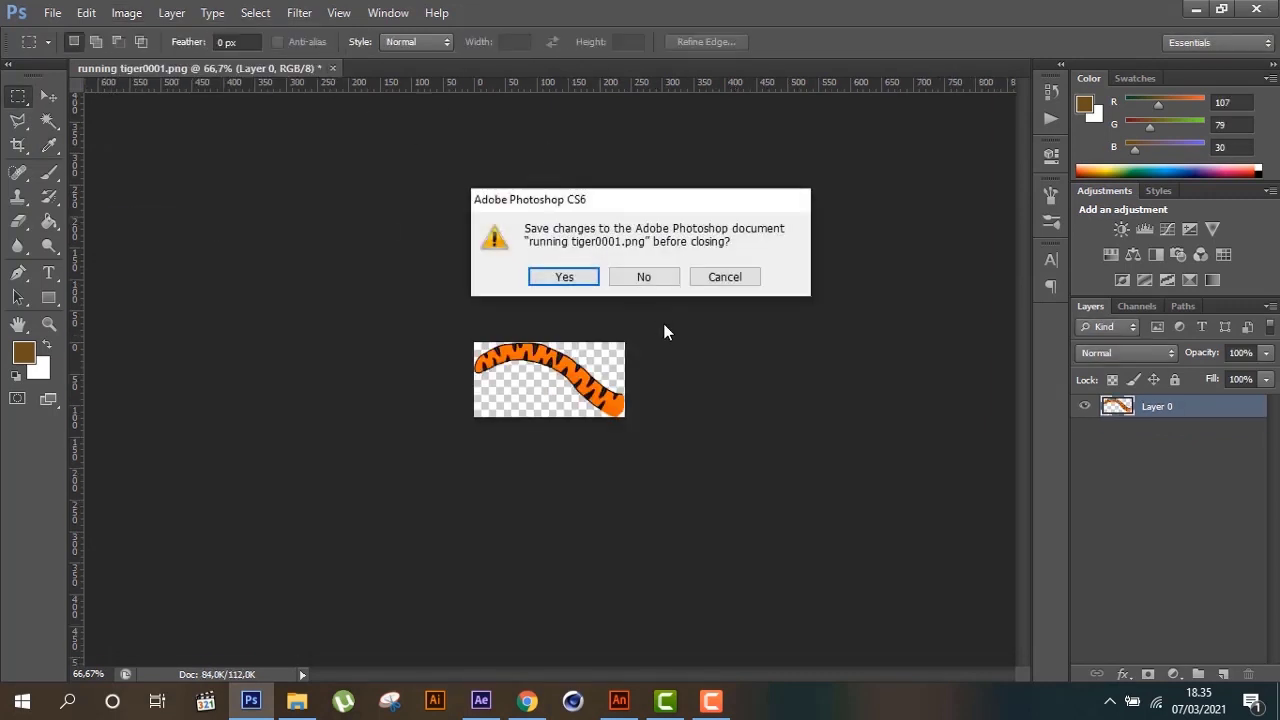
left_click(571, 276)
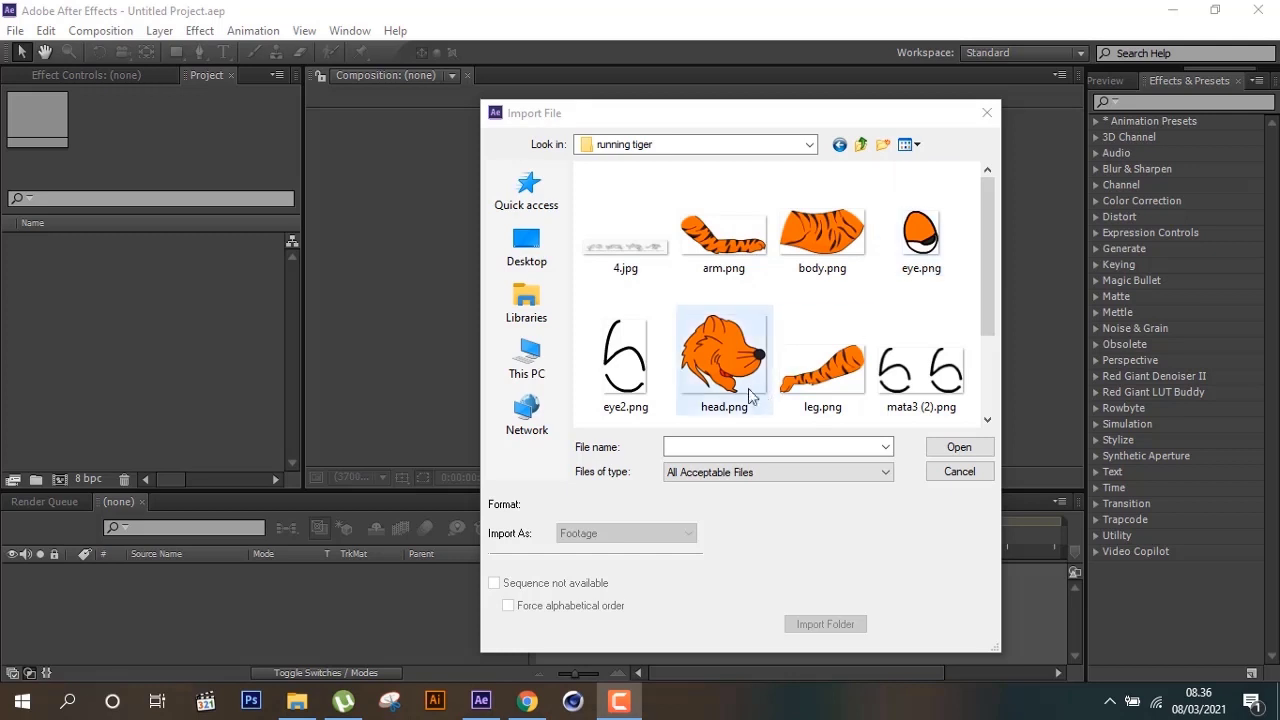
Select arm, body, eye, head, leg, tail and 4.jpg in the running tiger folder and import them
scroll(840, 395, "down", 2)
scroll(833, 388, "up", 2)
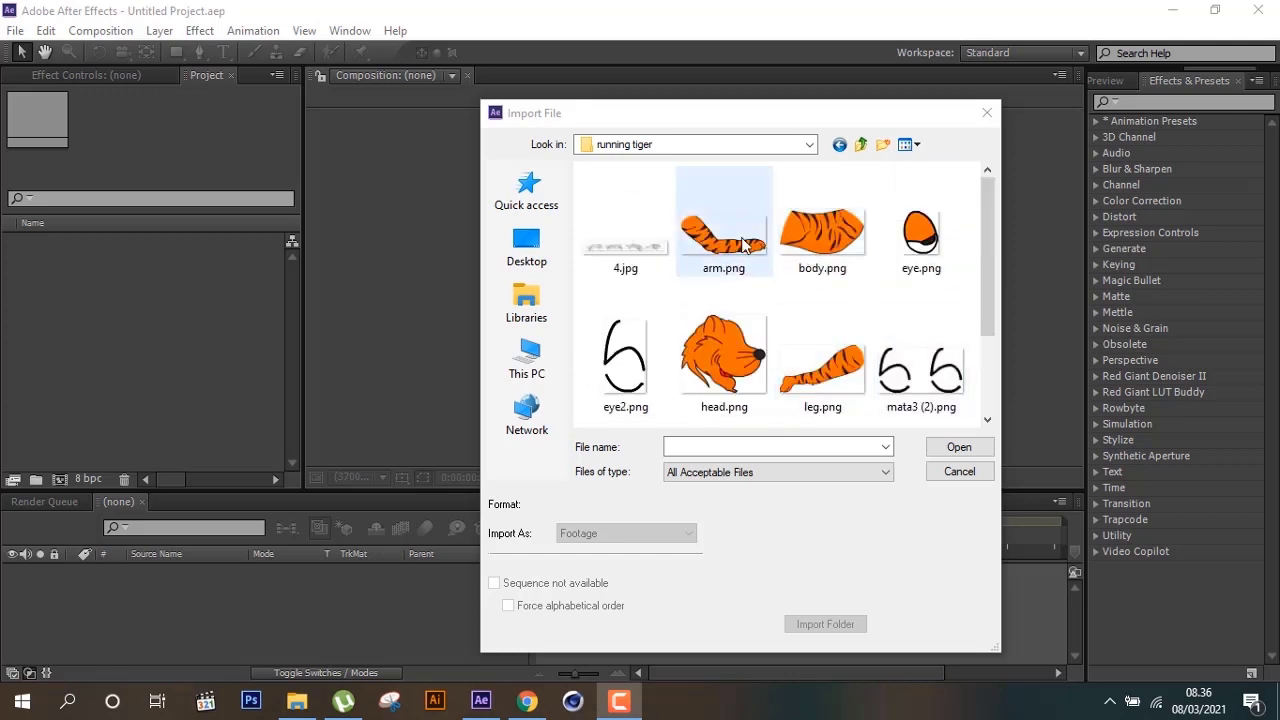
left_click_drag(963, 290, 724, 230)
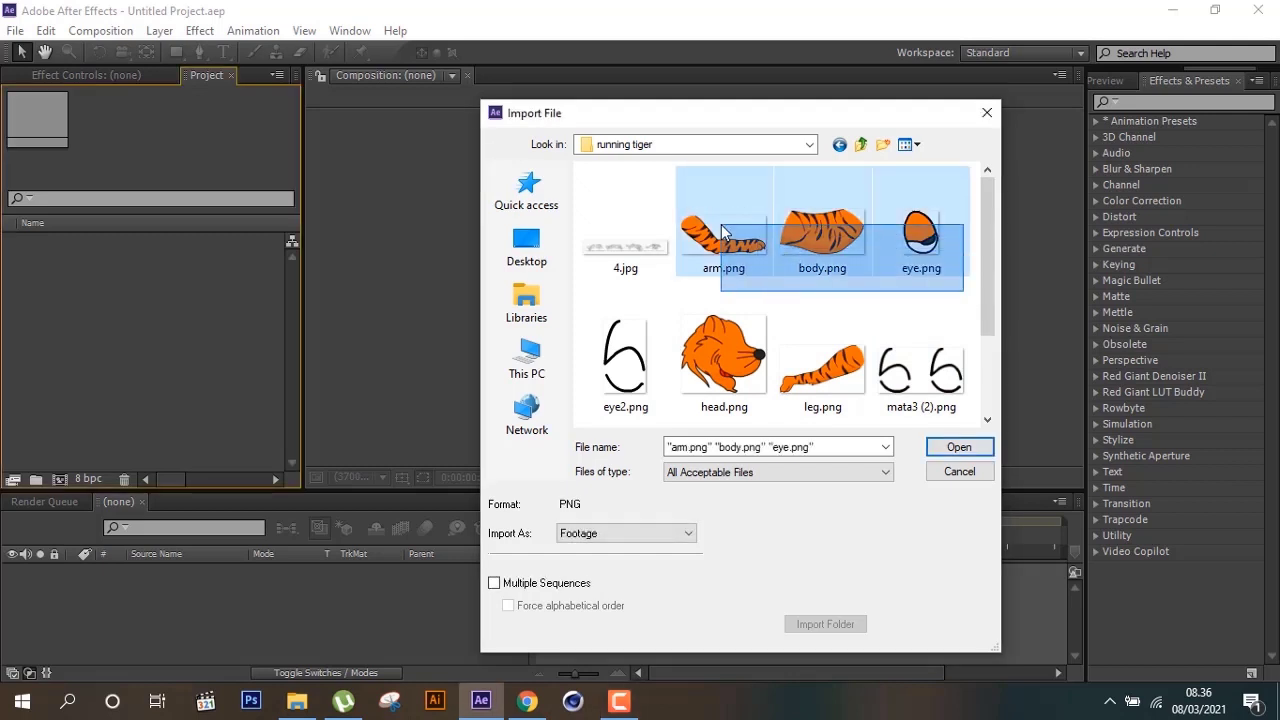
left_click(733, 375, "ctrl")
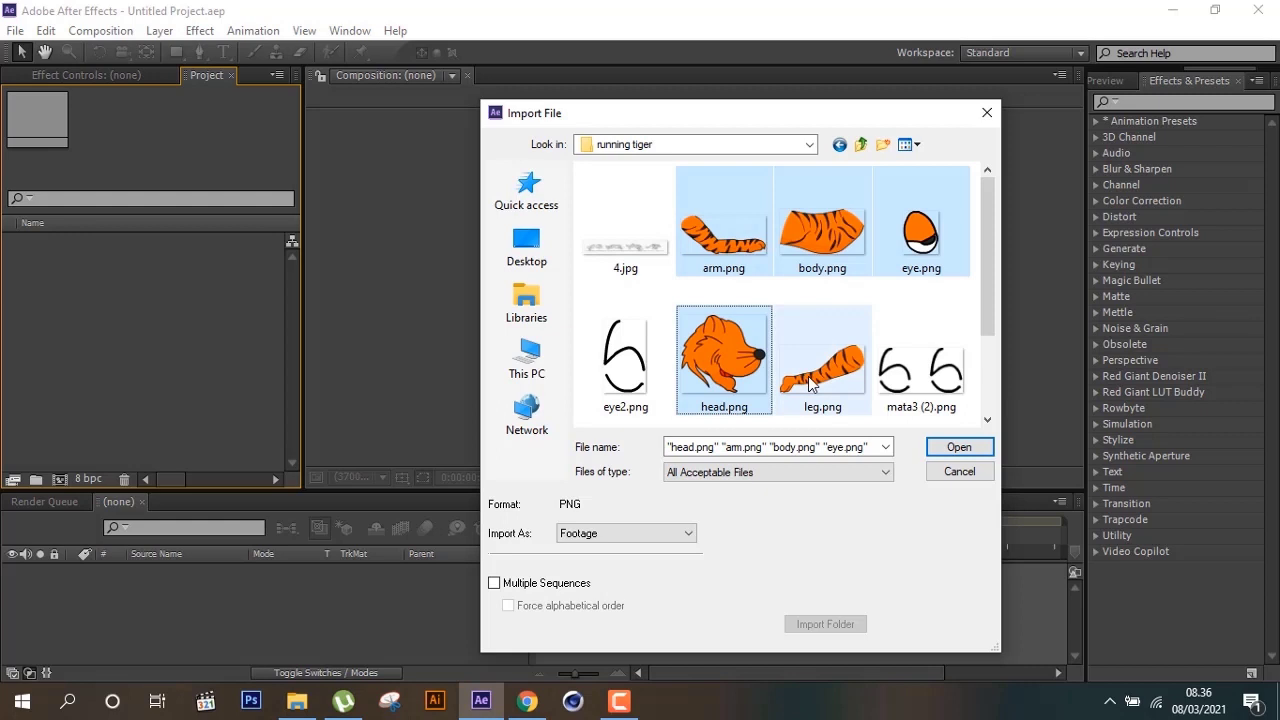
left_click(812, 385, "ctrl")
left_click(988, 419)
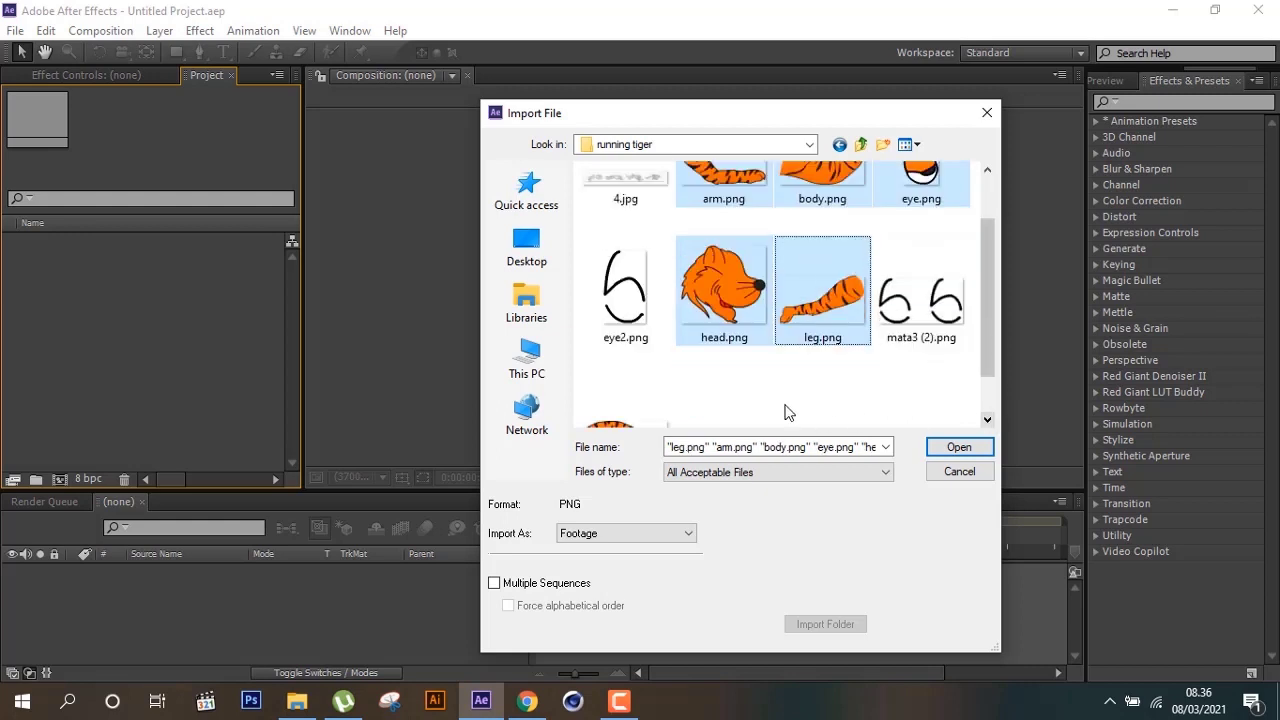
left_click(634, 411, "ctrl")
scroll(993, 285, "up", 1)
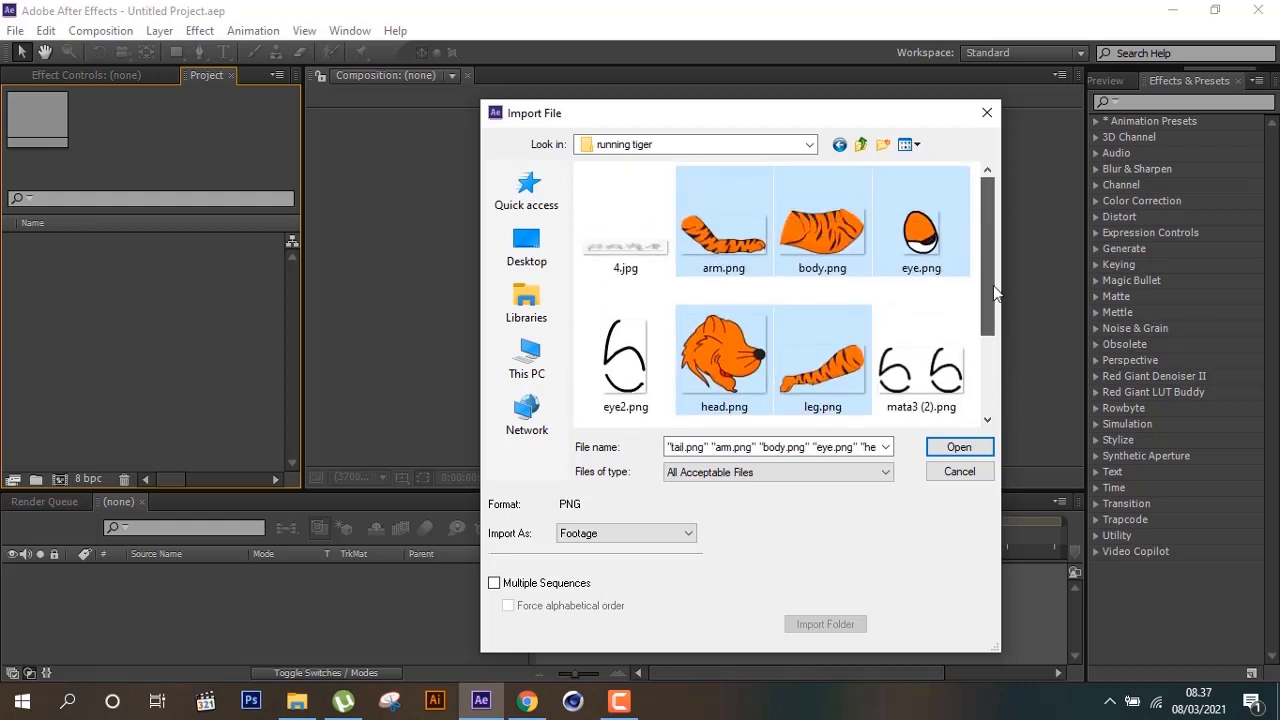
left_click(651, 256, "ctrl")
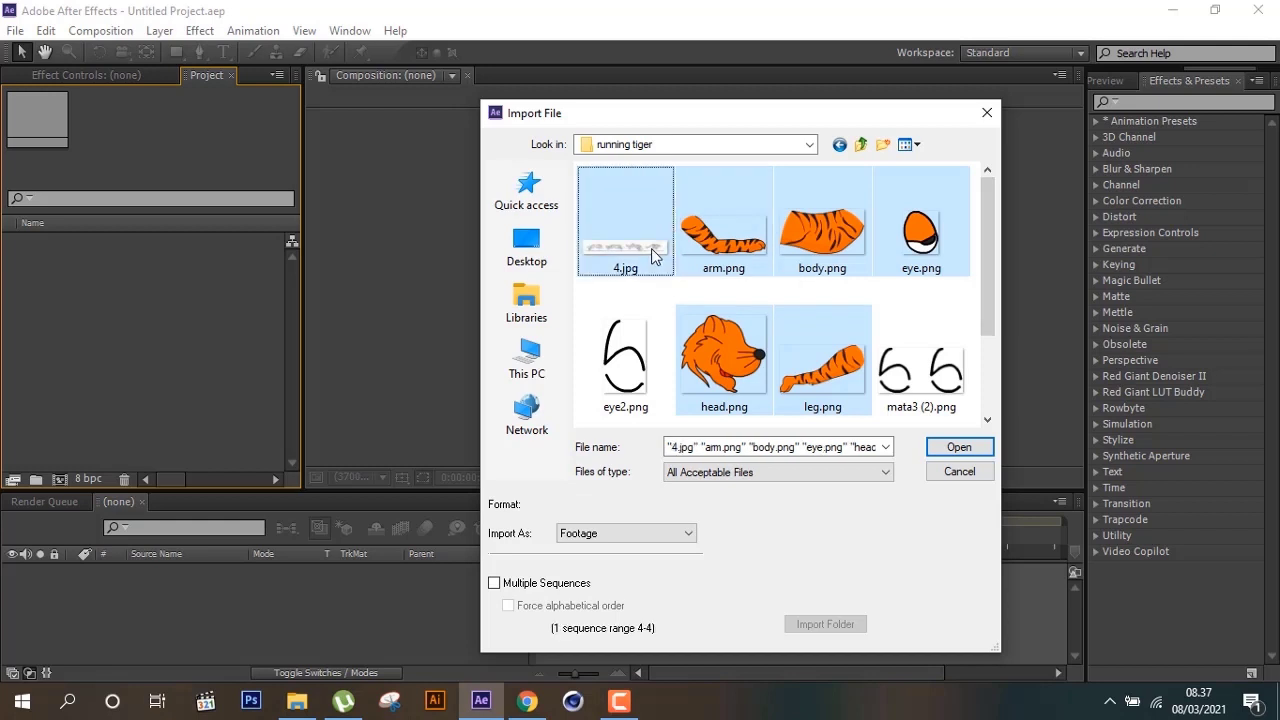
left_click(957, 447)
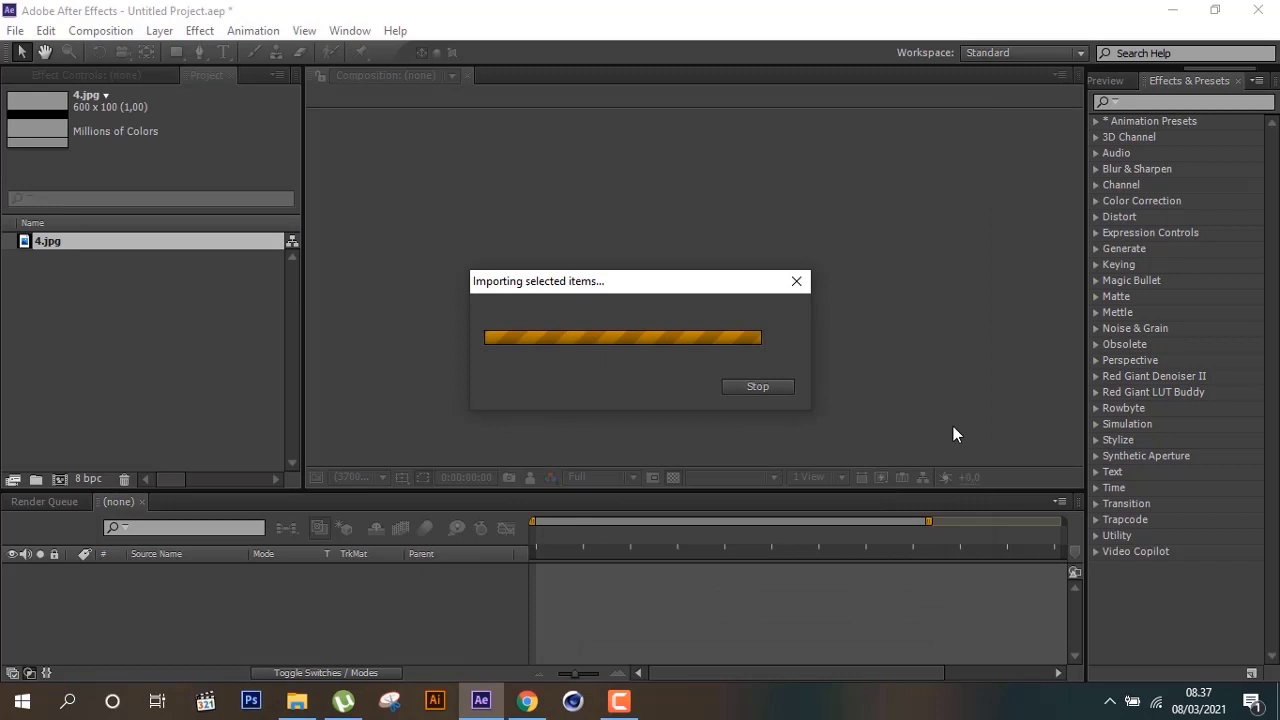
Create comp 4 from 4.jpg, set its preview resolution to Full and scrub the frames
left_click(104, 387)
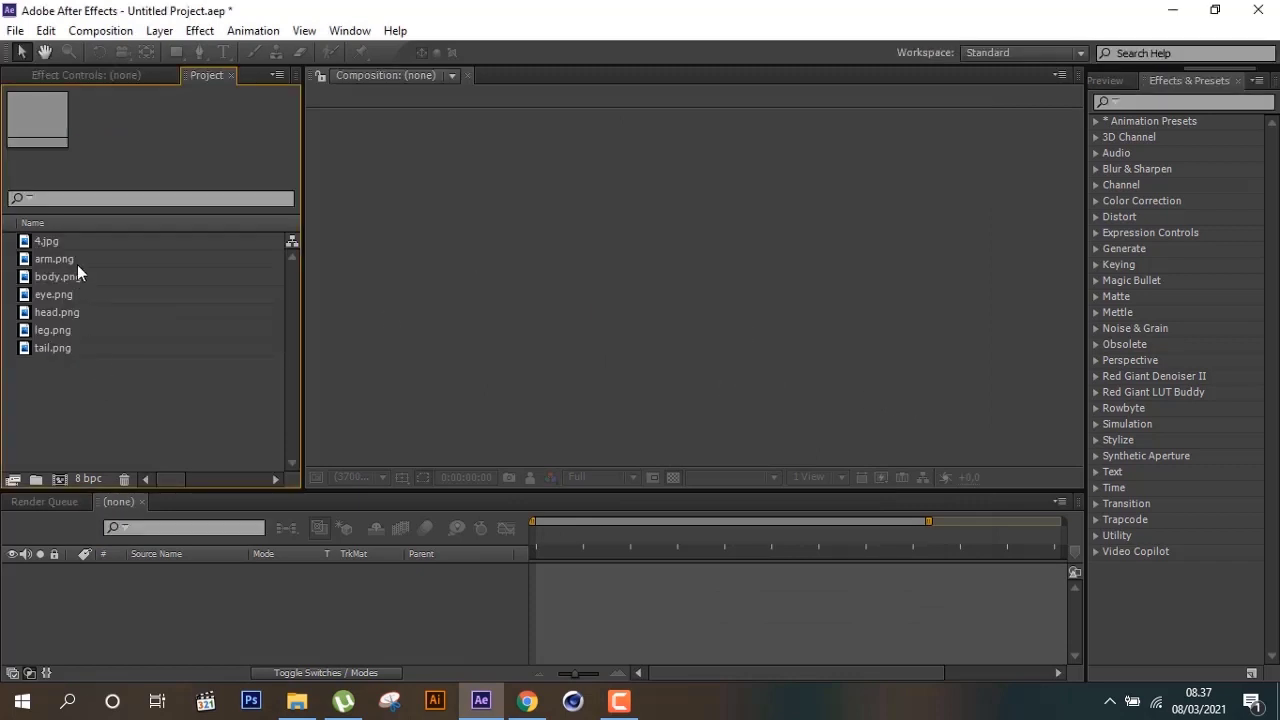
left_click(93, 246)
left_click_drag(93, 246, 57, 484)
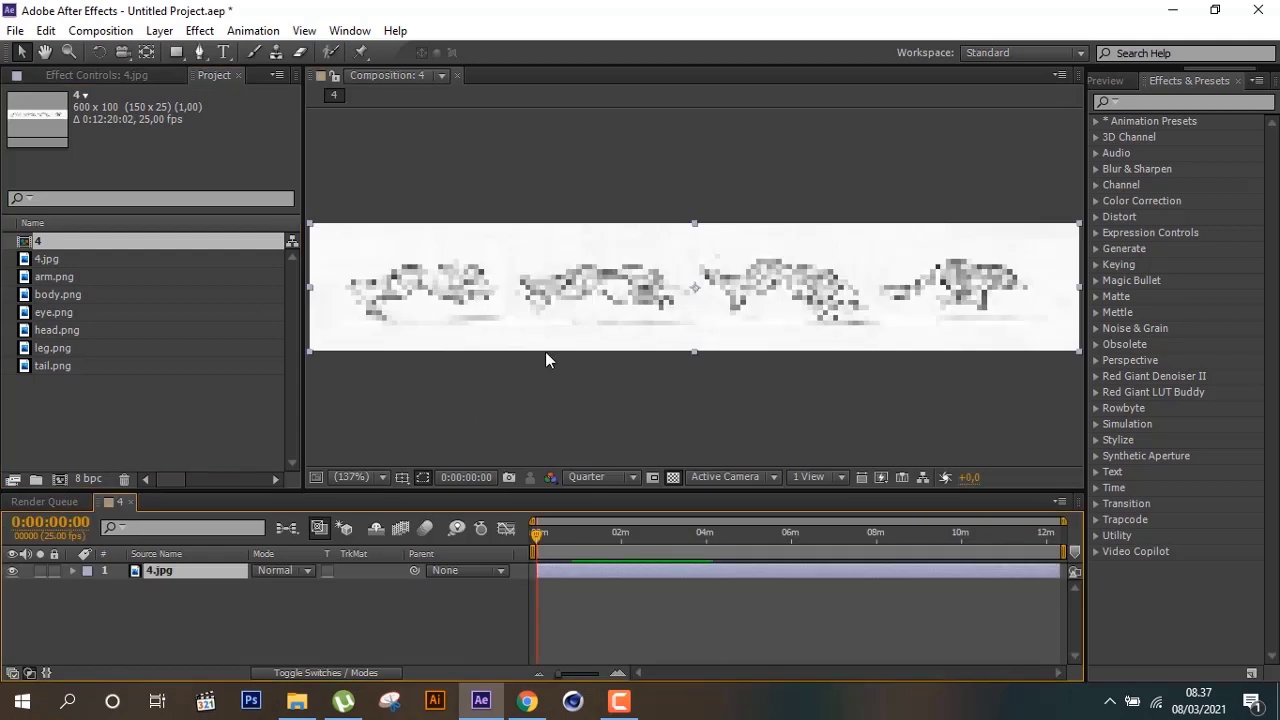
left_click(617, 479)
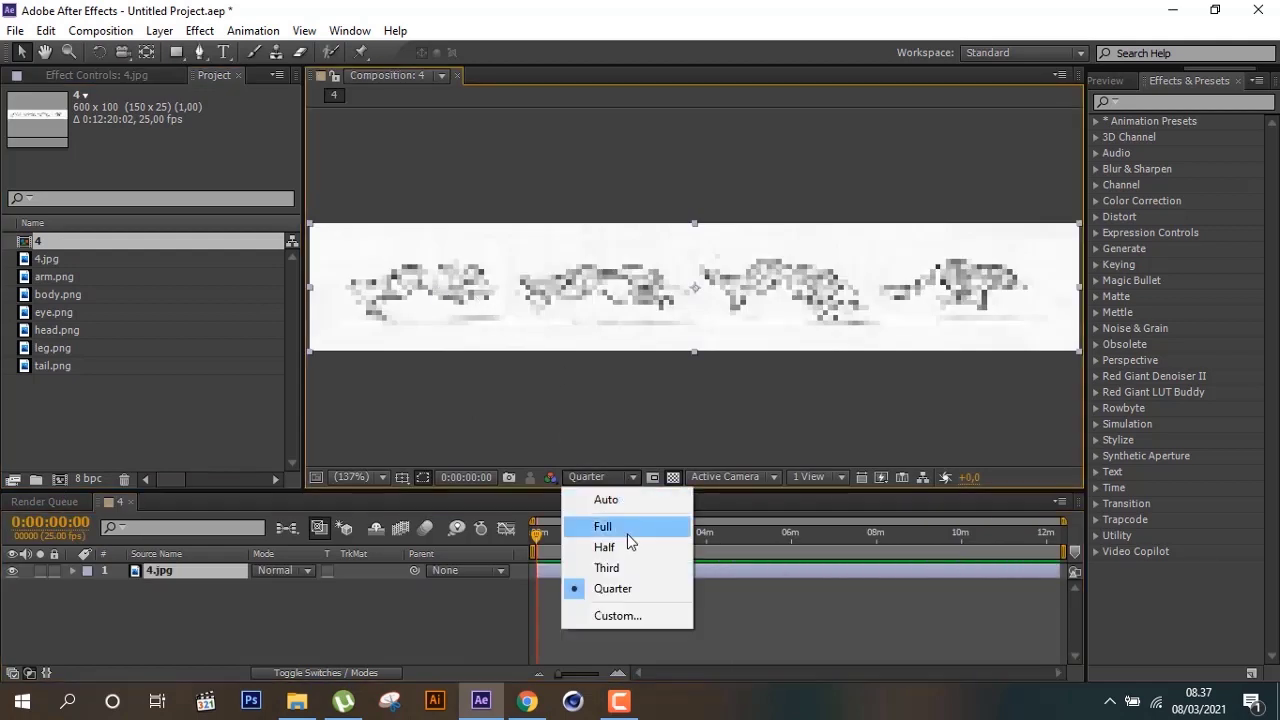
left_click(624, 529)
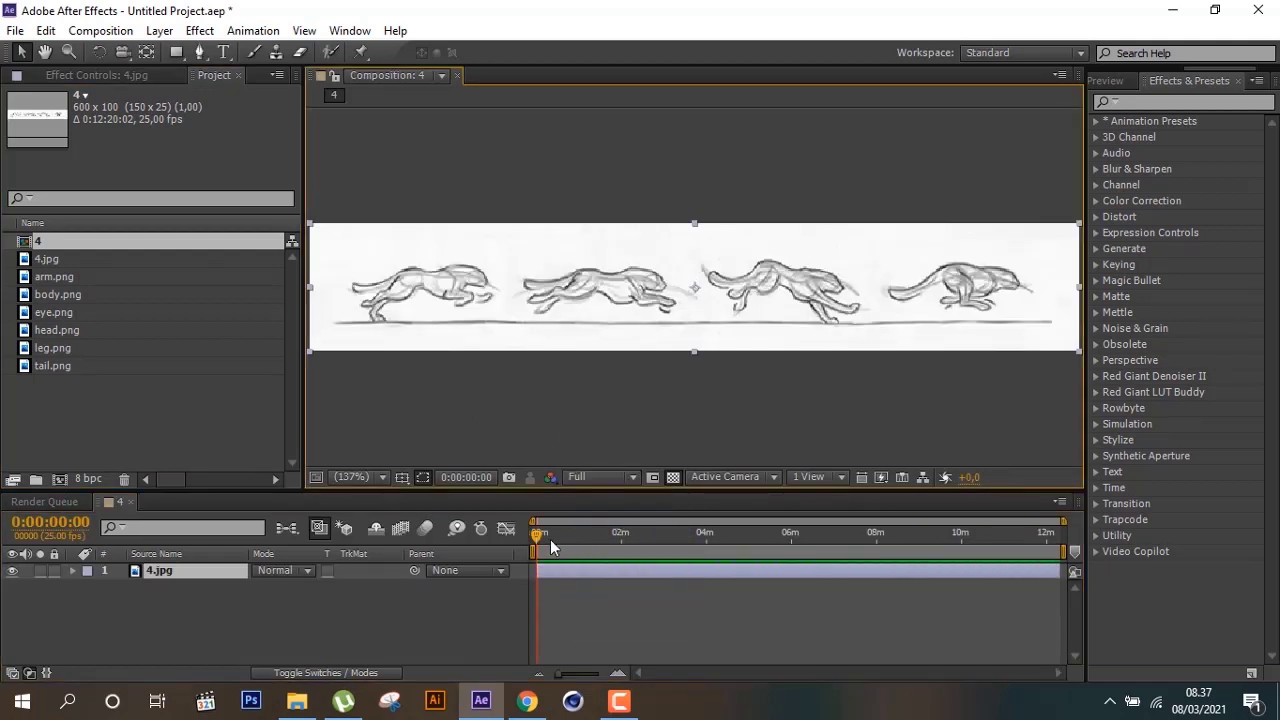
left_click_drag(535, 541, 410, 543)
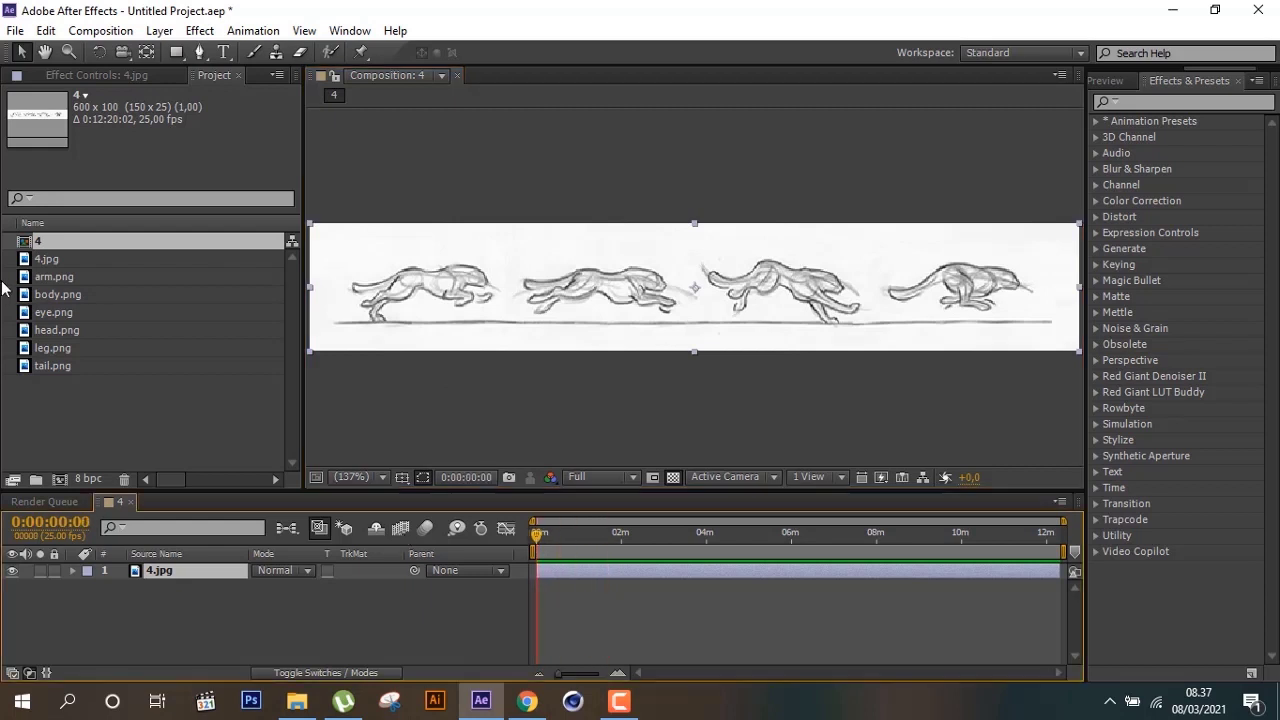
Inspect the 4.jpg, arm.png and tail.png items' details in the Project panel
left_click(180, 431)
left_click(79, 261)
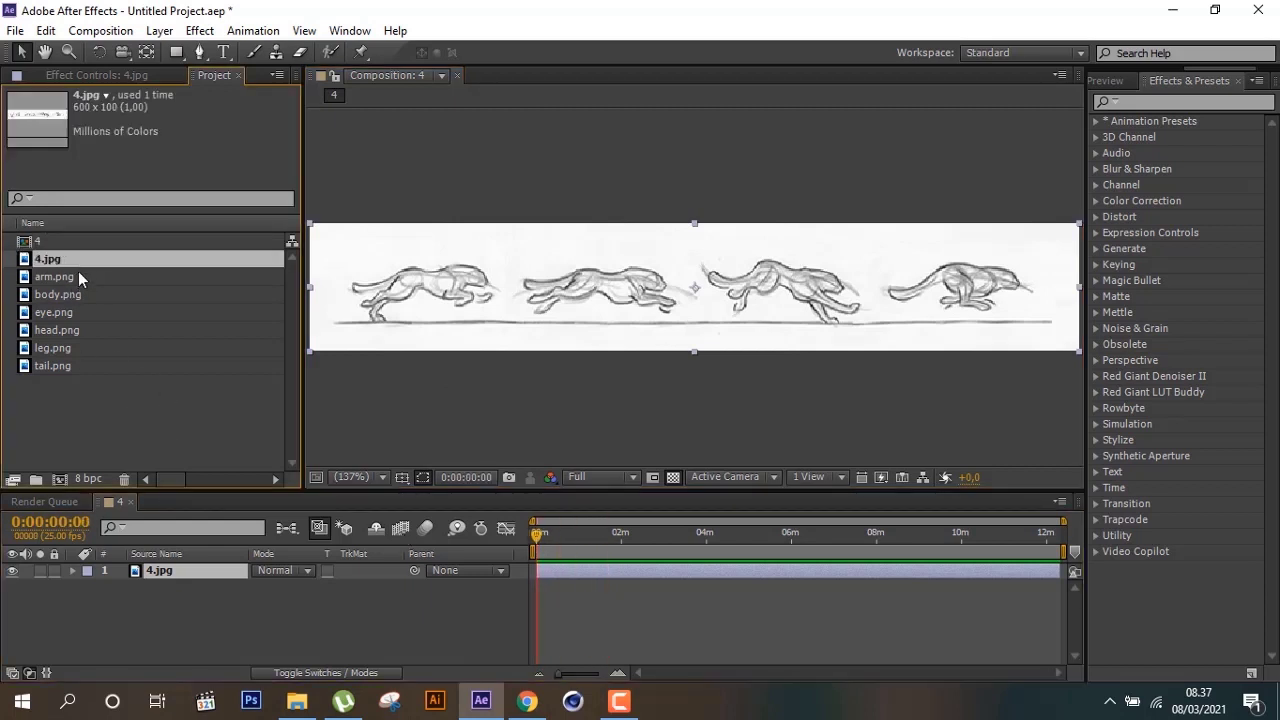
left_click(92, 278)
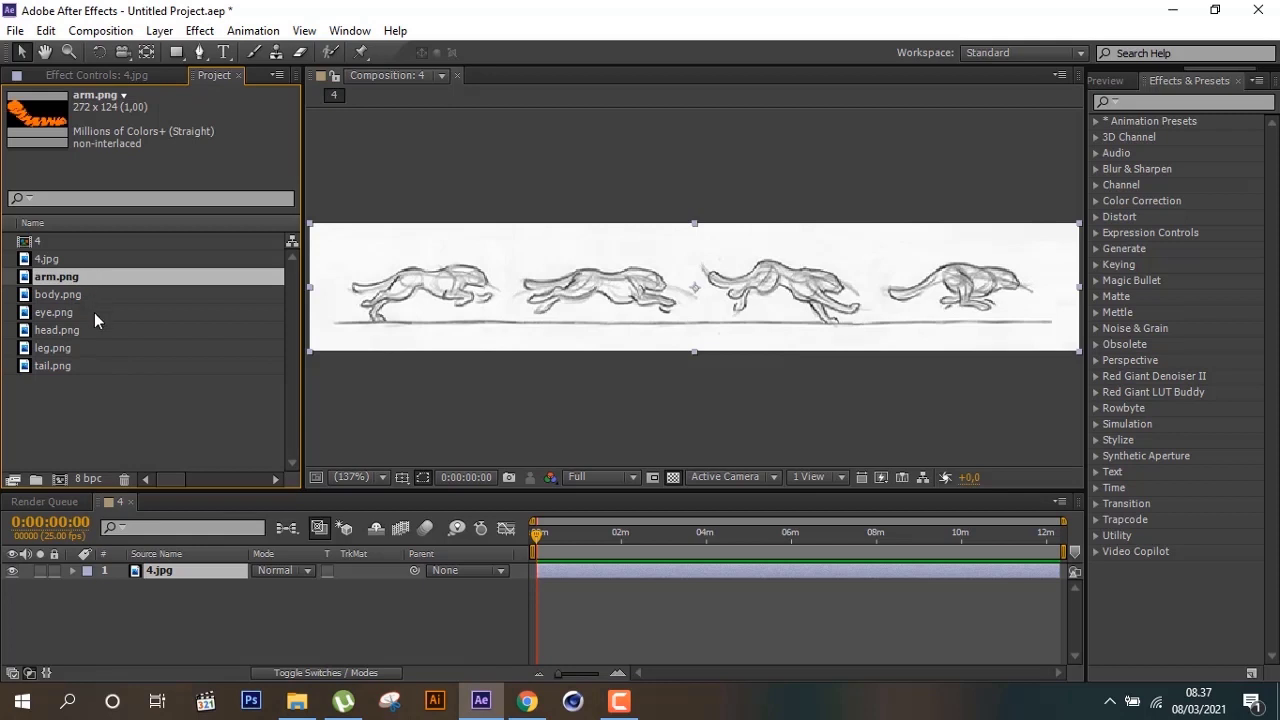
left_click(77, 367)
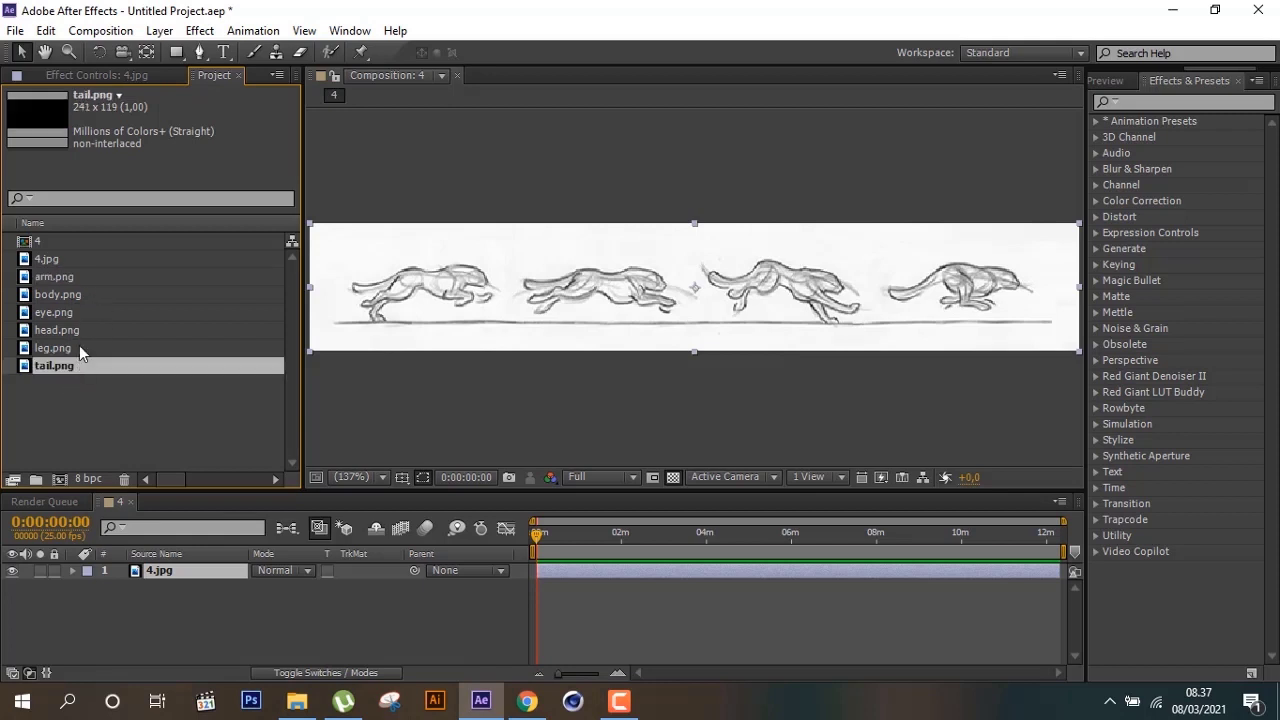
left_click(63, 259)
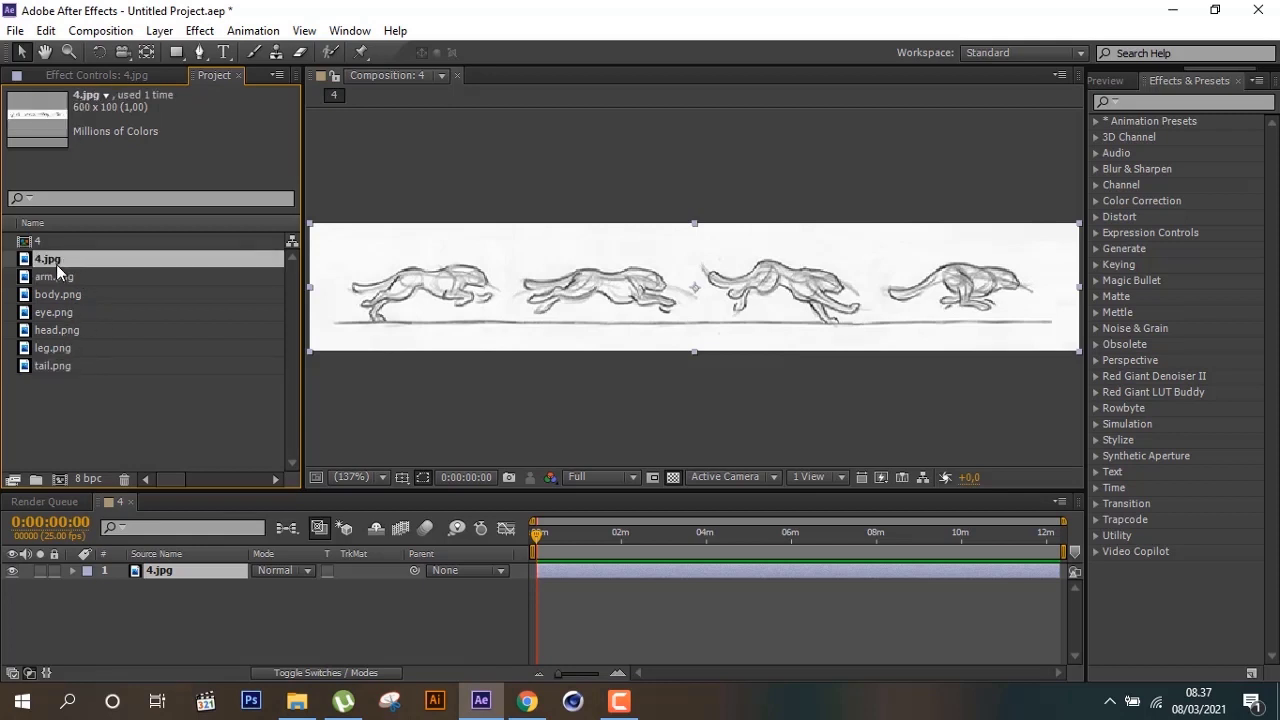
Create a new 1280×720 Comp 1 and add the tail and head images to it
left_click(105, 31)
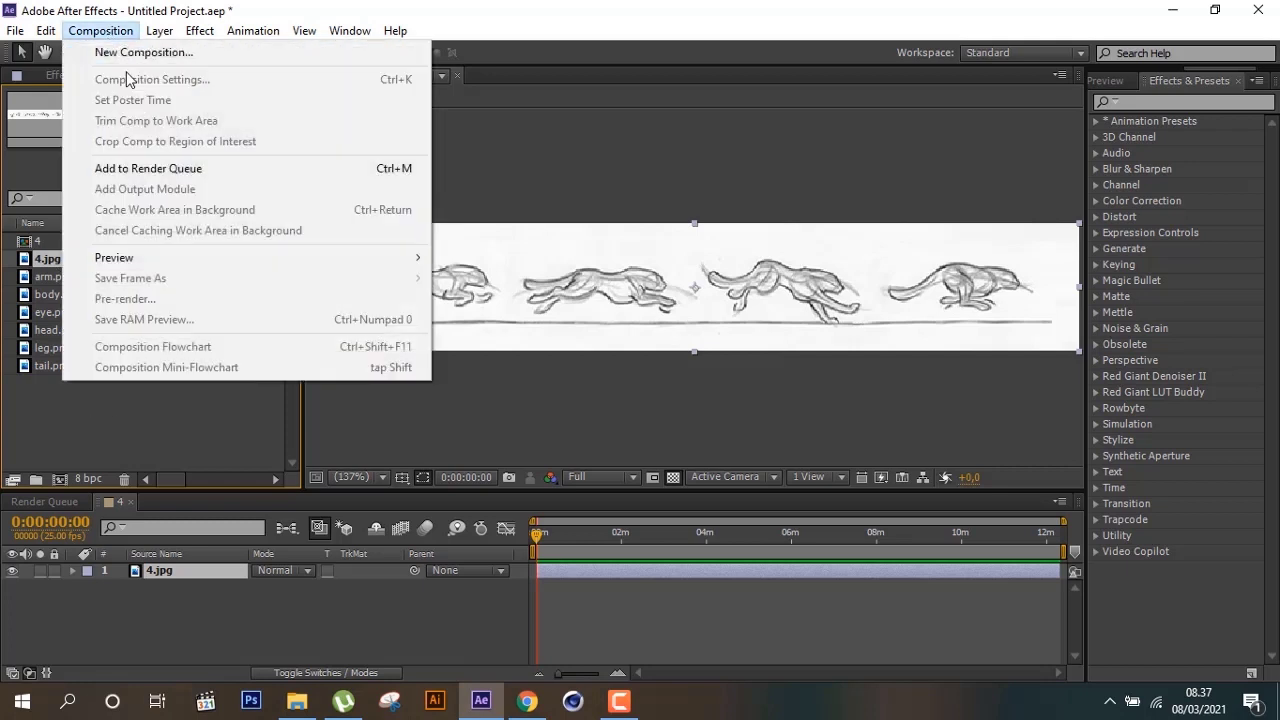
left_click(160, 53)
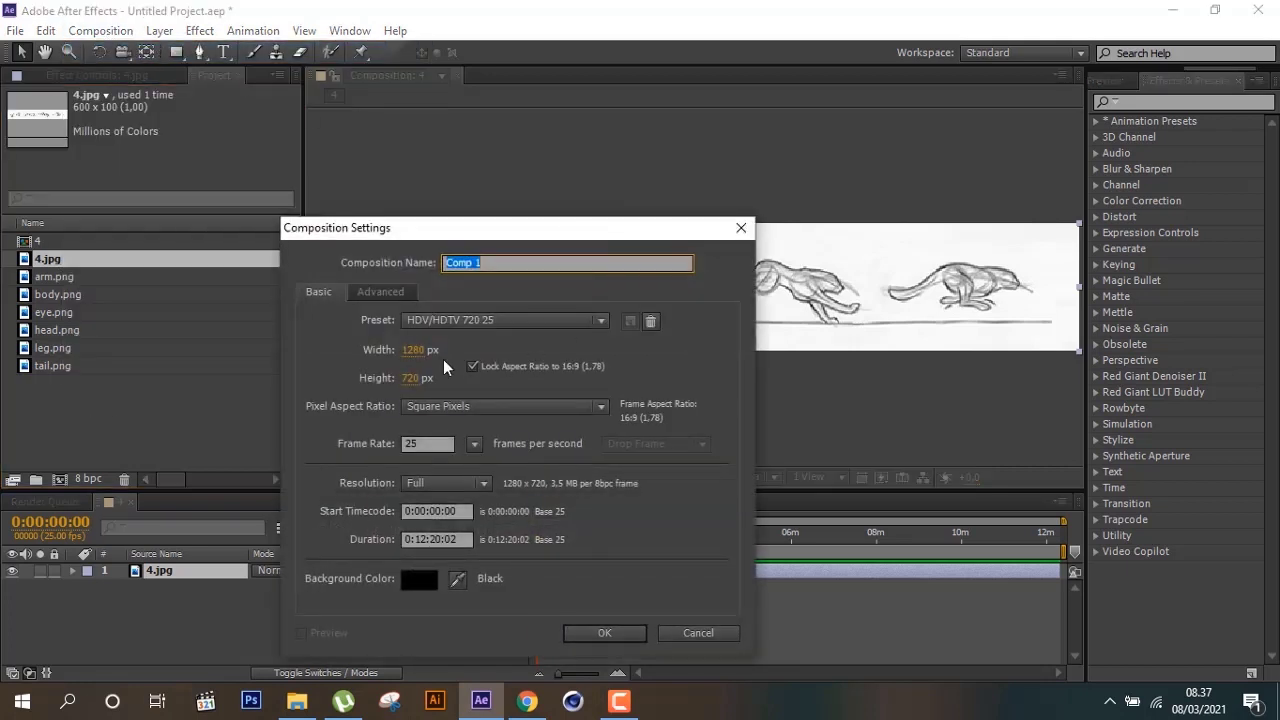
left_click(594, 634)
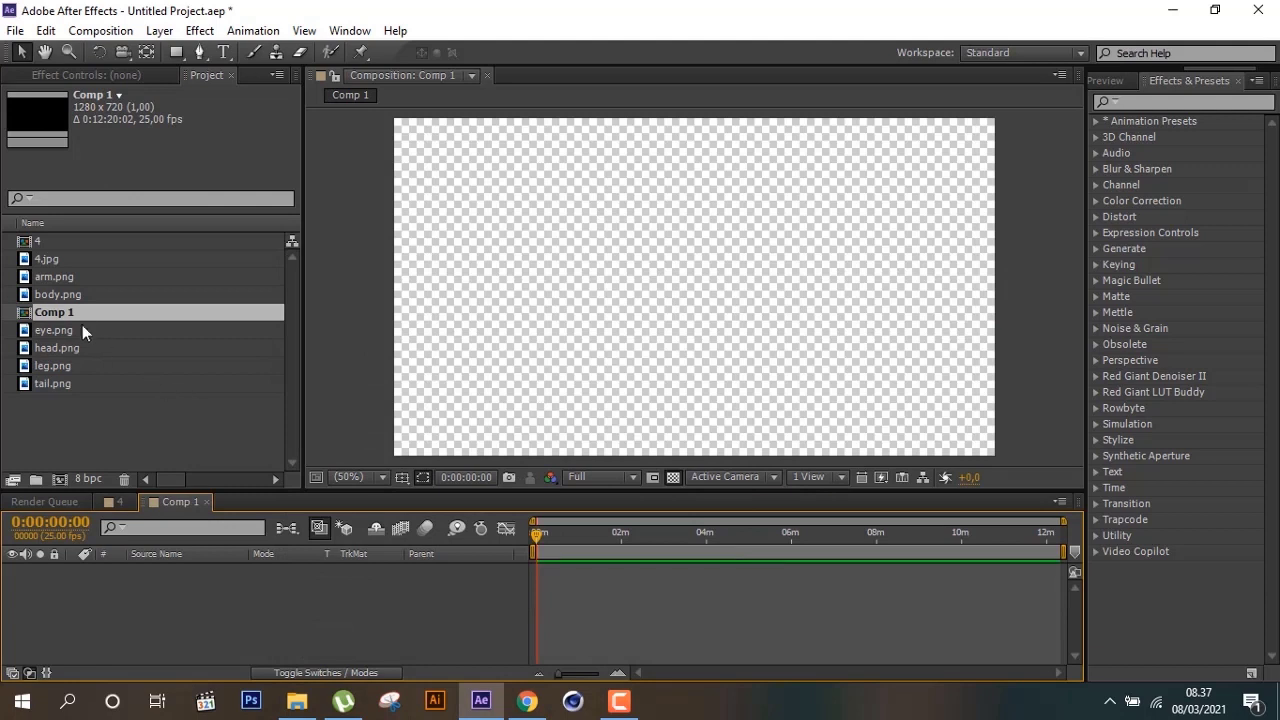
left_click(76, 260)
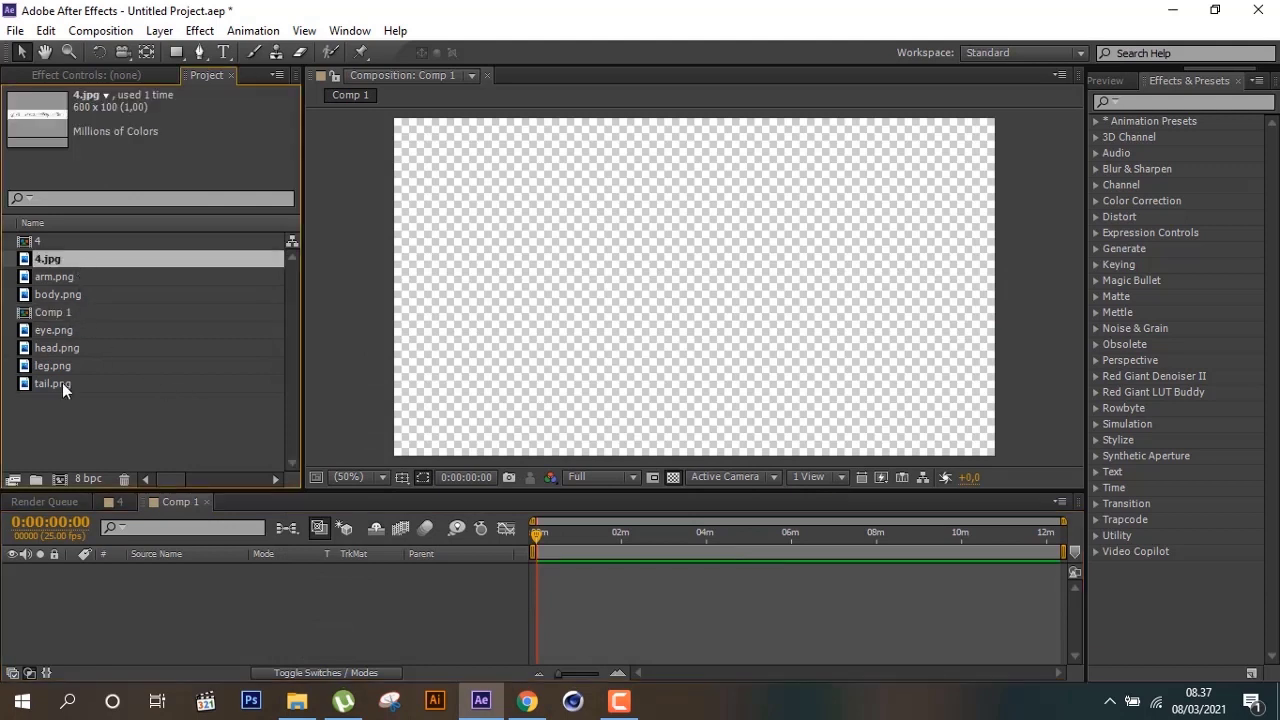
left_click_drag(62, 383, 112, 613)
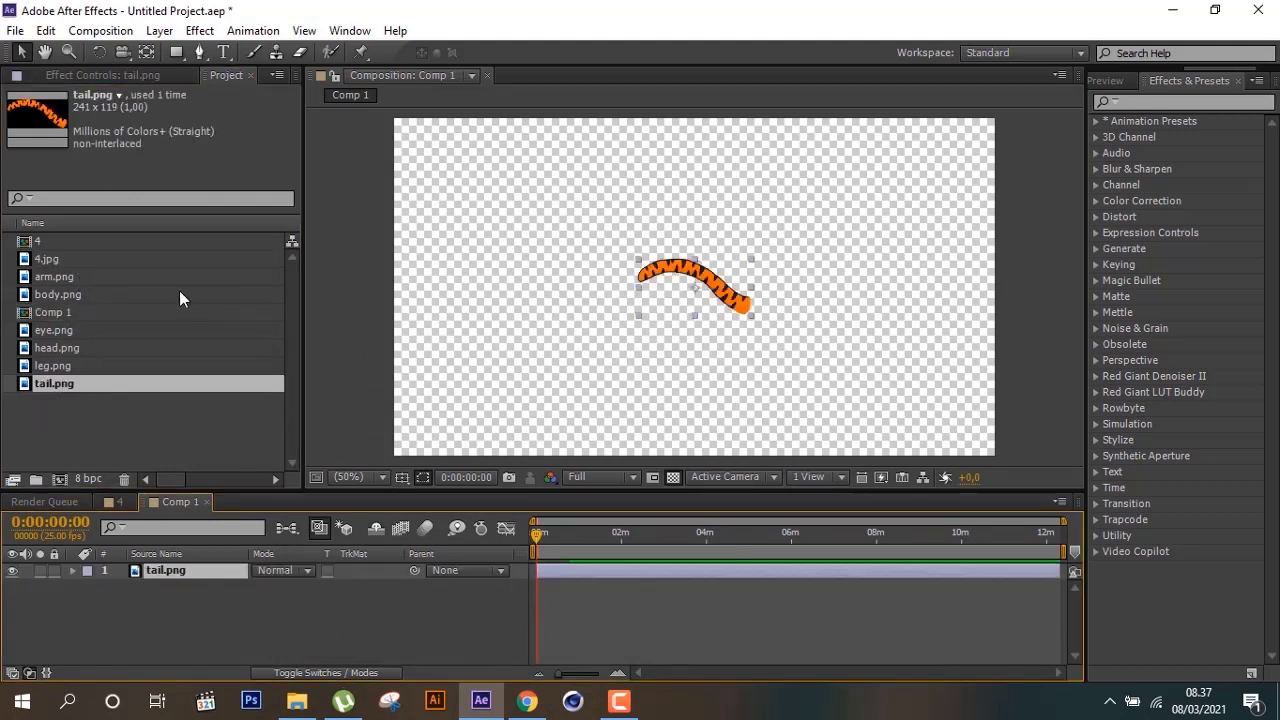
mouse_move(59, 347)
left_mouse_down()
mouse_move(713, 287)
mouse_move(892, 256)
left_mouse_up()
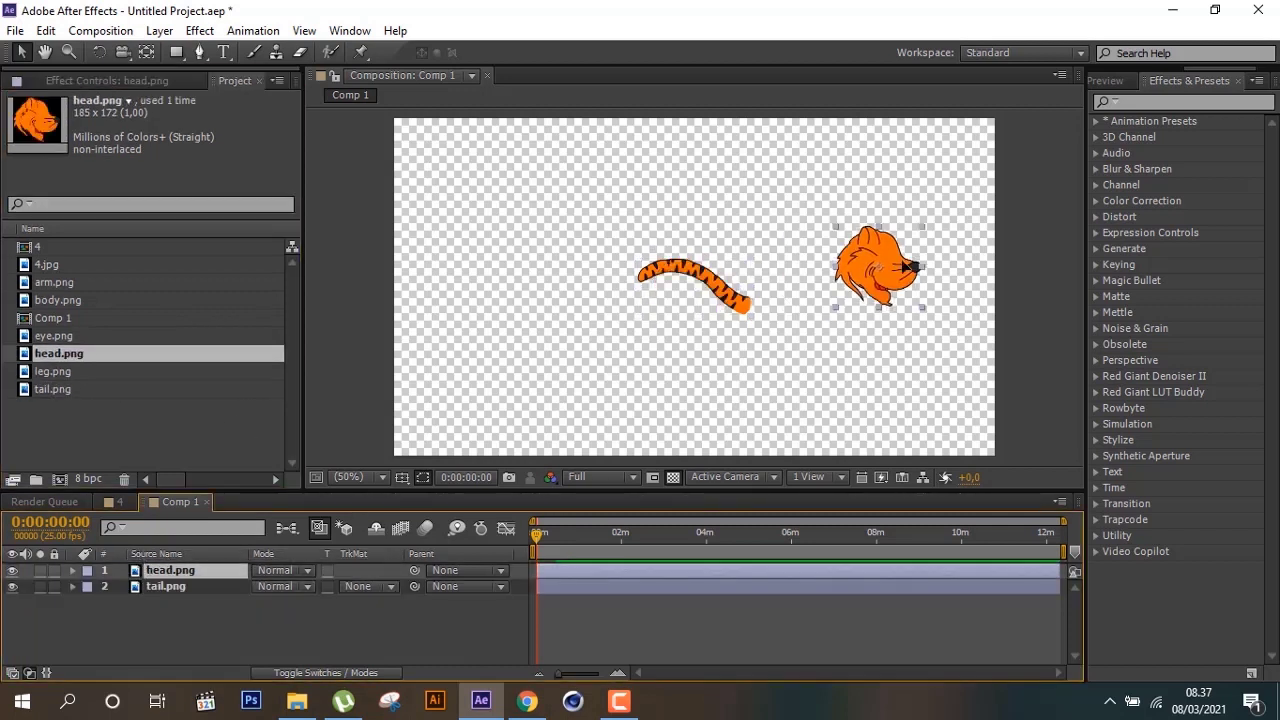
Add the eye and leg layers, placing the leg lower left and the eye on the head
left_click(68, 335)
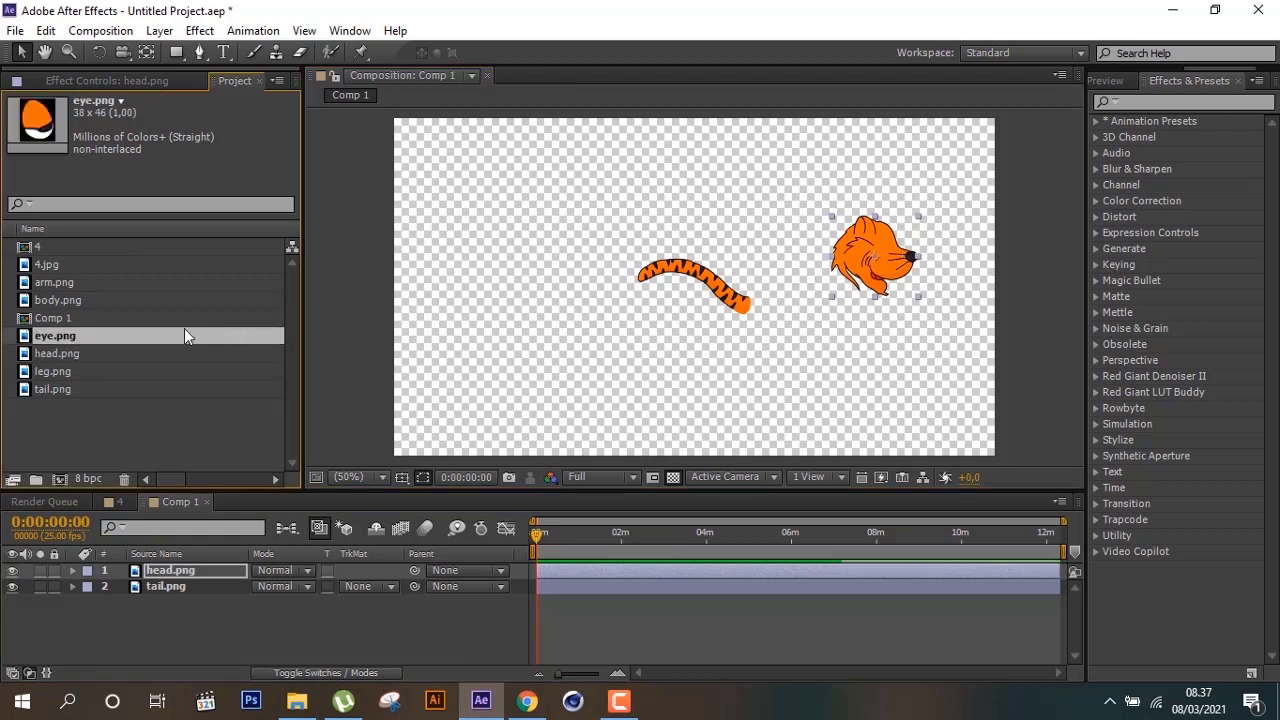
left_click_drag(138, 340, 166, 566)
left_click_drag(50, 364, 242, 630)
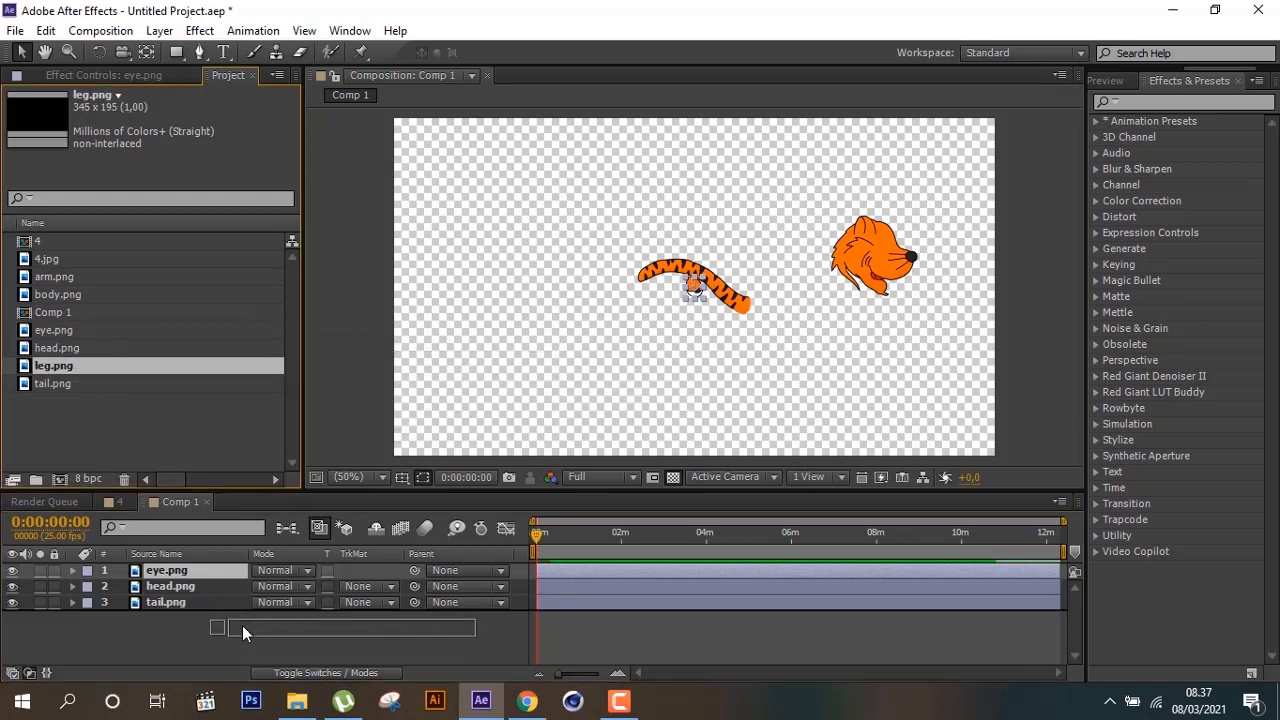
left_click_drag(242, 625, 265, 582)
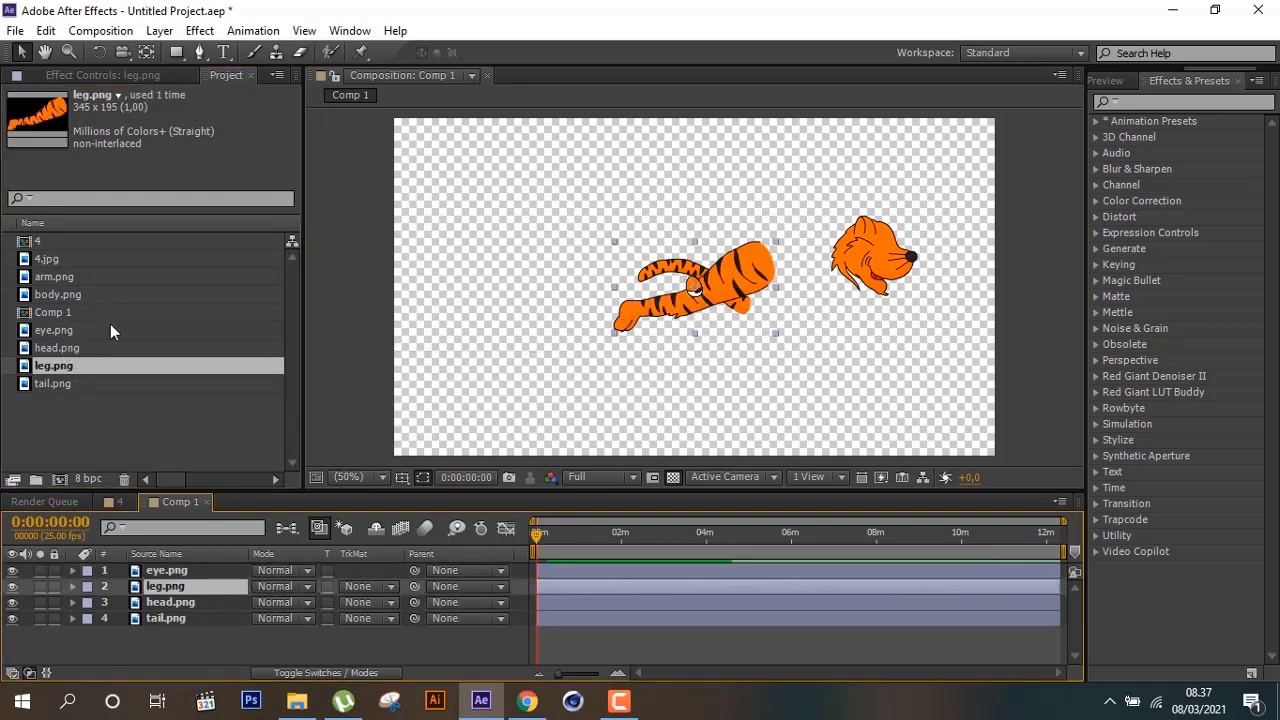
left_click_drag(706, 311, 532, 407)
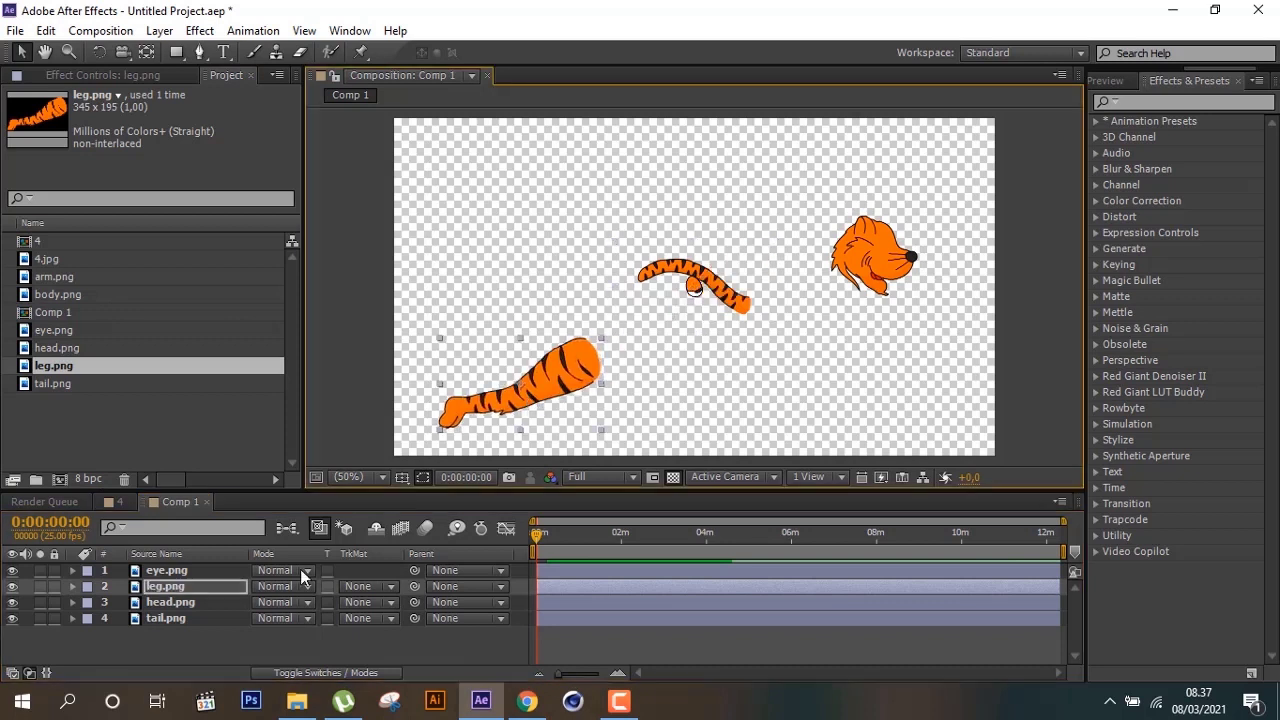
left_click(185, 569)
left_click_drag(697, 290, 884, 240)
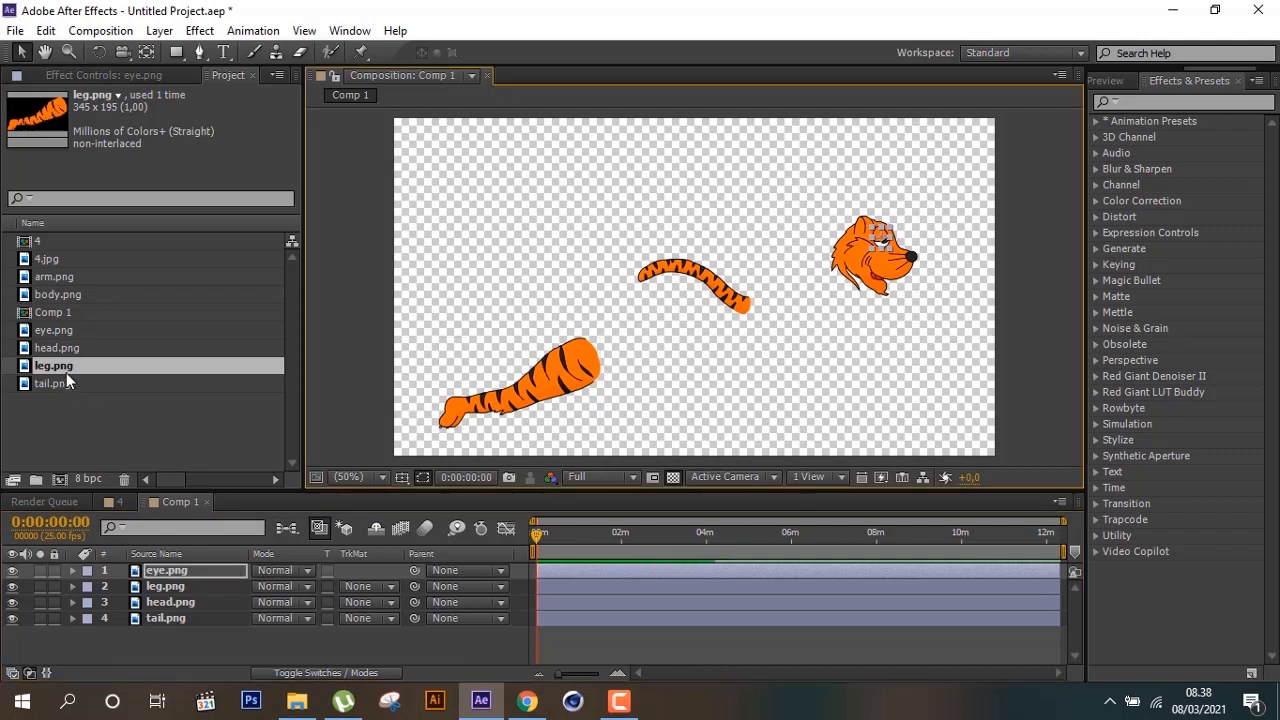
Add the body layer between head and tail and raise the tail onto the tiger's back
mouse_move(72, 295)
left_mouse_down()
mouse_move(826, 303)
mouse_move(780, 292)
mouse_move(805, 295)
left_mouse_up()
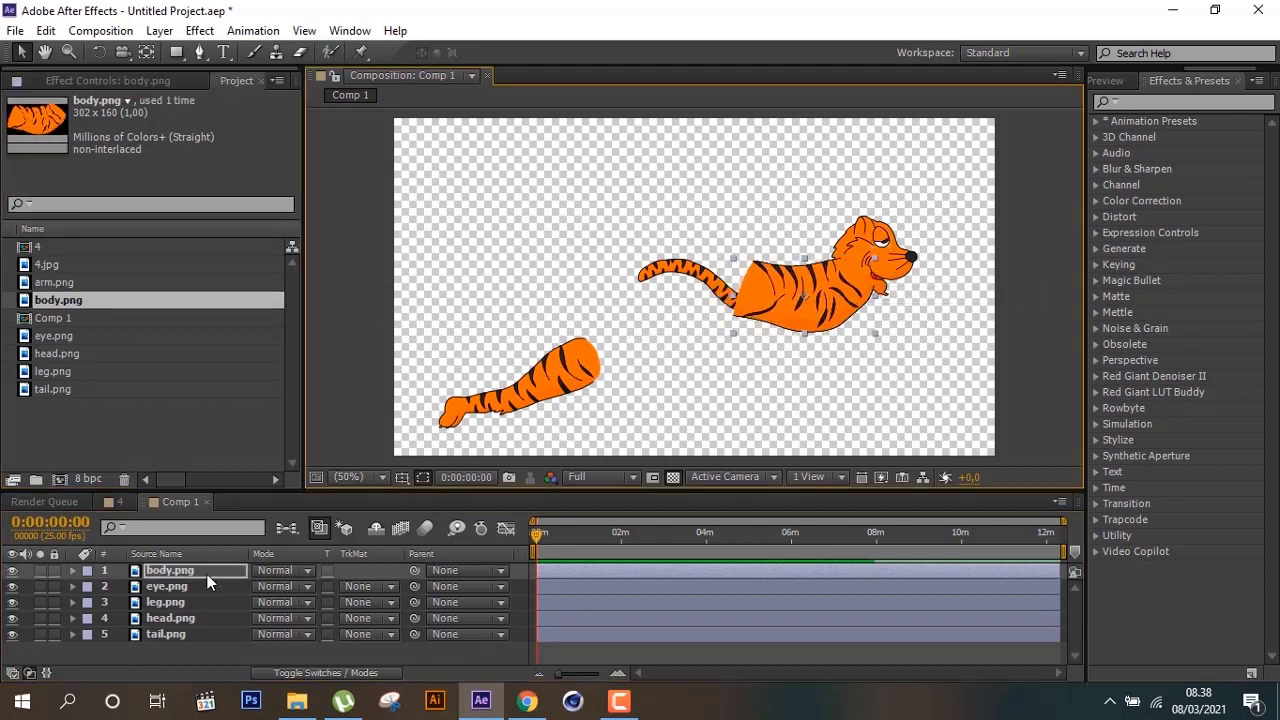
left_click_drag(207, 574, 213, 626)
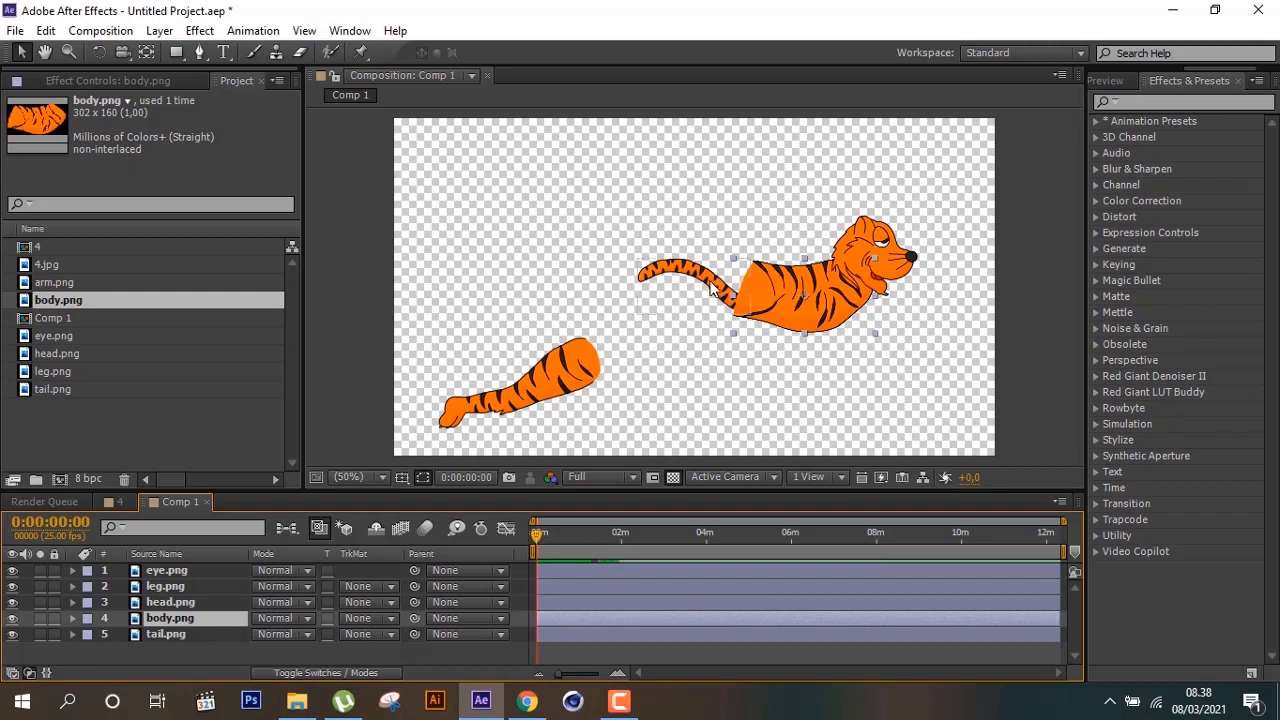
left_click_drag(711, 287, 703, 250)
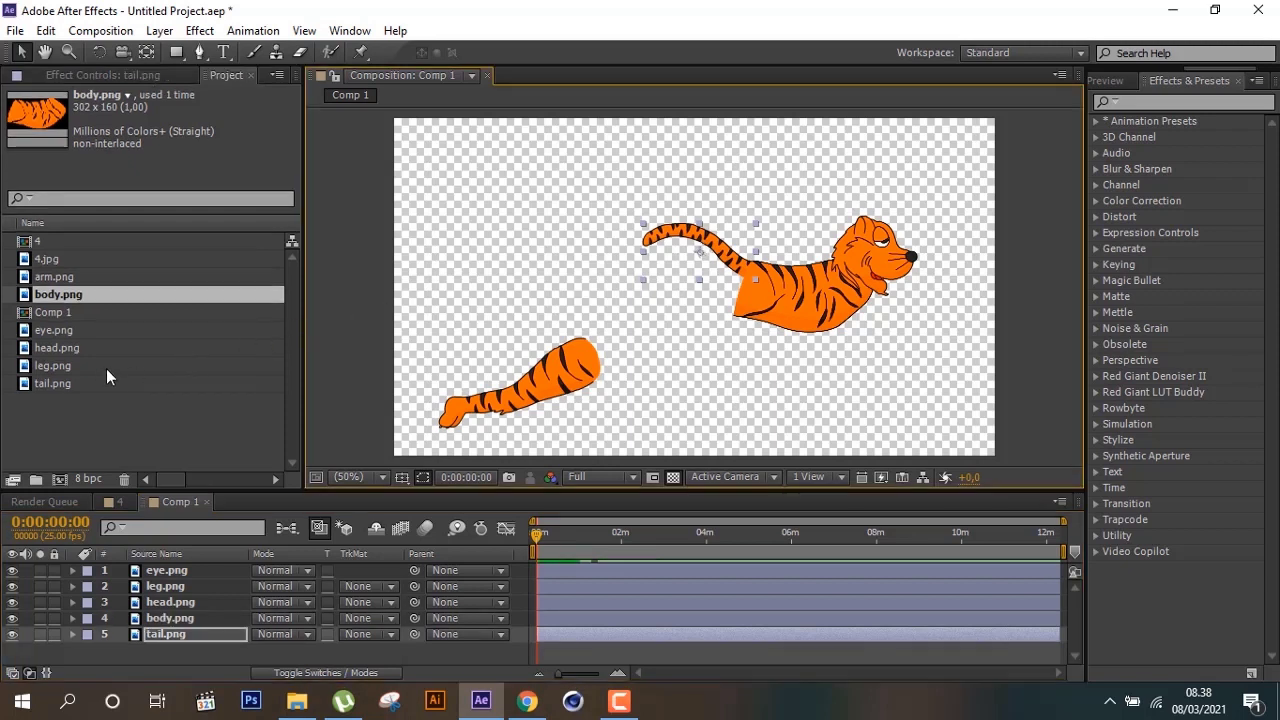
left_click(88, 343)
left_click(65, 366)
left_click_drag(65, 366, 87, 352)
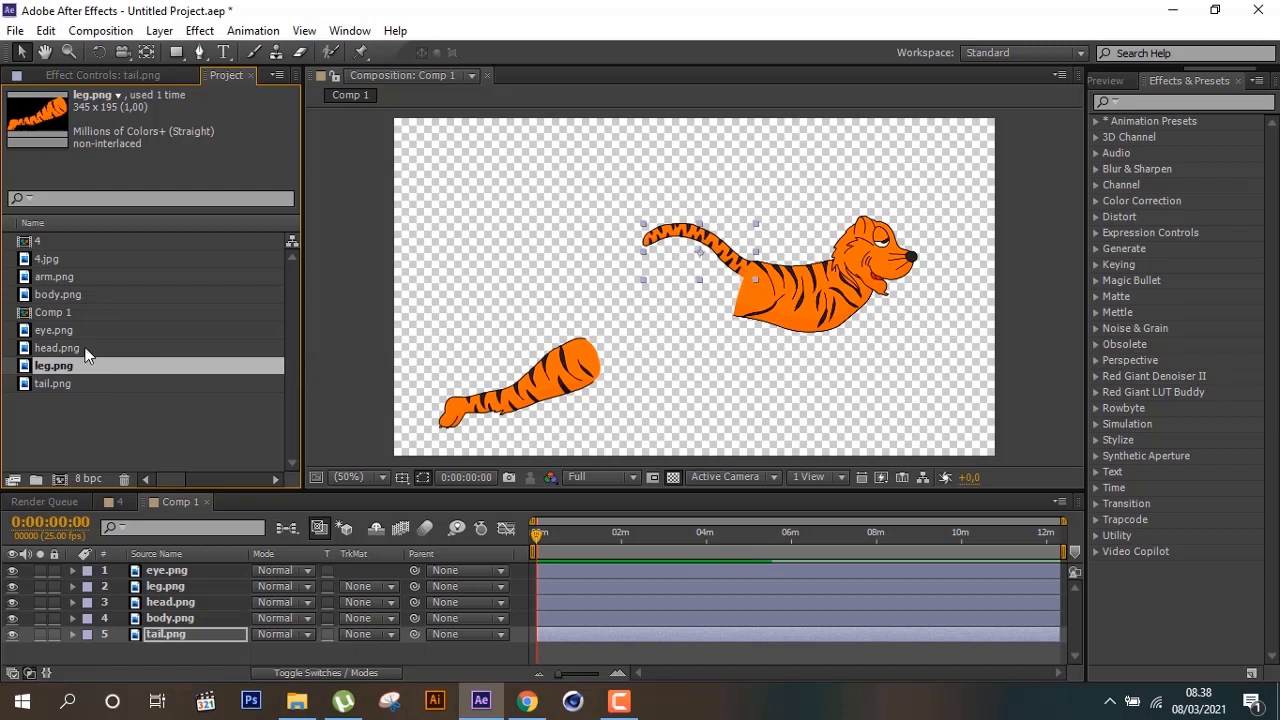
Add the arm as the tiger's front leg and attach the hind leg under the body
left_click(69, 276)
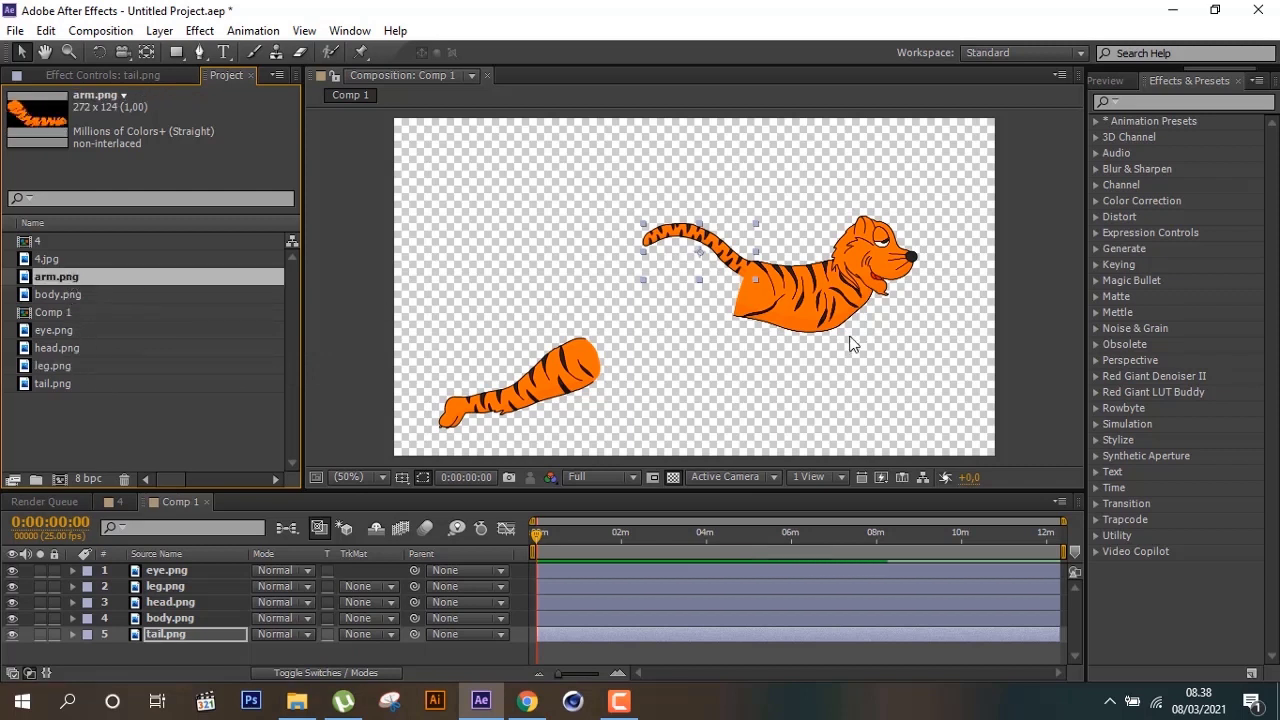
left_click_drag(52, 276, 180, 570)
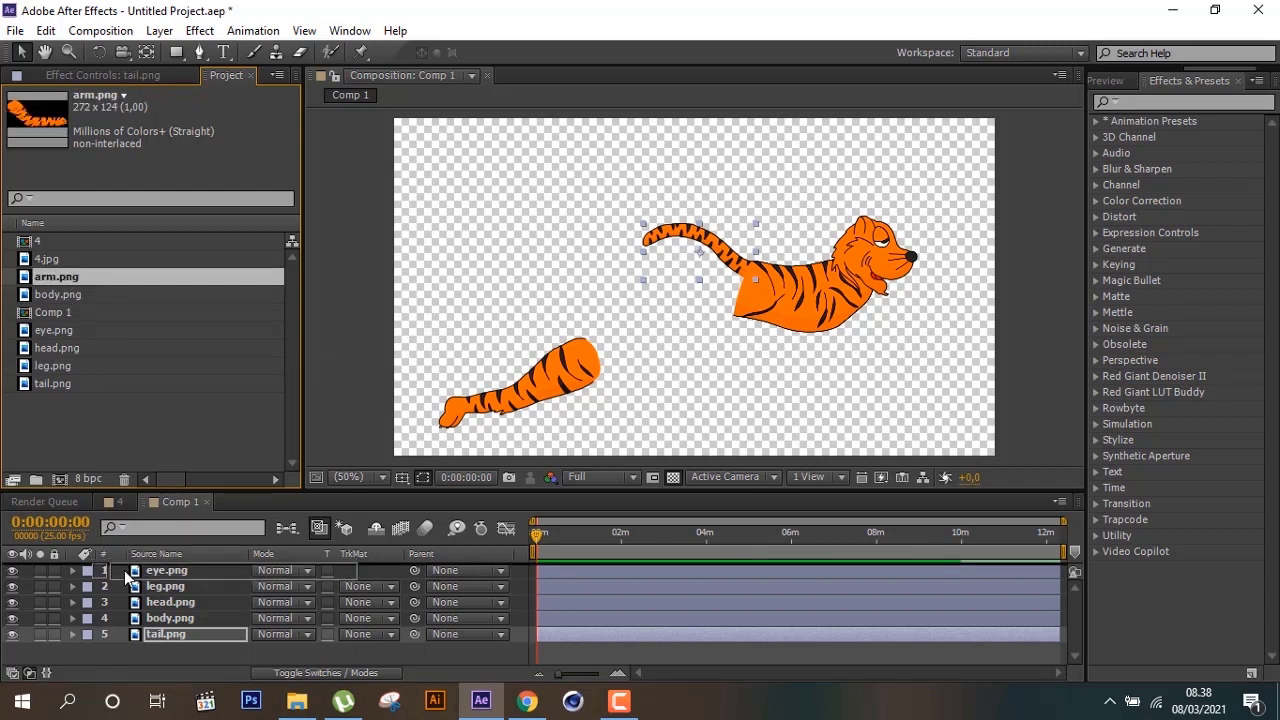
left_click_drag(755, 322, 959, 366)
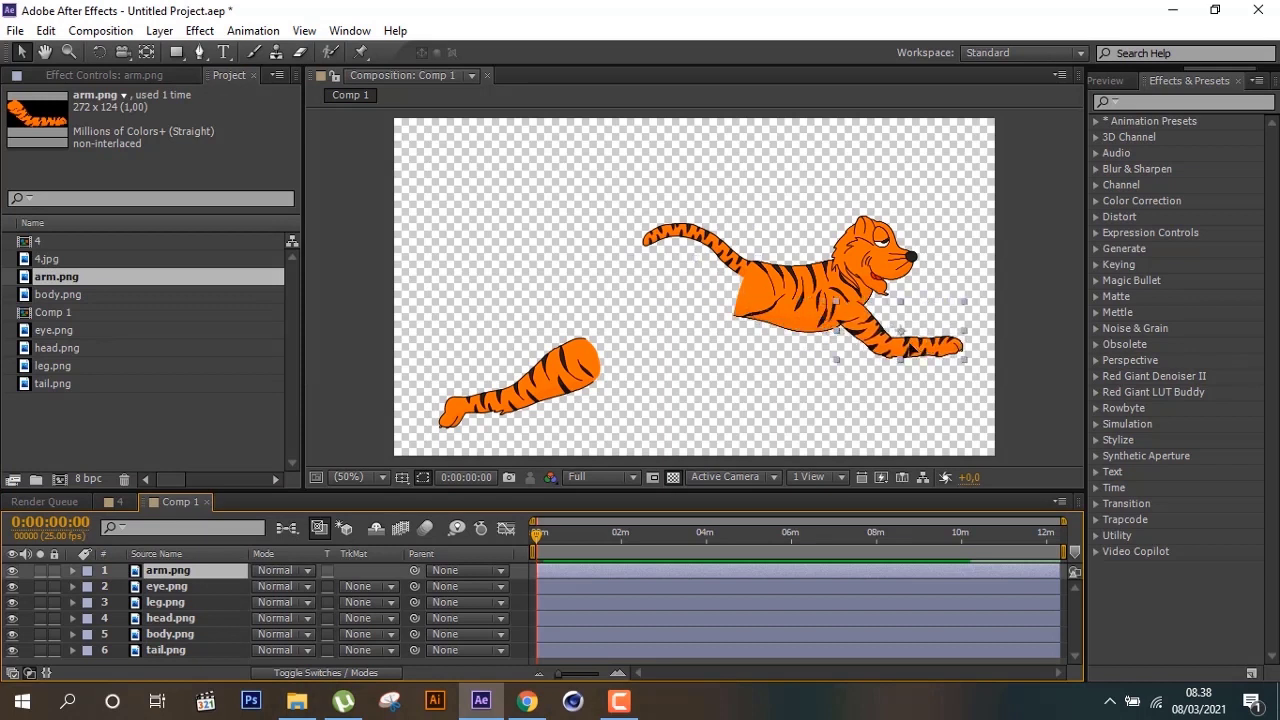
left_click_drag(525, 395, 686, 335)
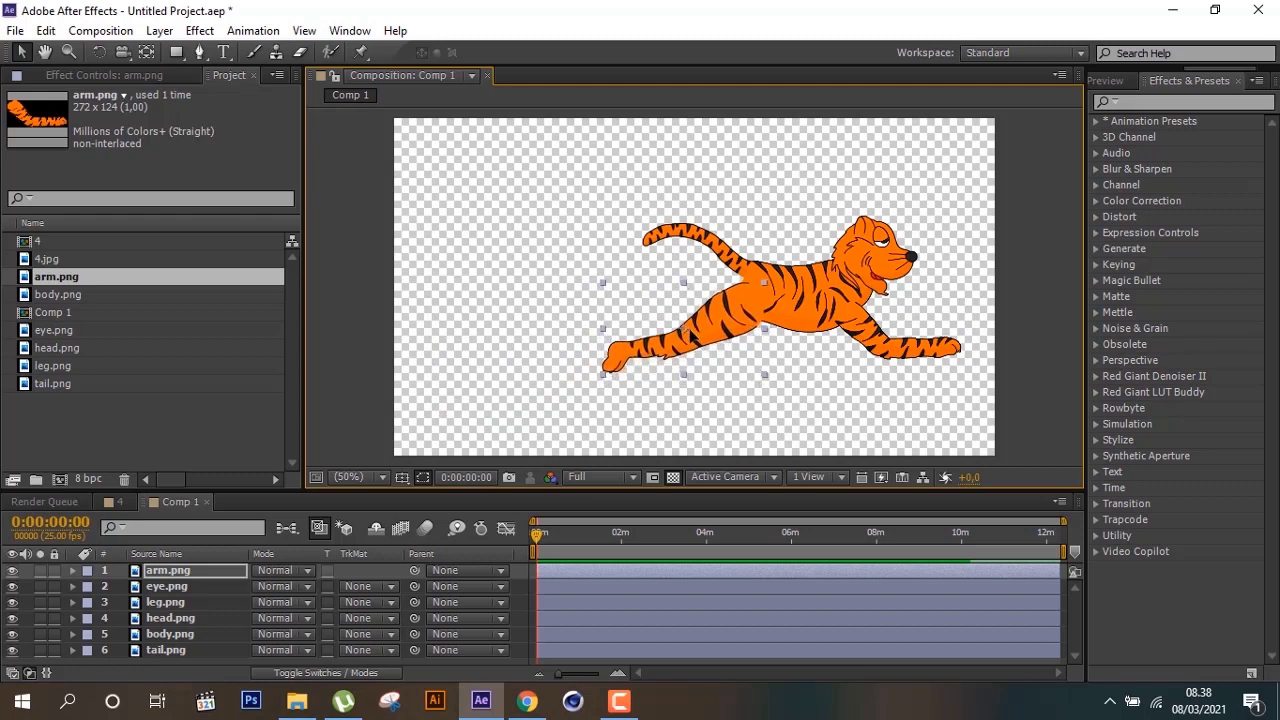
left_click(690, 340)
Duplicate the arm layer and nudge the arm and rear leg slightly down
left_click(191, 571)
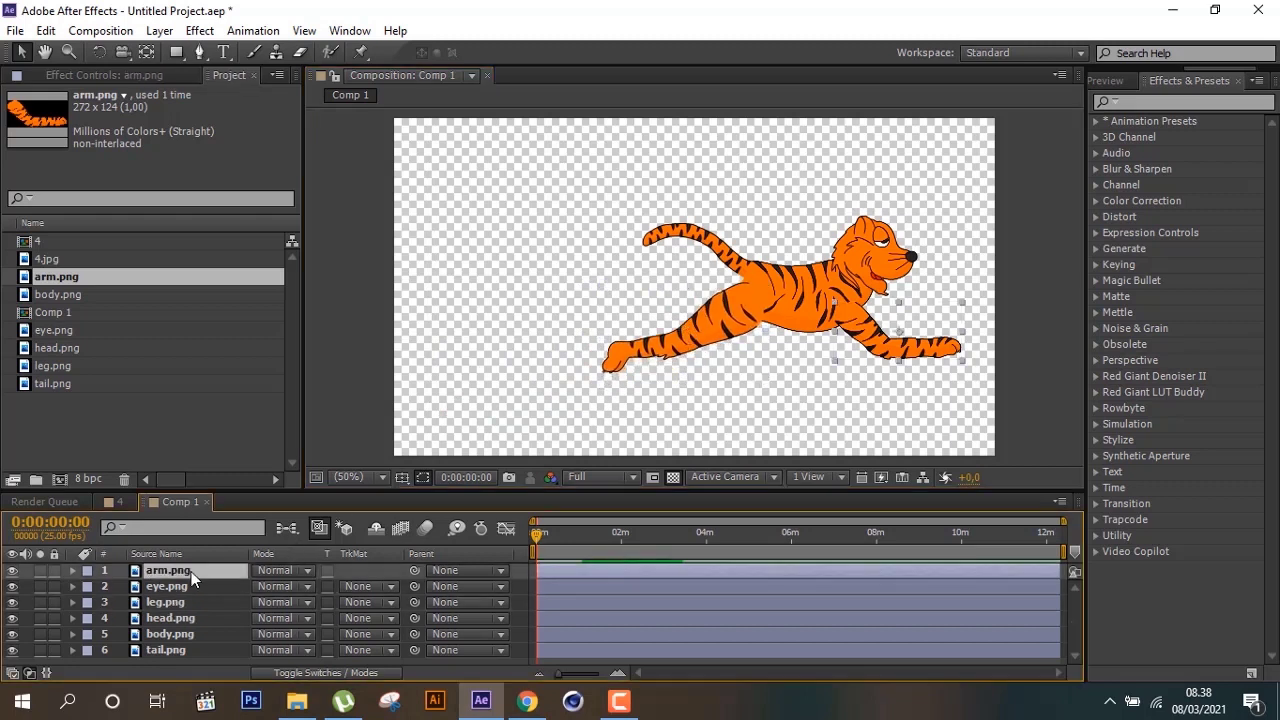
key("ctrl+d")
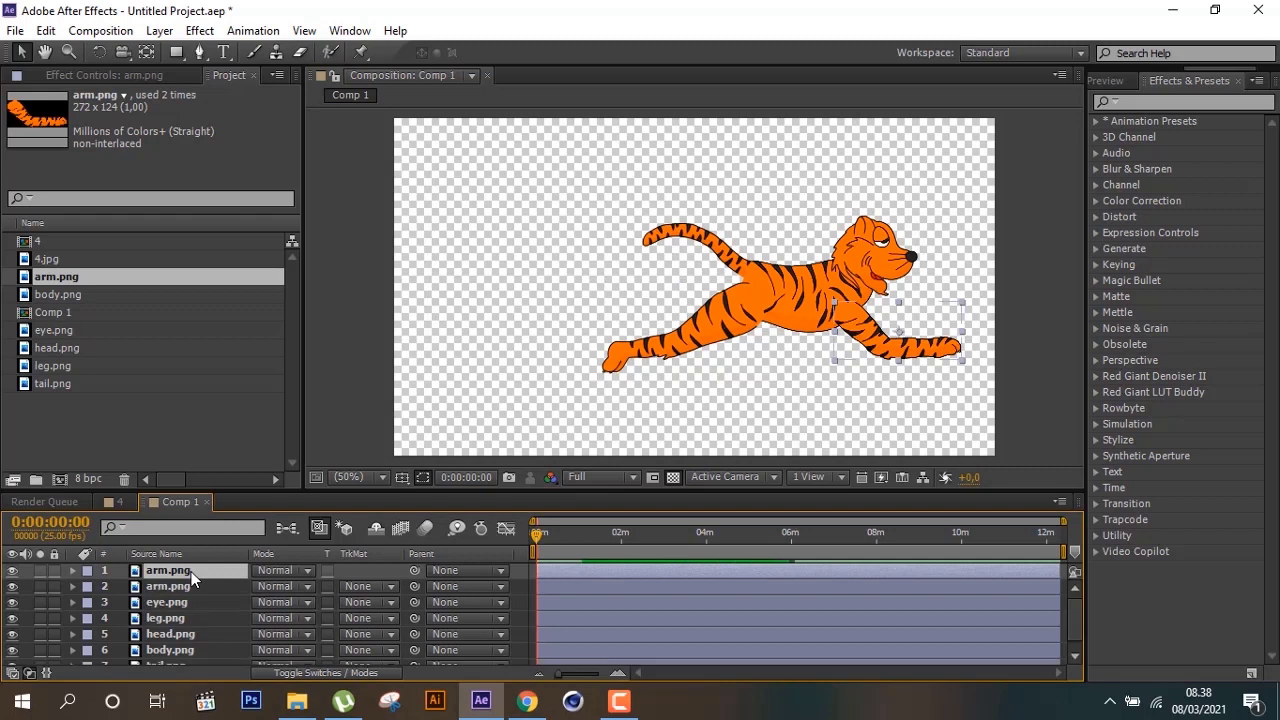
left_click(189, 621)
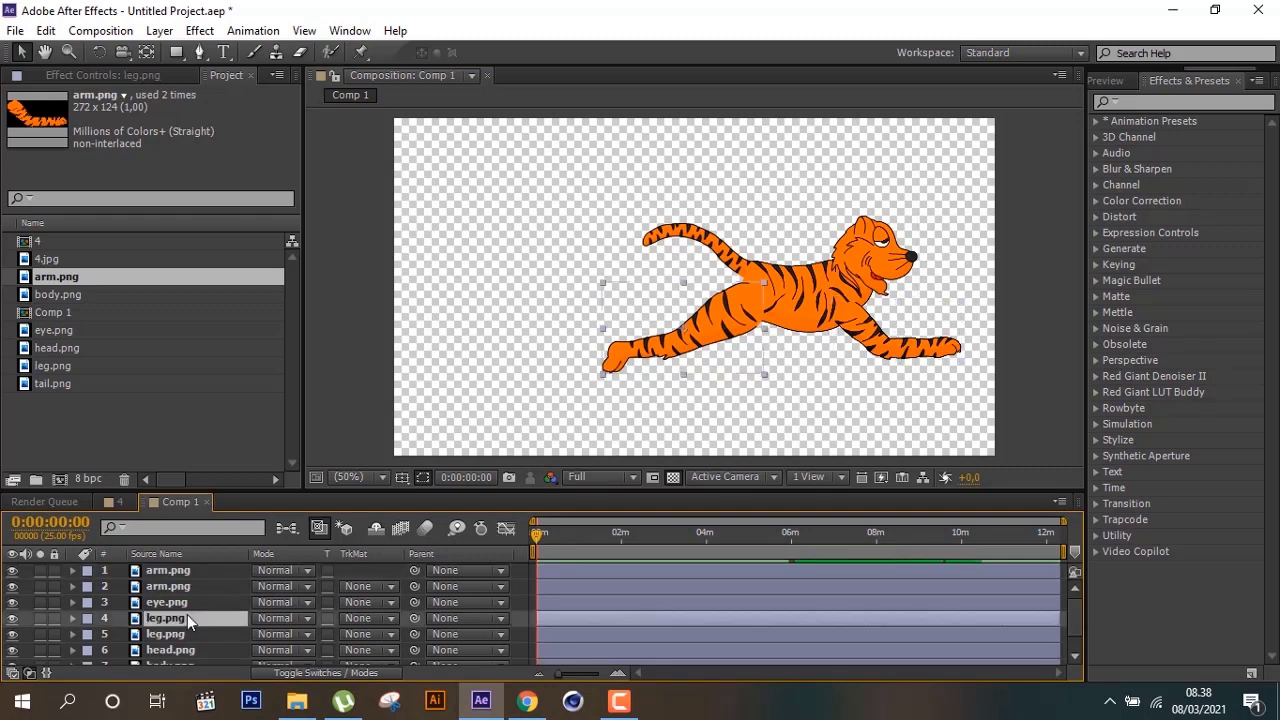
left_click(177, 571)
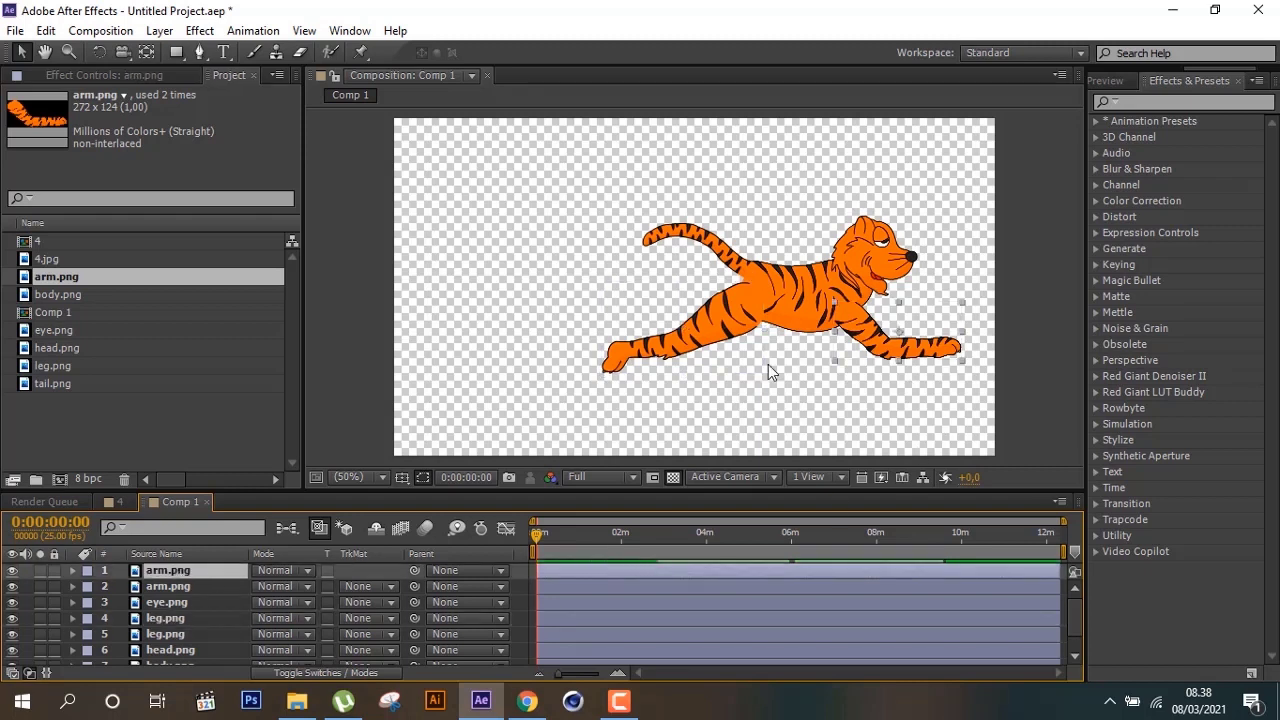
left_click_drag(880, 352, 868, 364)
key("Return")
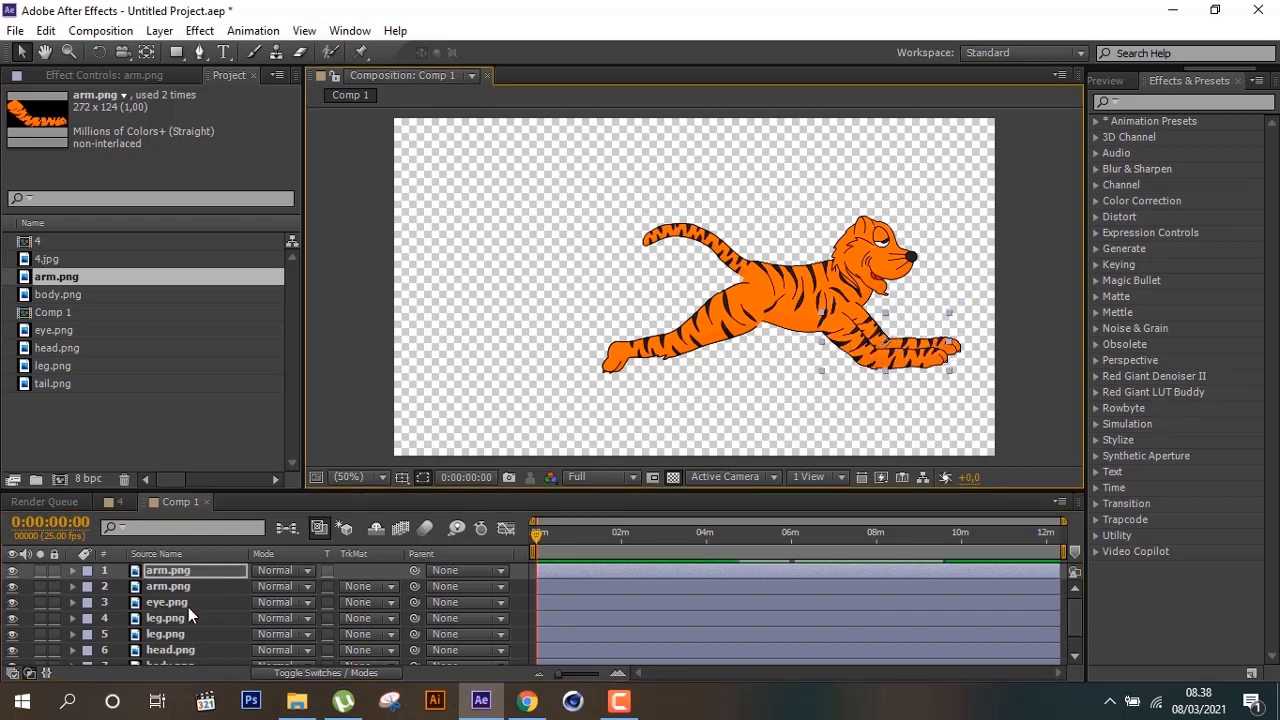
left_click(655, 338)
left_click_drag(655, 338, 662, 350)
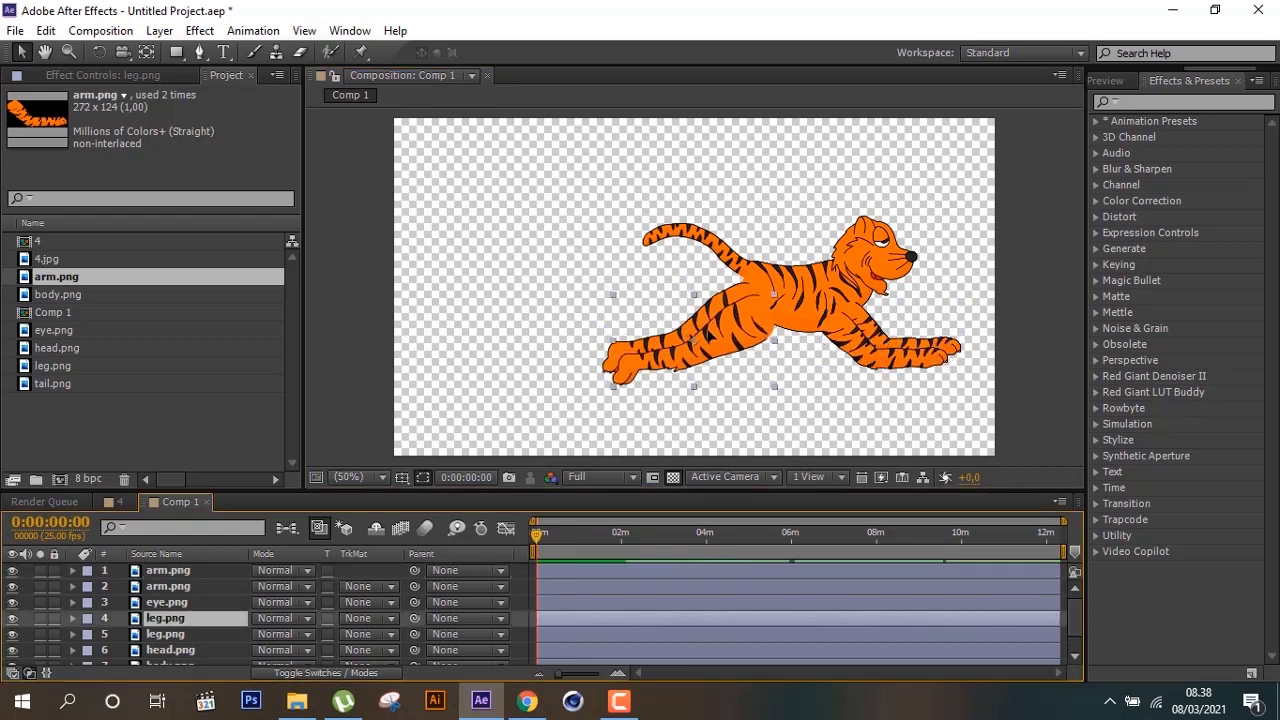
left_click(704, 334)
key("Return")
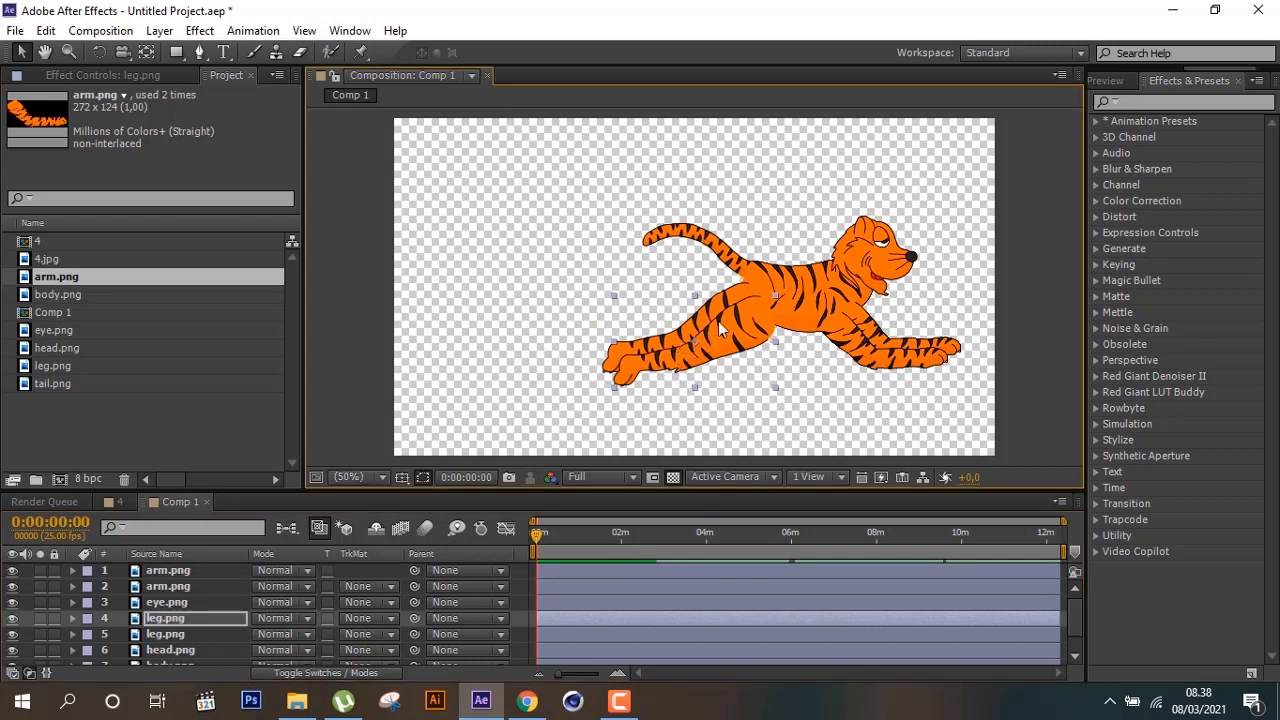
Move the leg layer's anchor point to the tiger's hip with the Pan Behind tool
left_click(151, 56)
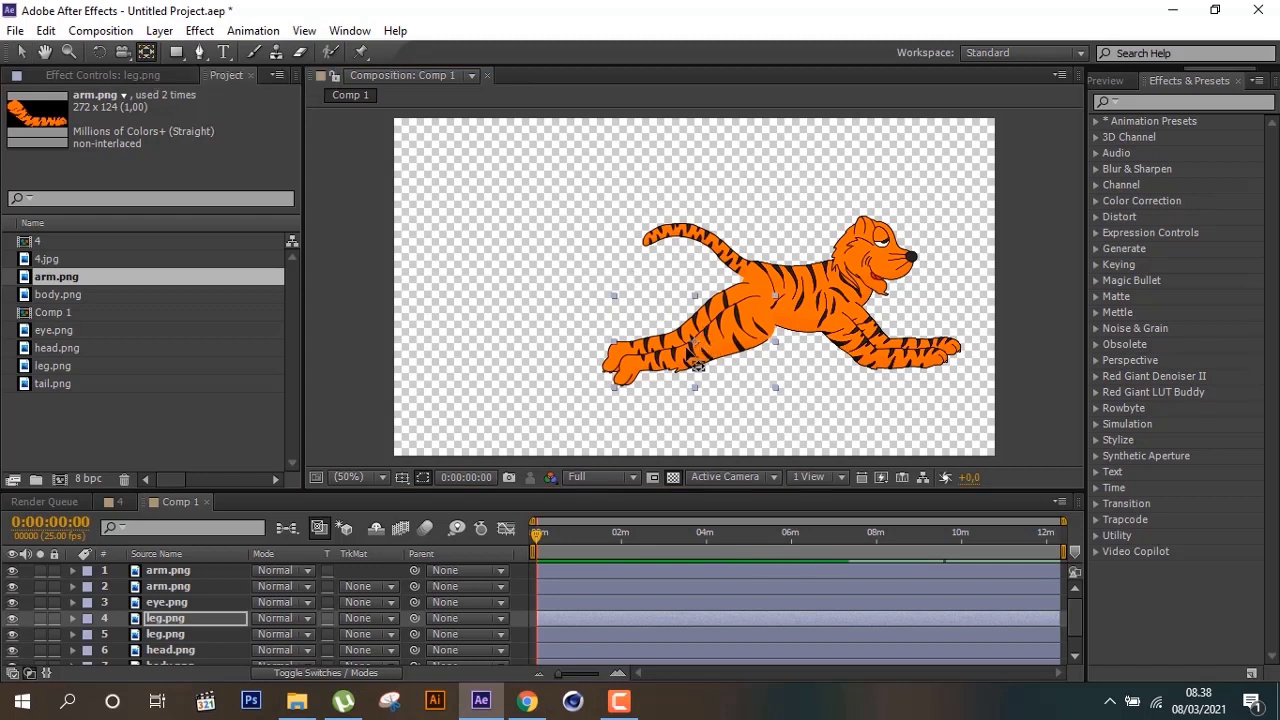
left_click_drag(702, 352, 774, 300)
left_click_drag(776, 297, 775, 294)
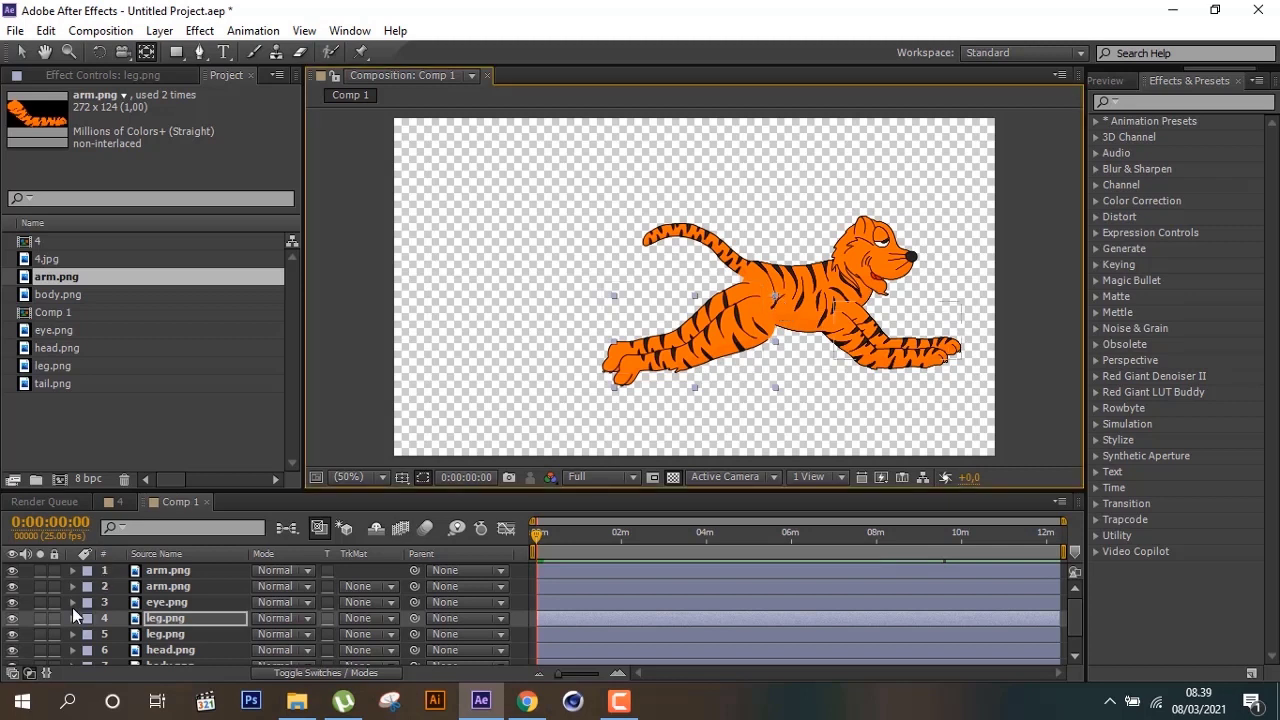
Solo the rear leg layer, then the eye layer, to inspect each part alone
left_click(38, 620)
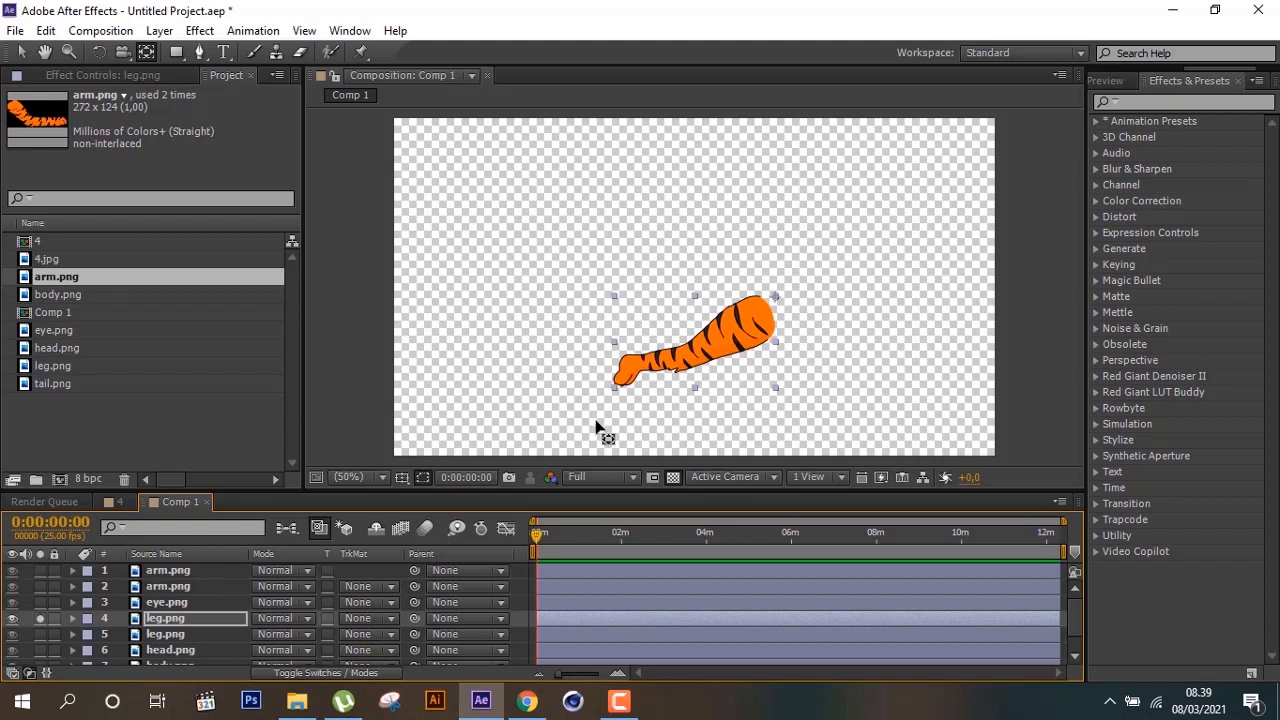
left_click(40, 618)
left_click(38, 602)
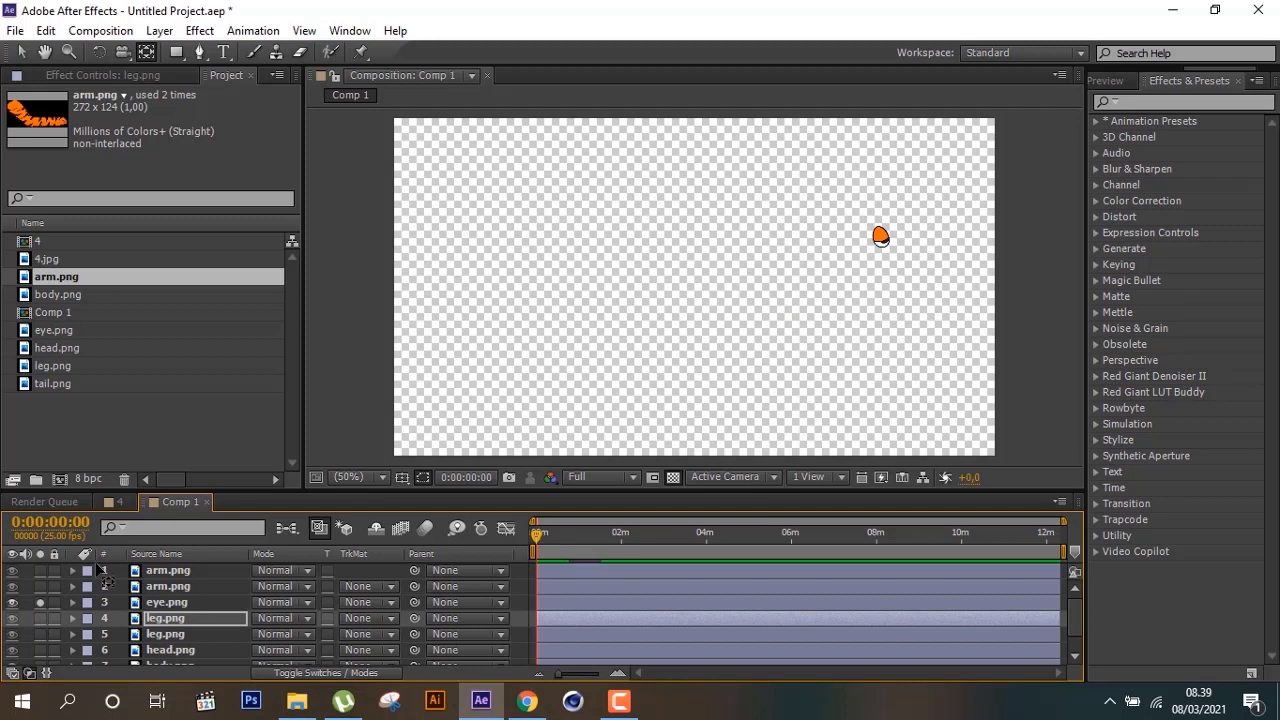
left_click(195, 602)
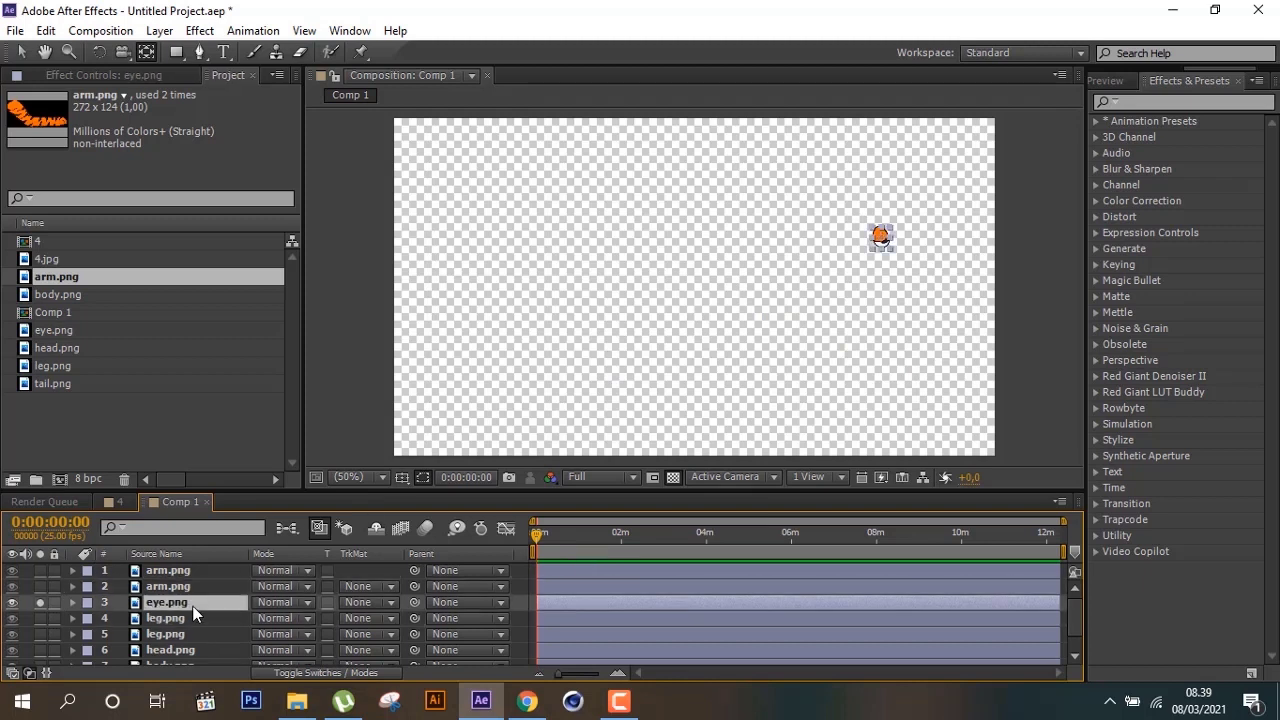
left_click(40, 602)
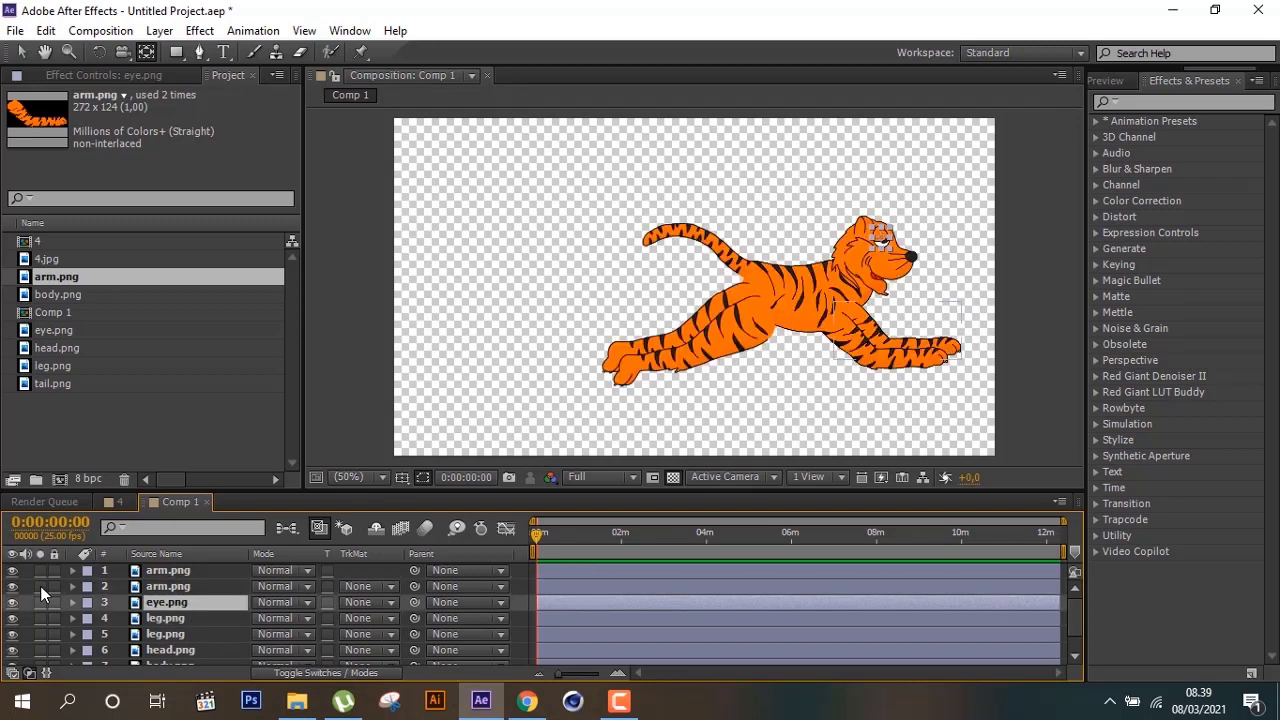
Solo the second arm layer and drag its anchor point up toward its upper end
left_click(40, 586)
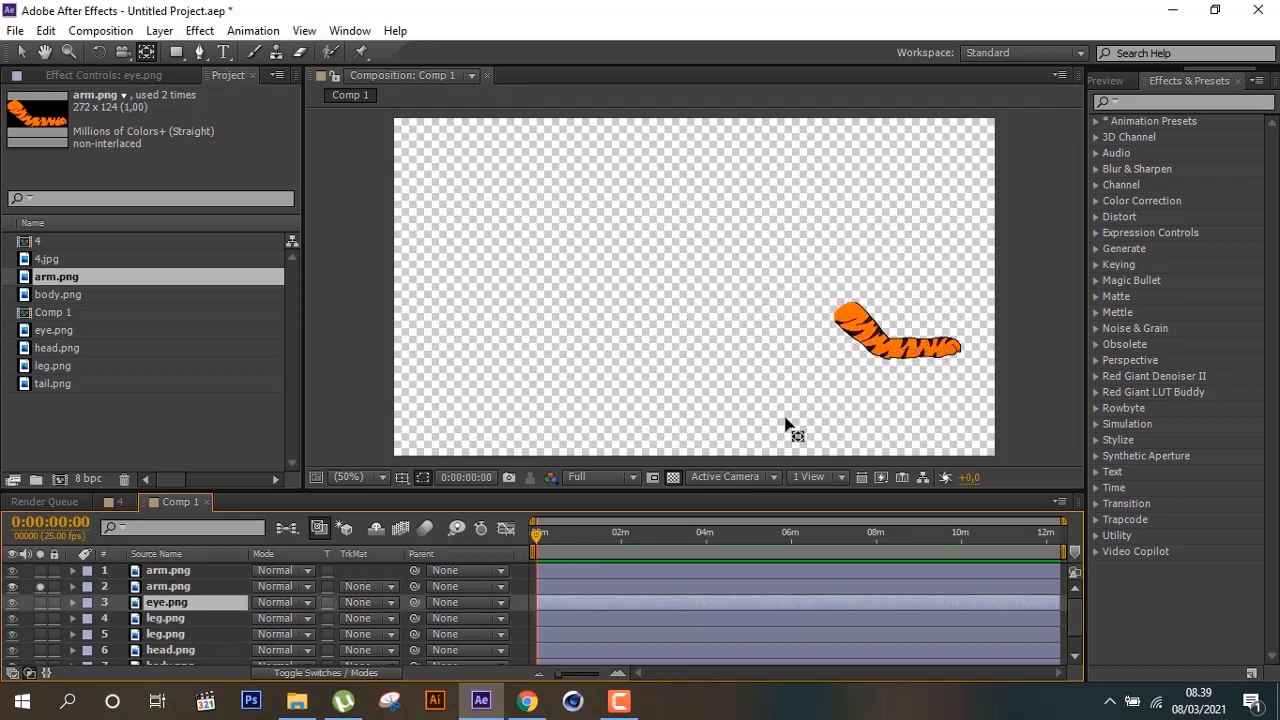
left_click(189, 588)
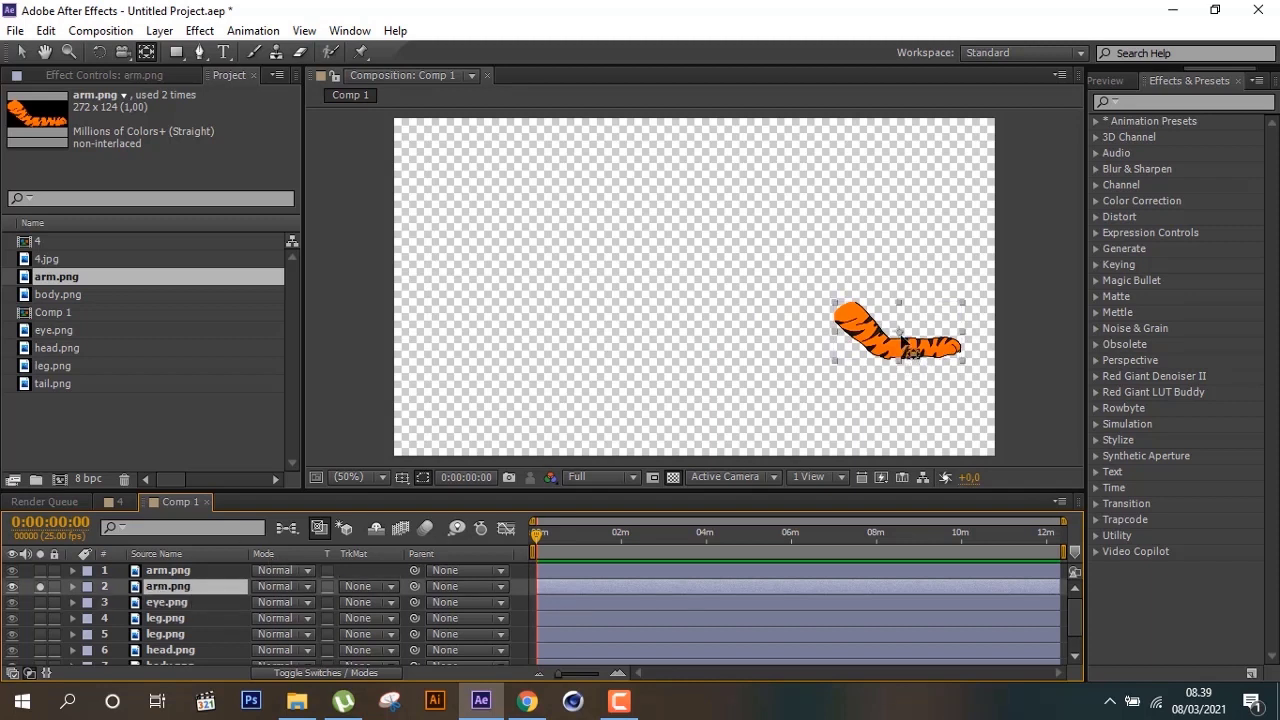
left_click_drag(887, 351, 845, 317)
left_click(165, 570)
Solo and inspect the first arm and first leg layers in turn, then unsolo them
left_click(40, 586)
left_click(39, 570)
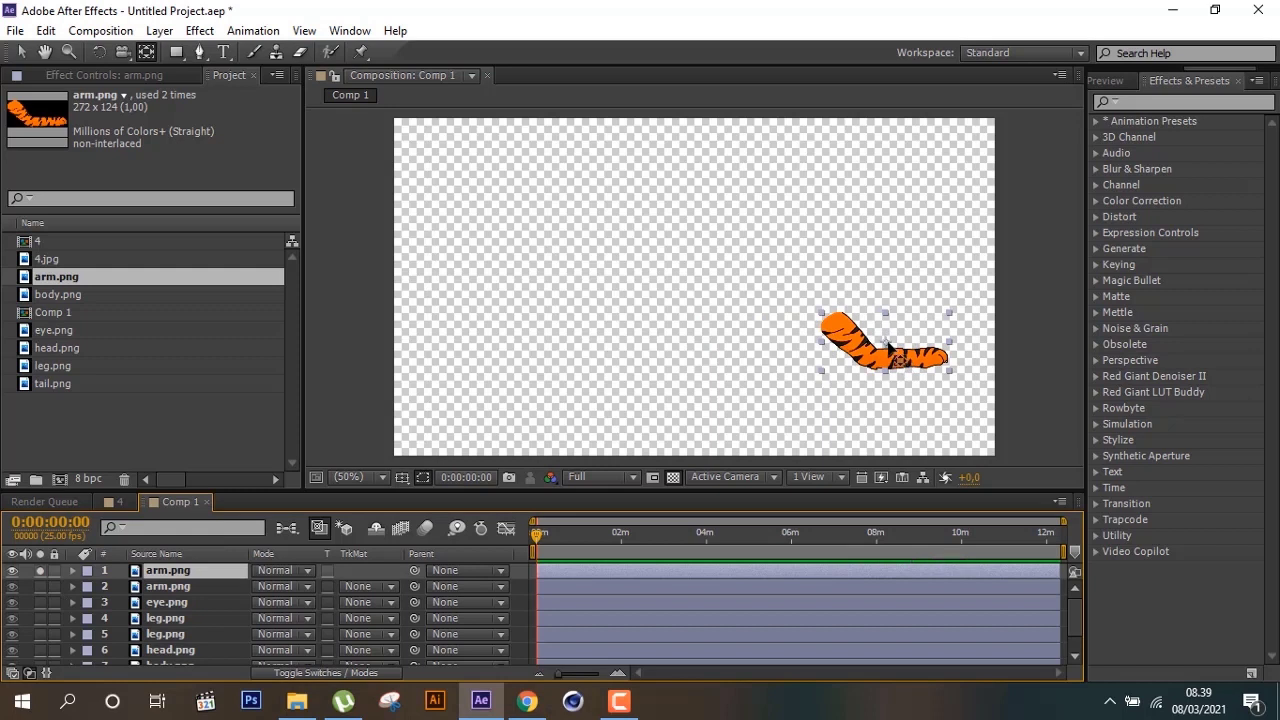
left_click(822, 318)
left_click(40, 571)
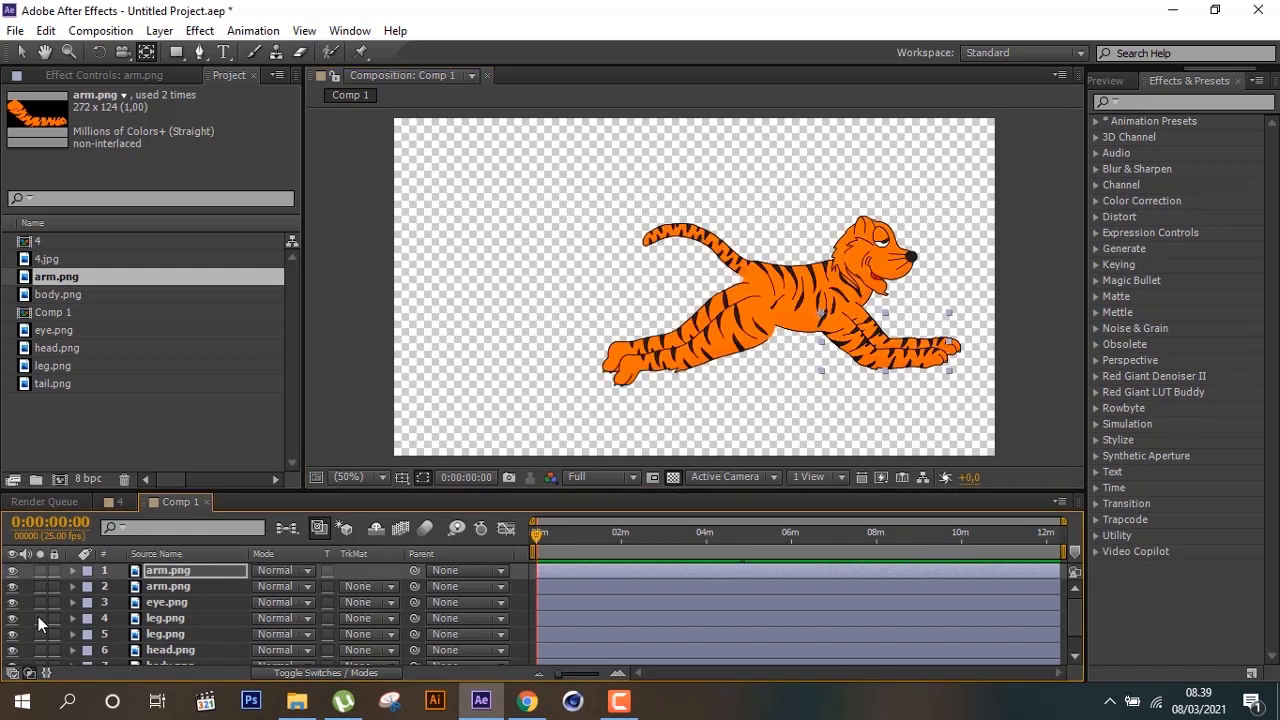
left_click(150, 620)
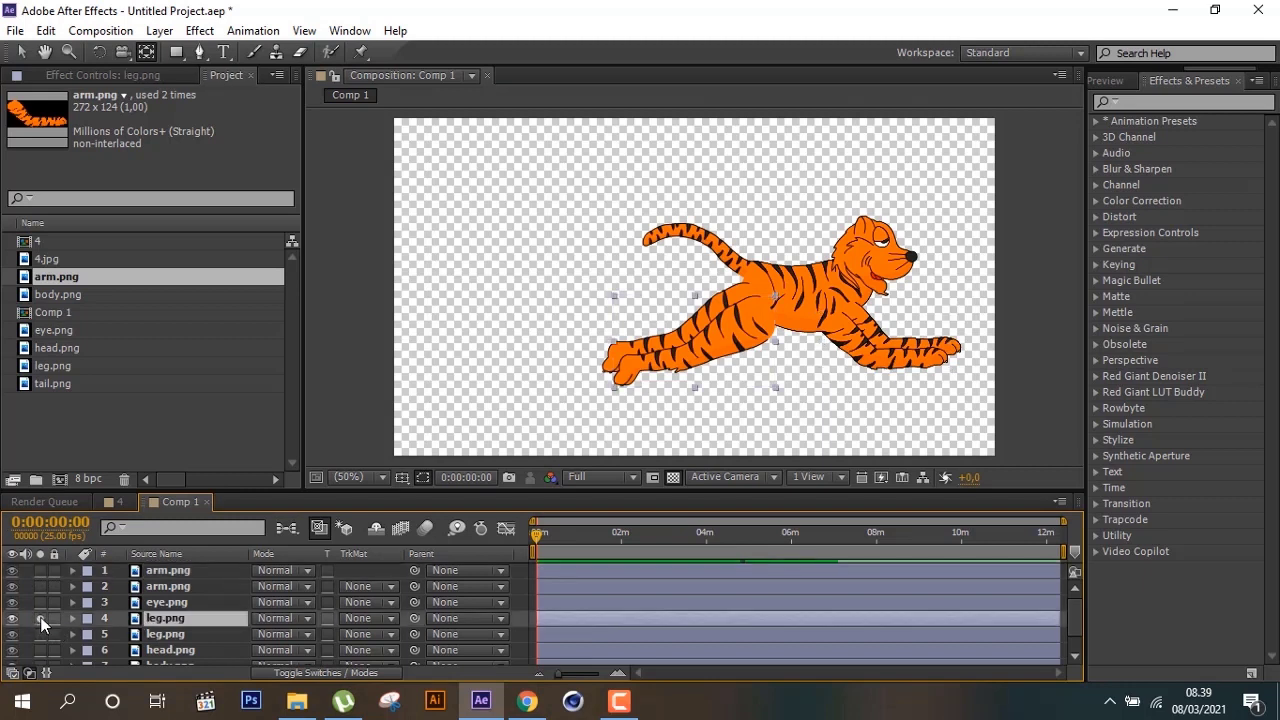
left_click(40, 618)
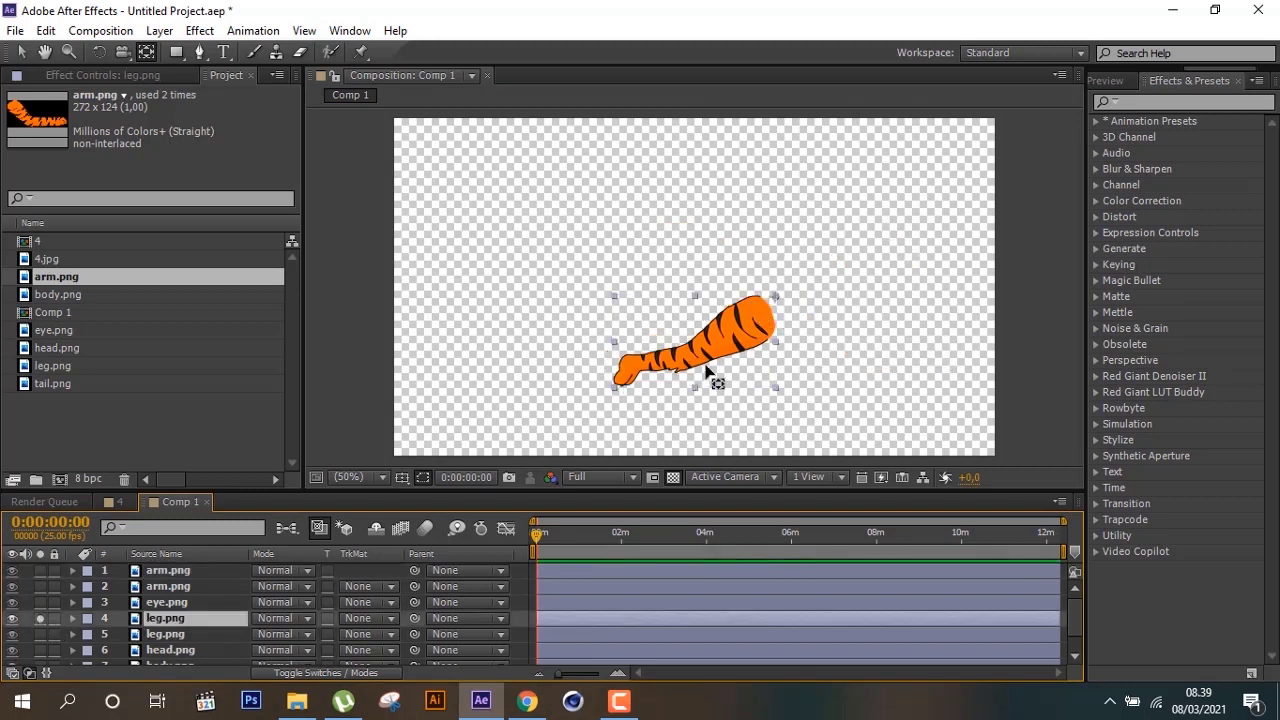
left_click(39, 618)
Solo the second leg and head layers in turn, then unsolo to show the whole tiger
left_click(40, 633)
left_click(166, 634)
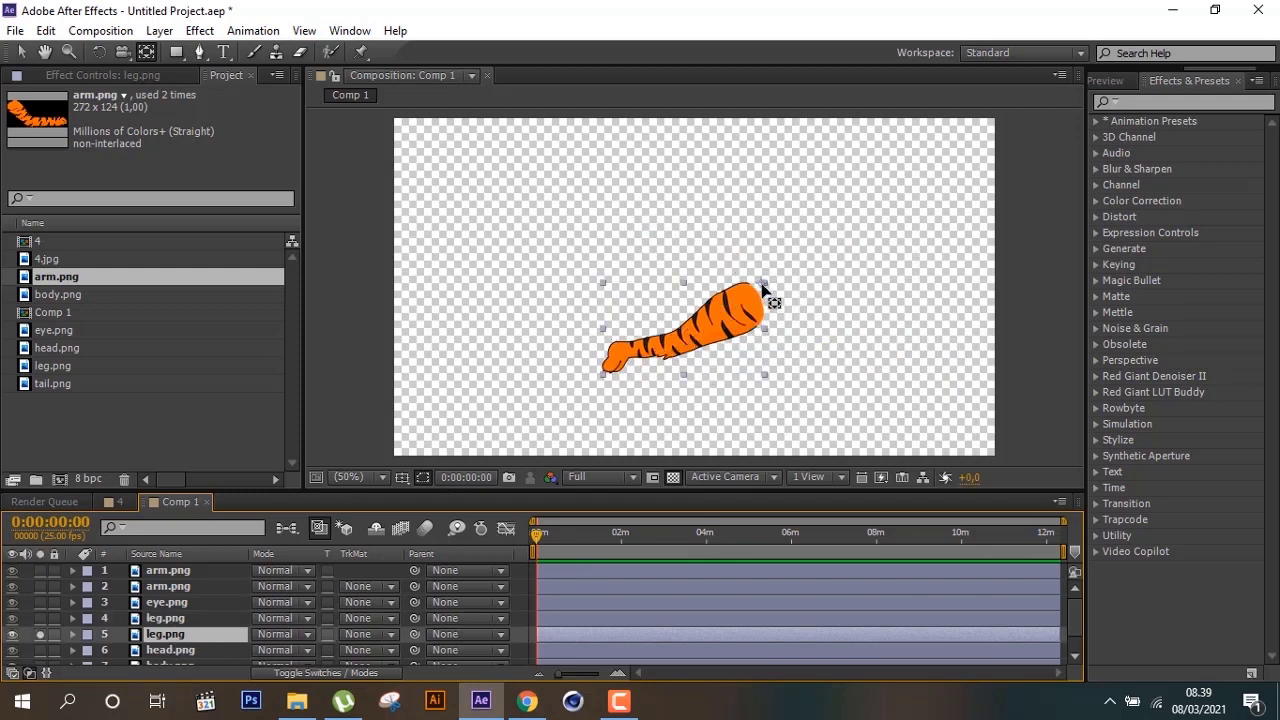
scroll(210, 606, "down", 2)
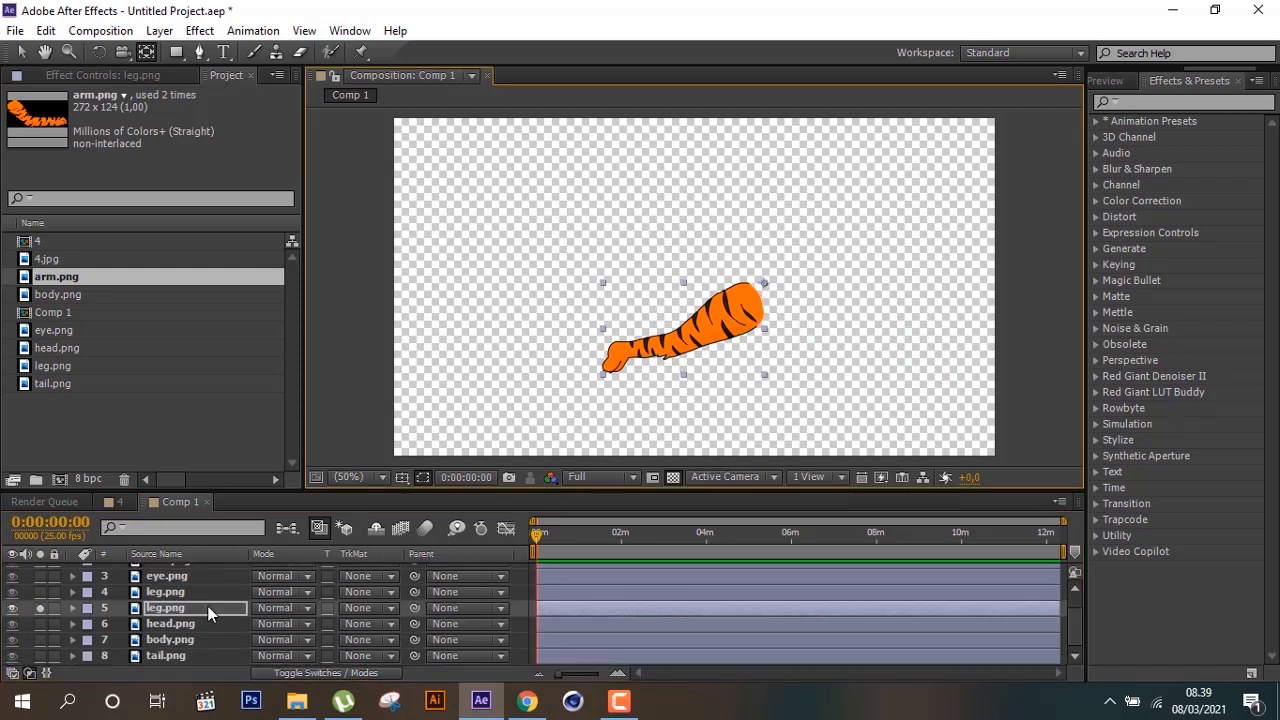
left_click(185, 625)
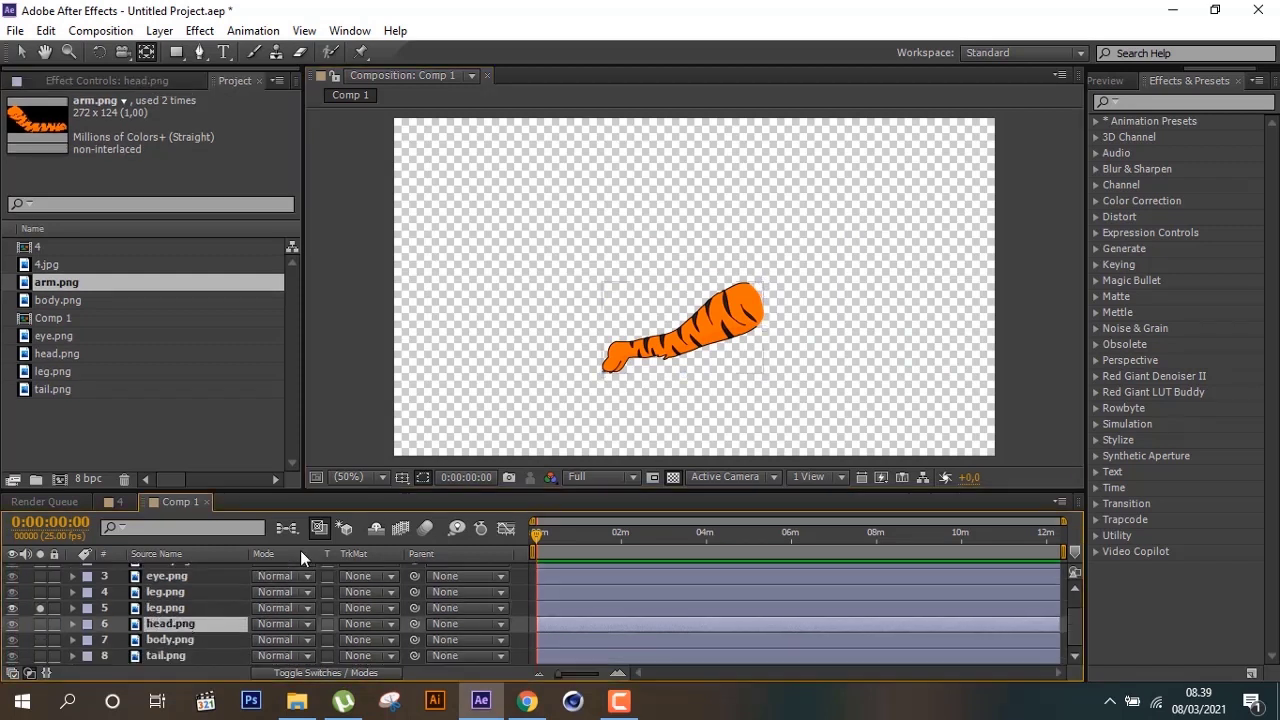
left_click(40, 607)
left_click(40, 623)
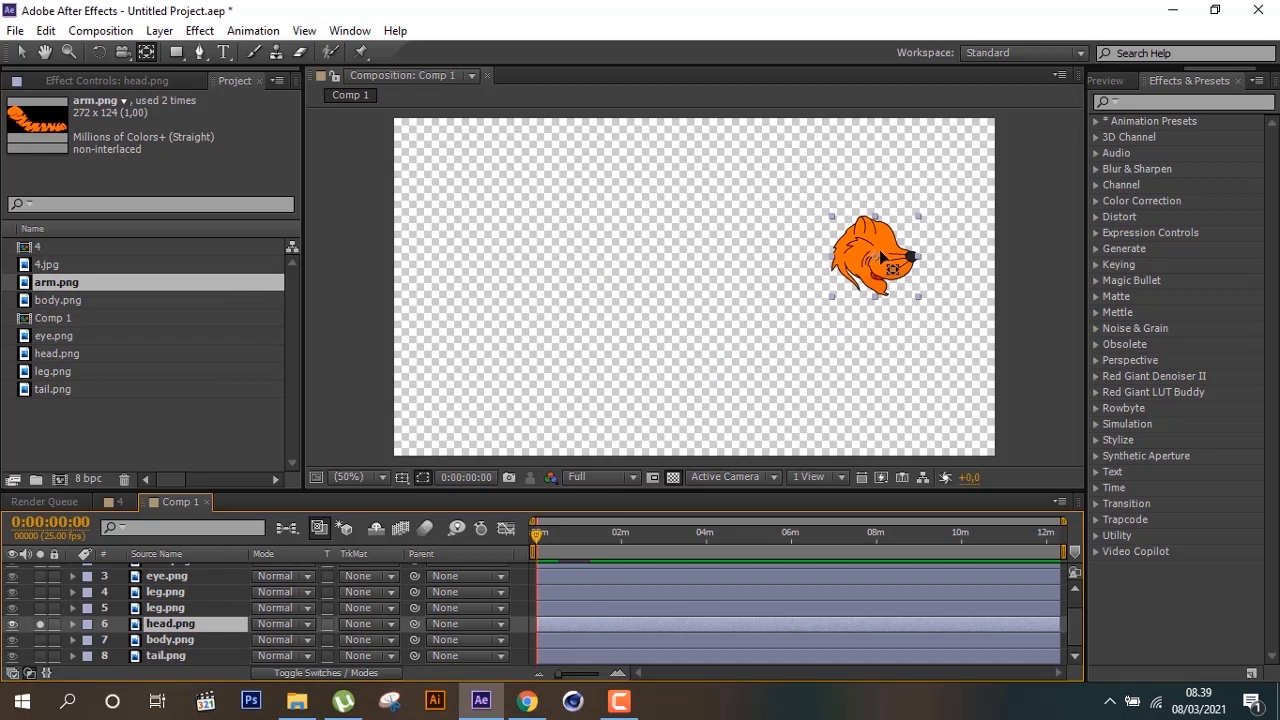
left_click(845, 268)
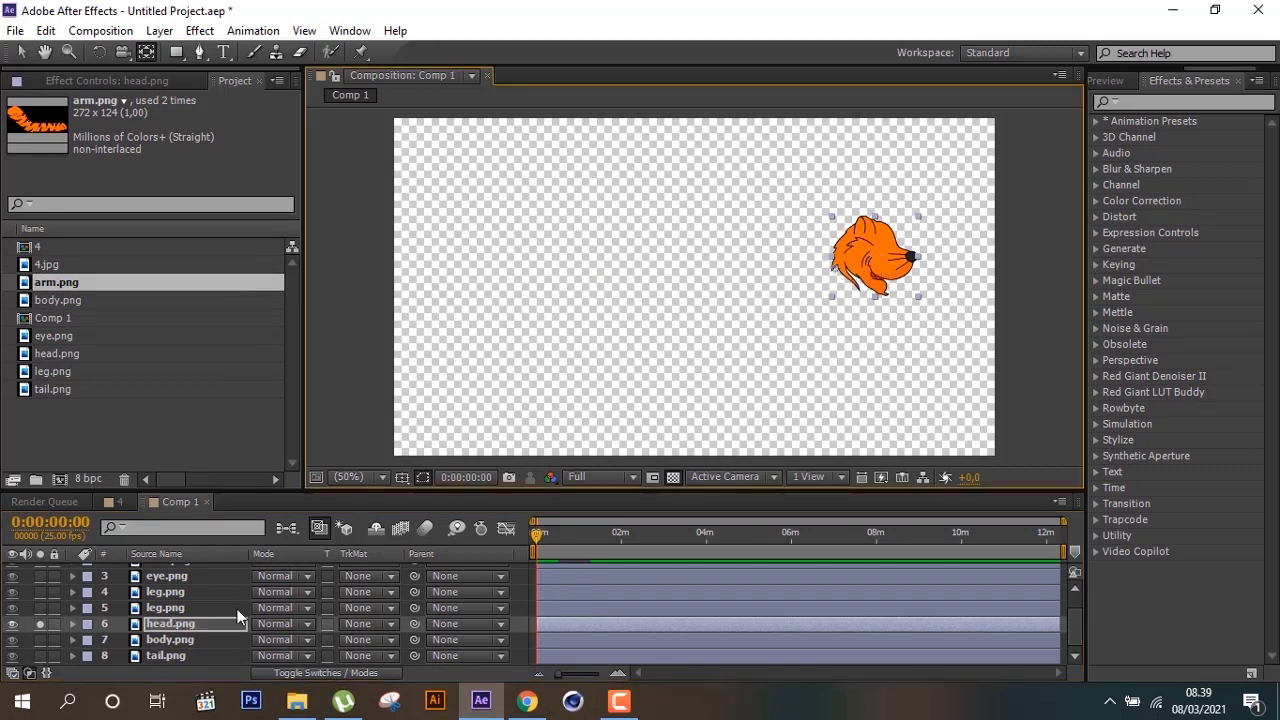
left_click(40, 623)
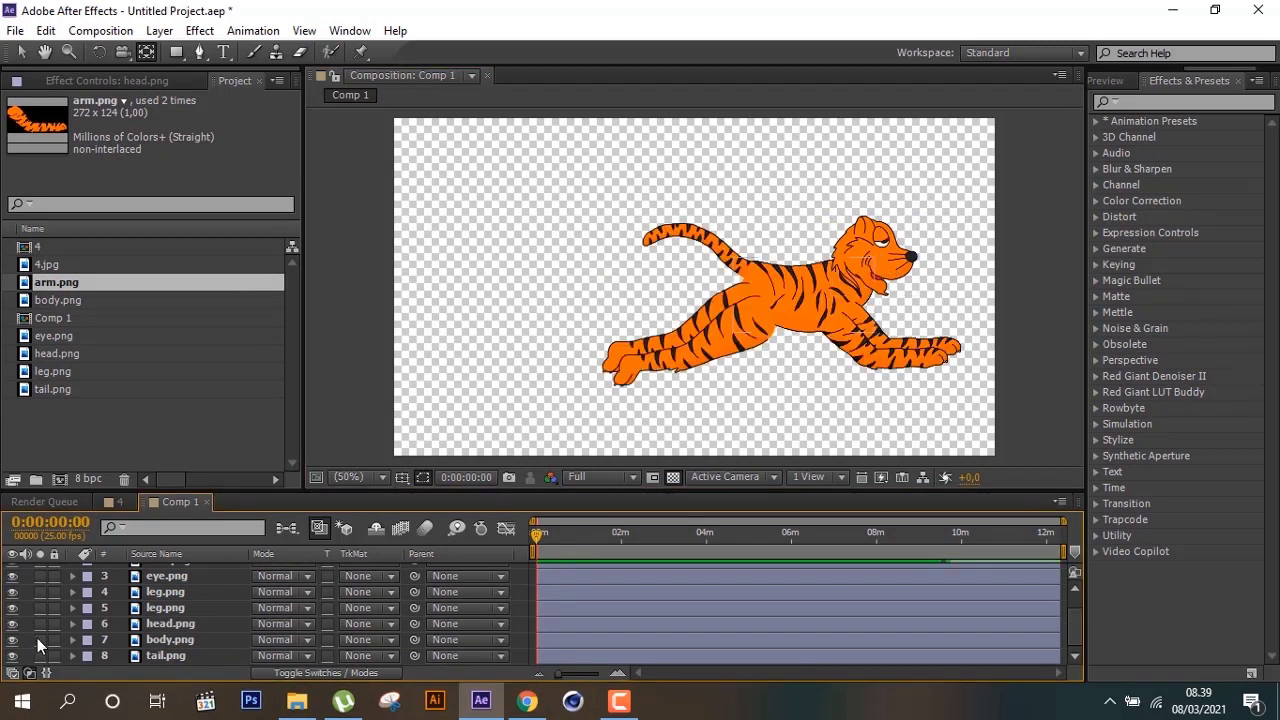
Solo the body and tail layers in turn, then unsolo the tail
left_click(39, 640)
left_click(177, 640)
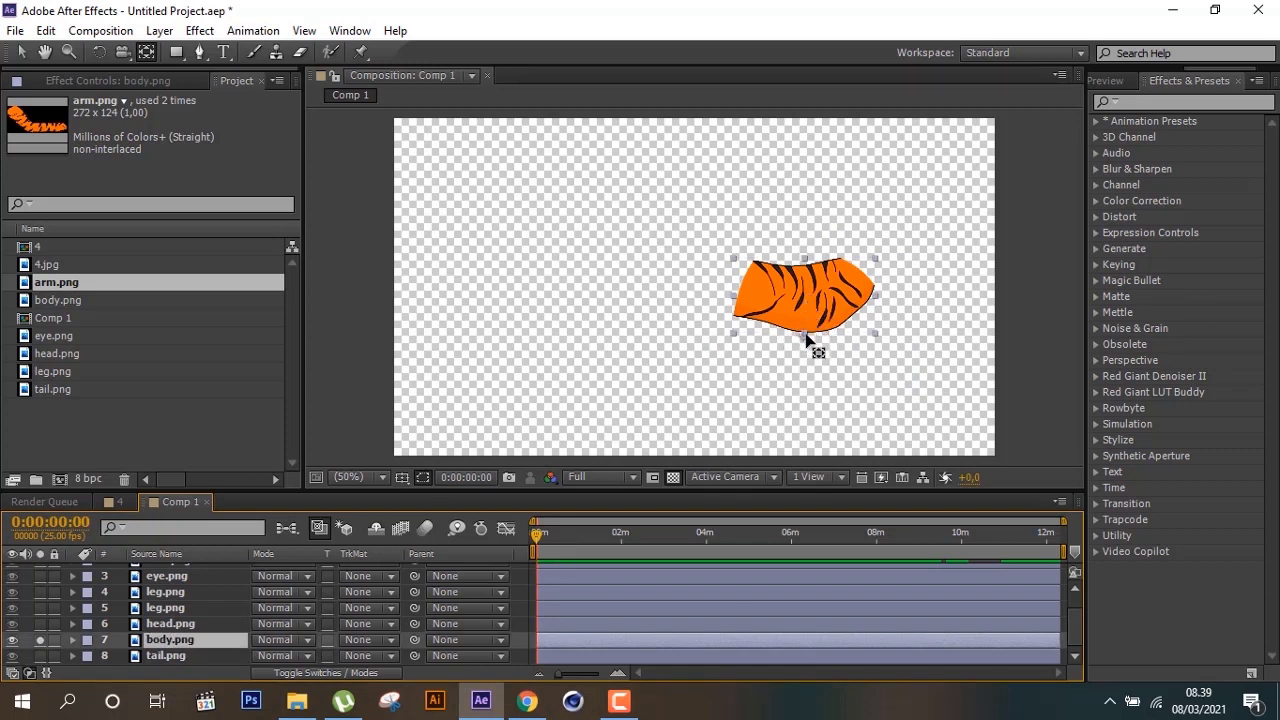
left_click(40, 644)
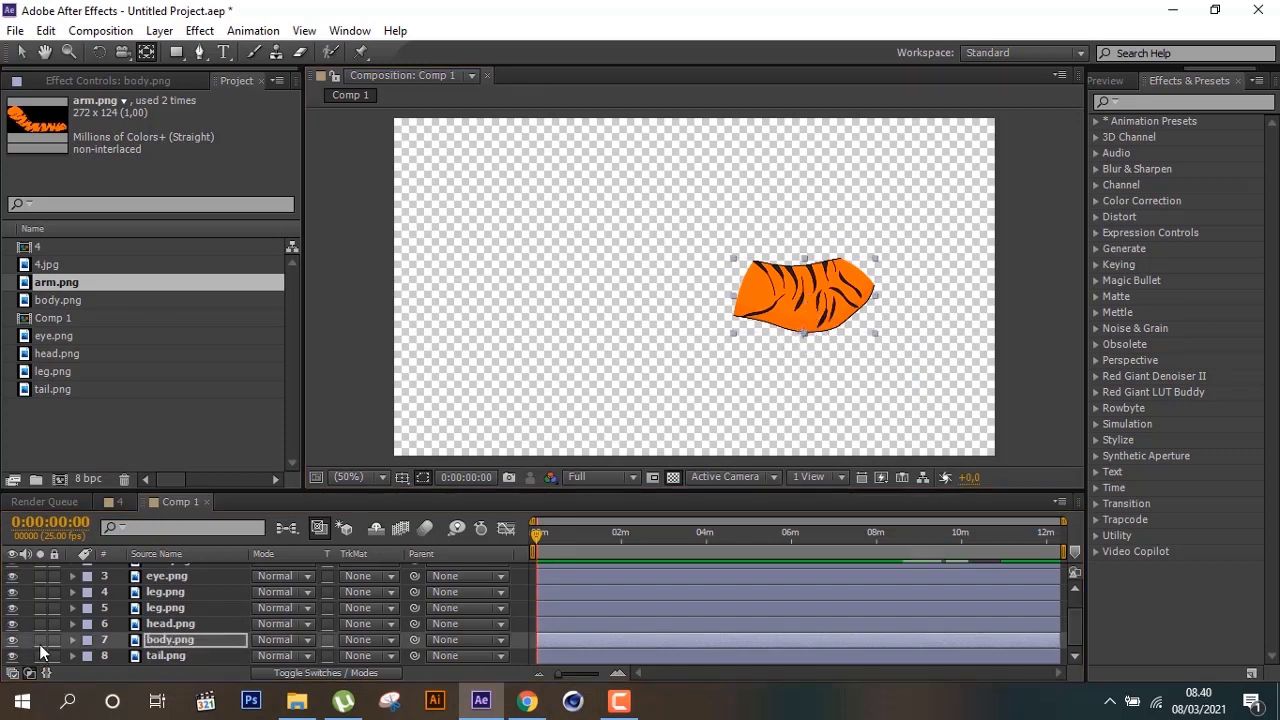
left_click(40, 656)
left_click(159, 655)
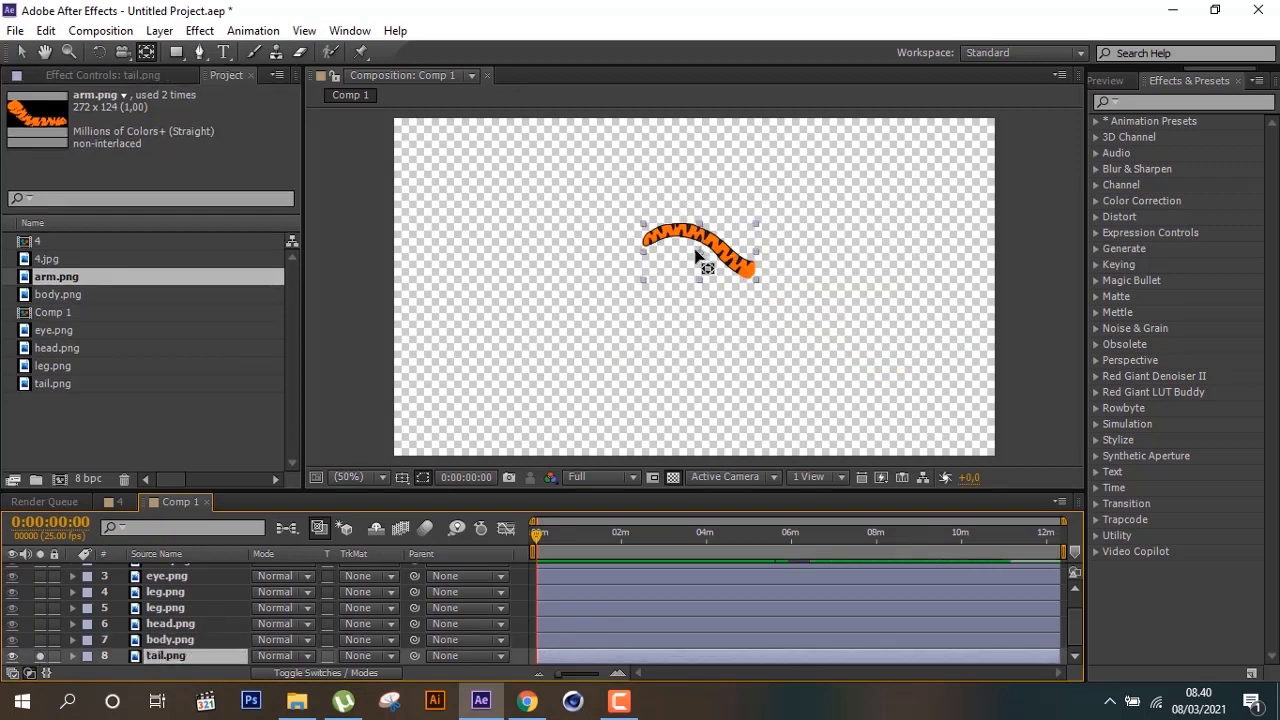
left_click(757, 288)
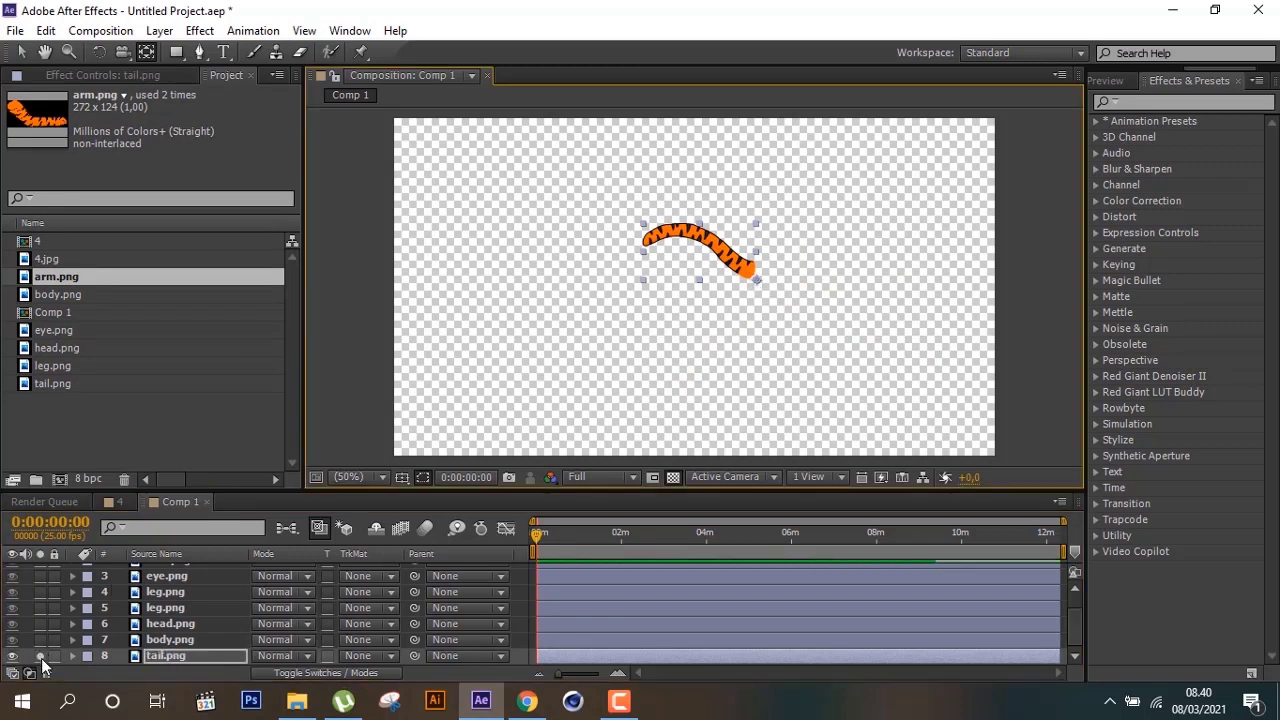
left_click(41, 656)
Parent eye.png to 6. head.png, deselect it, and select the tail layer
left_click(182, 577)
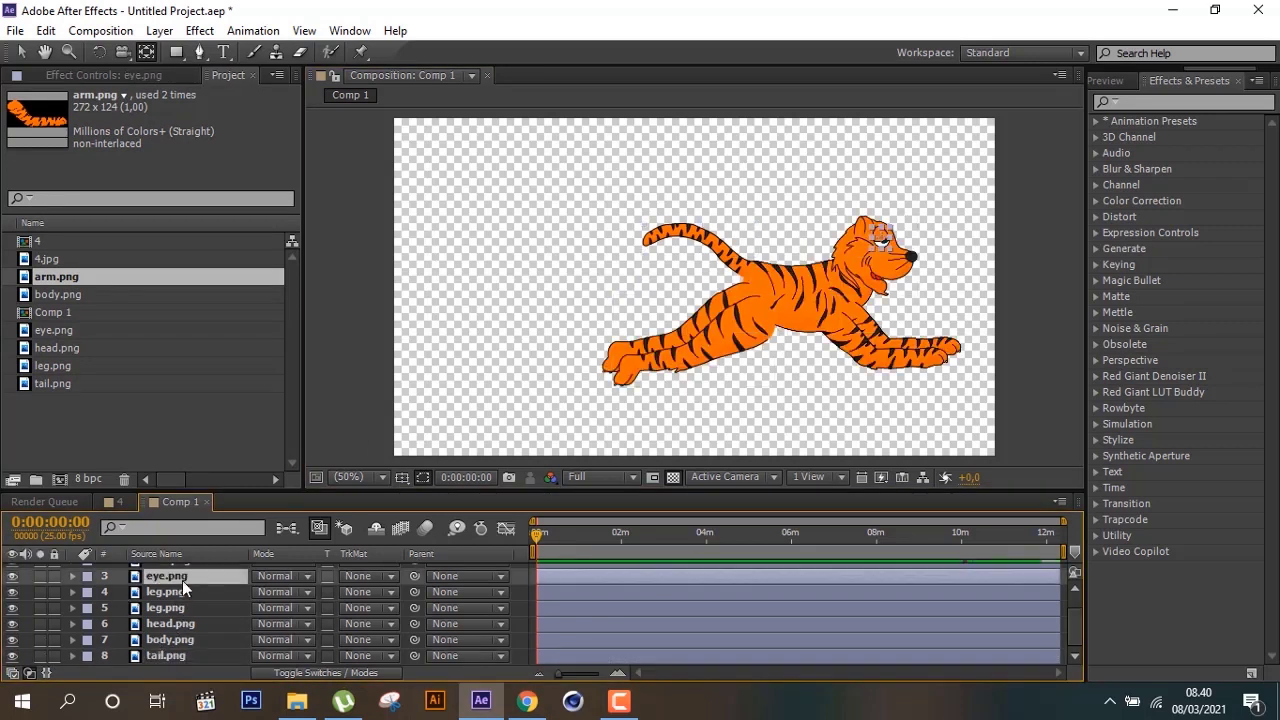
left_click(481, 577)
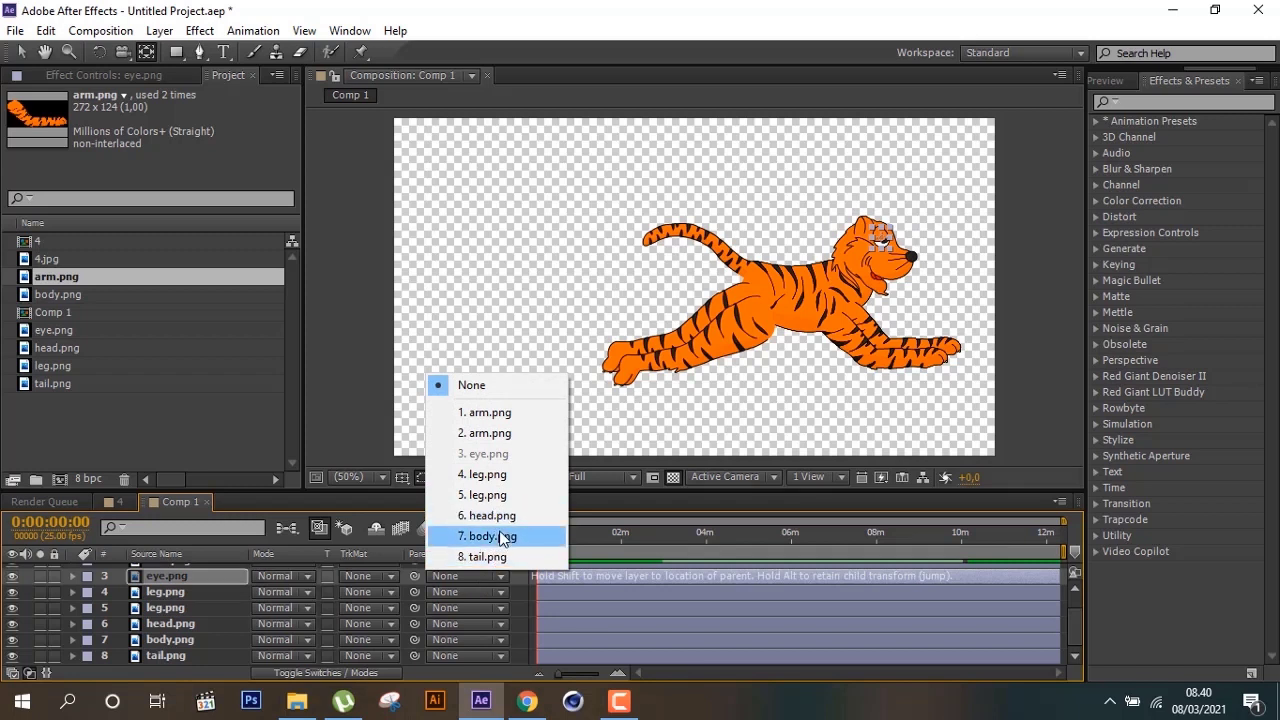
left_click(505, 516)
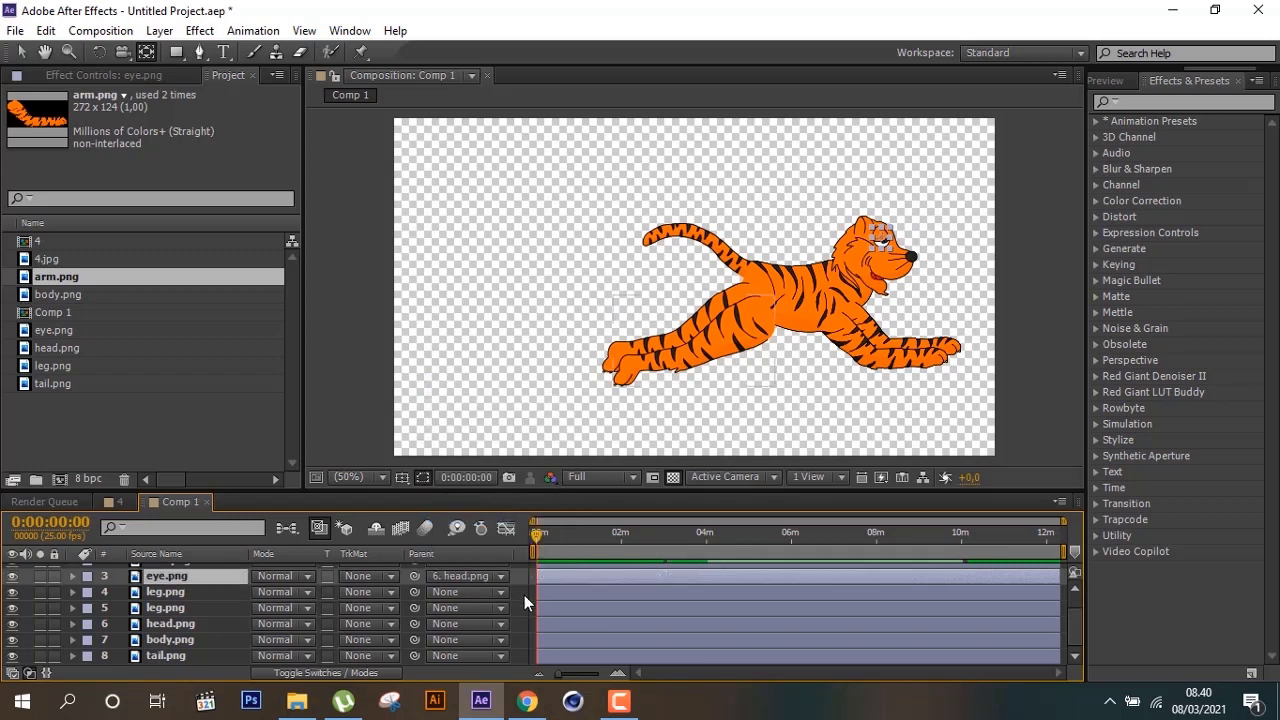
left_click(674, 400)
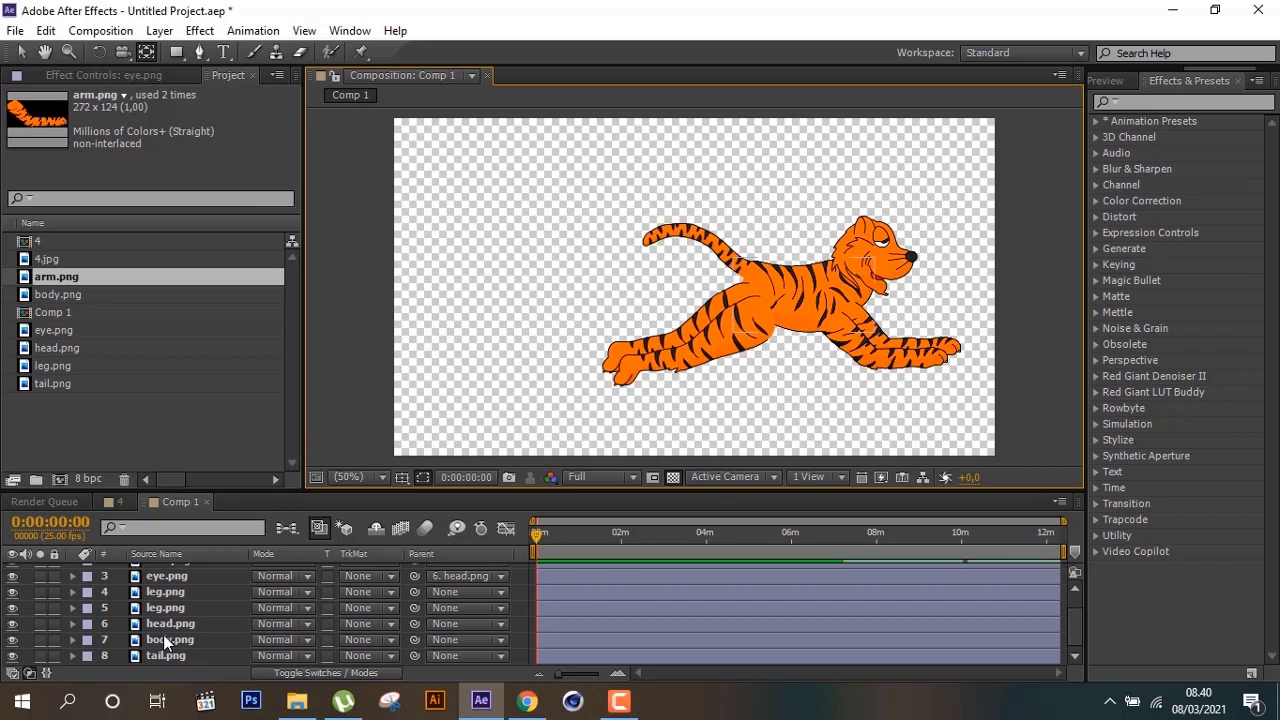
left_click(157, 659)
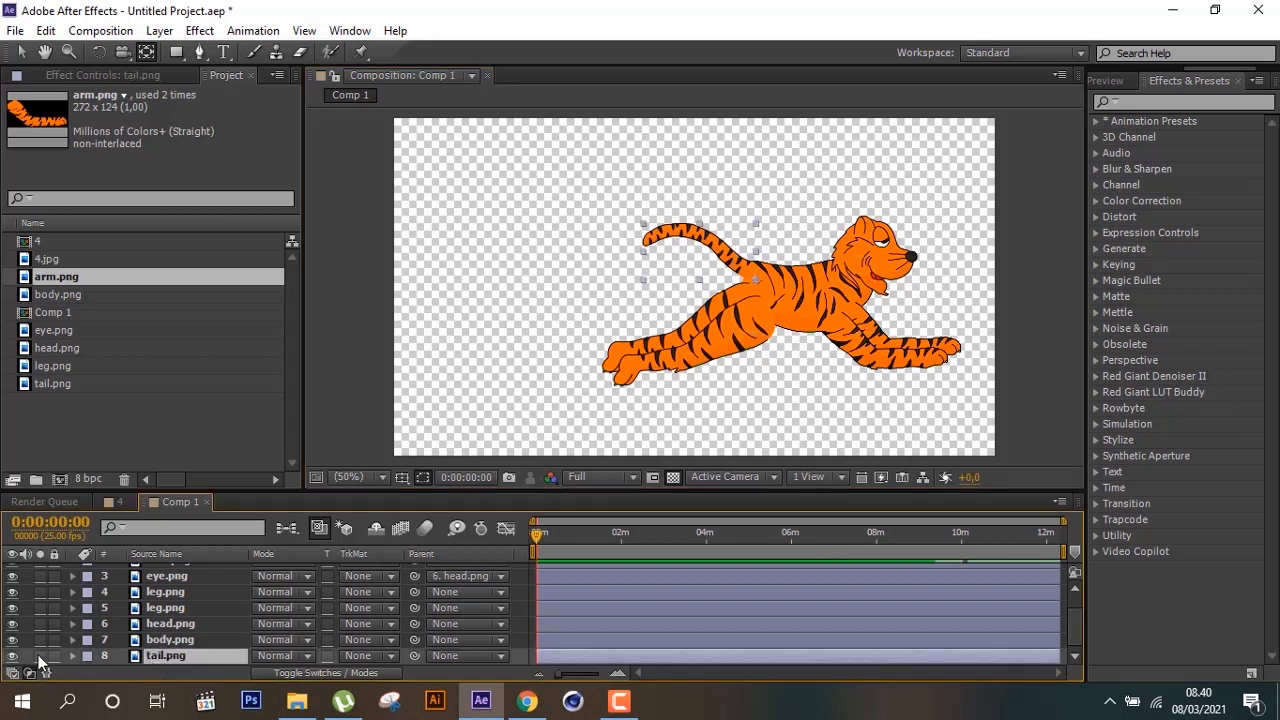
left_click(40, 656)
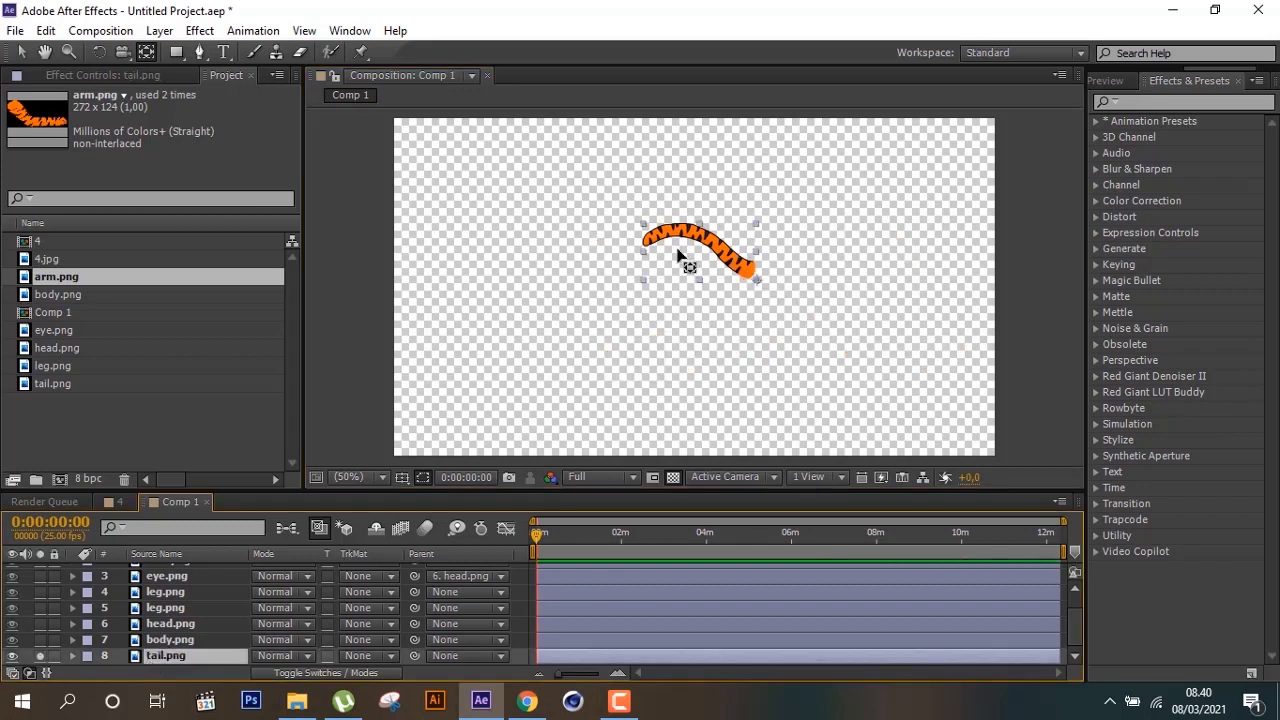
key("period")
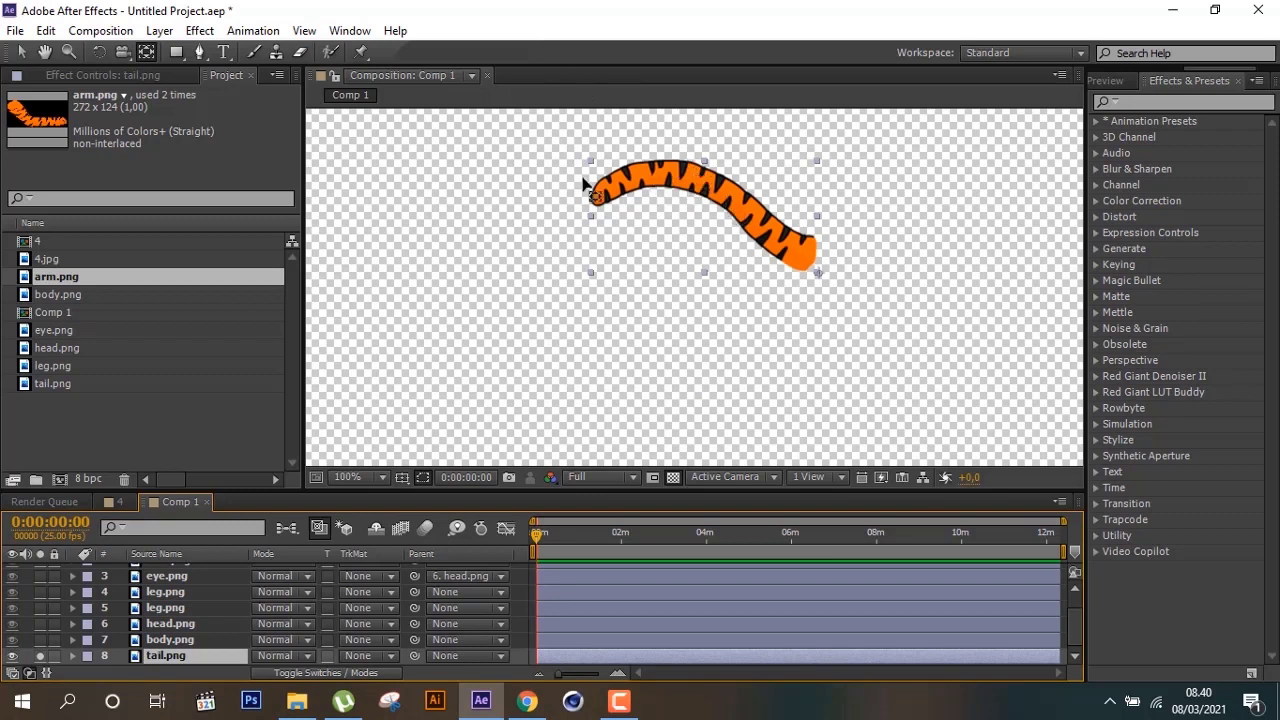
left_click(21, 52)
left_click(556, 136)
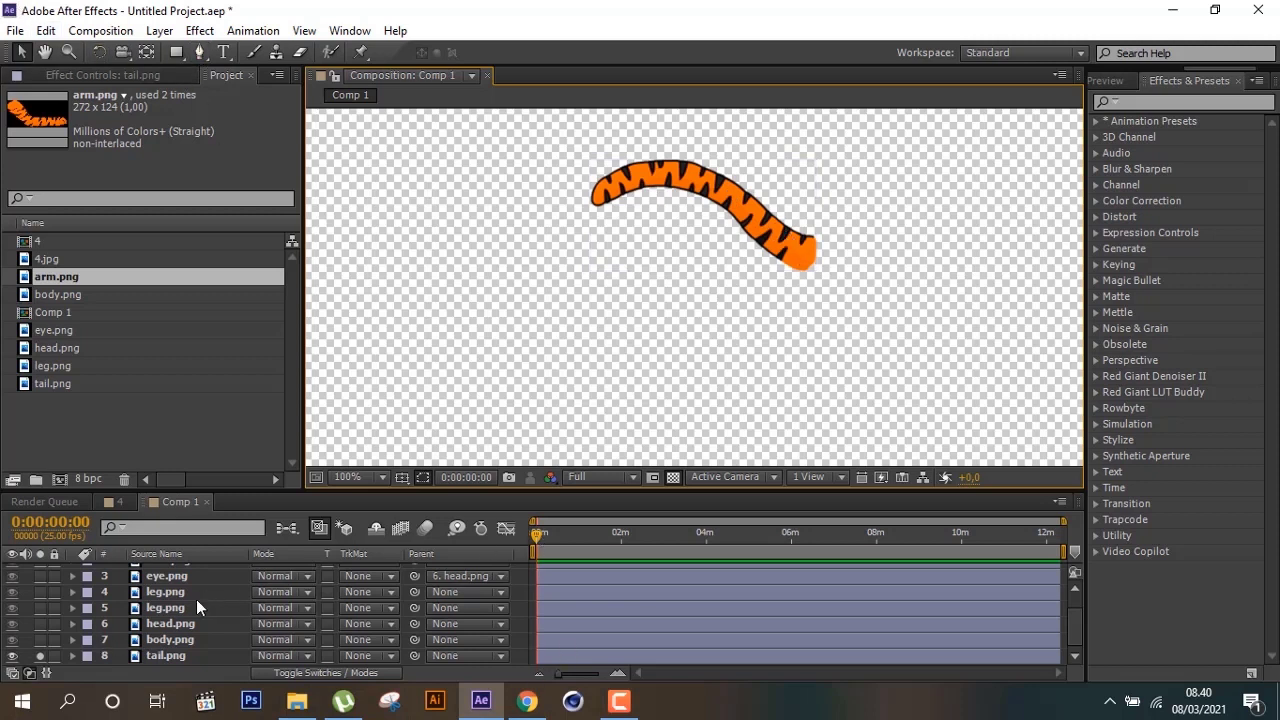
left_click(166, 655)
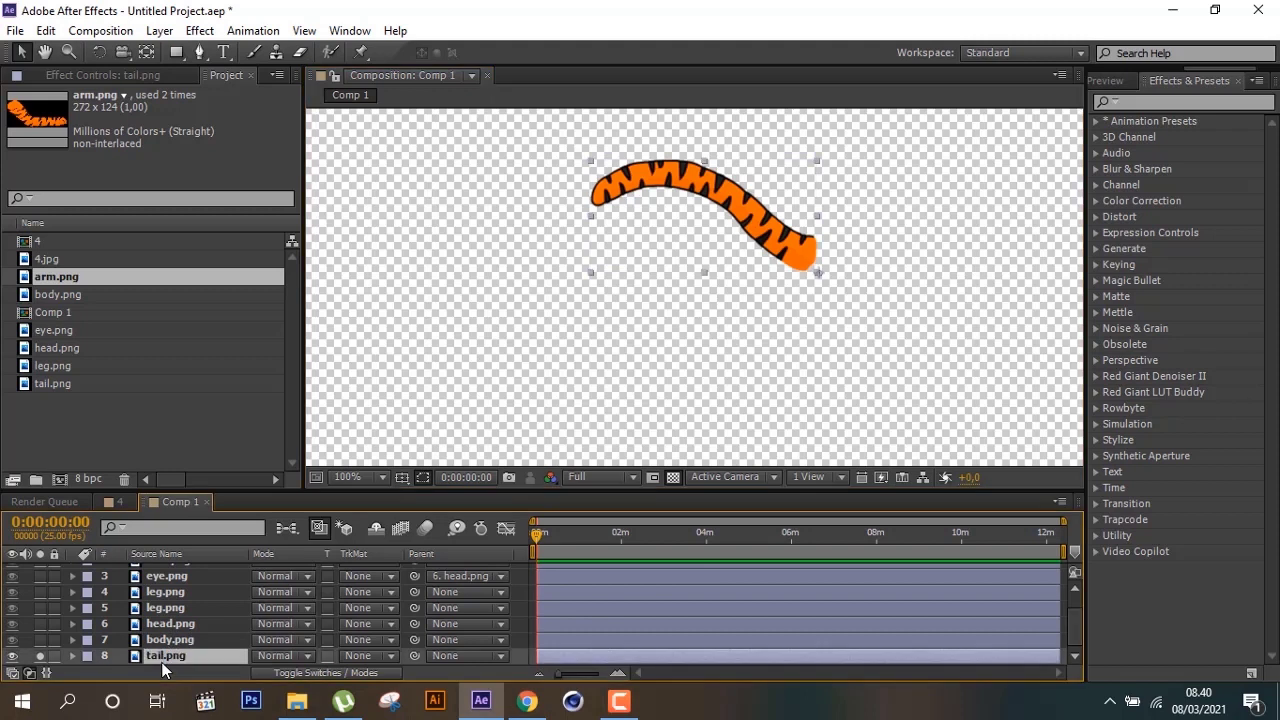
left_click(792, 540)
Change Comp 1's duration from 0:12:20:02 to 0:00:20:02 and return the playhead to the start
left_click(777, 542)
left_click(101, 30)
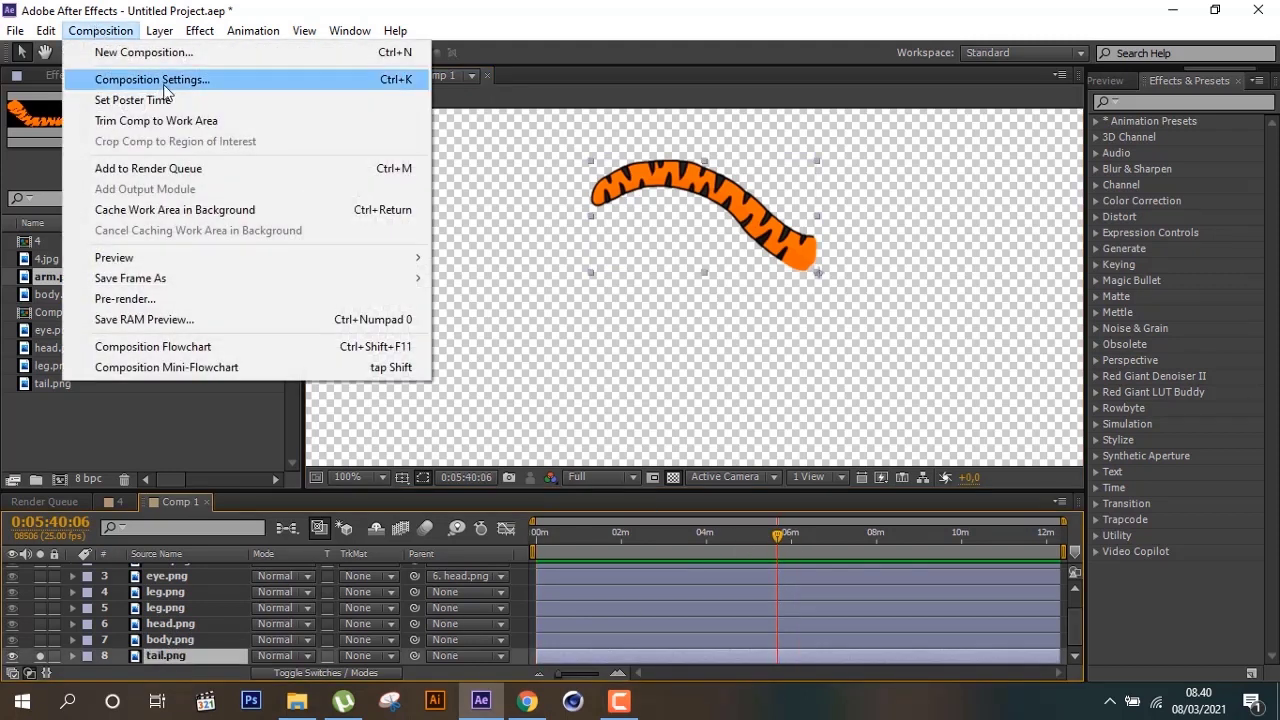
left_click(152, 80)
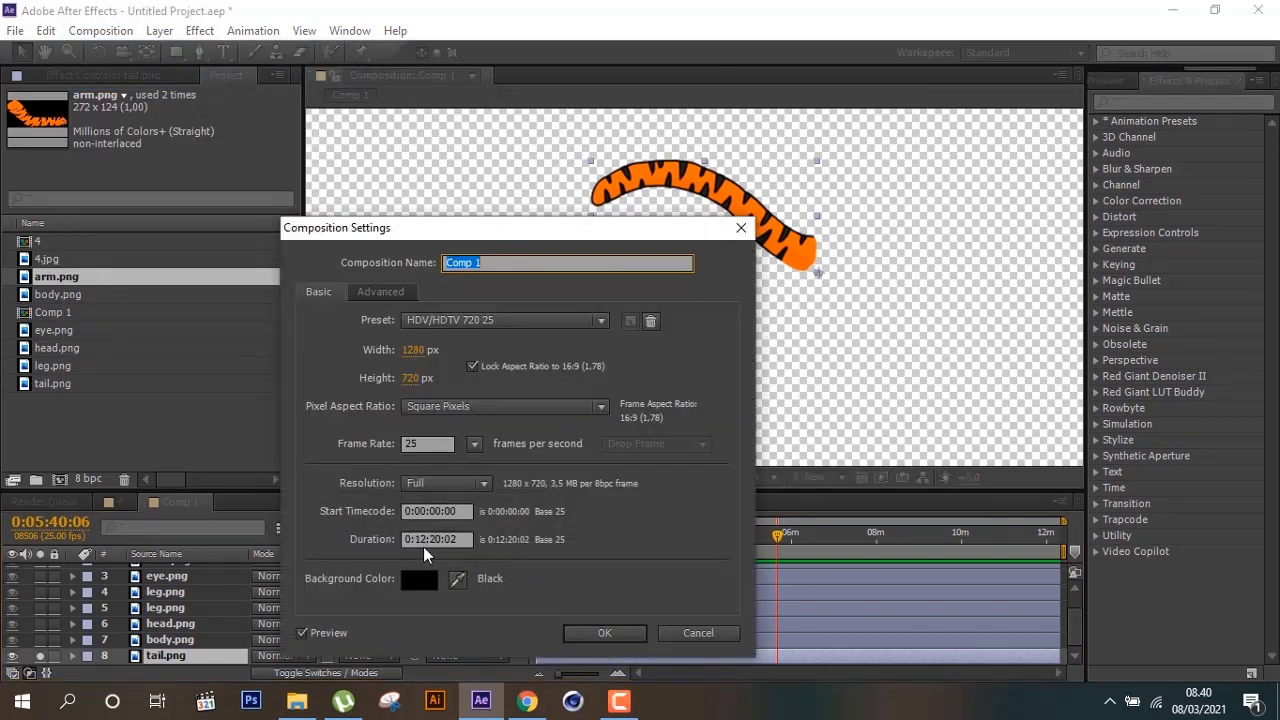
left_click_drag(427, 542, 409, 543)
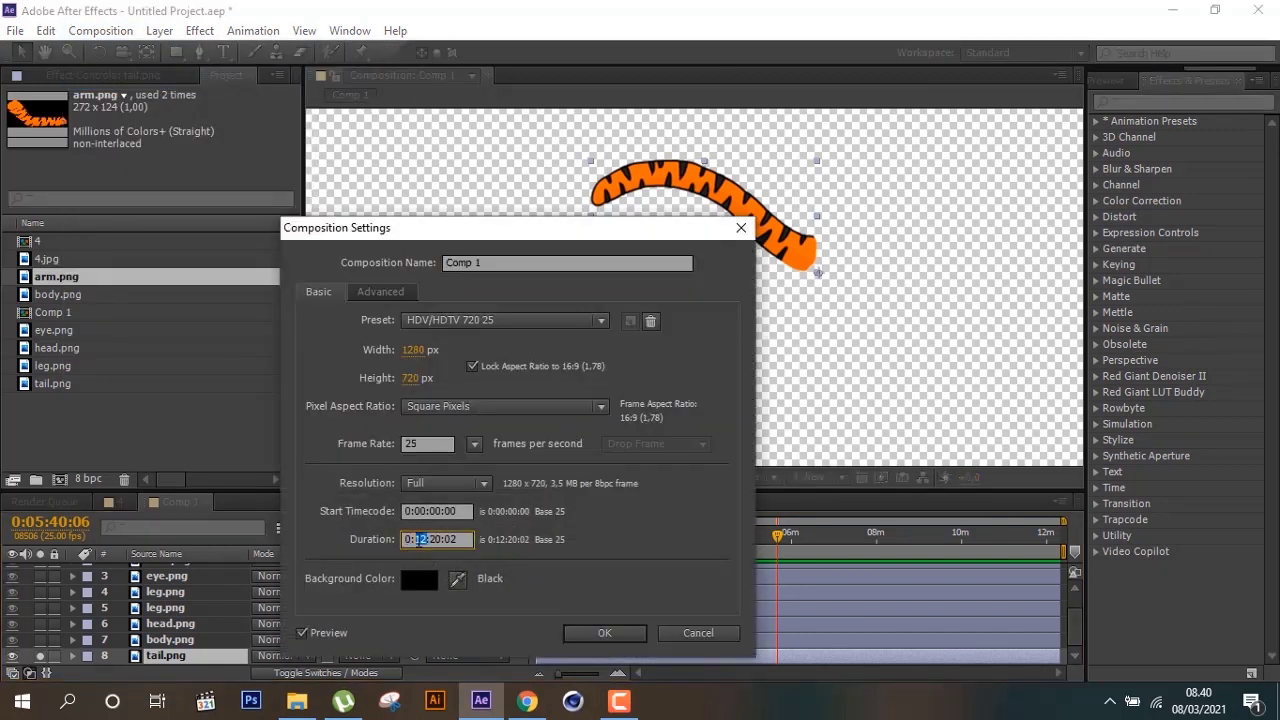
type("00")
key("Return")
left_click(555, 545)
left_click_drag(545, 548, 481, 555)
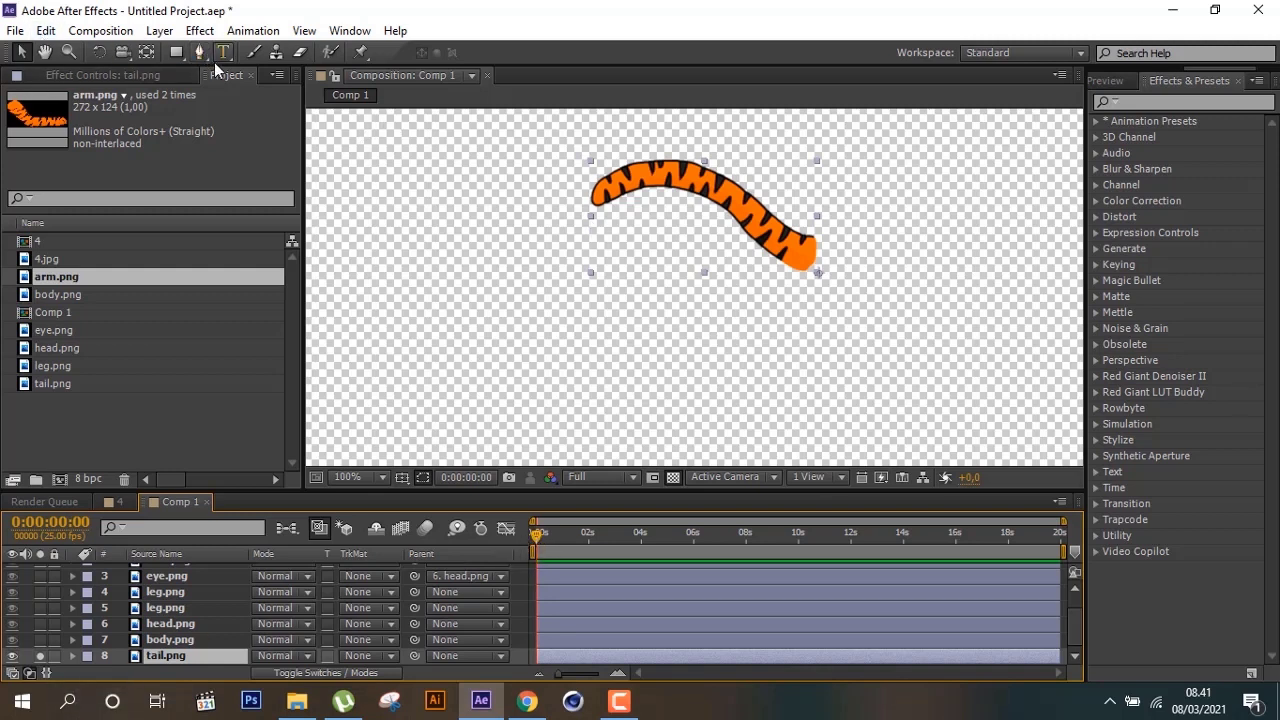
Place puppet pins at the tail's tip, middle and left end
left_click(360, 54)
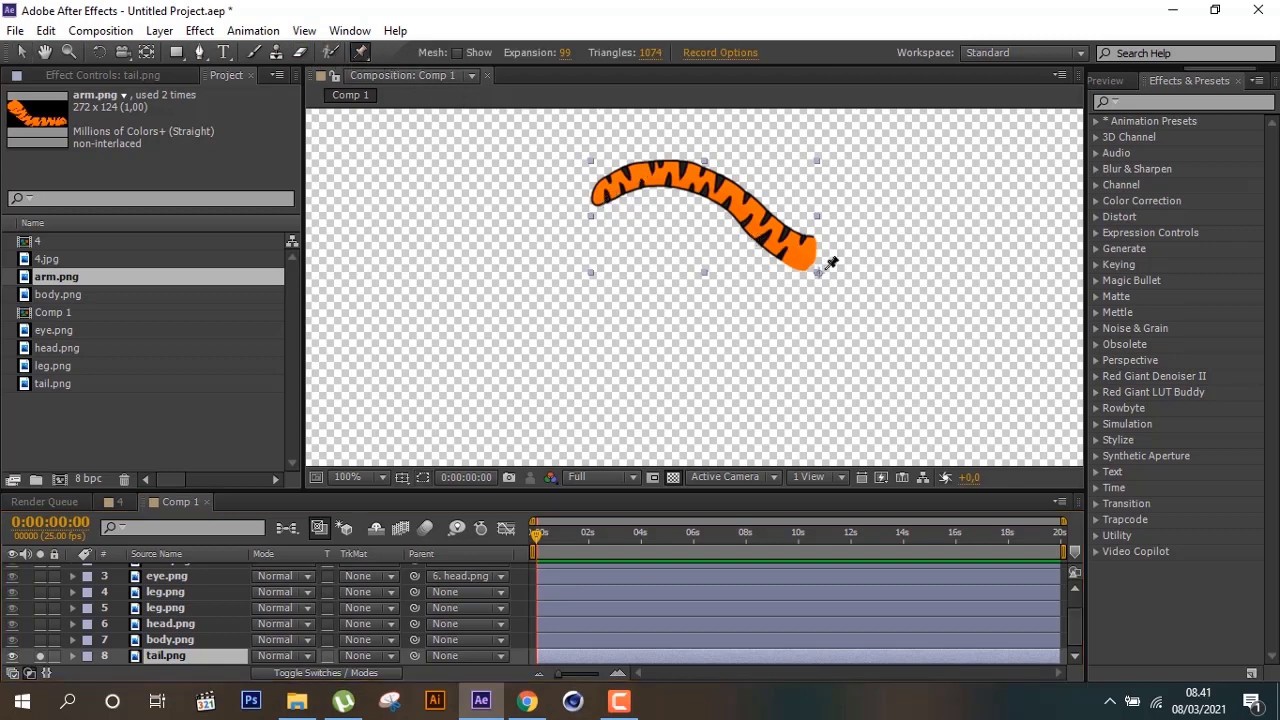
left_click(809, 257)
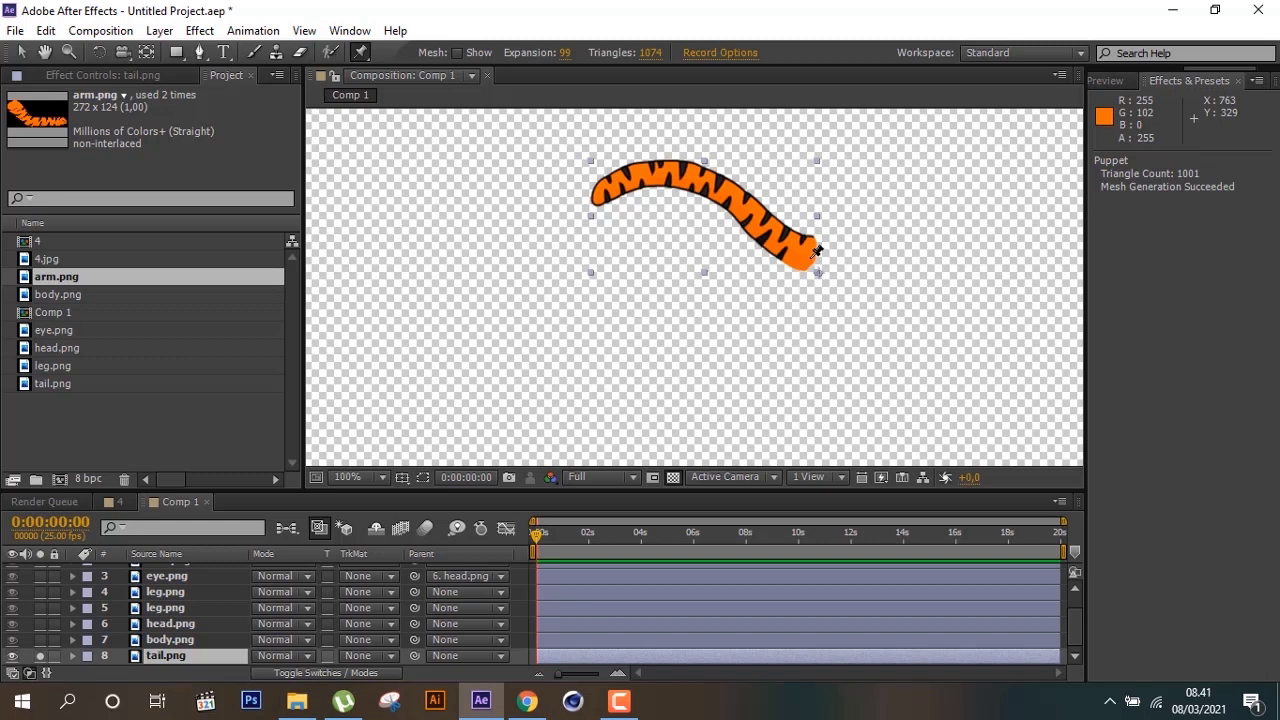
left_click(725, 192)
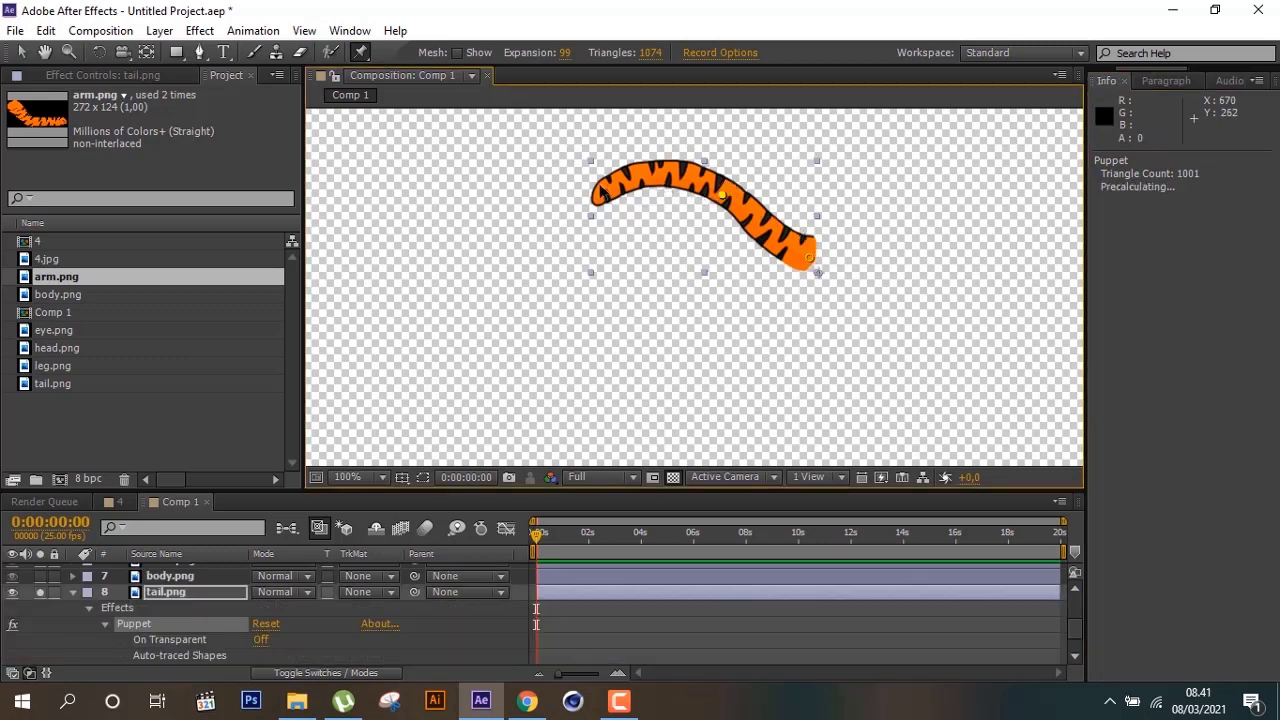
left_click(594, 197)
Reselect the tail layer and return to the Puppet Pin tool
left_click(200, 592)
left_click(22, 52)
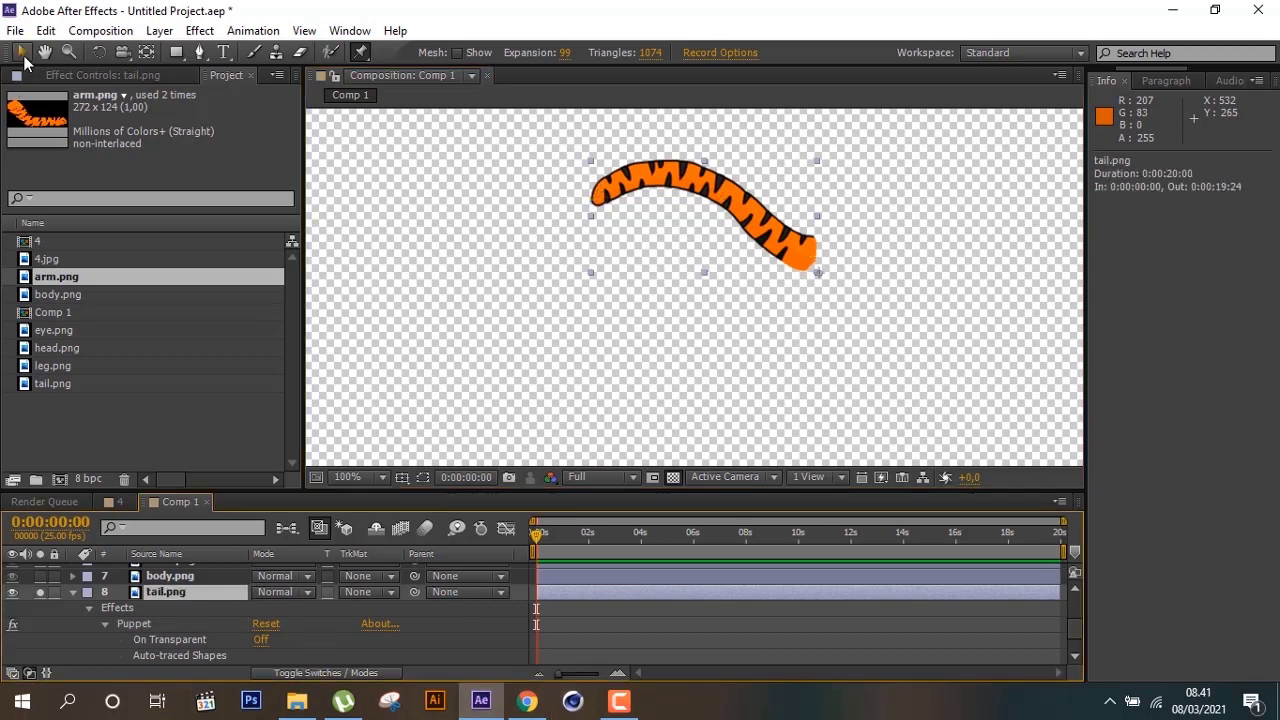
left_click(436, 649)
left_click(204, 596)
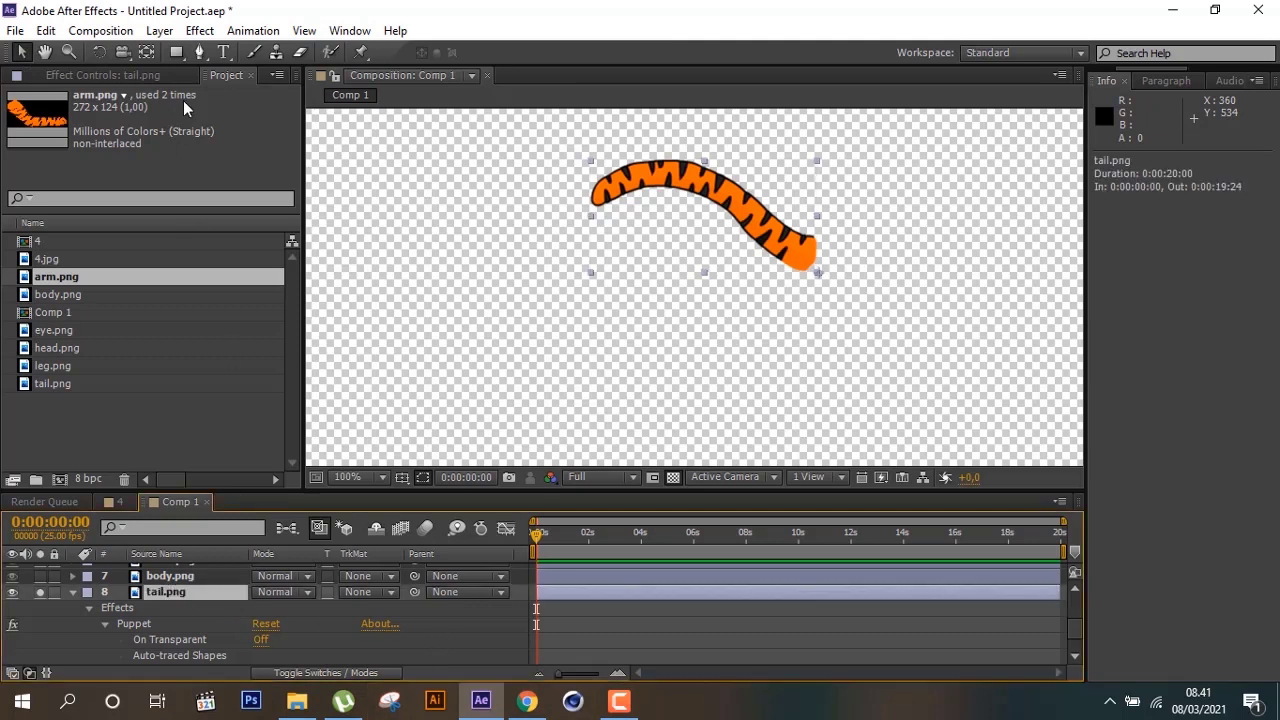
left_click(362, 53)
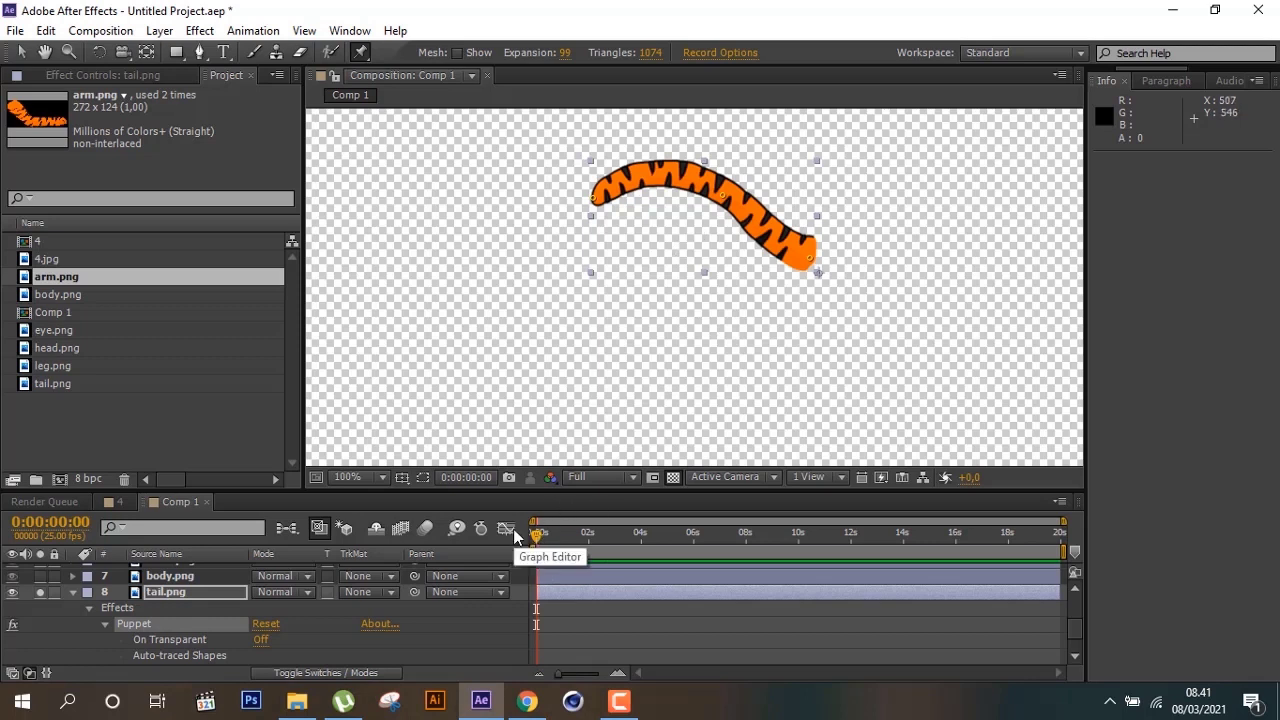
Undo an accidental tail move, advance ten frames, and bend the tail's left end downward
key("Left")
key("shift+Right")
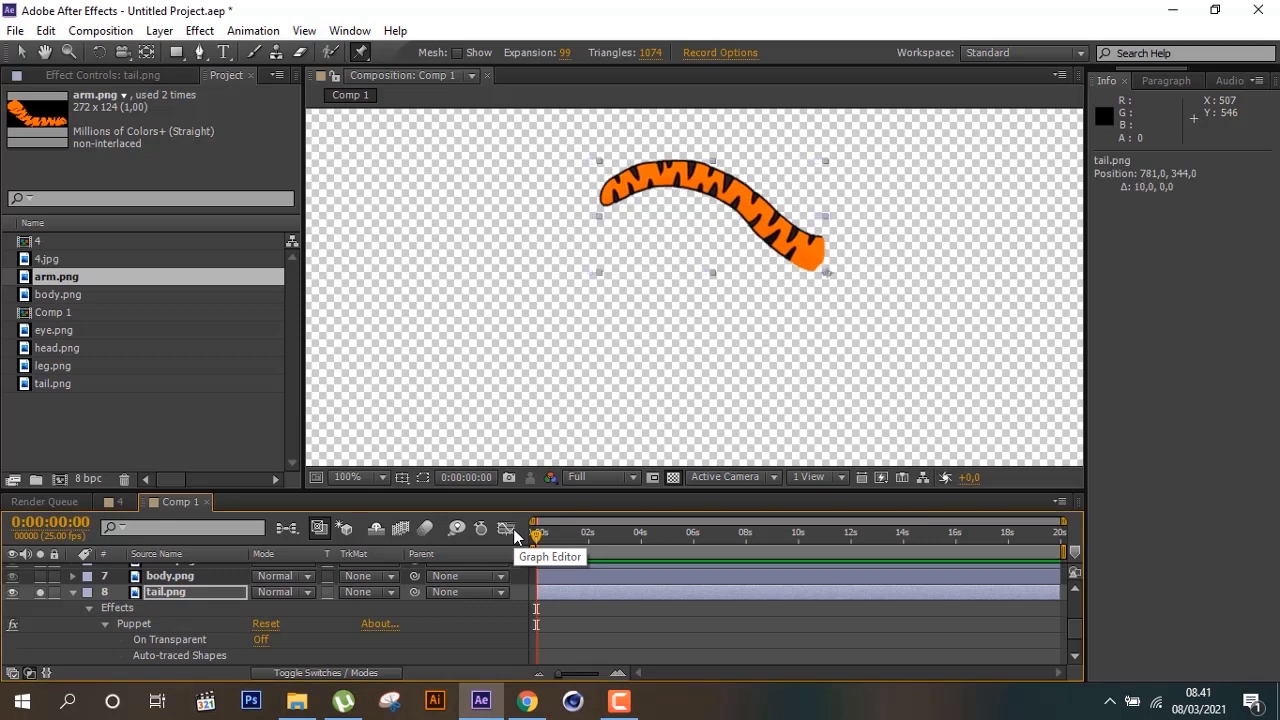
key("ctrl+z")
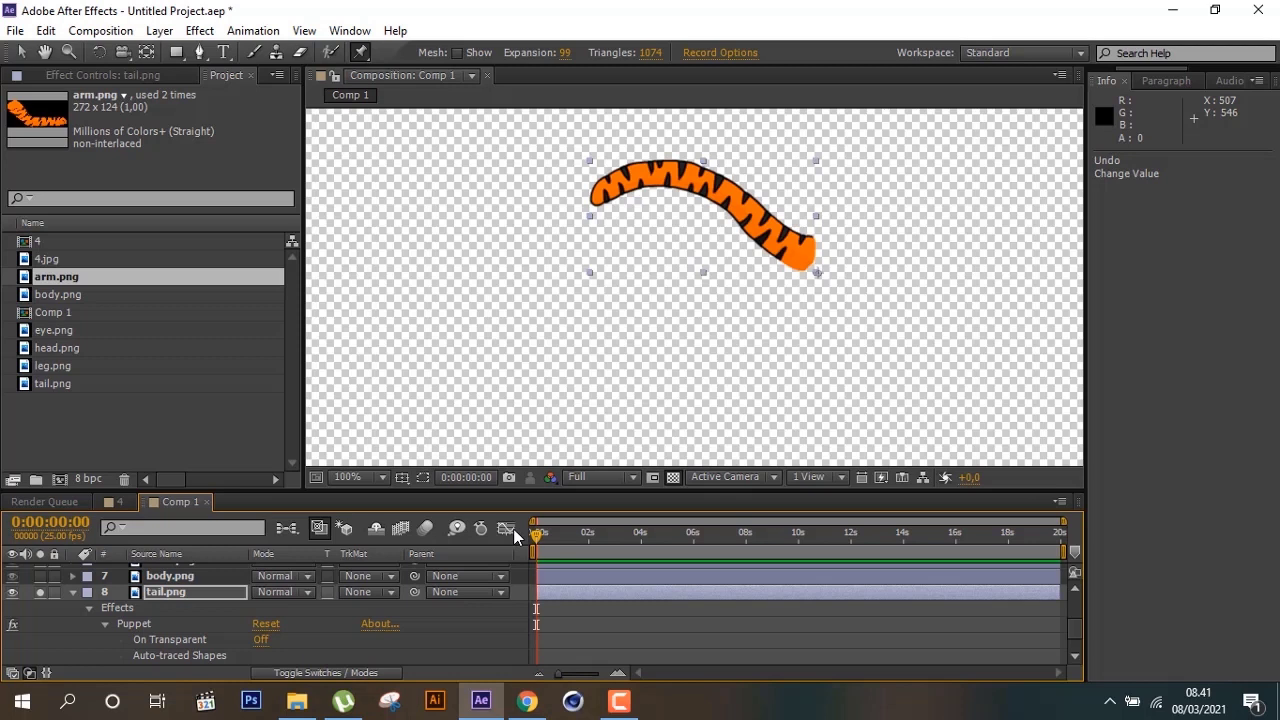
key("shift+Page_Down")
left_click(160, 592)
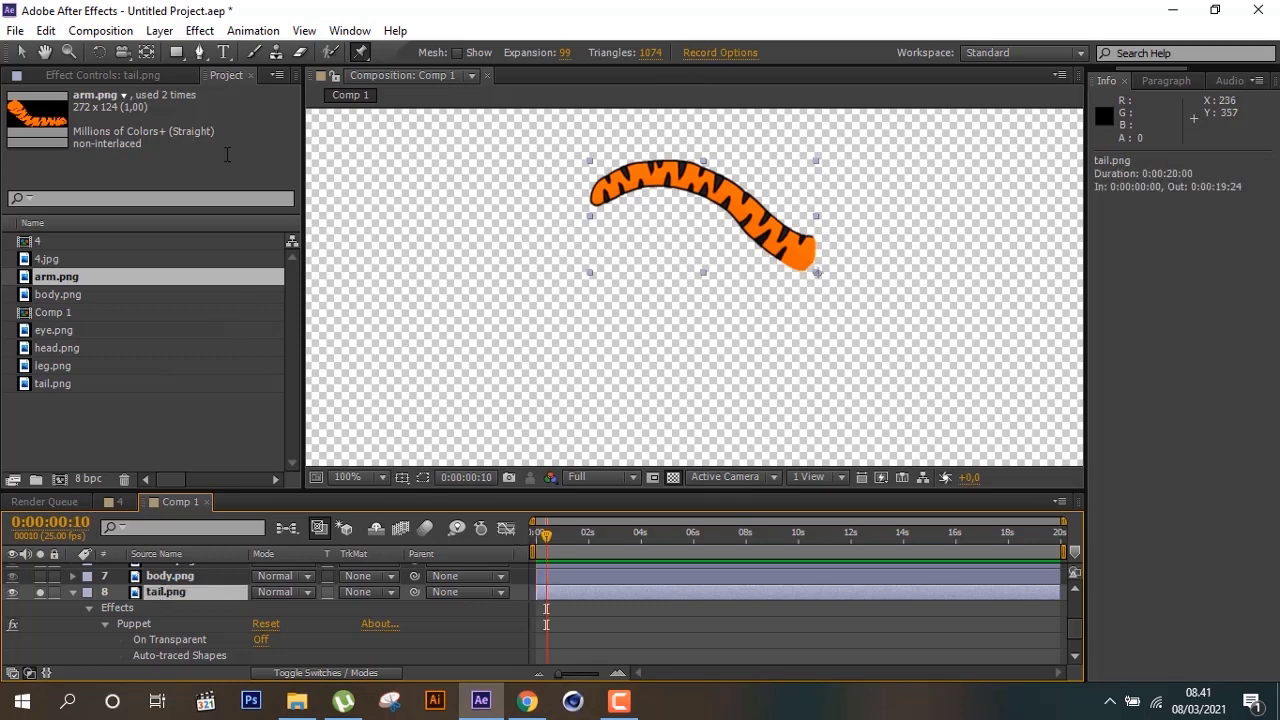
left_click(652, 188)
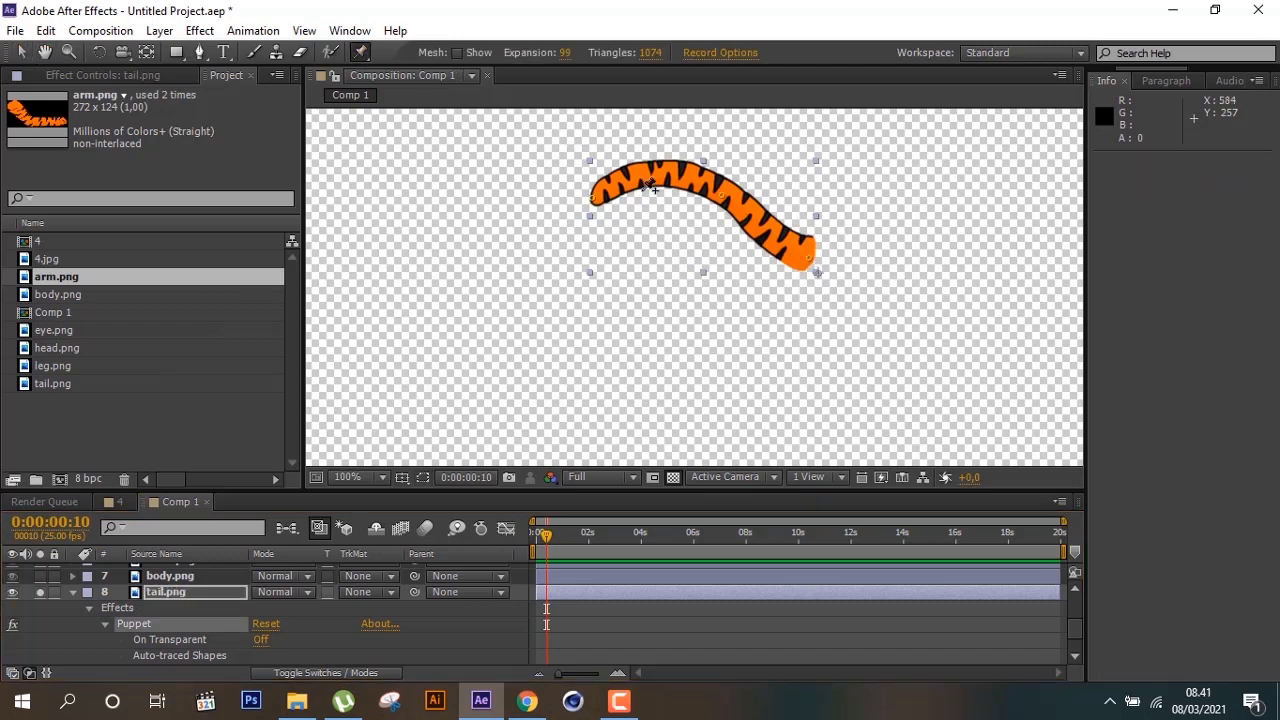
left_click_drag(594, 200, 606, 245)
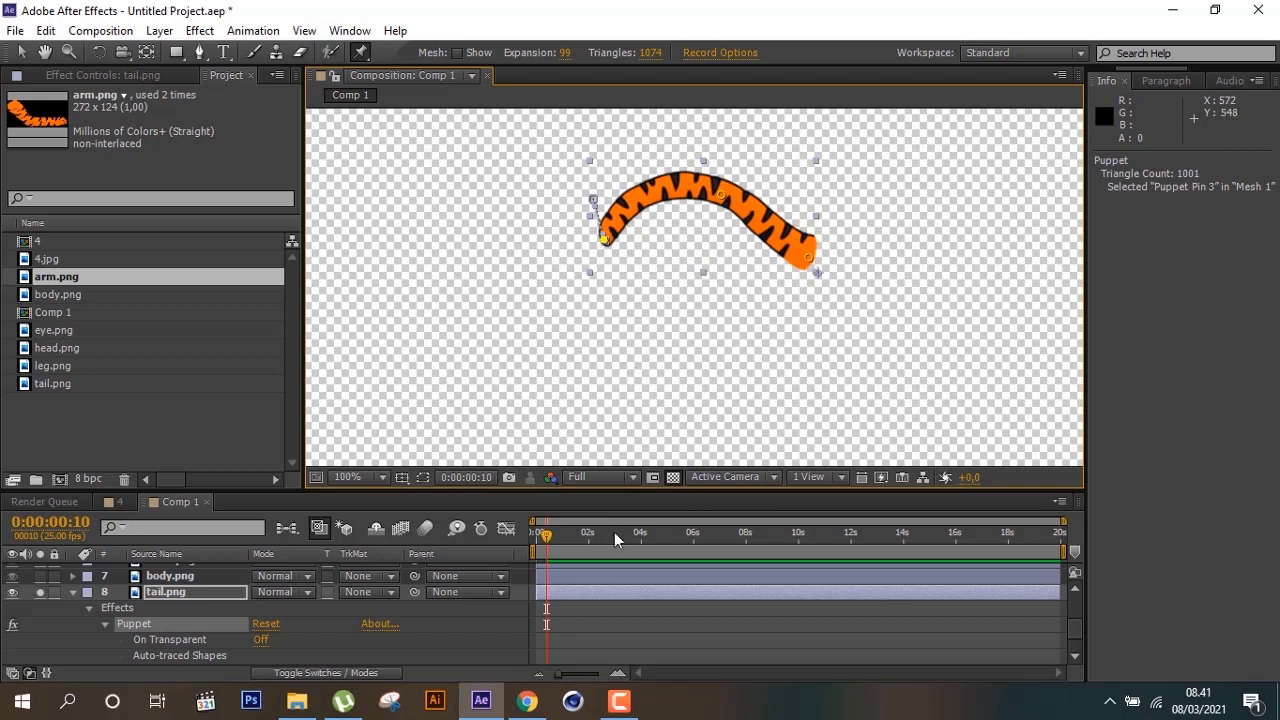
Advance ten more frames and move the tail's middle pin and left end into a wavy curve
key("Left")
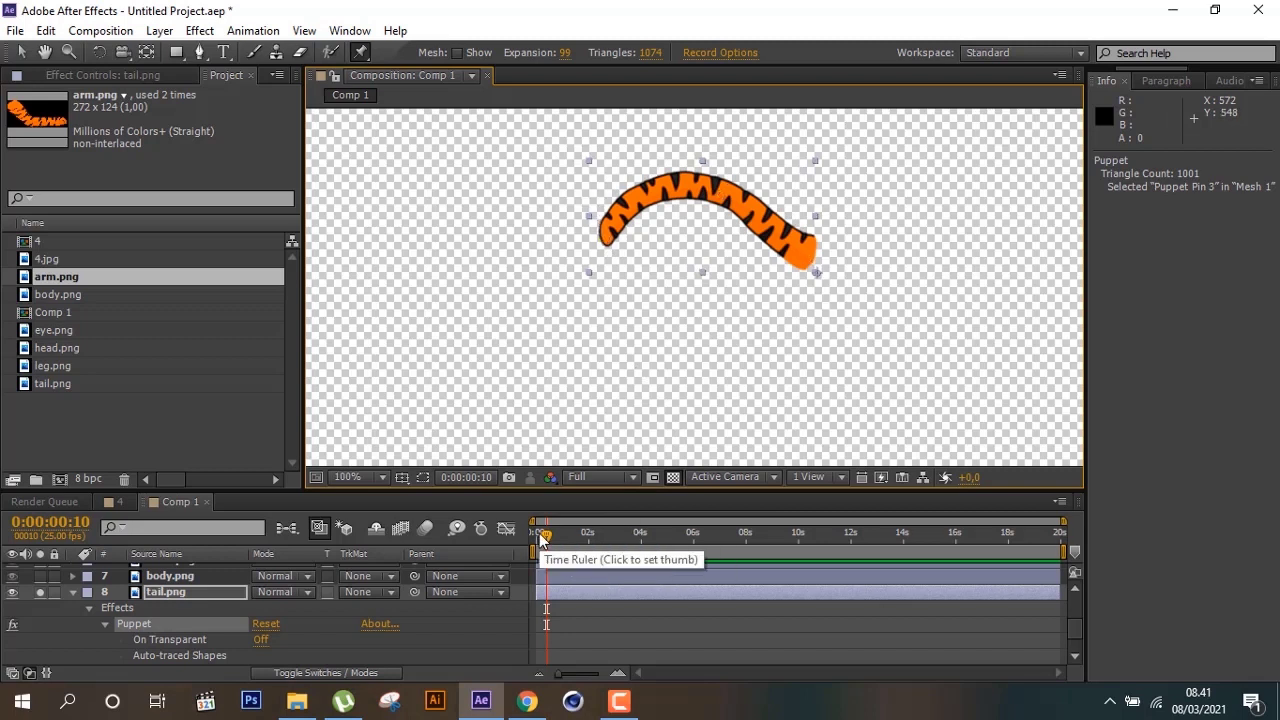
key("shift+Right")
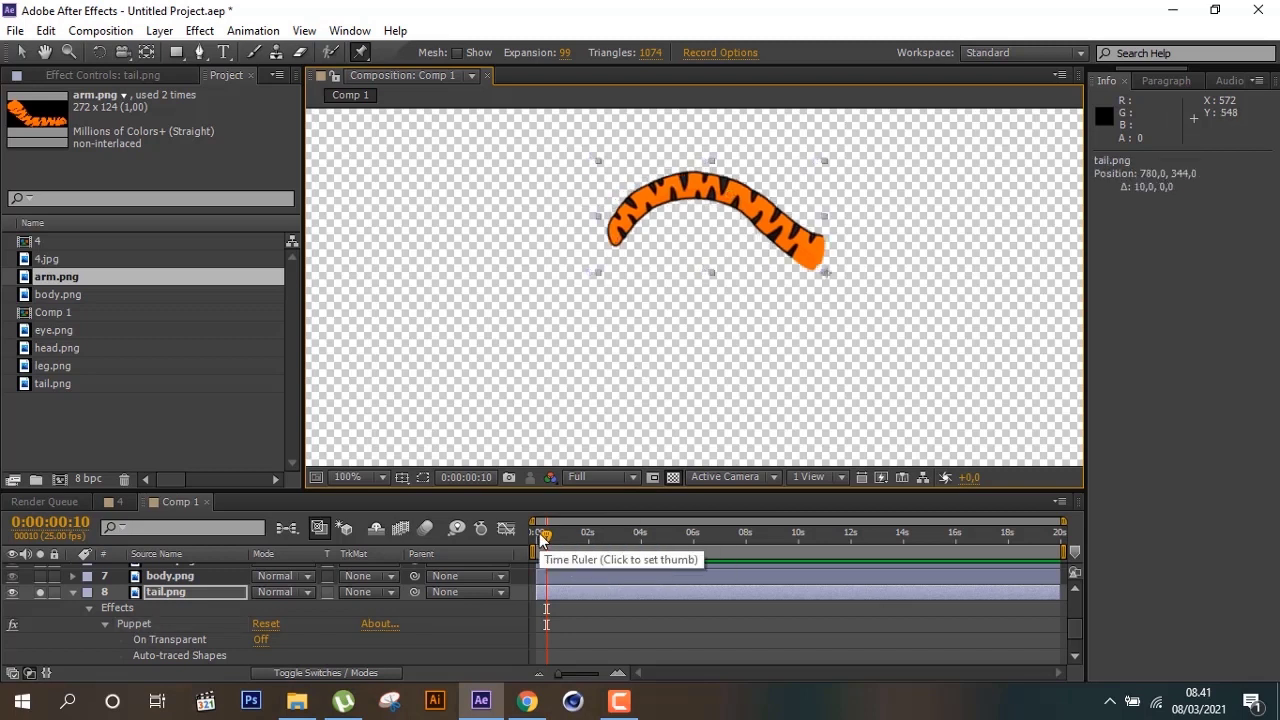
key("ctrl+z")
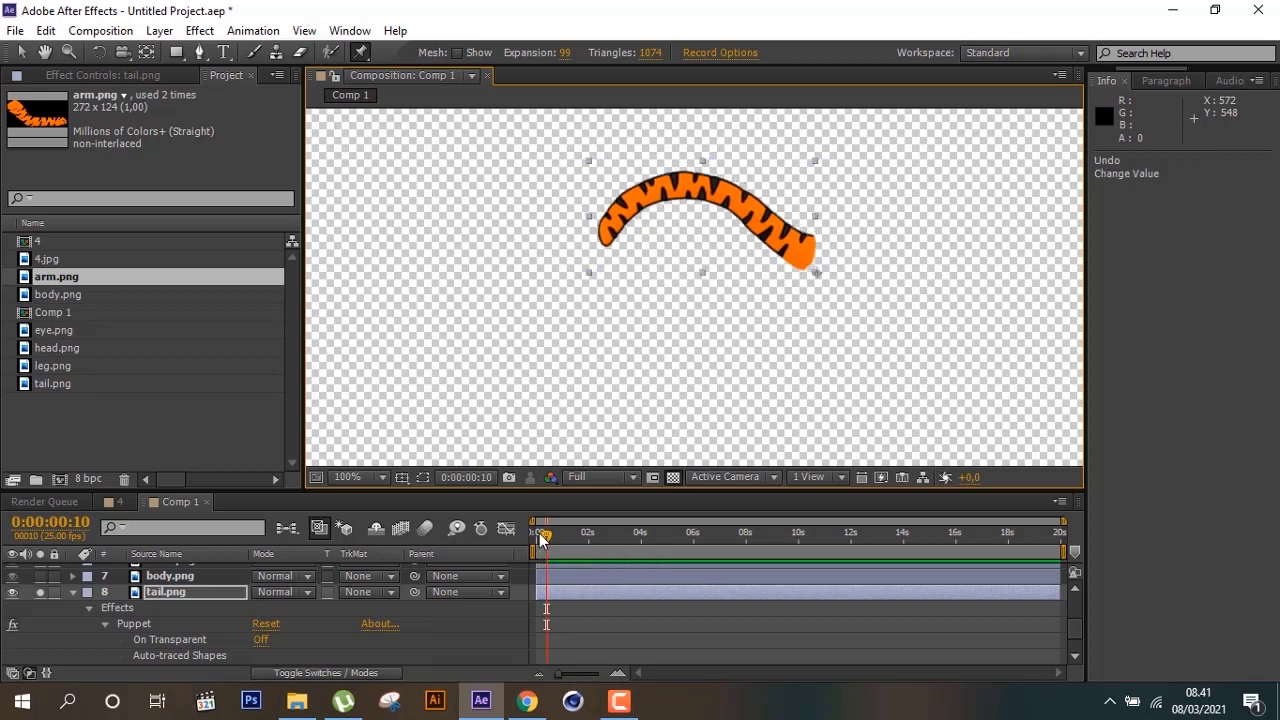
key("shift+Page_Down")
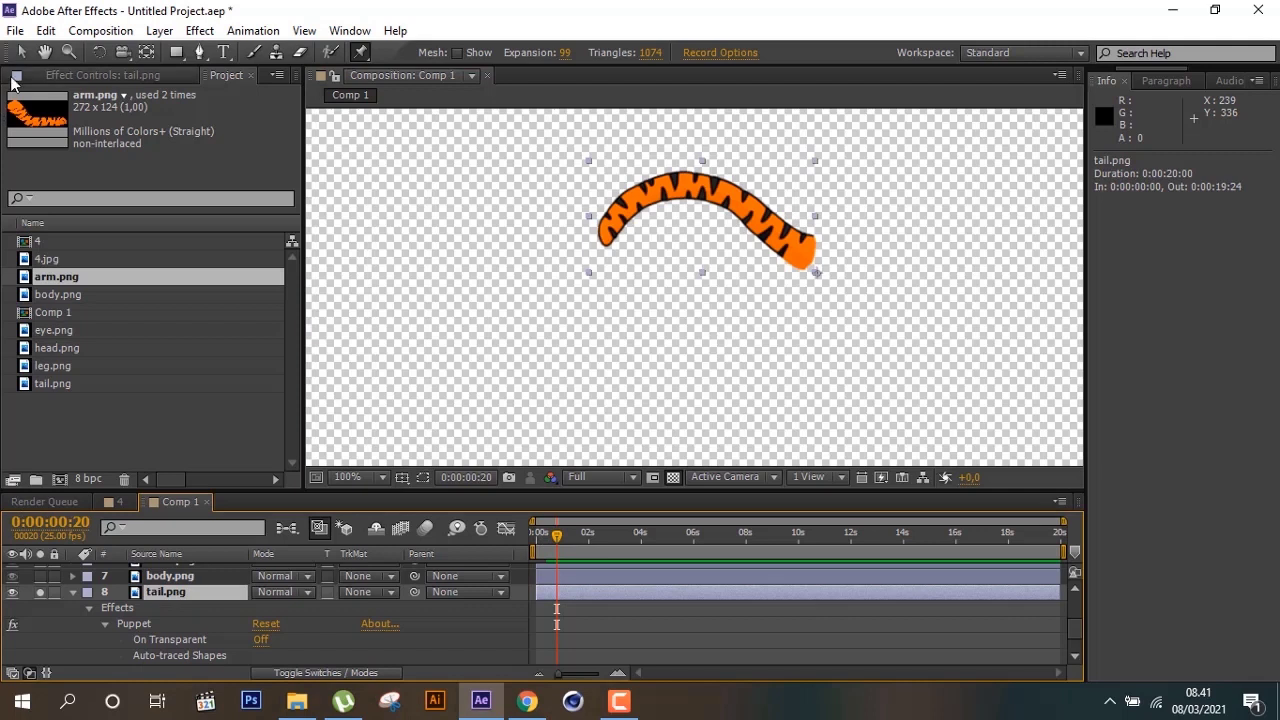
left_click(360, 52)
left_click(607, 242)
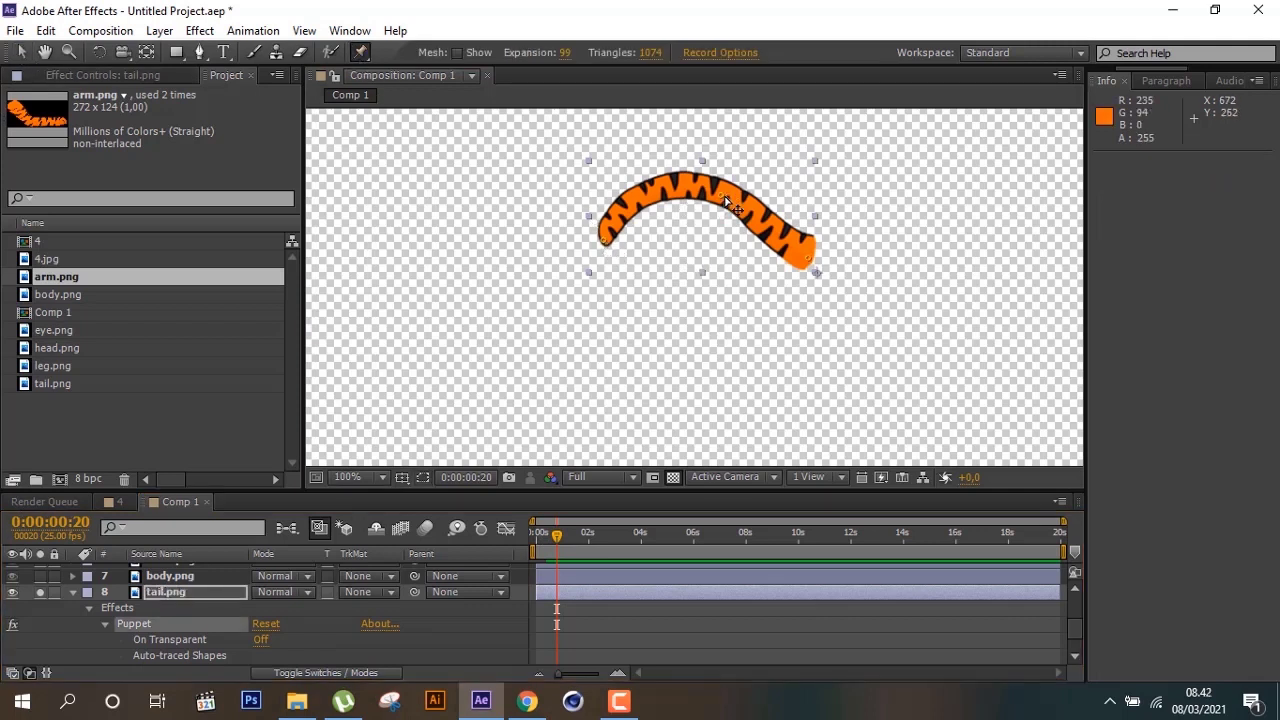
left_click_drag(727, 195, 721, 220)
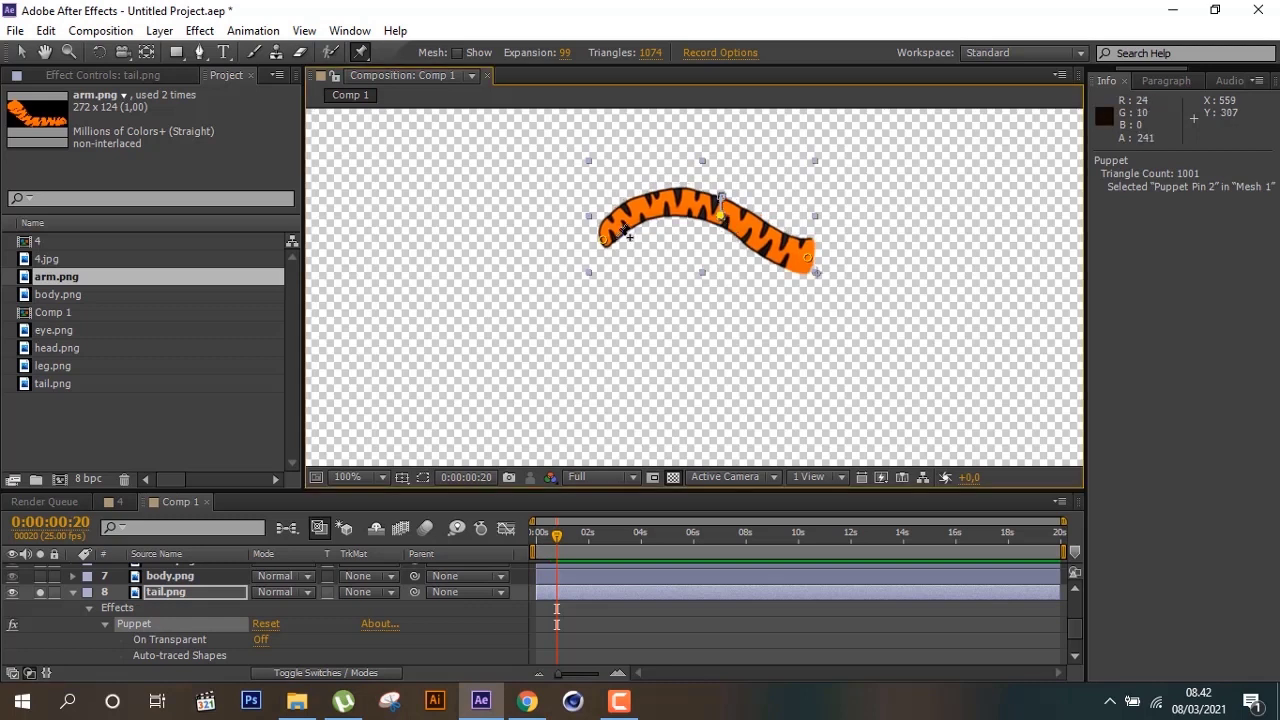
left_click_drag(606, 244, 612, 256)
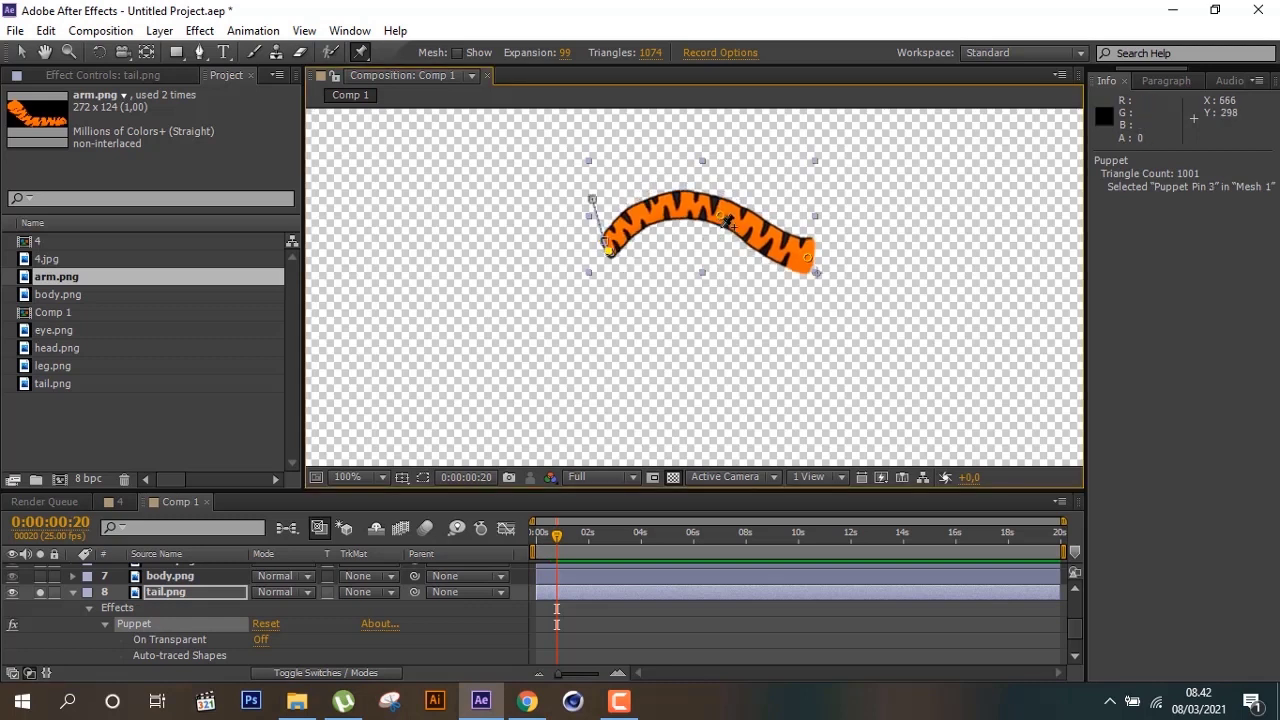
left_click_drag(720, 220, 725, 232)
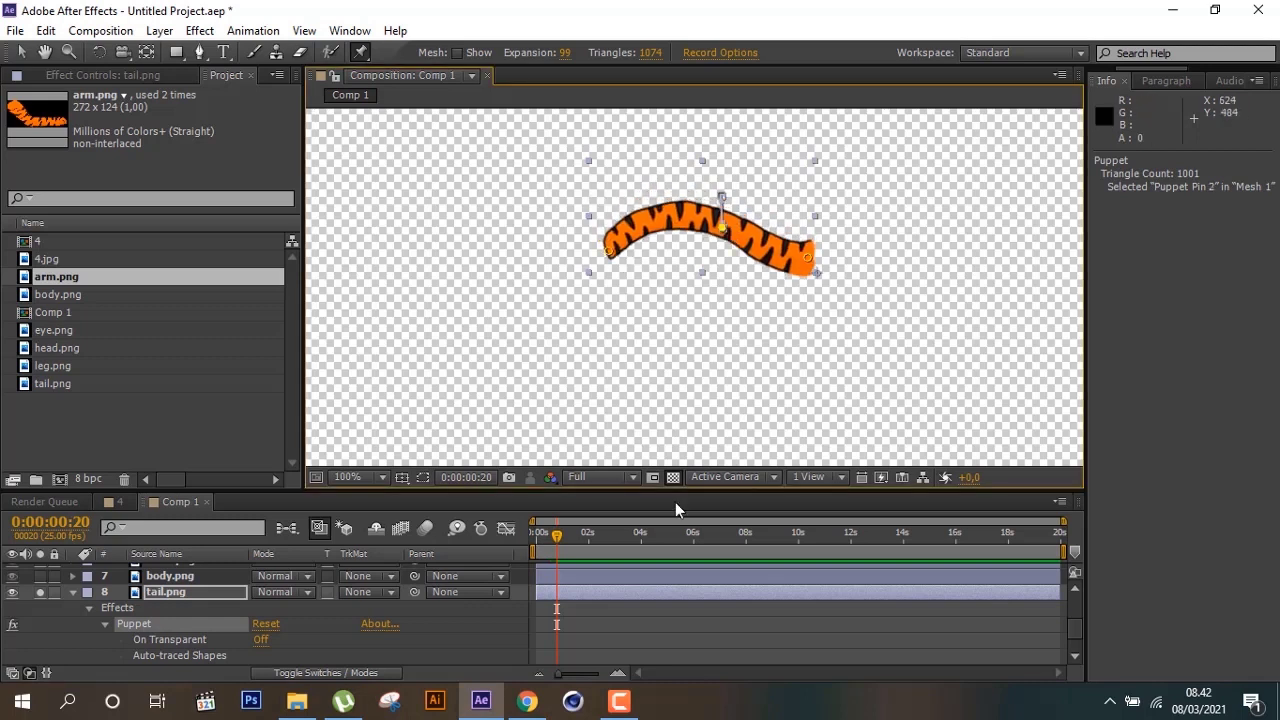
Reveal the tail's pin properties with U, add Puppet Pin keyframes at 0:00:00:10, and select them all
left_click(210, 591)
key("u")
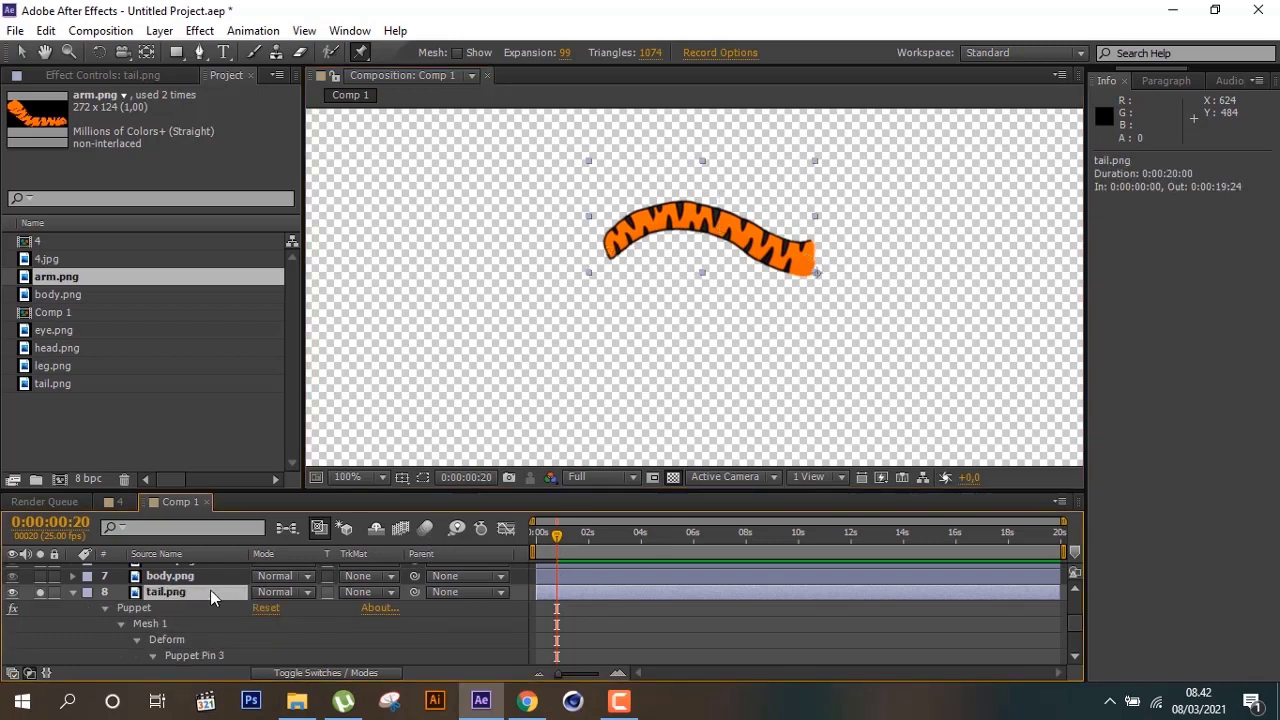
scroll(210, 590, "down", 1)
scroll(241, 590, "down", 3)
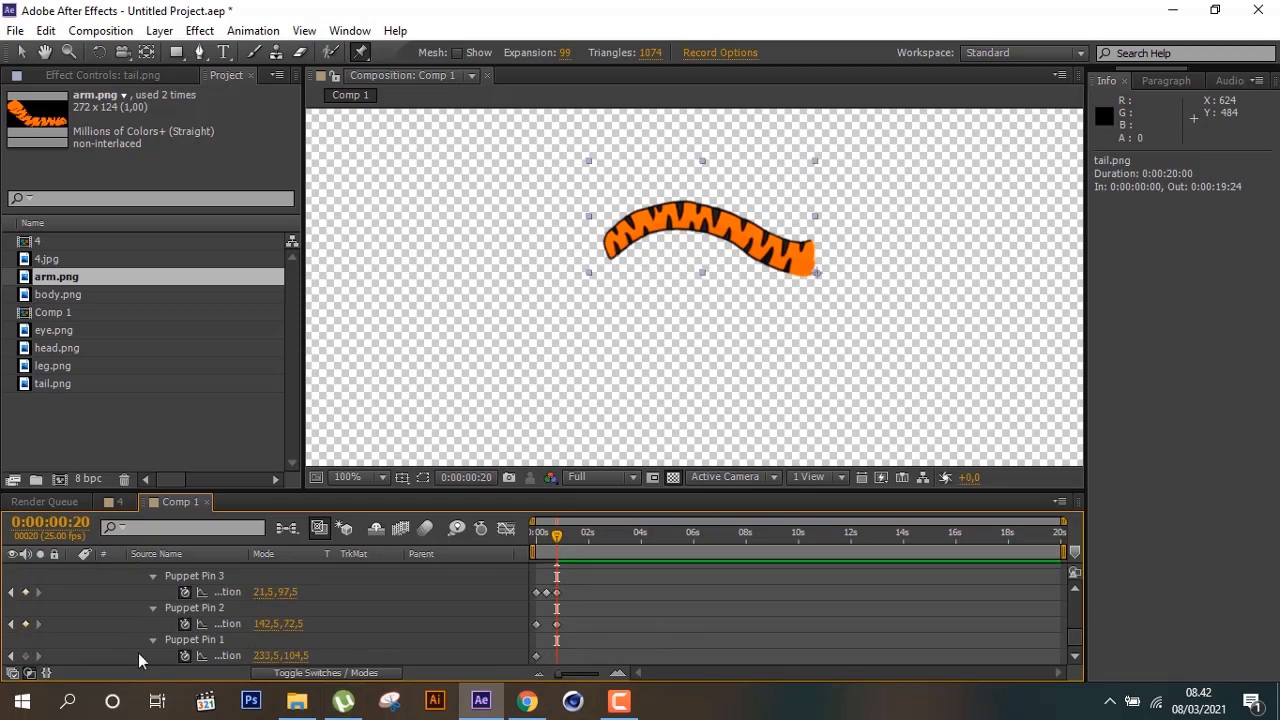
left_click(25, 656)
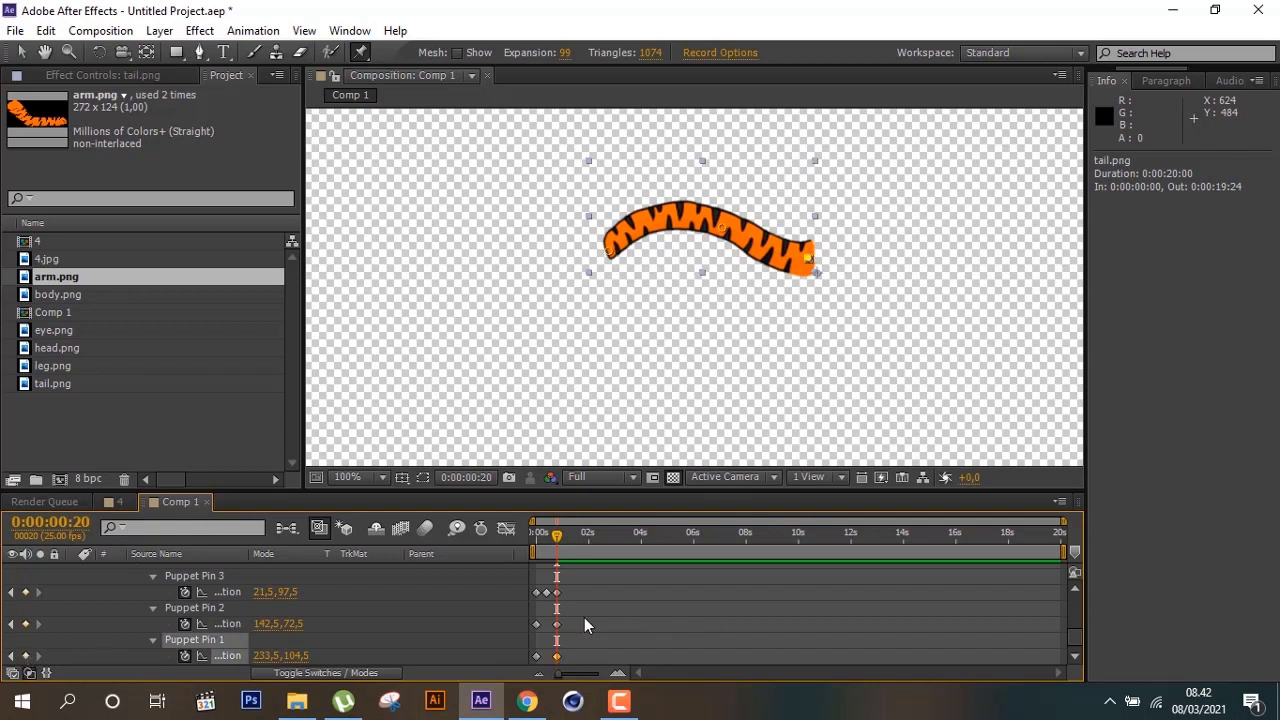
left_click_drag(560, 537, 546, 543)
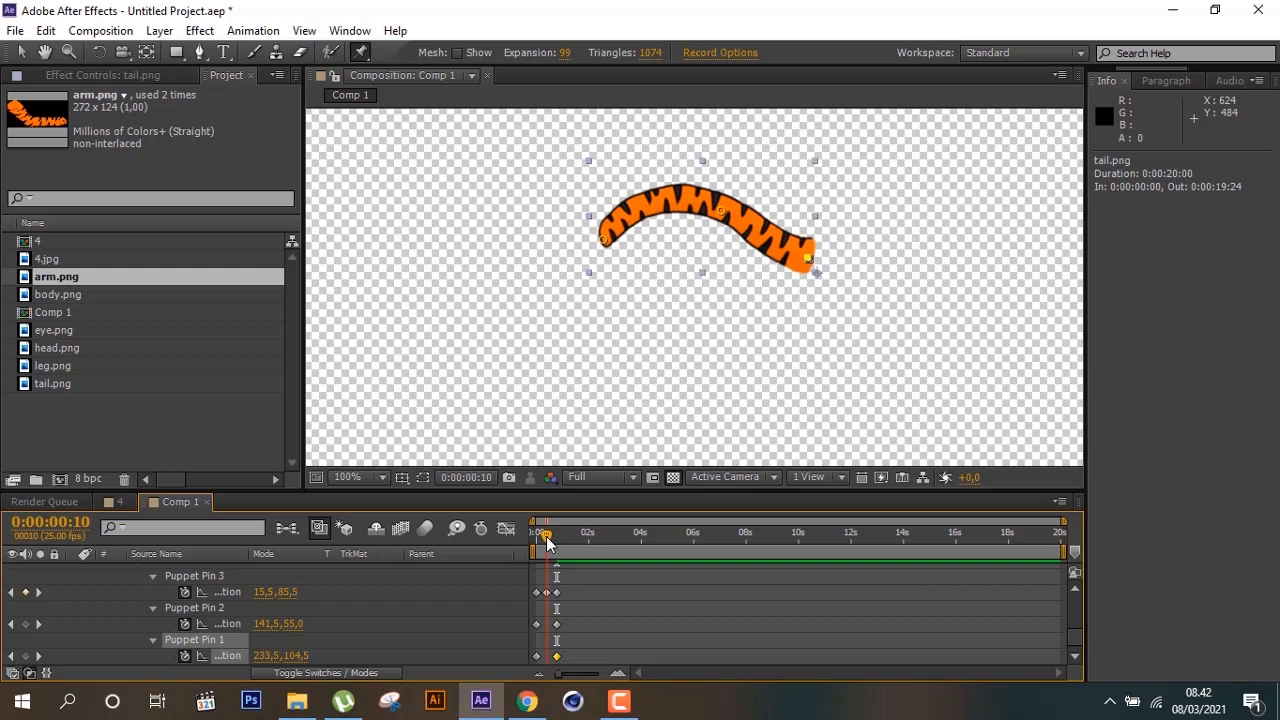
left_click(25, 623)
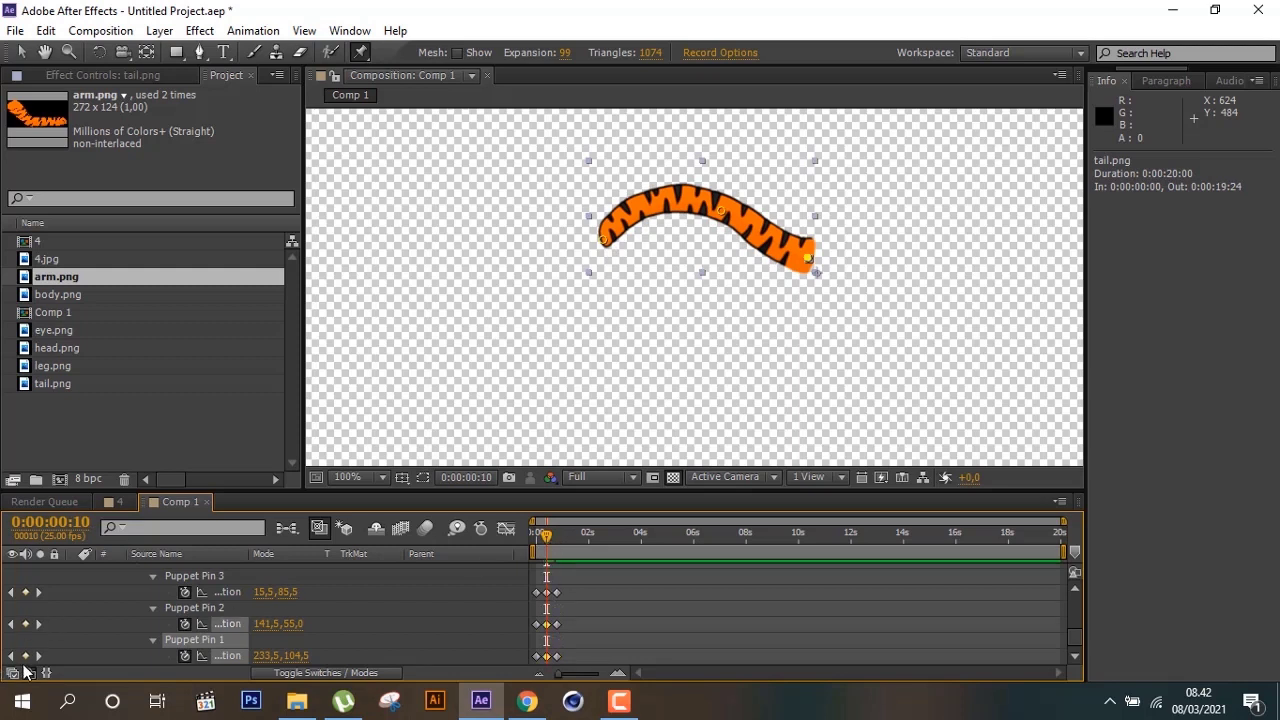
left_click(25, 655)
left_click_drag(590, 659, 509, 580)
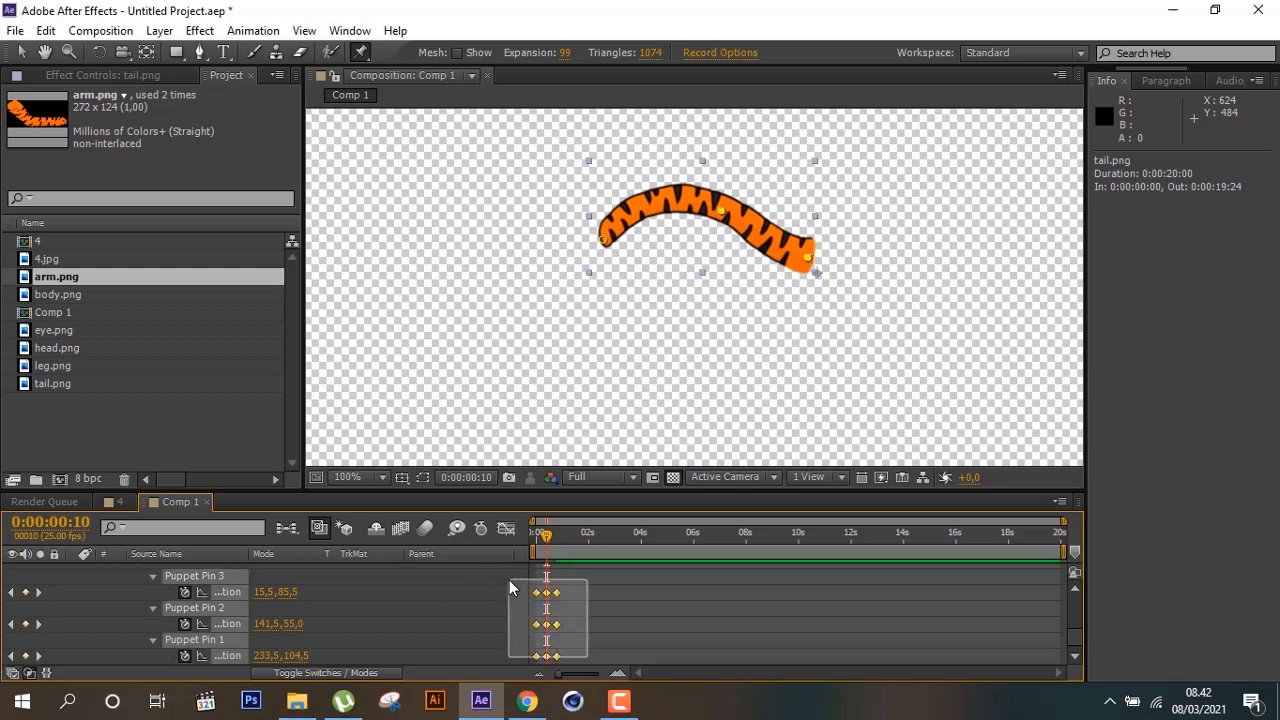
Apply Easy Ease to the selected tail puppet pin keyframes via Keyframe Assistant
right_click(555, 597)
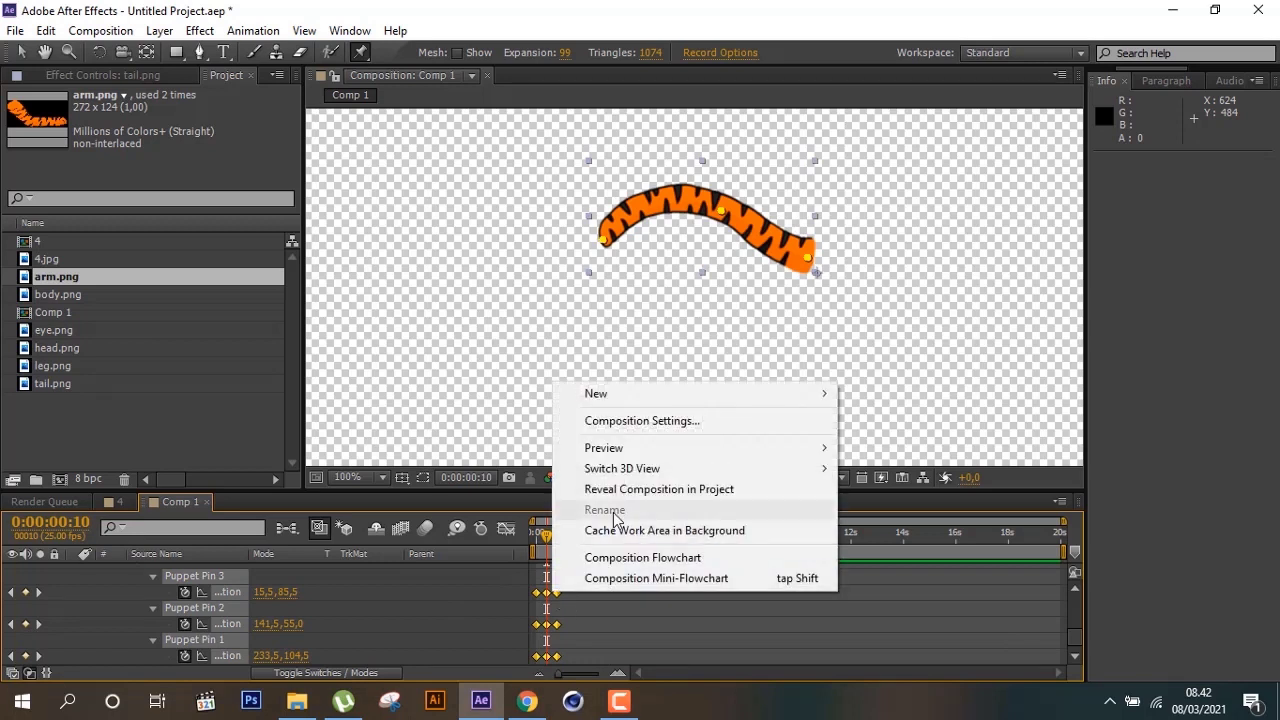
right_click(557, 658)
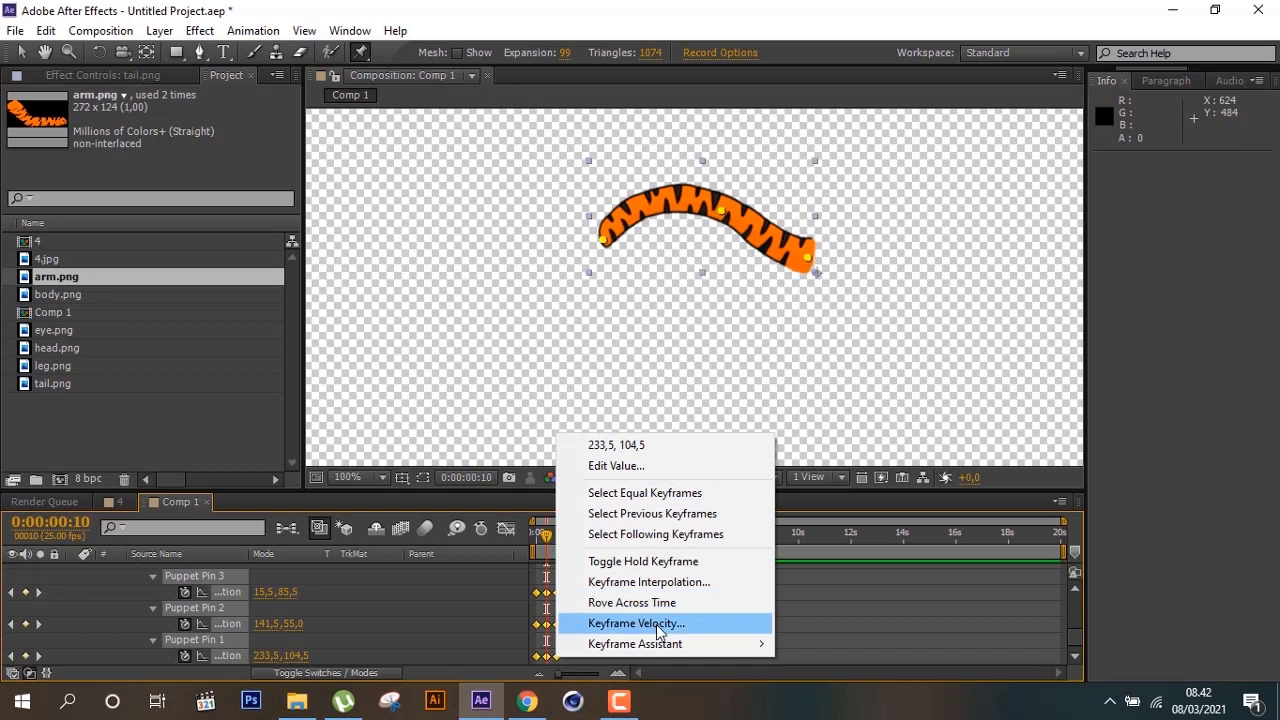
mouse_move(704, 649)
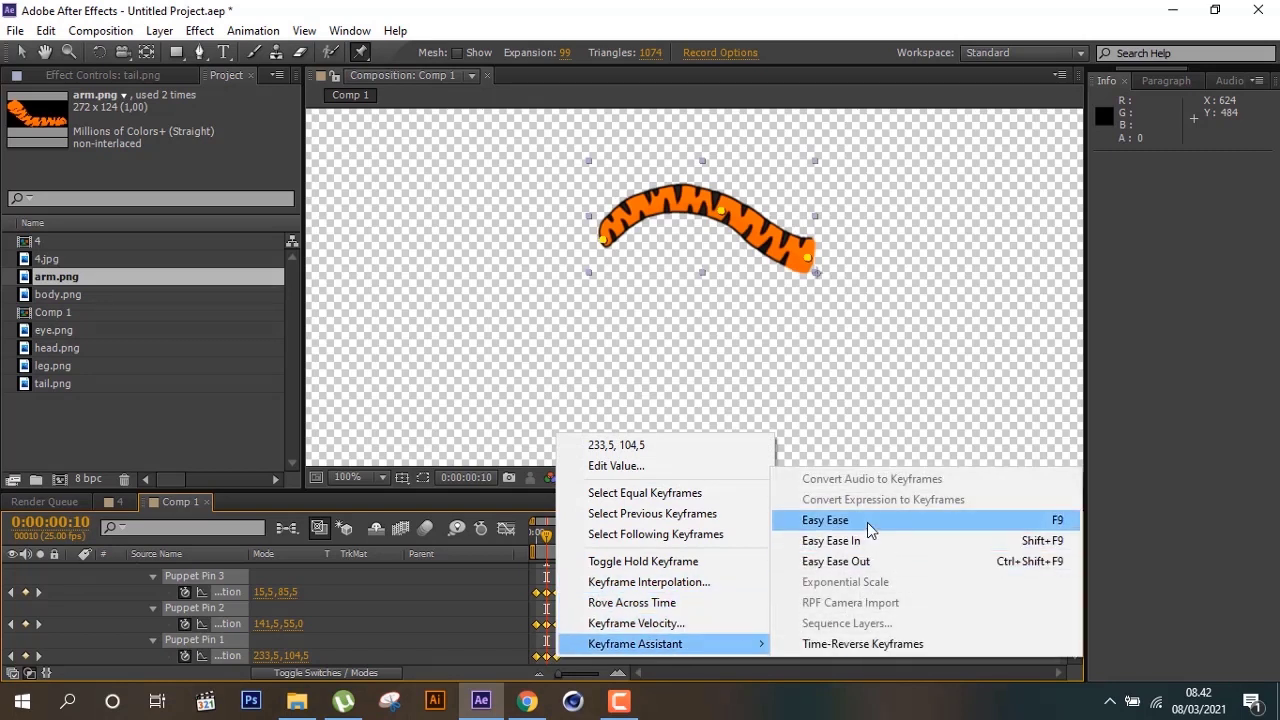
left_click(867, 522)
left_click(719, 600)
mouse_move(546, 535)
left_mouse_down()
mouse_move(537, 543)
mouse_move(557, 546)
mouse_move(558, 566)
mouse_move(546, 568)
left_mouse_up()
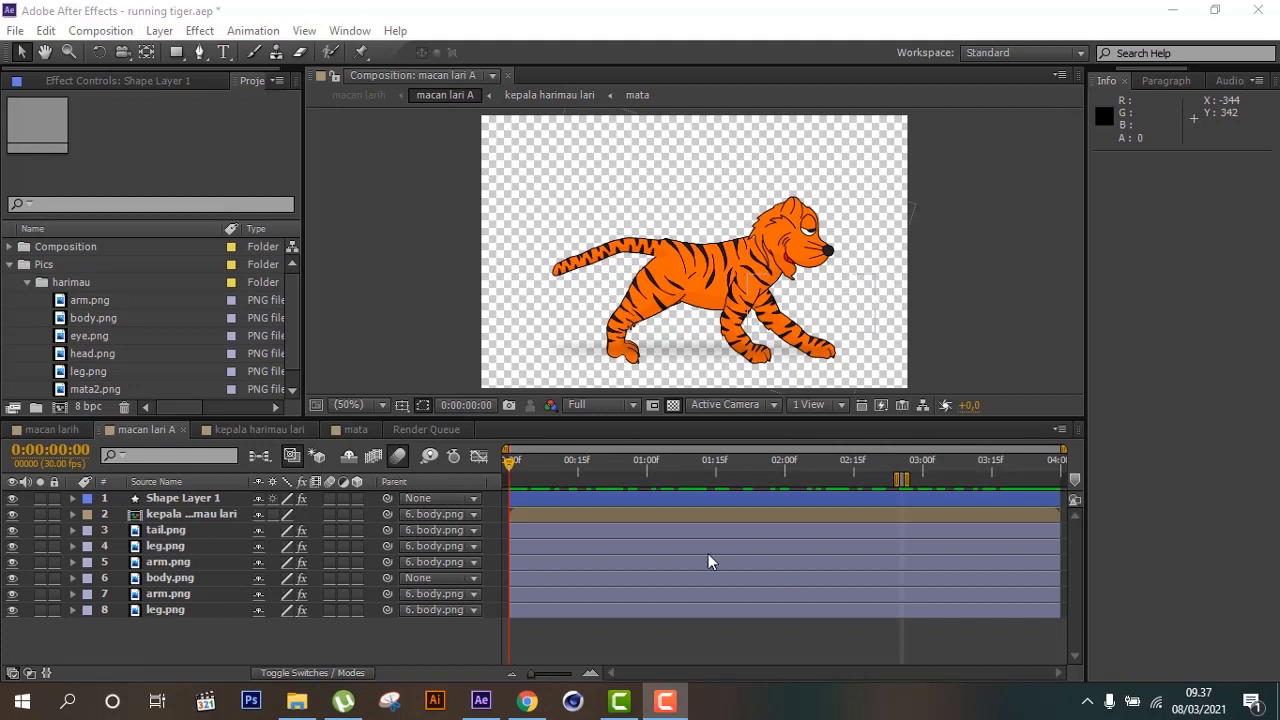
End the work area at about 0:00:02:25, solo leg.png, and reveal its pin keyframes
left_click_drag(901, 479, 906, 479)
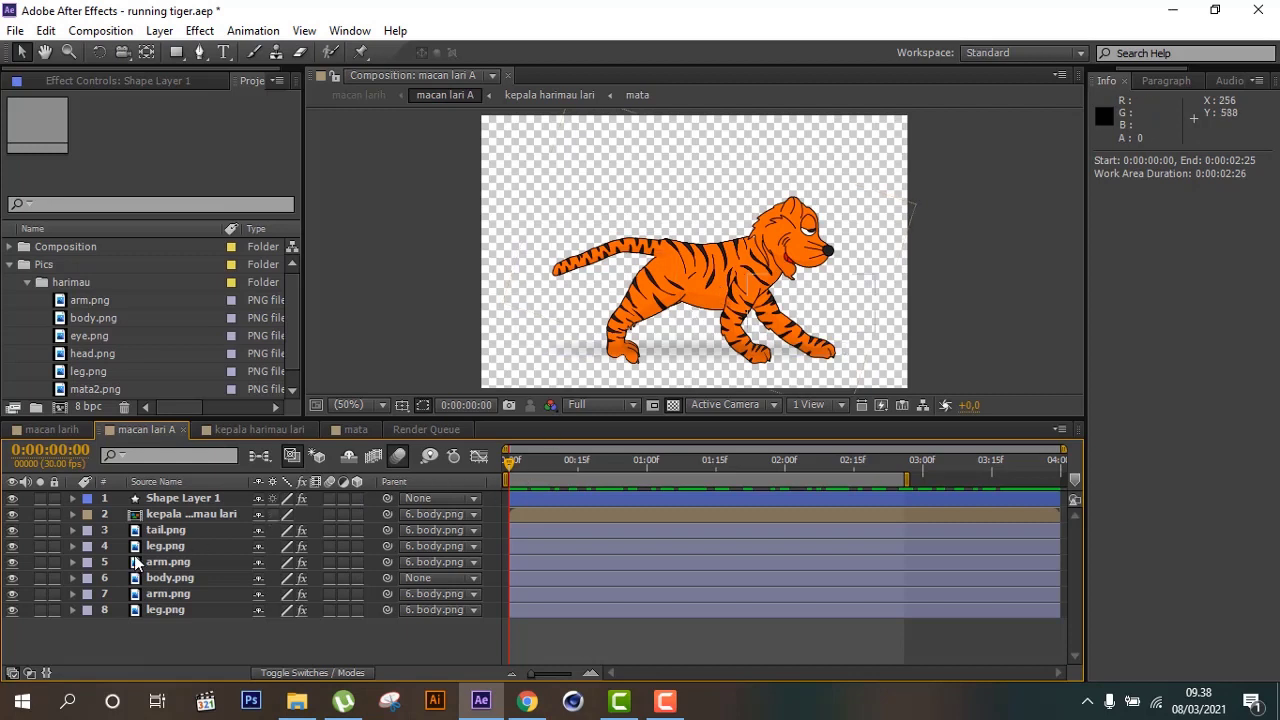
left_click(170, 547)
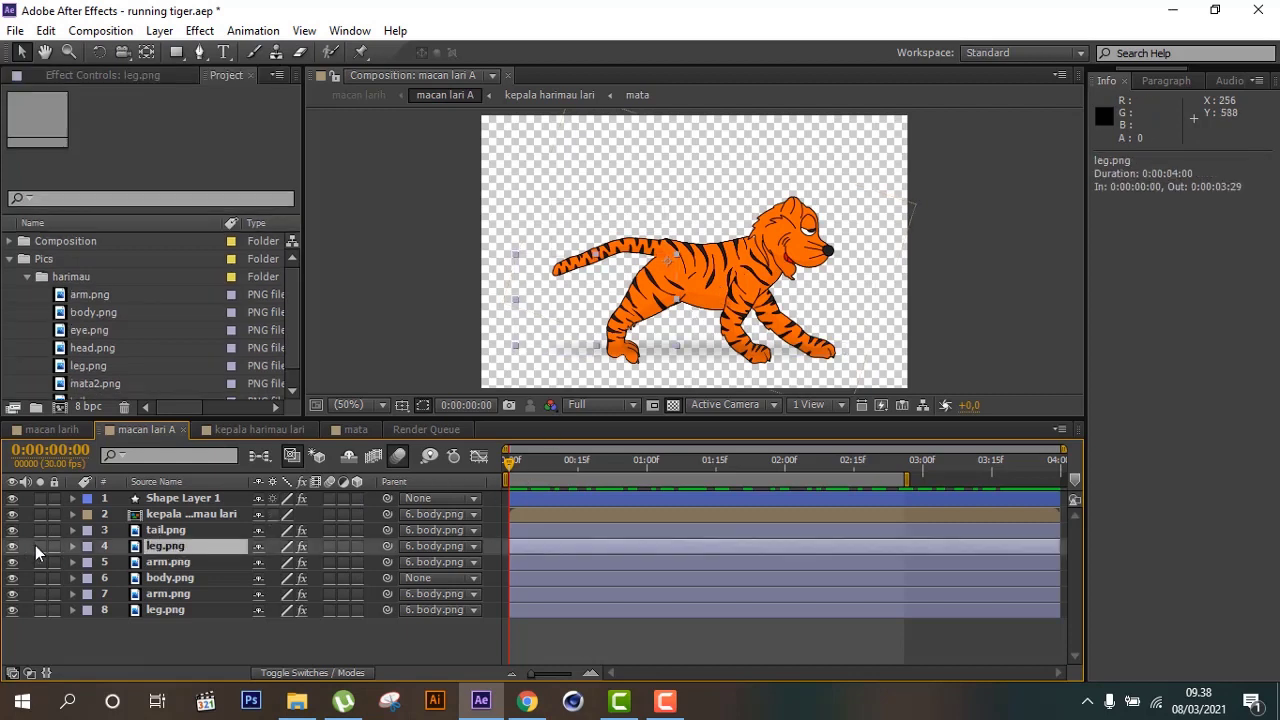
left_click(38, 547)
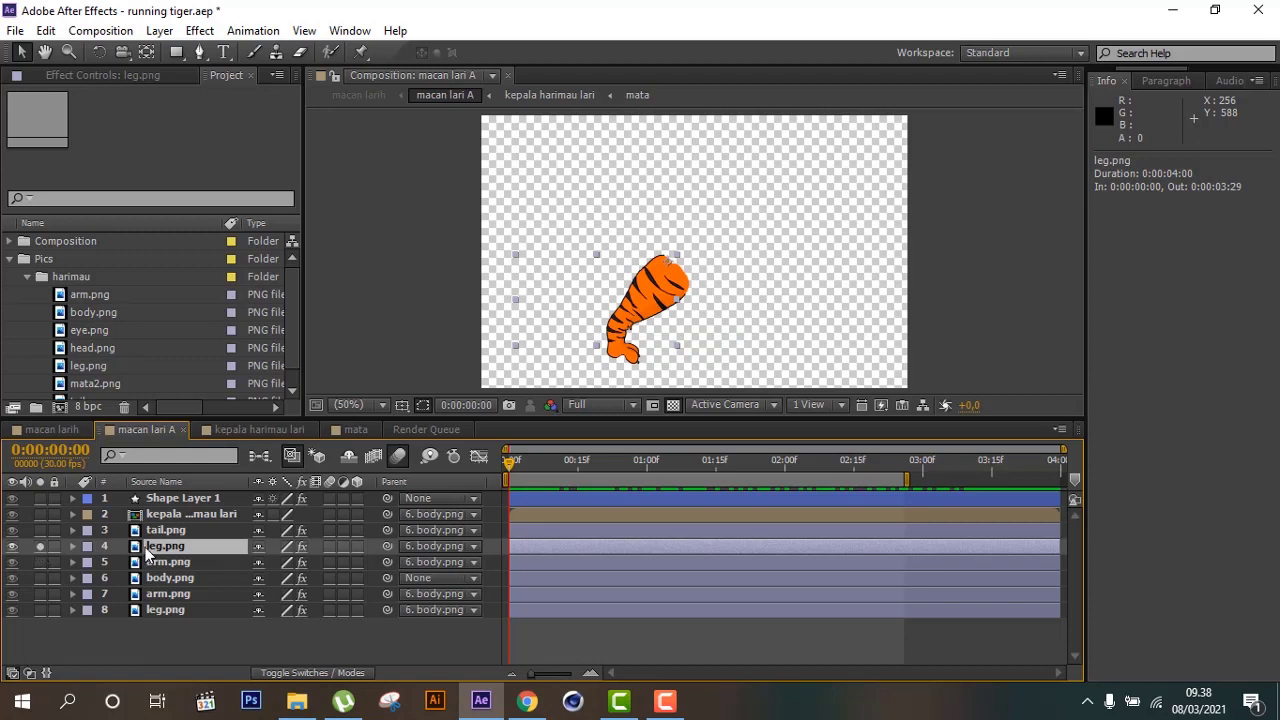
key("u")
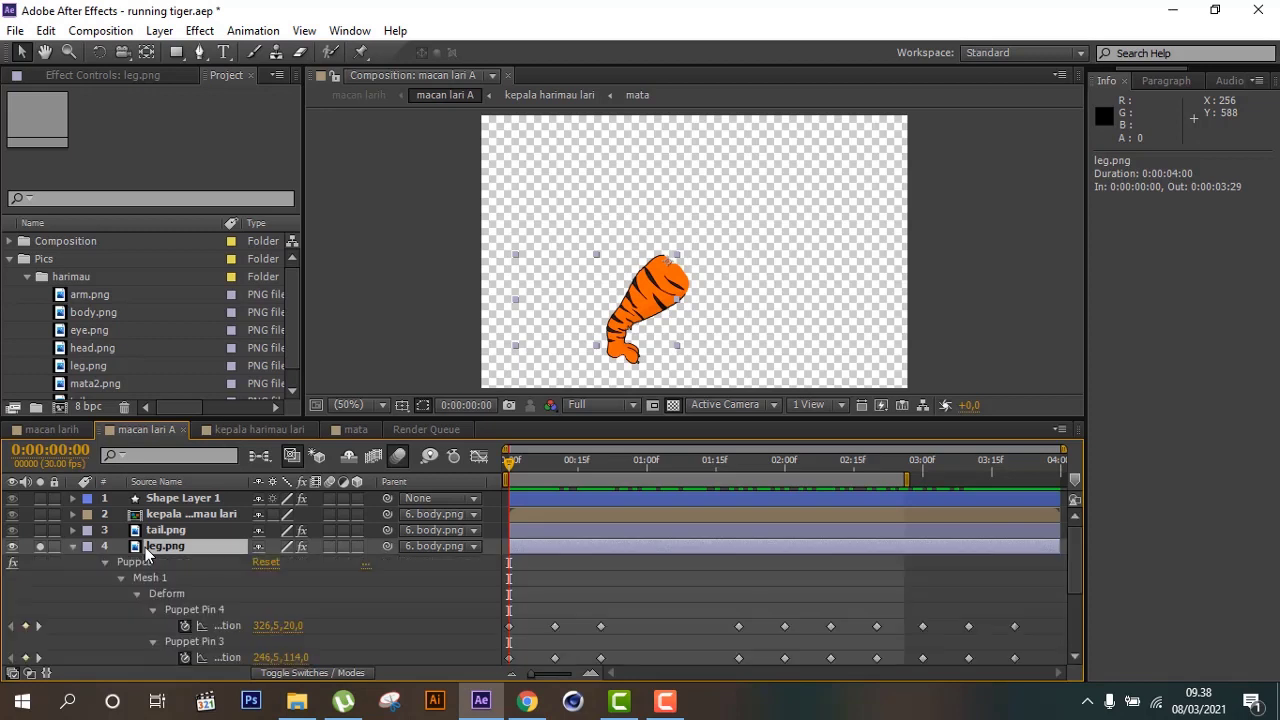
scroll(239, 562, "down", 2)
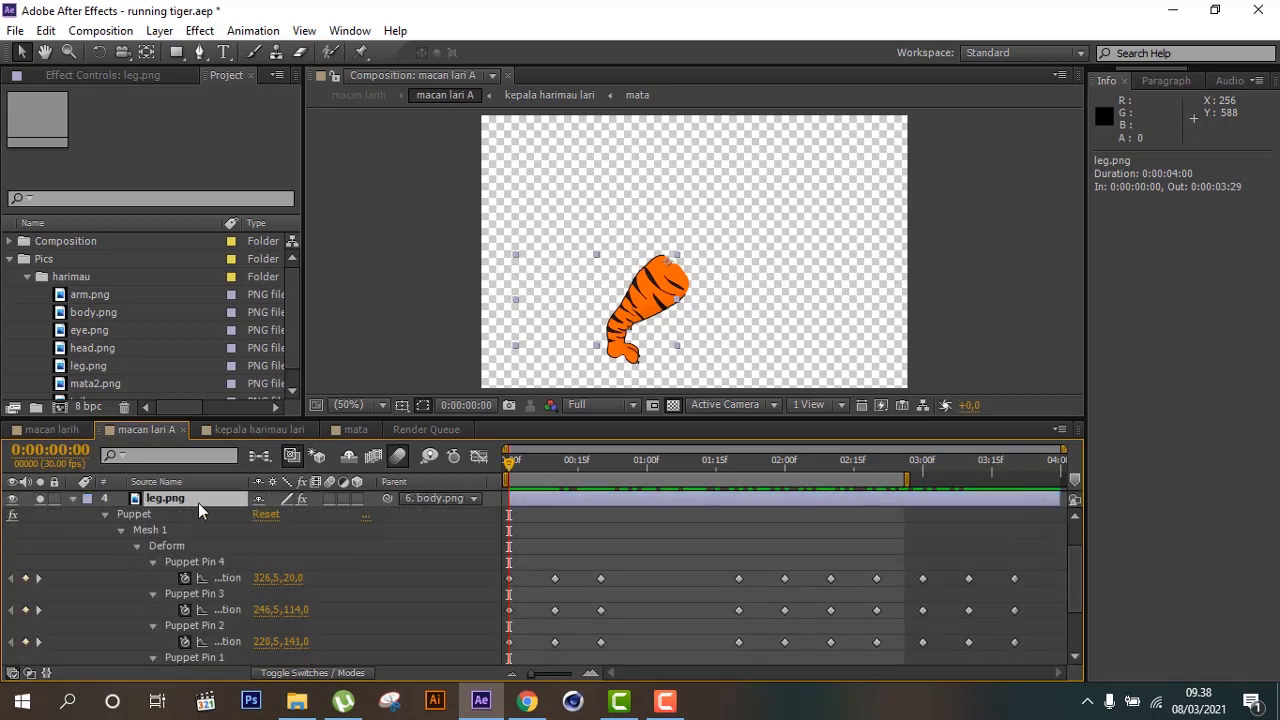
scroll(174, 503, "up", 2)
left_click(361, 52)
left_click(21, 52)
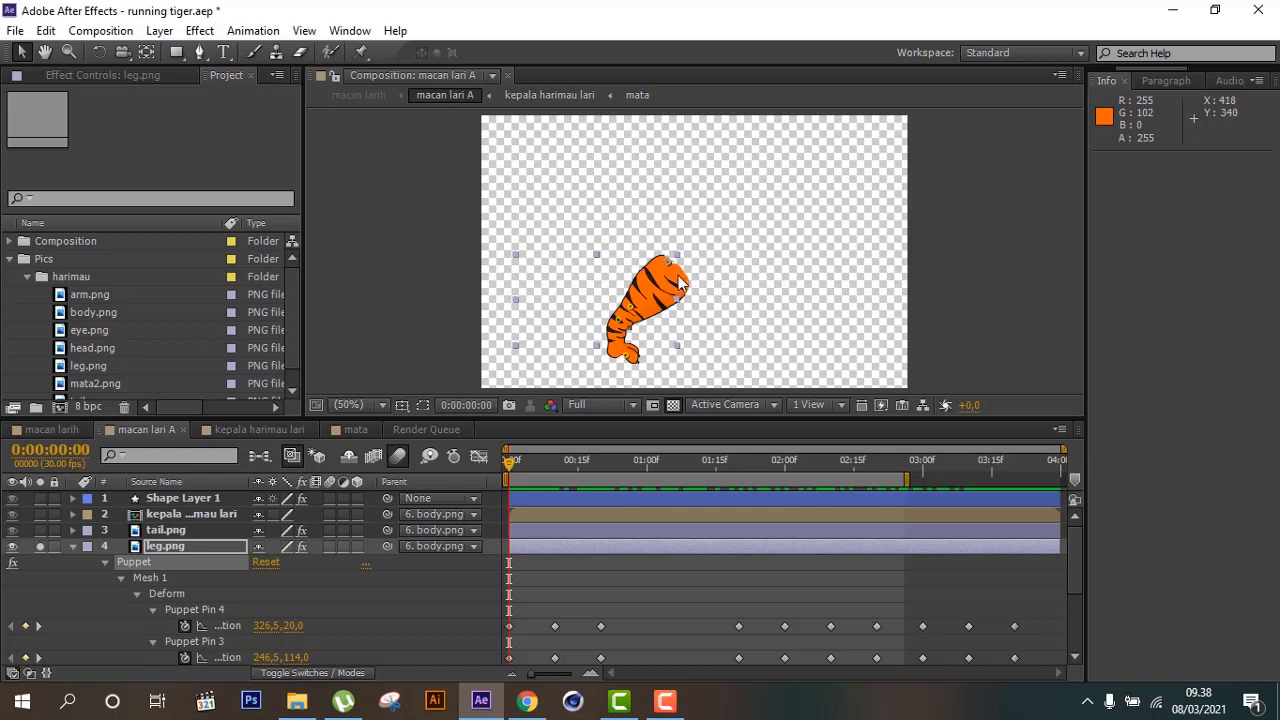
Scrub the leg animation to about 02:11, then collapse its properties and unsolo it
scroll(505, 618, "down", 2)
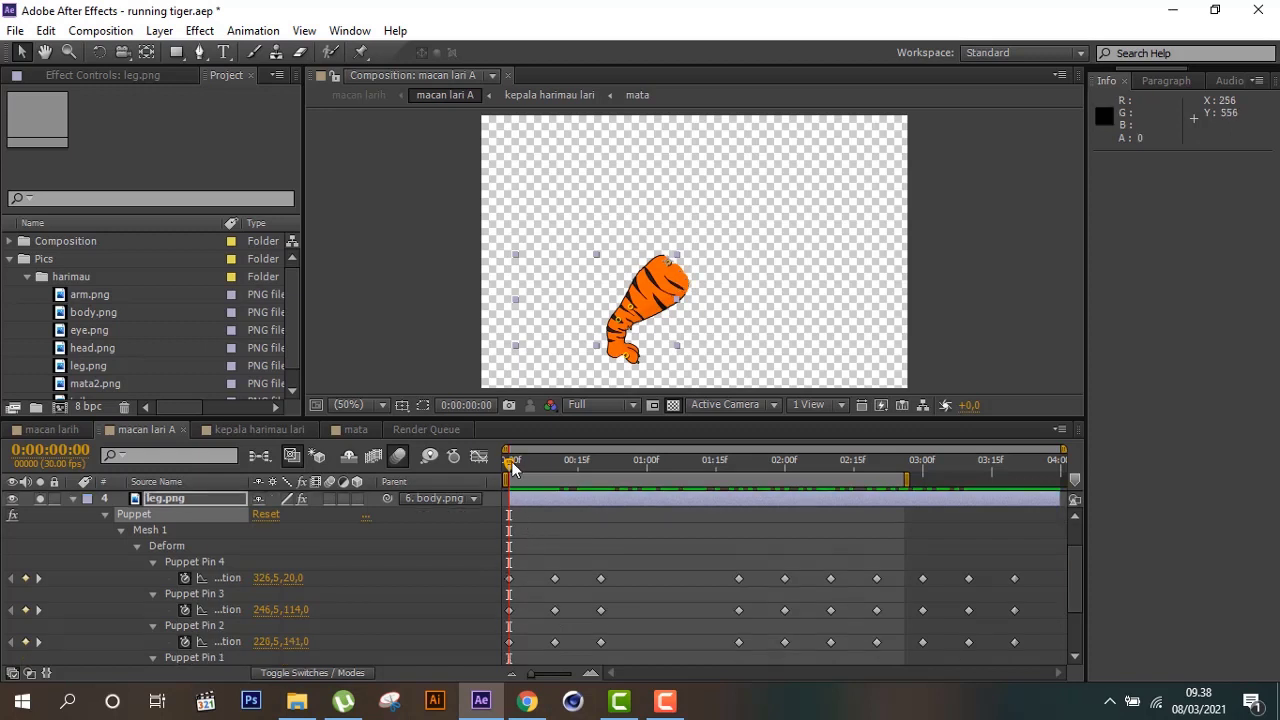
mouse_move(511, 463)
left_mouse_down()
mouse_move(615, 455)
mouse_move(887, 477)
left_mouse_up()
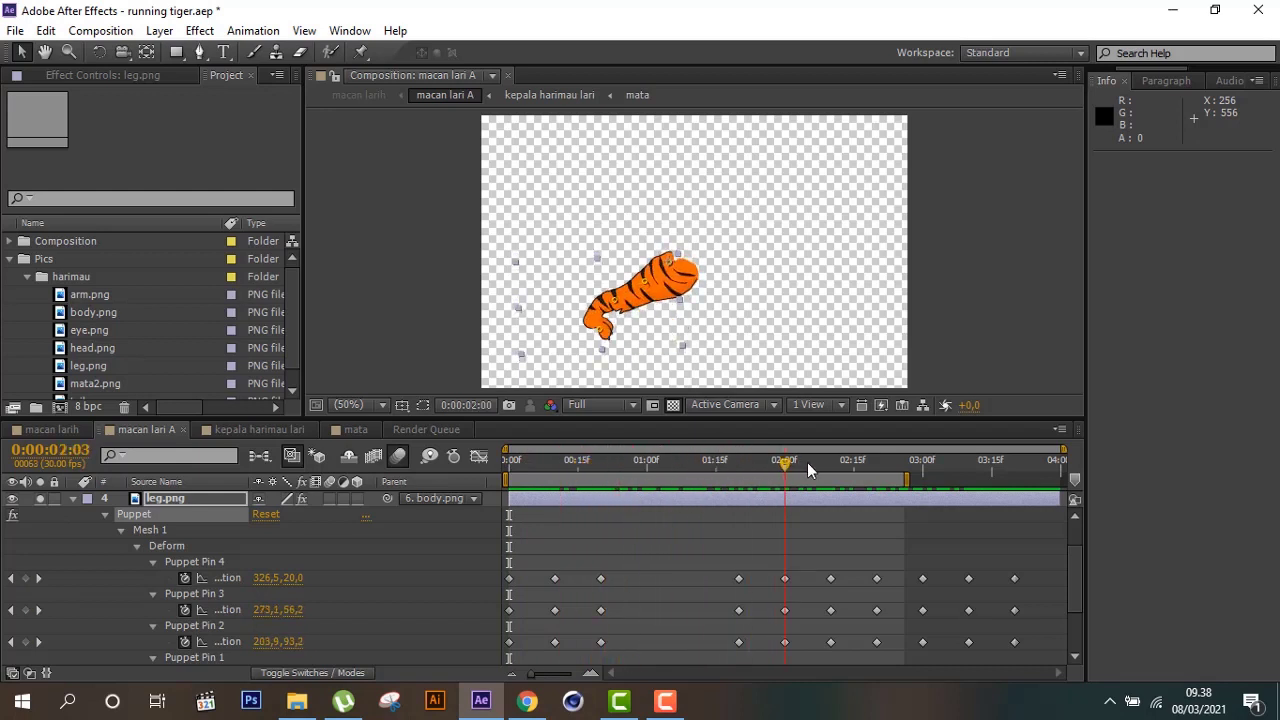
left_click_drag(887, 477, 836, 468)
left_click(522, 460)
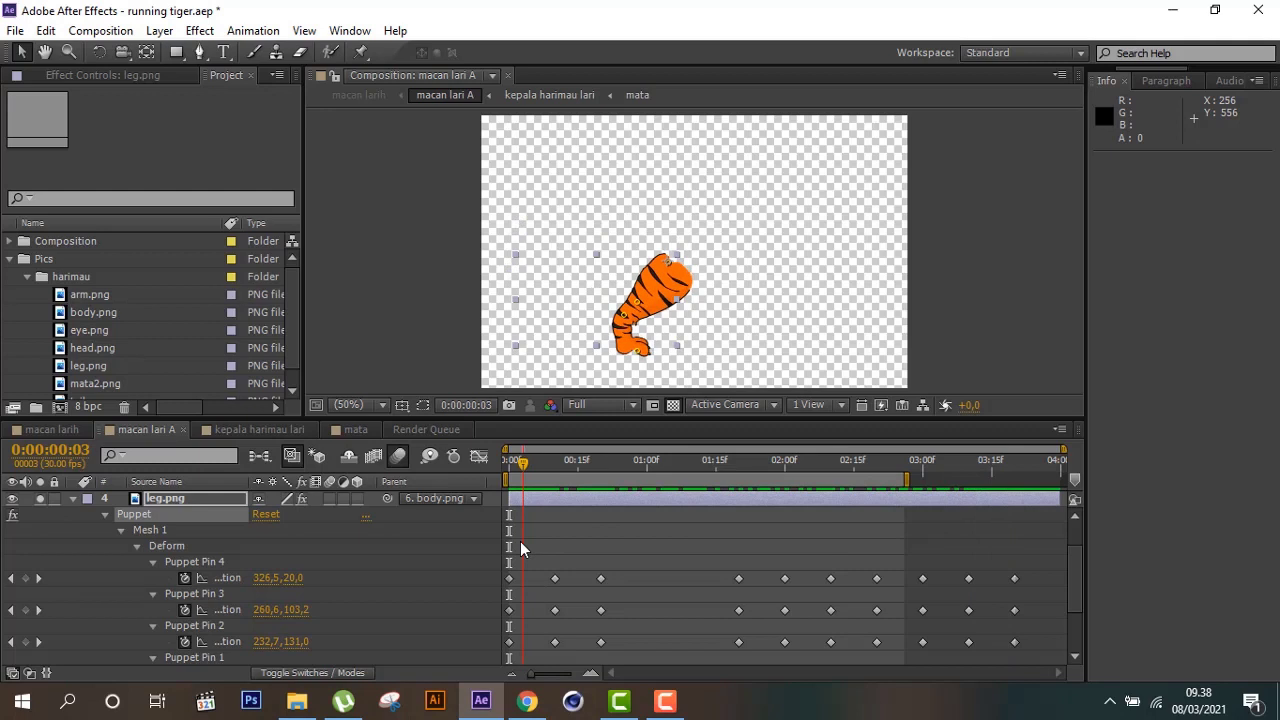
left_click(75, 500)
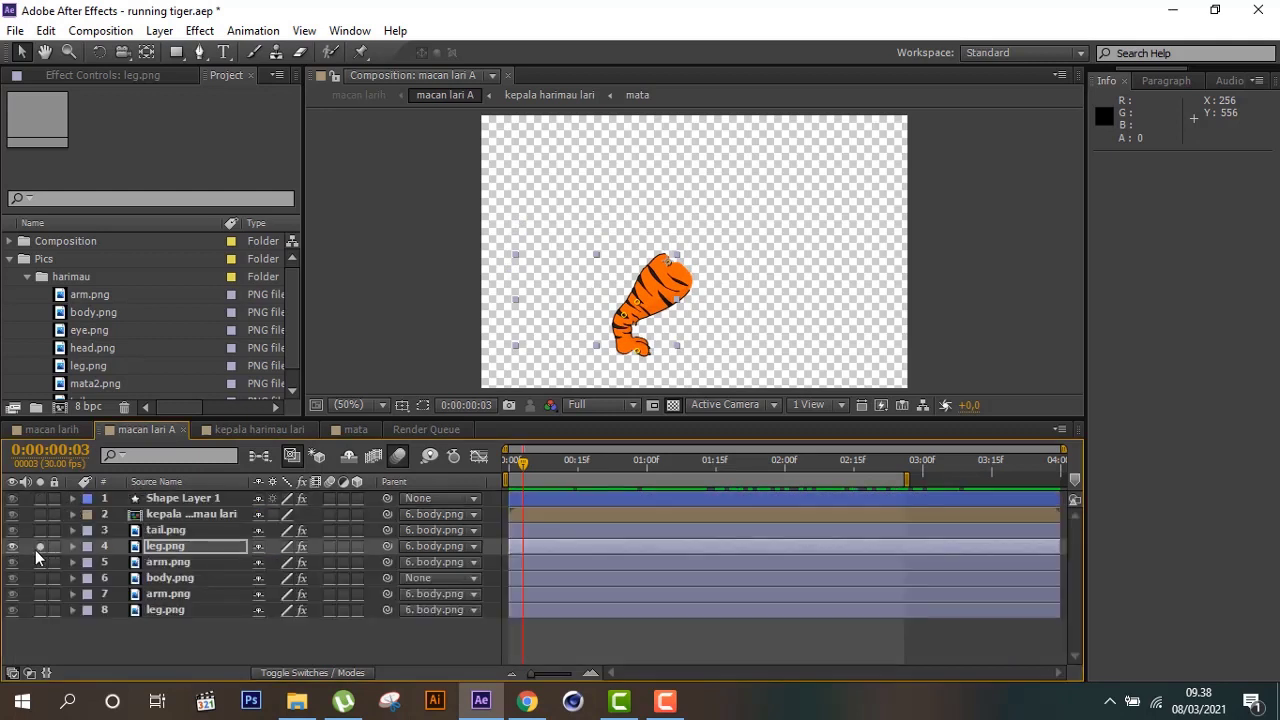
left_click(40, 546)
Solo arm.png, reveal its pin keyframes, preview up to 0:00:02:26, then collapse and unsolo it
left_click(166, 562)
left_click(40, 562)
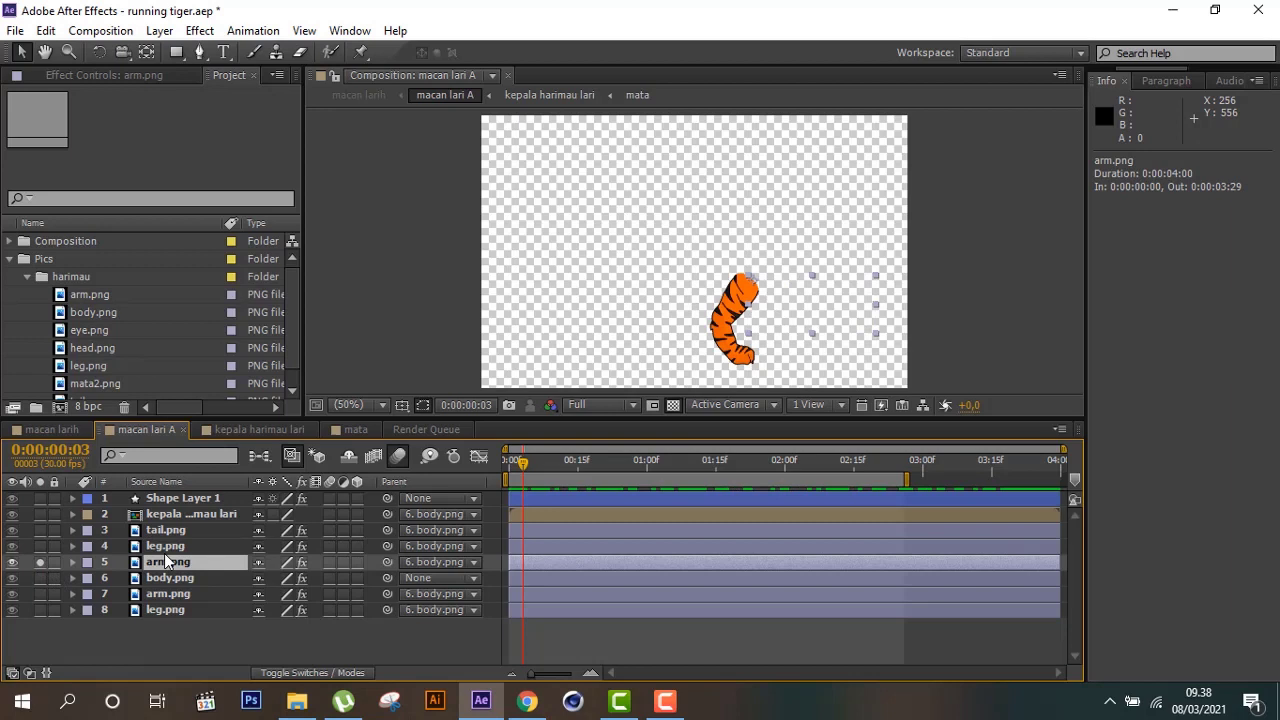
left_click(363, 51)
left_click(21, 52)
left_click(363, 51)
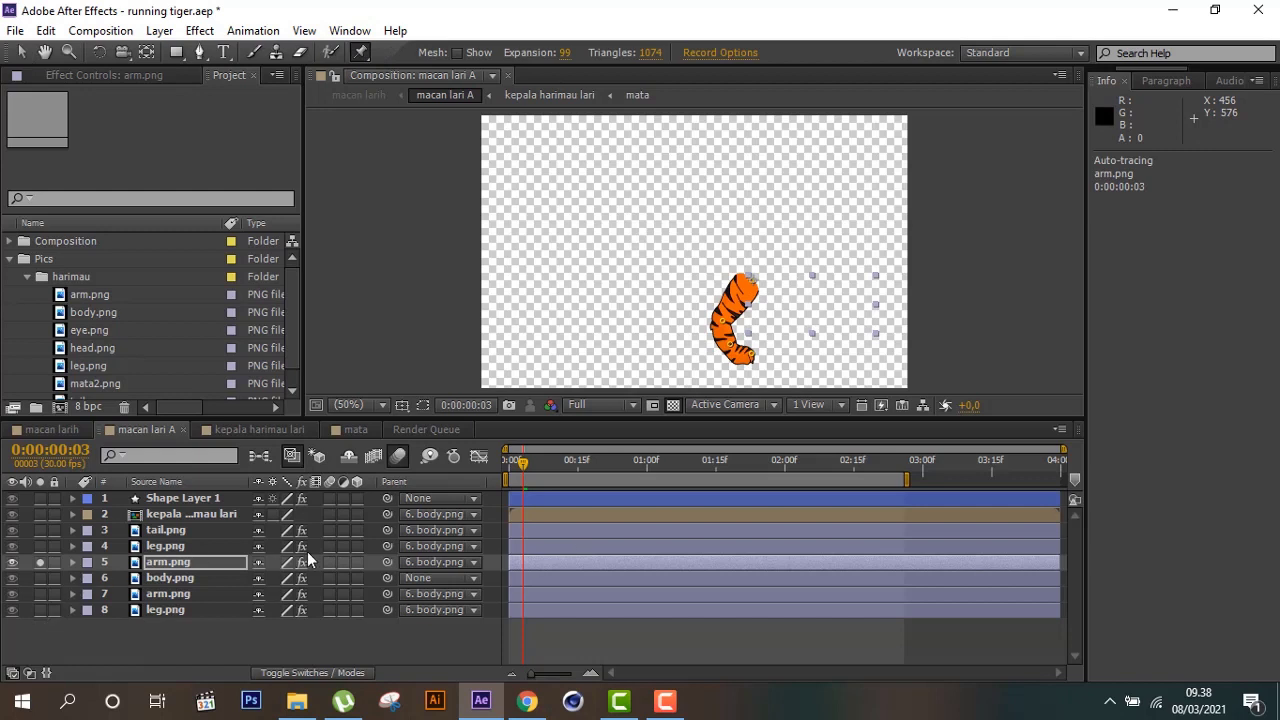
left_click(197, 564)
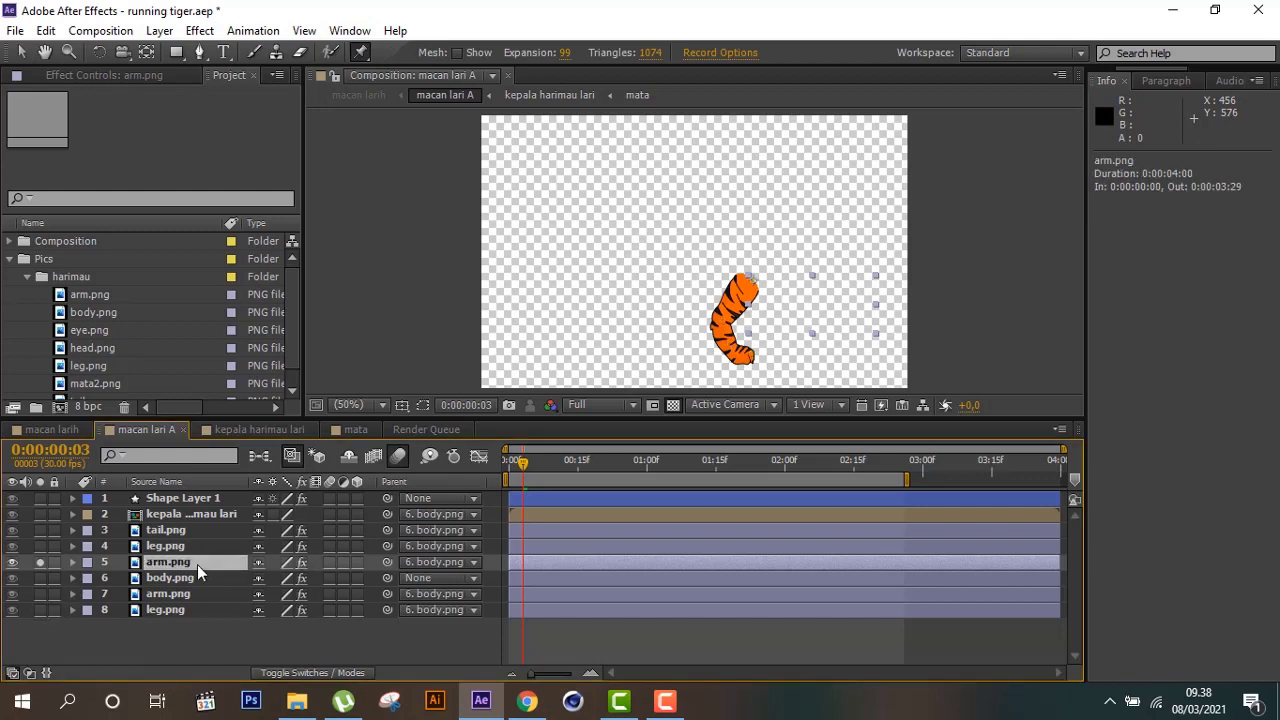
key("u")
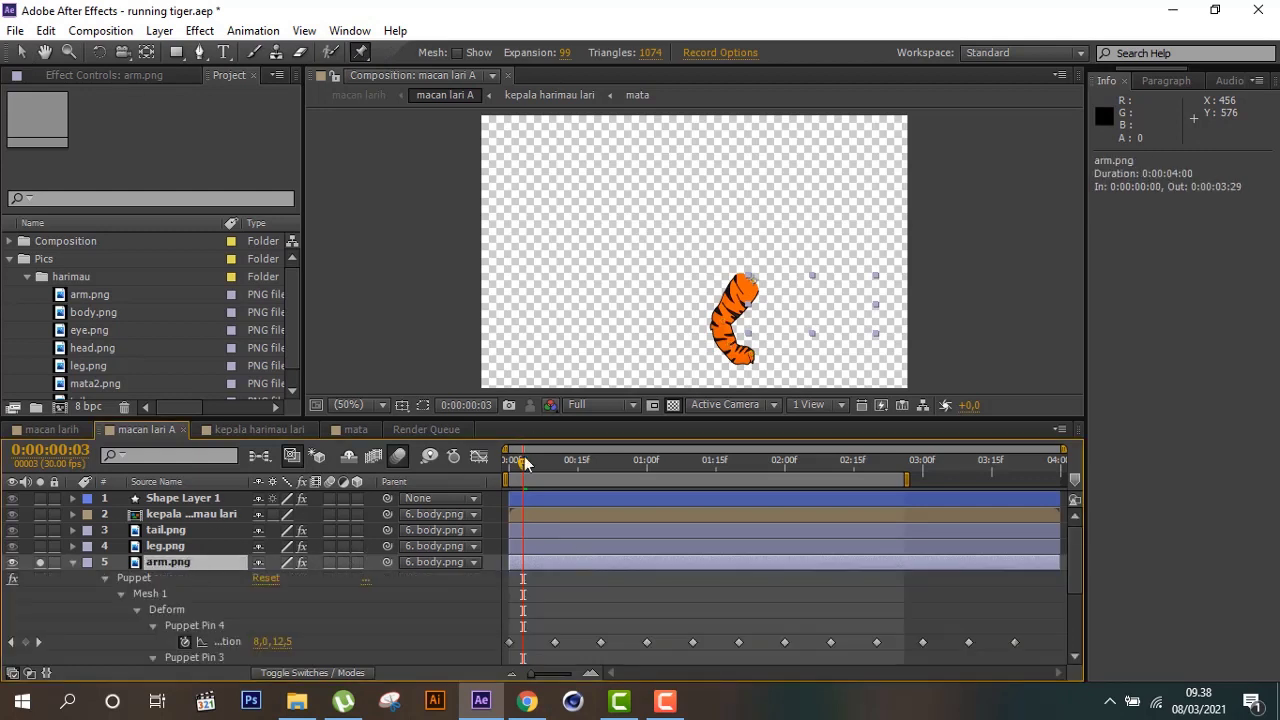
left_click_drag(518, 462, 502, 480)
left_click_drag(605, 488, 908, 533)
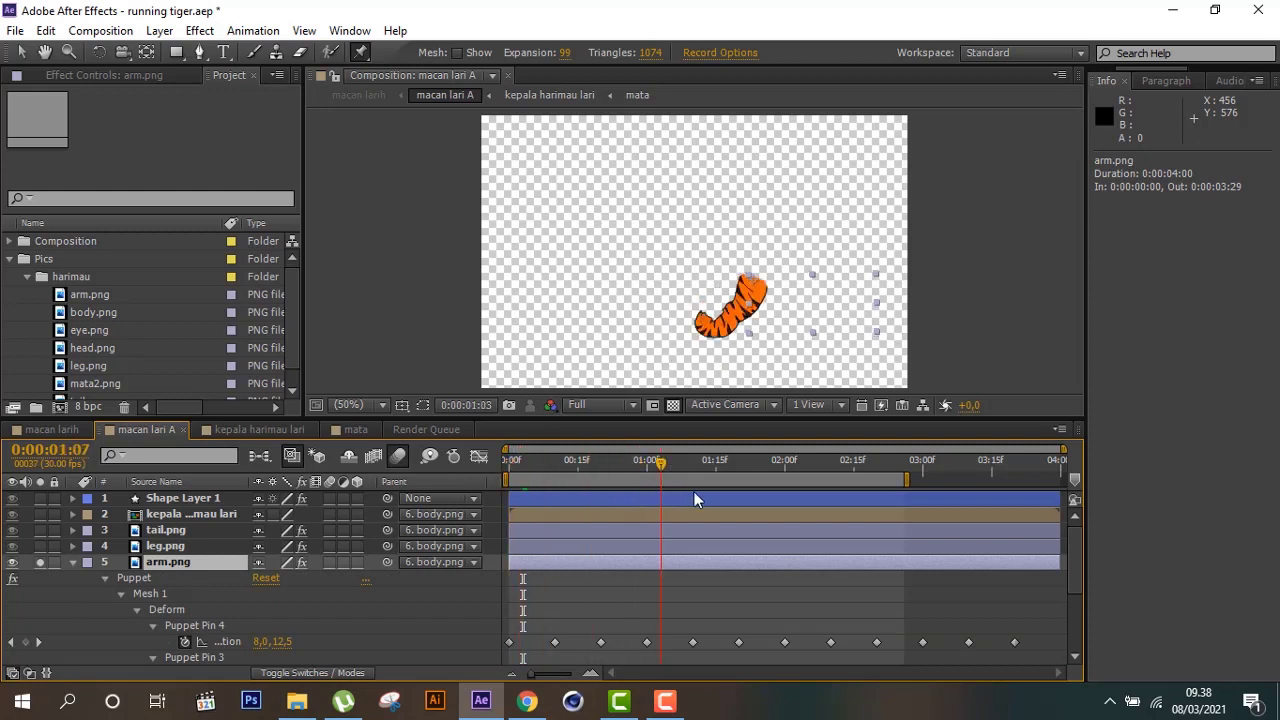
left_click(73, 562)
left_click(40, 562)
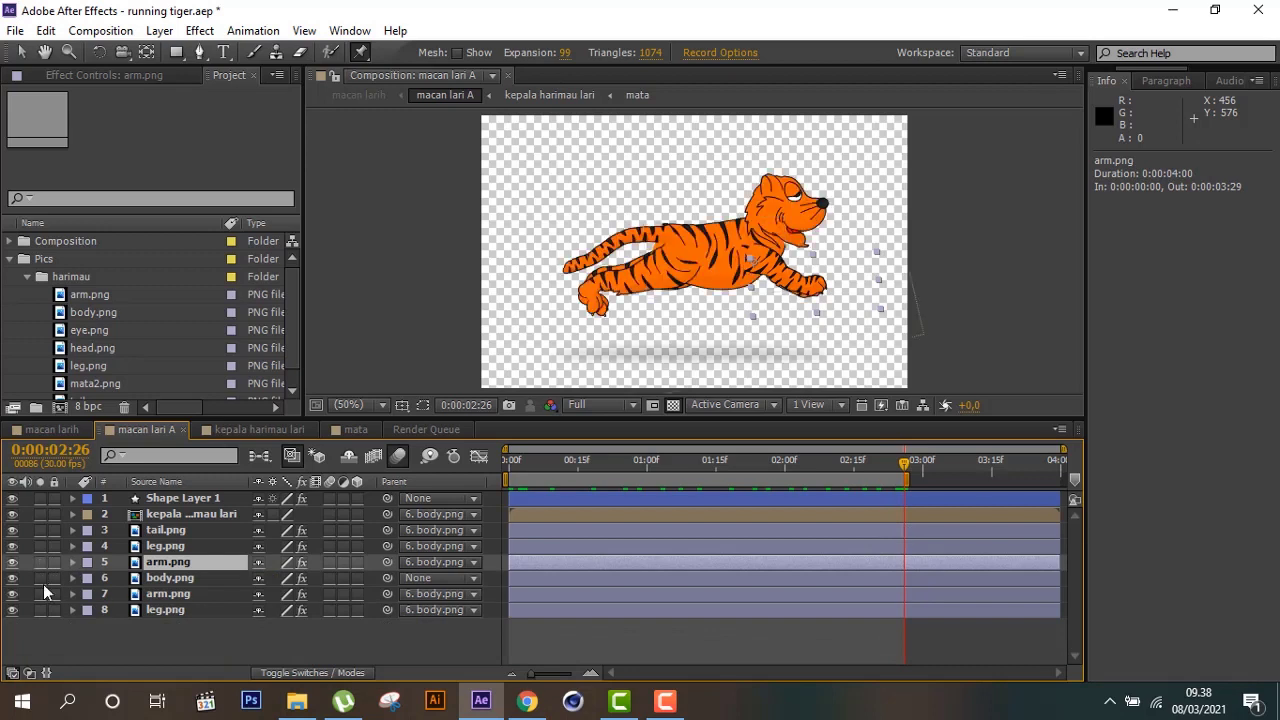
Solo body.png, reveal its keyframes, scrub through them, and collapse the Pics folder
left_click(40, 578)
left_click(151, 584)
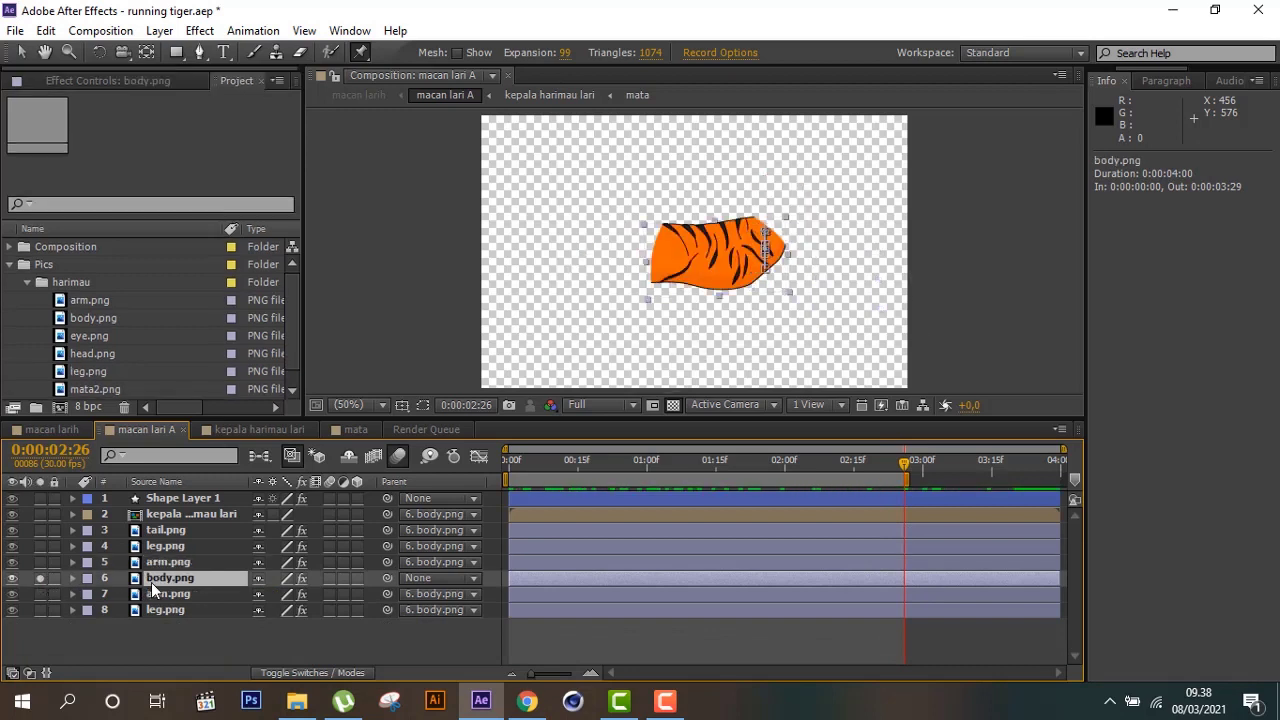
key("u")
scroll(578, 550, "down", 3)
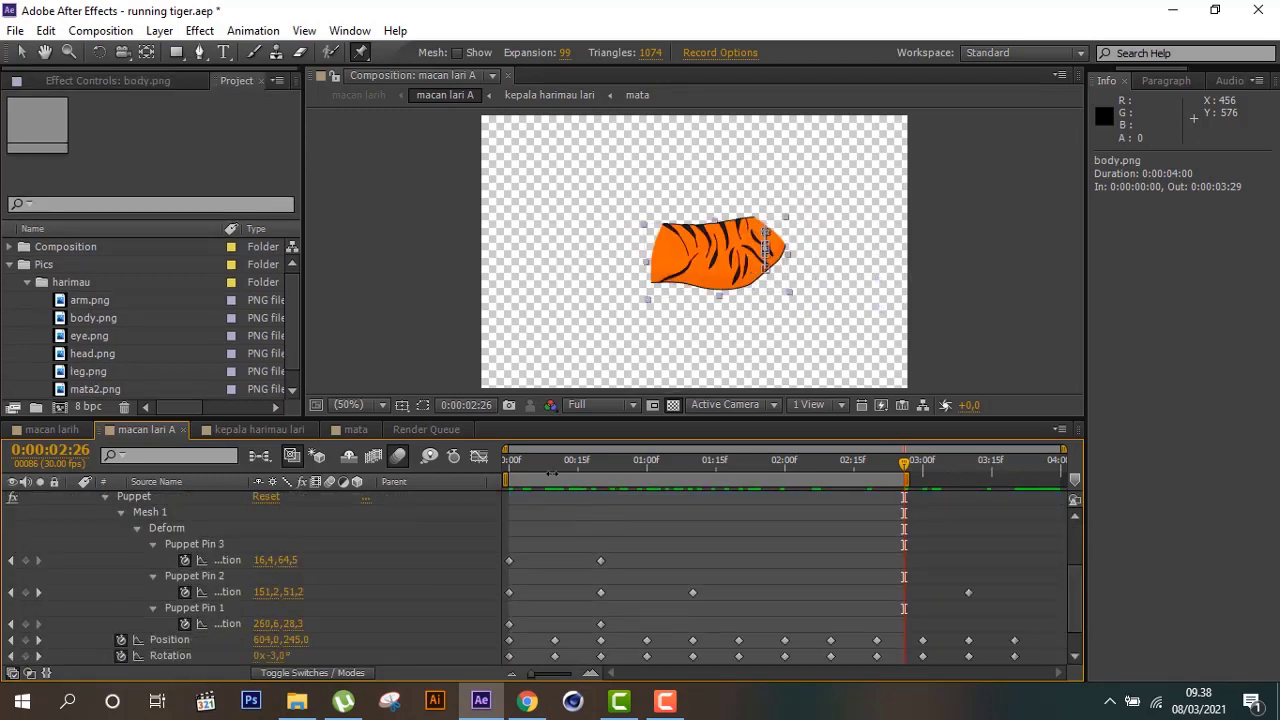
left_click_drag(534, 457, 941, 462)
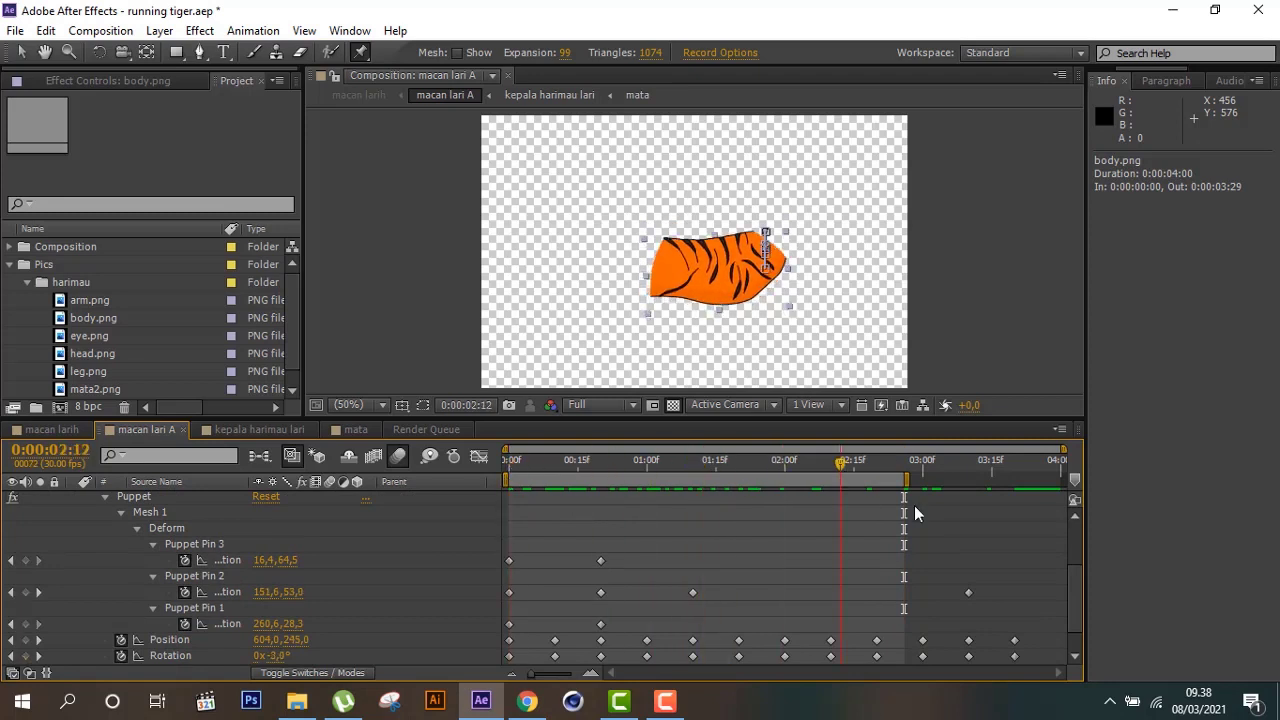
left_click(10, 265)
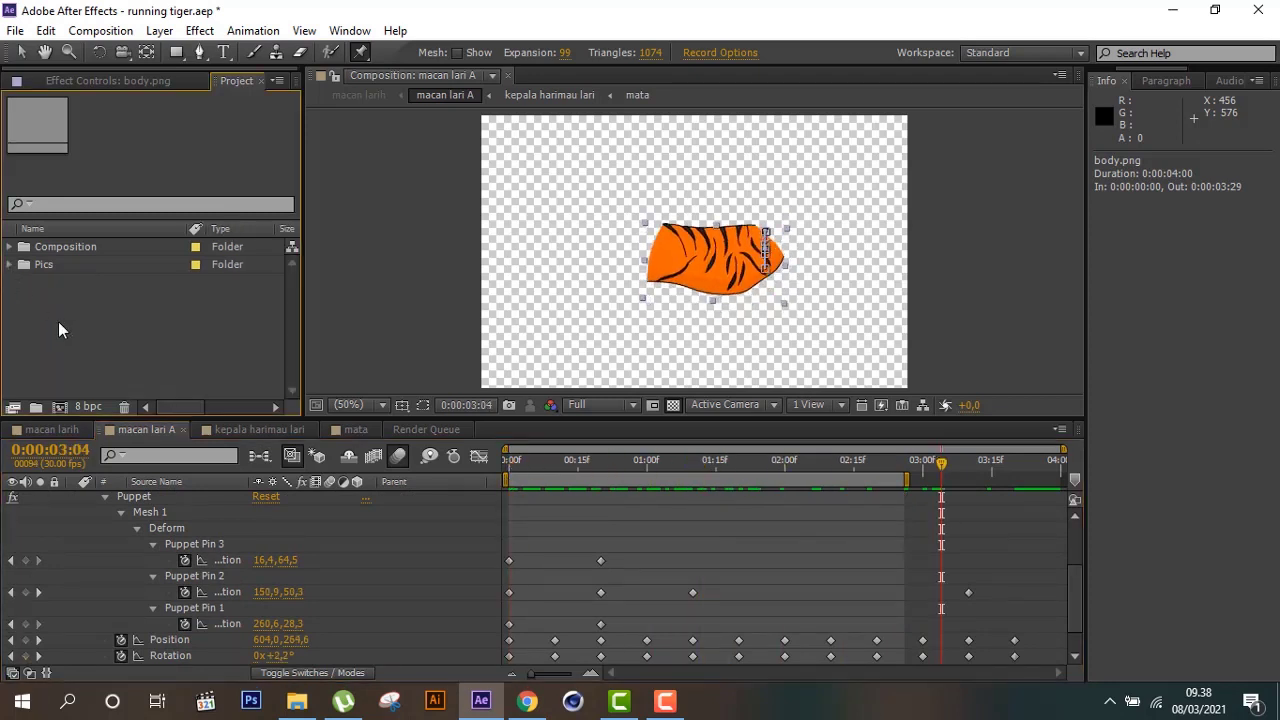
Import 4.jpg from the pics > running tiger folder into the project
double_click(95, 363)
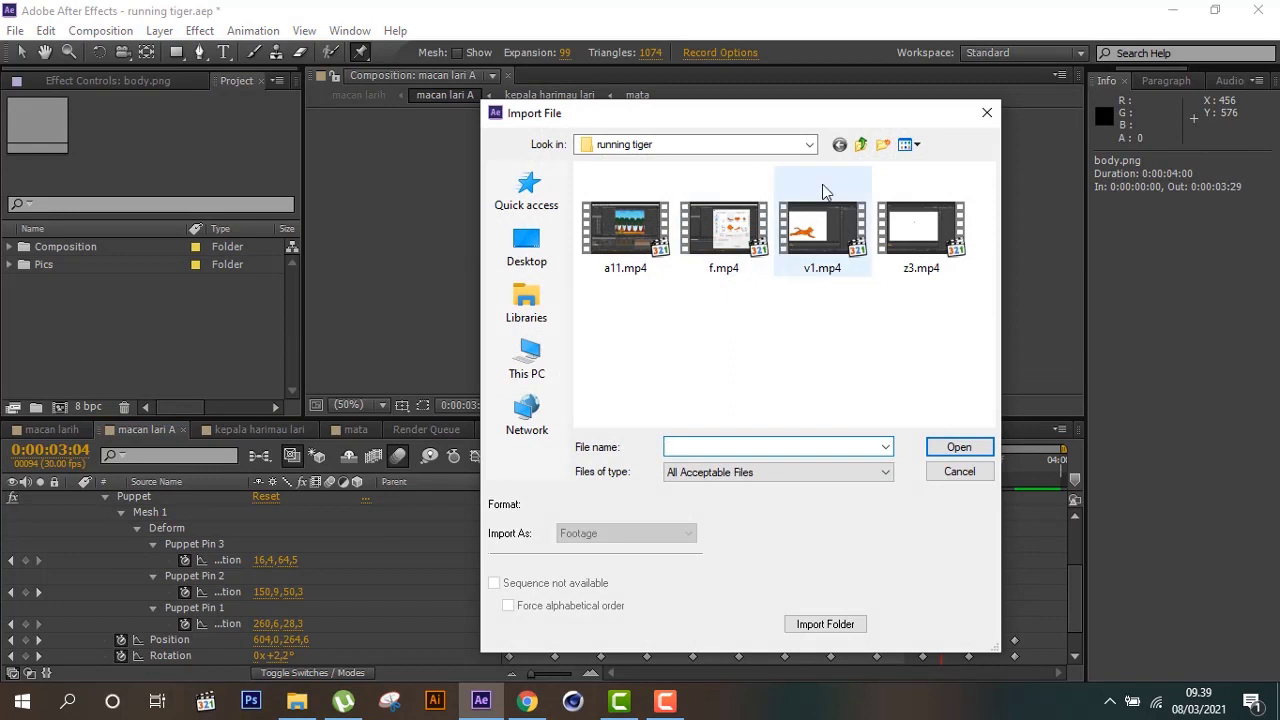
left_click(860, 145)
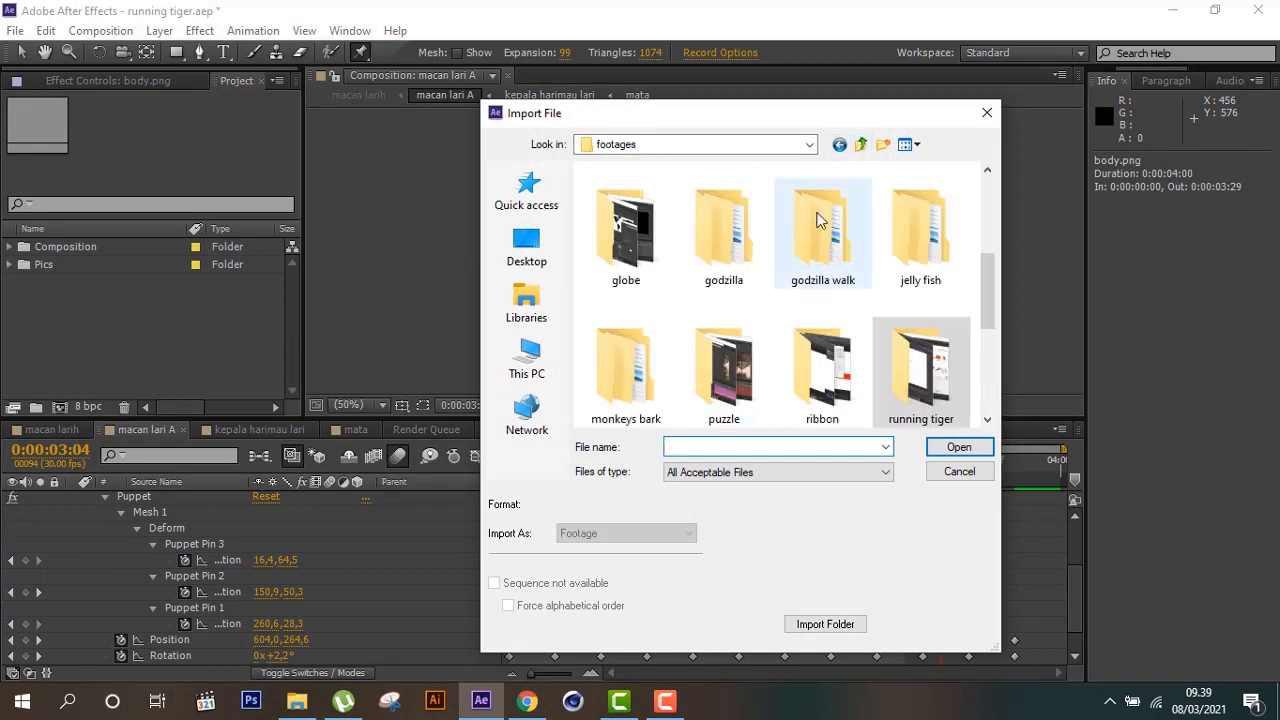
left_click(860, 146)
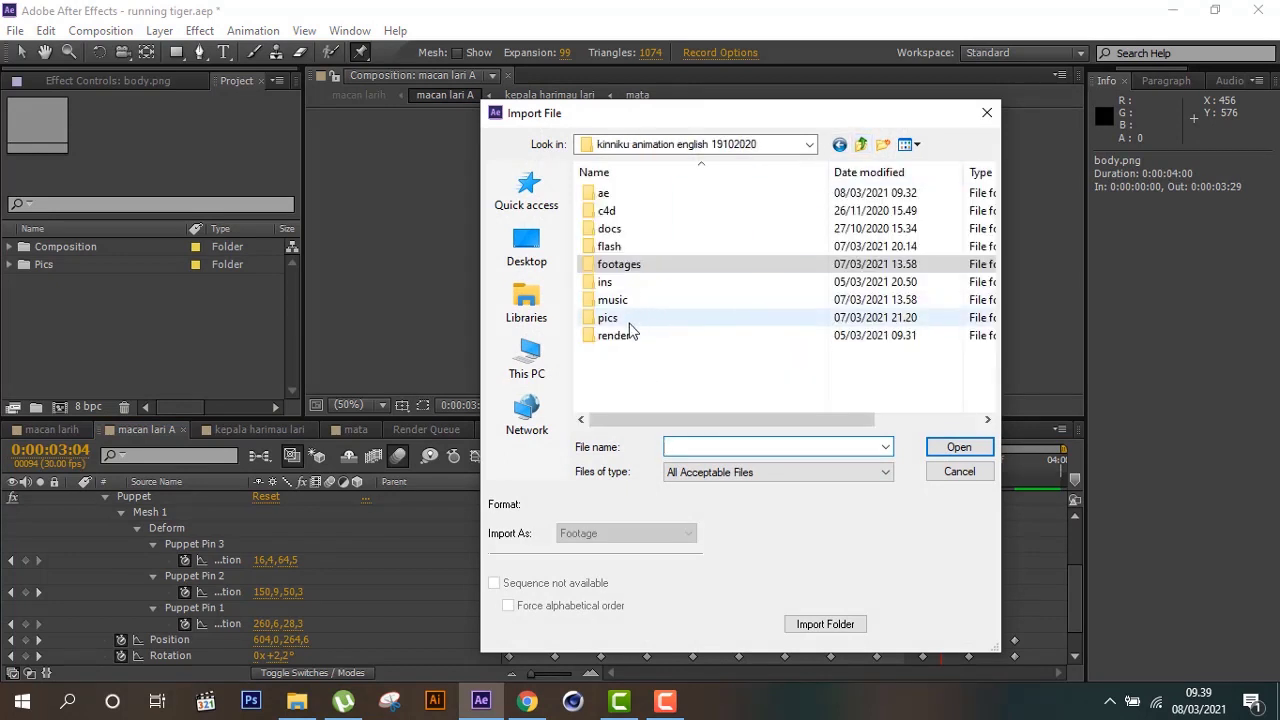
double_click(629, 320)
scroll(797, 343, "down", 10)
scroll(820, 367, "up", 5)
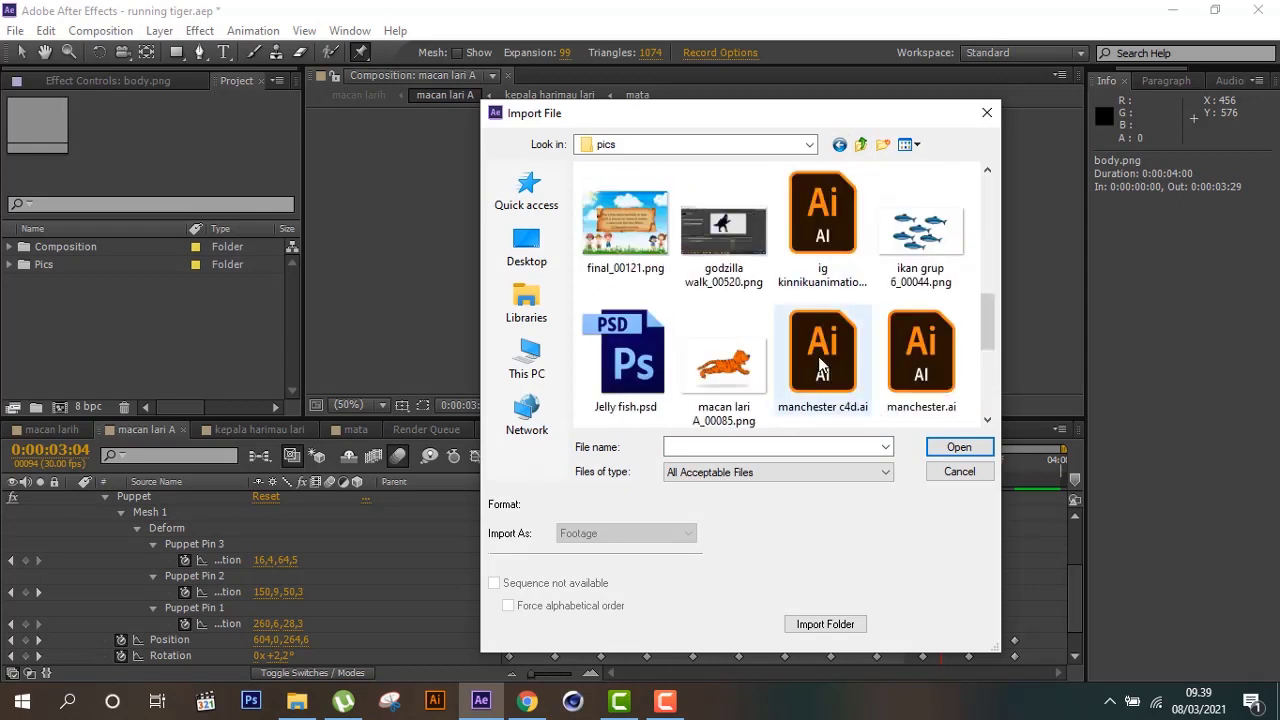
scroll(918, 372, "up", 5)
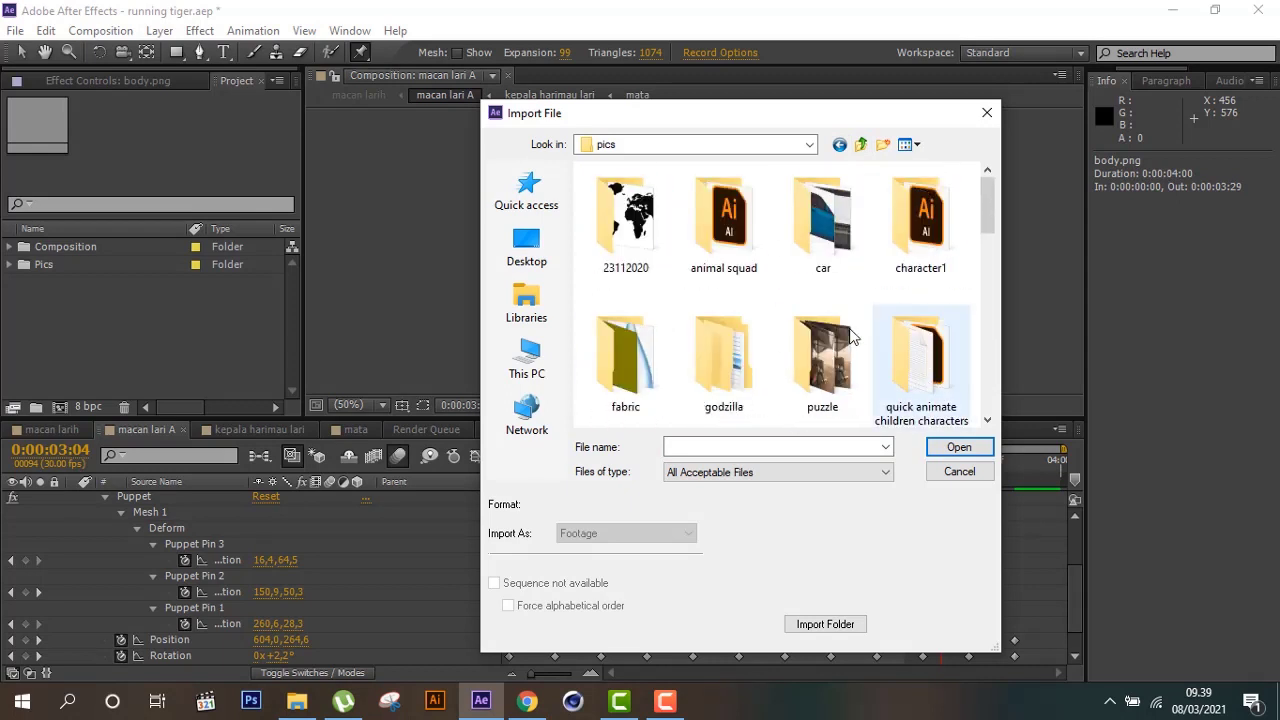
scroll(714, 378, "down", 1)
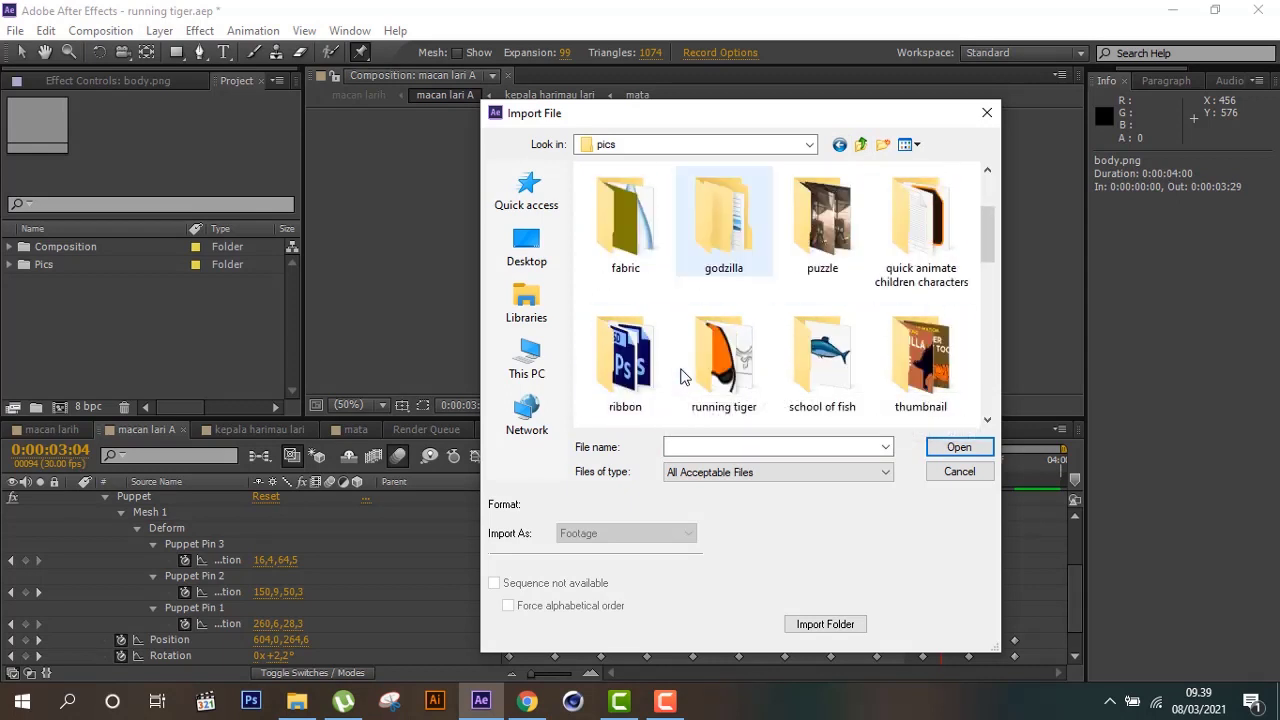
double_click(757, 380)
double_click(625, 225)
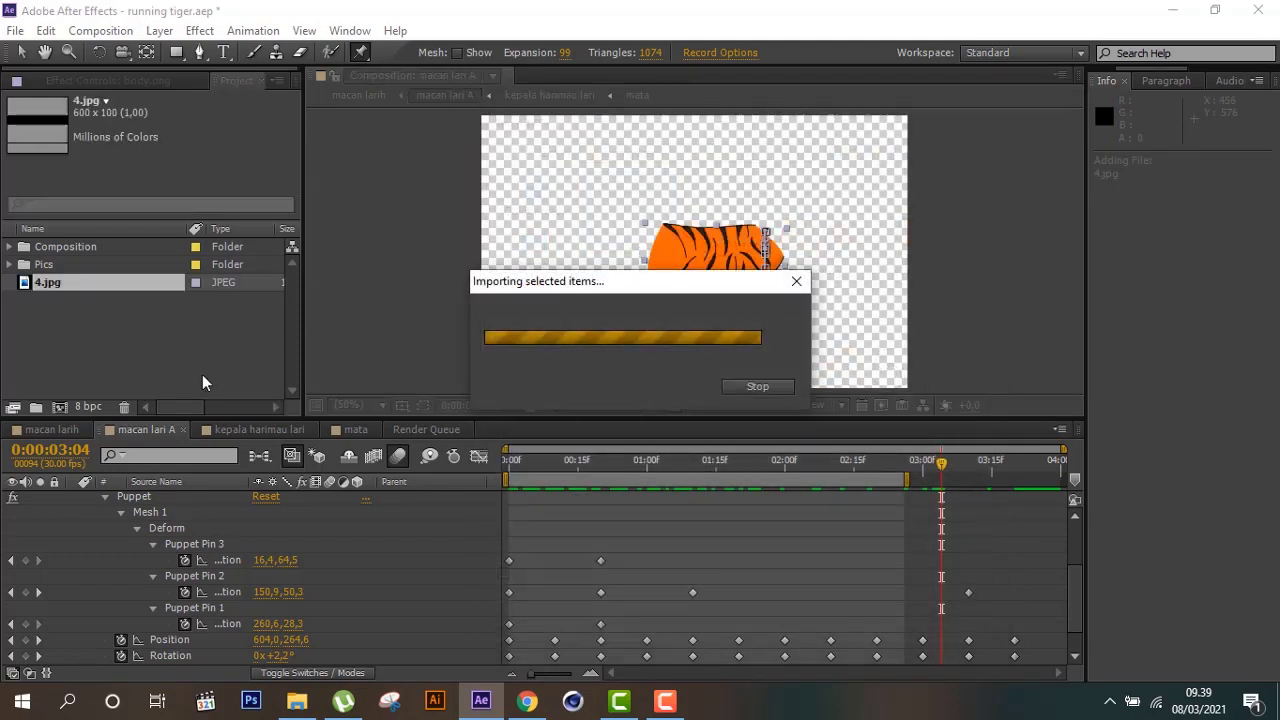
Build composition 4 from 4.jpg at Full preview resolution, then return to macan larih
left_click(59, 409)
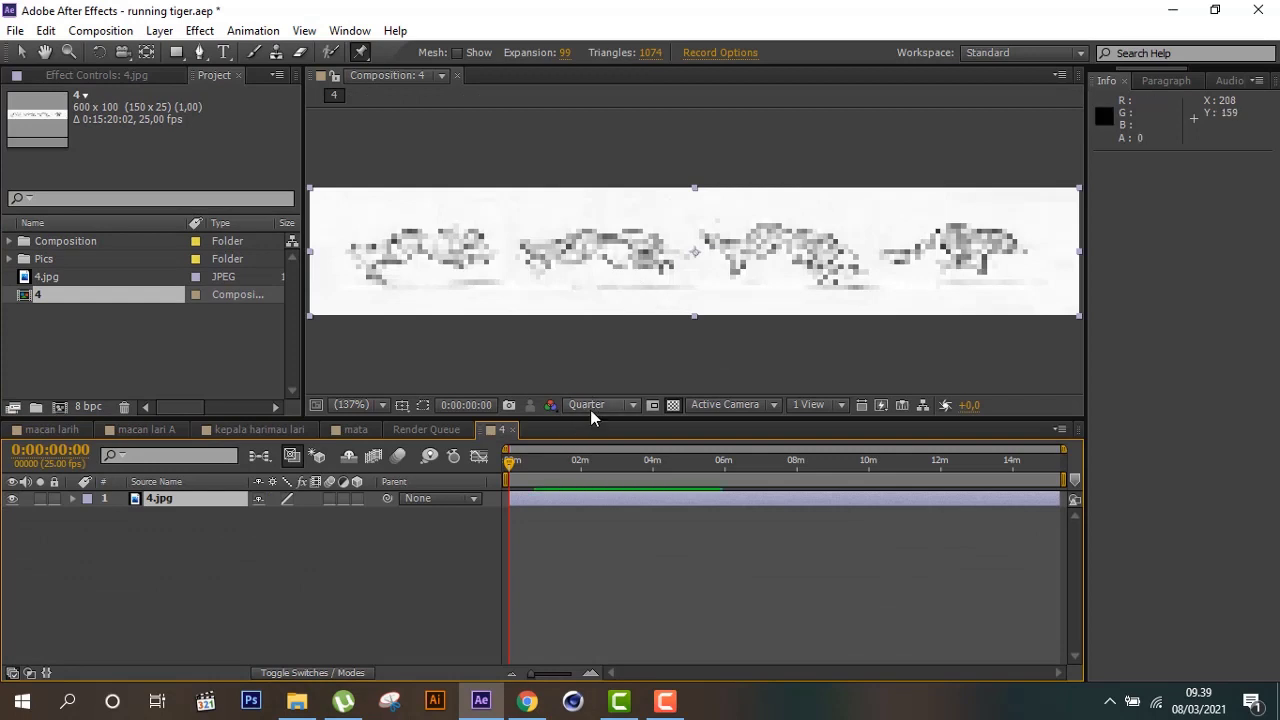
left_click(591, 410)
left_click(606, 452)
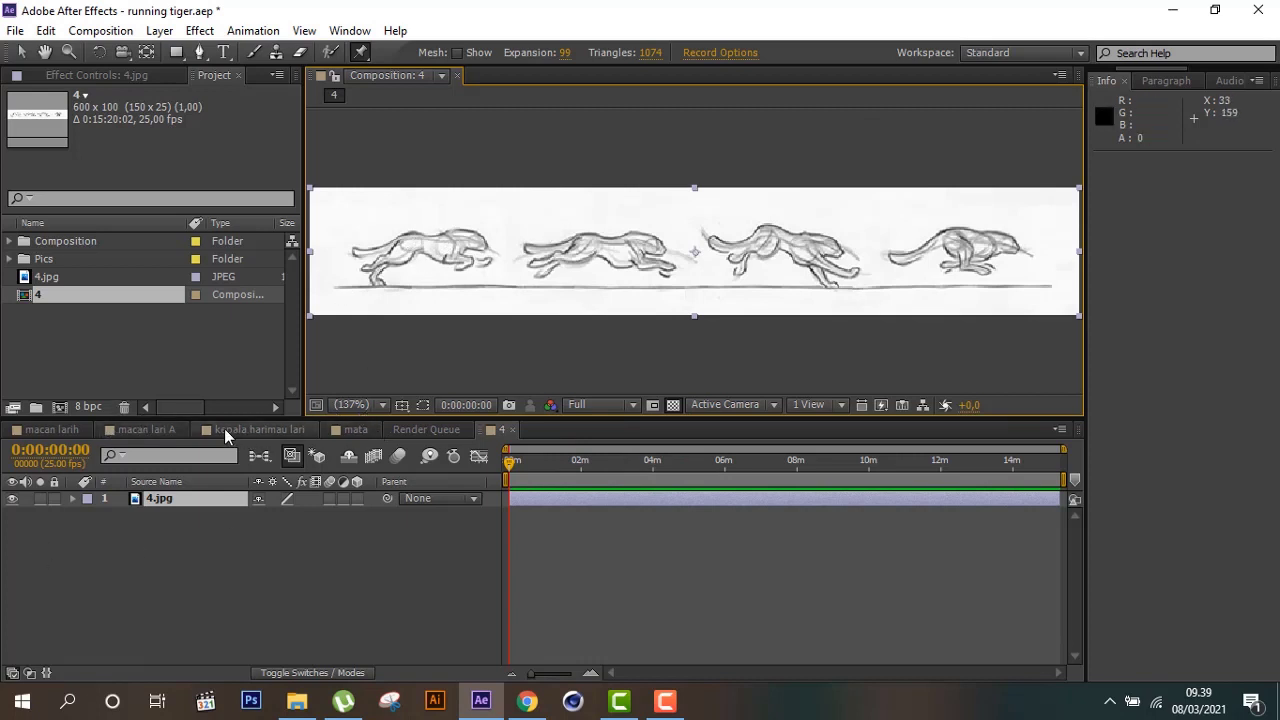
left_click(52, 431)
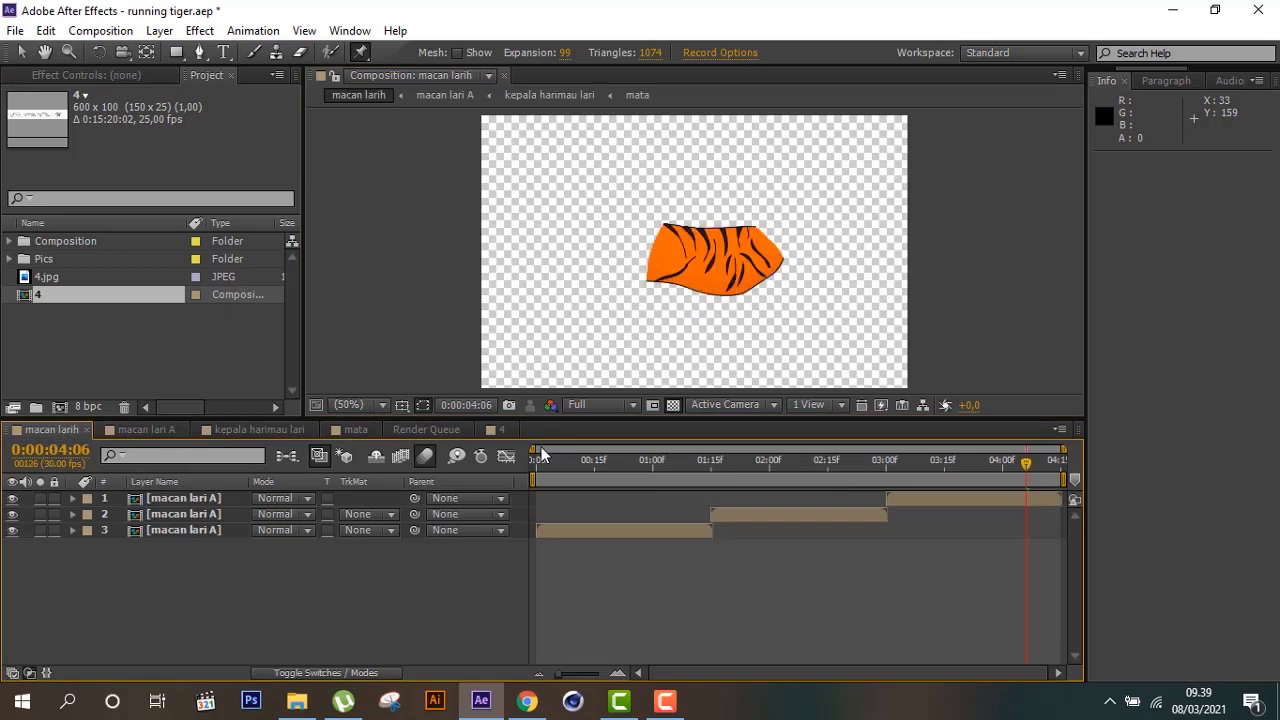
Go to the macan lari A composition and collapse body.png's puppet properties
left_click(276, 430)
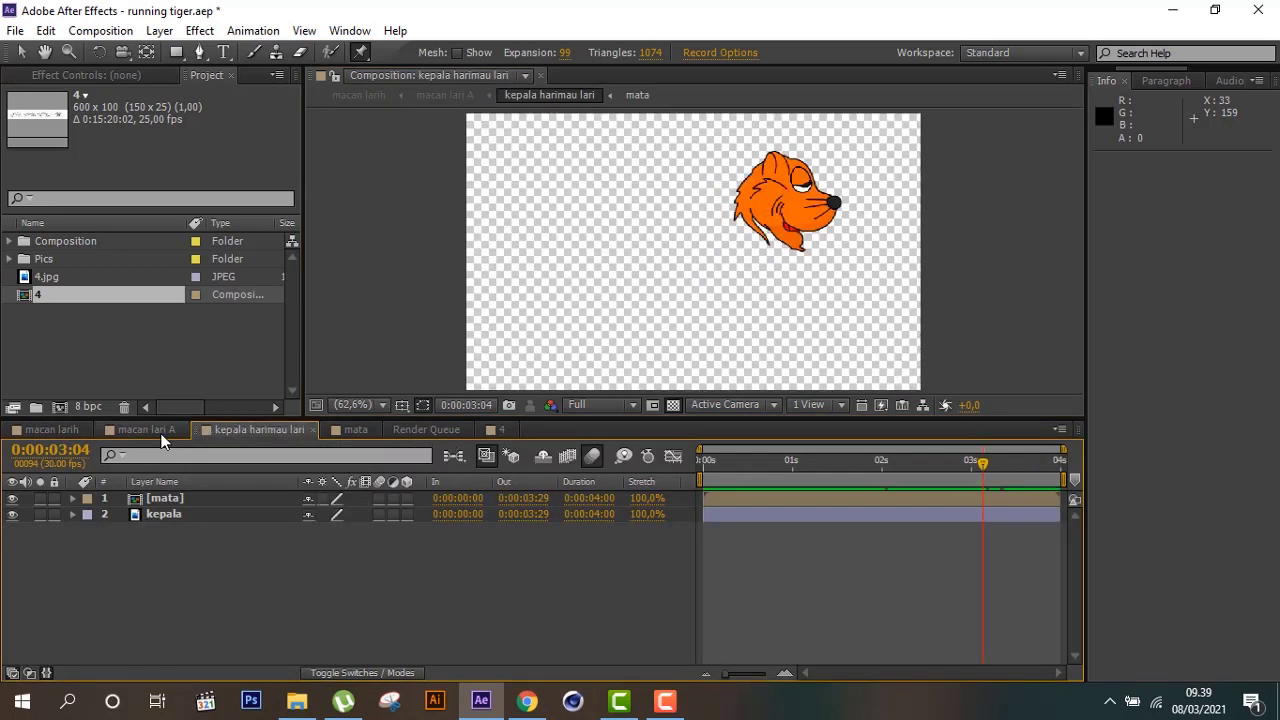
left_click(146, 430)
scroll(137, 625, "up", 3)
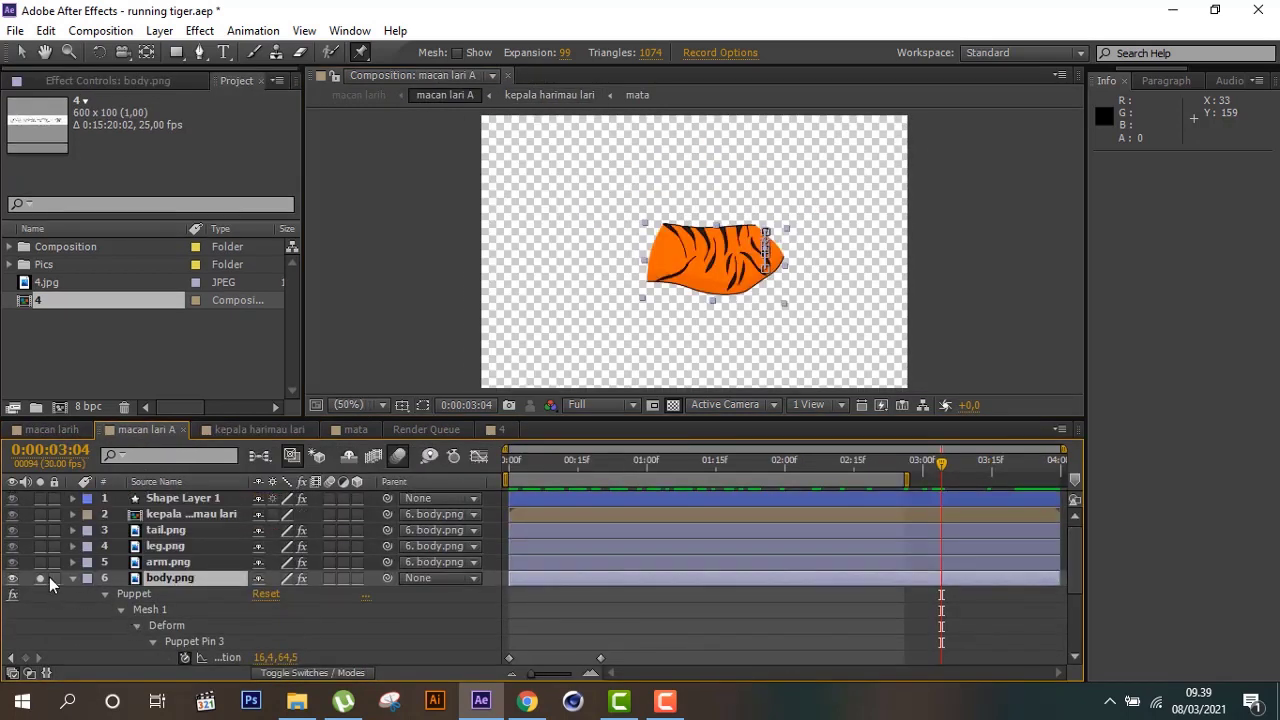
left_click(76, 580)
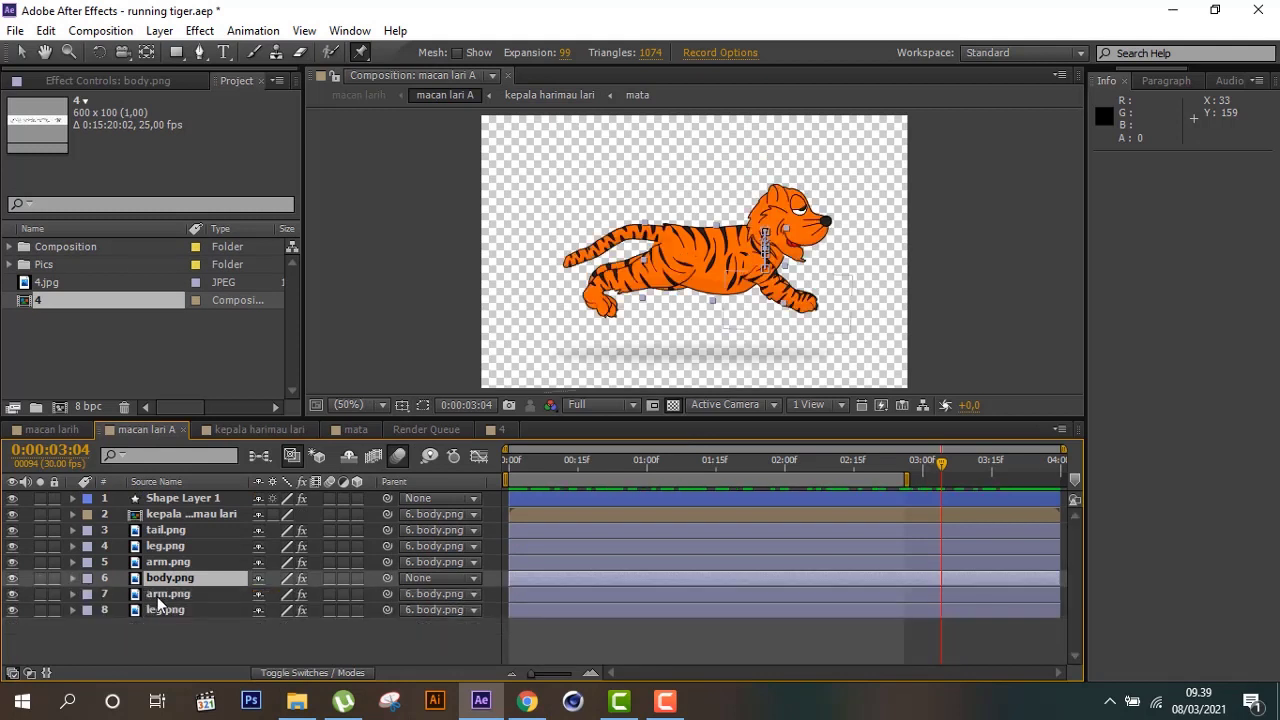
Solo arm.png to check its puppet pin keyframes, then unsolo and select Shape Layer 1
left_click(162, 594)
left_click(40, 594)
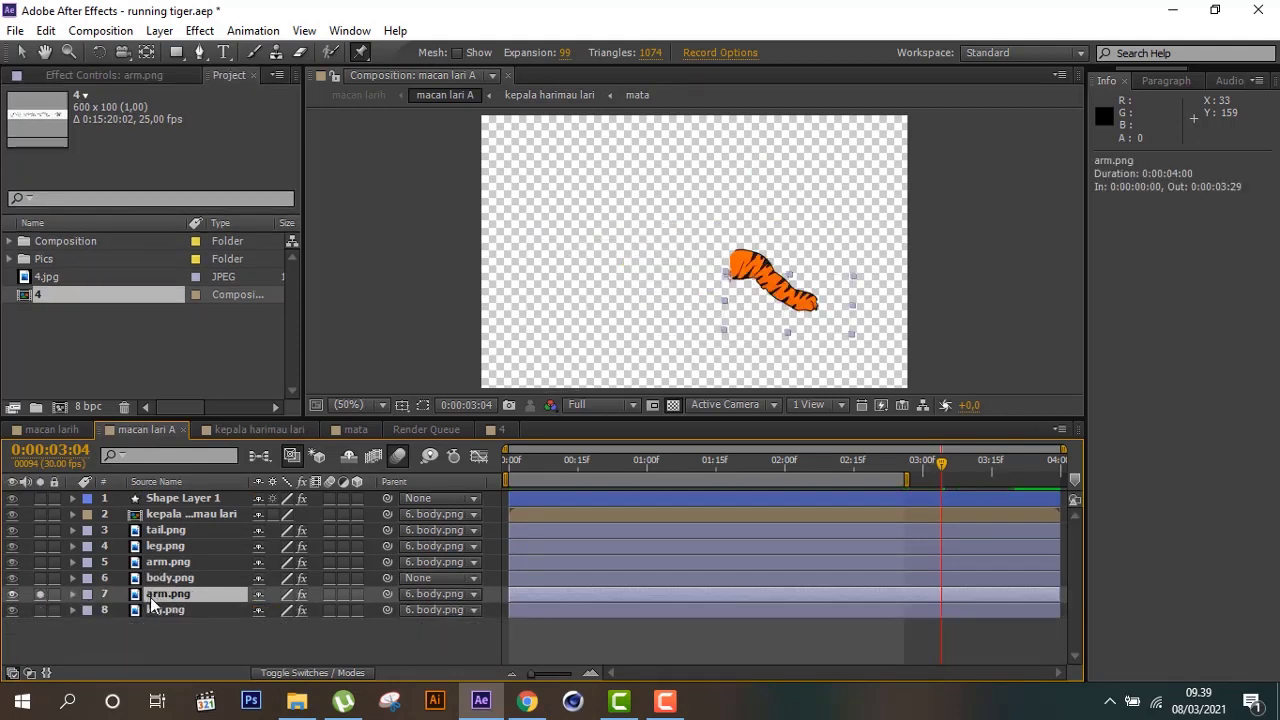
key("u")
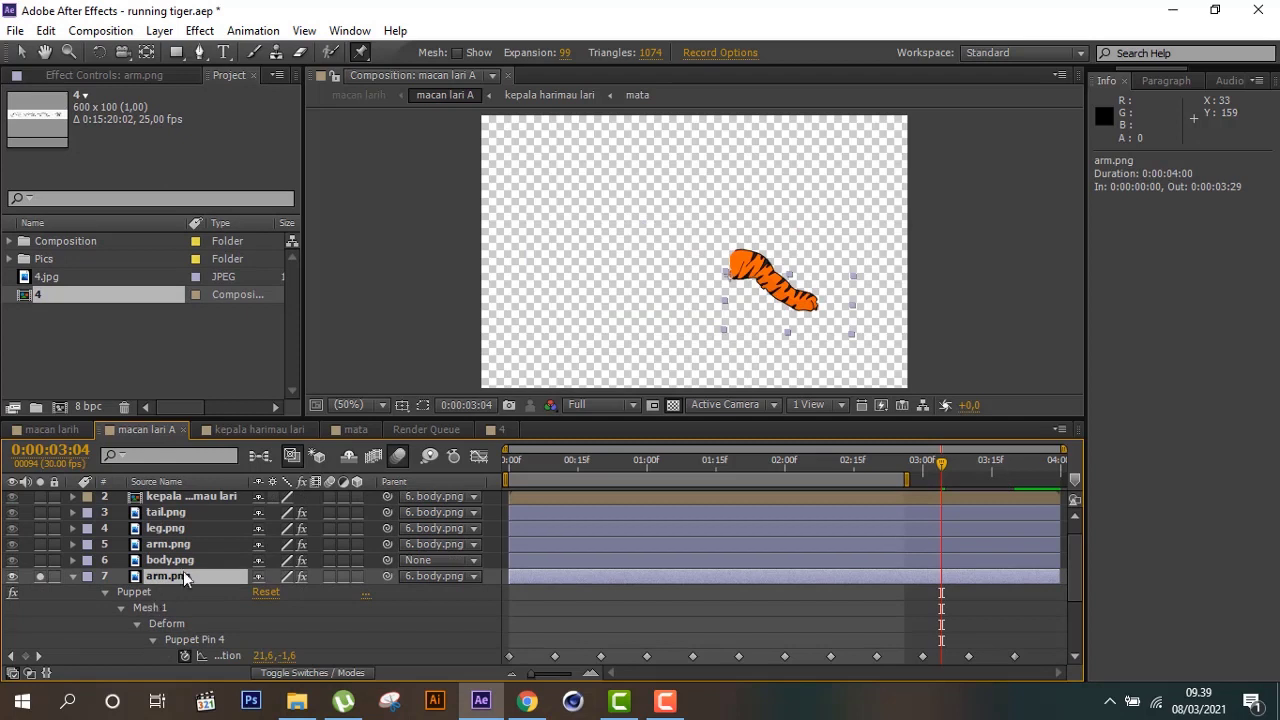
left_click(71, 578)
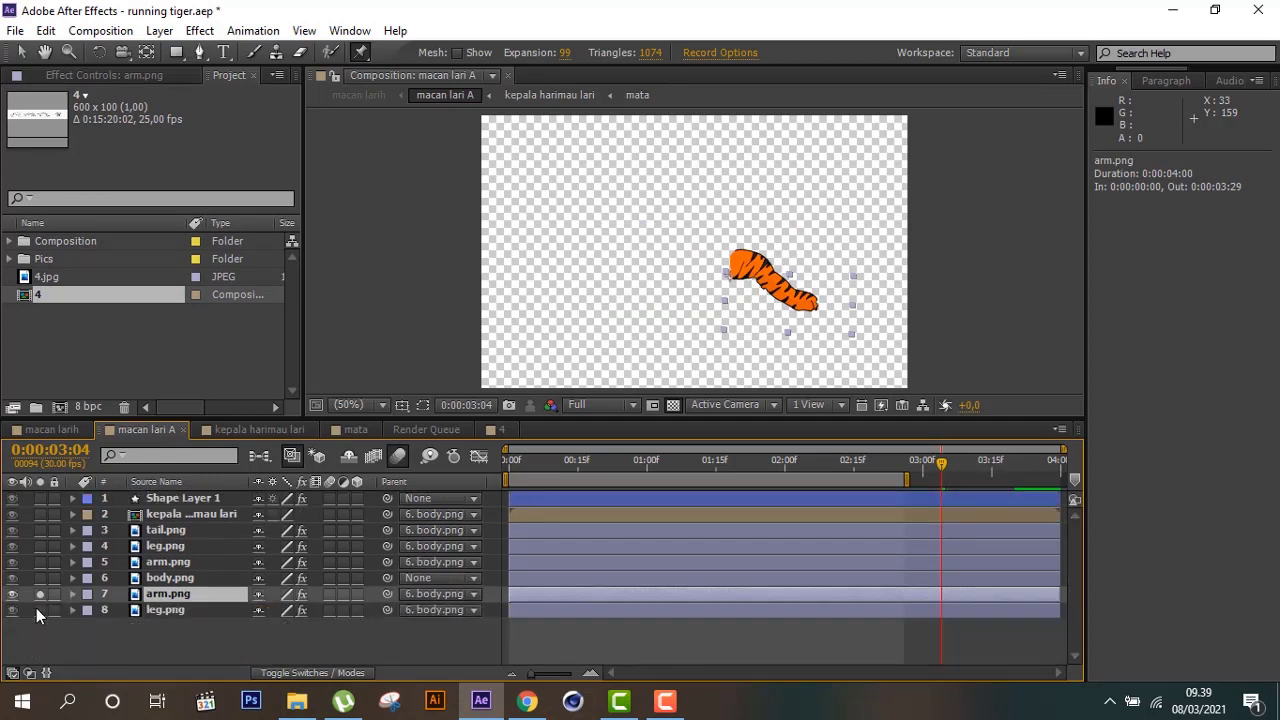
left_click(40, 594)
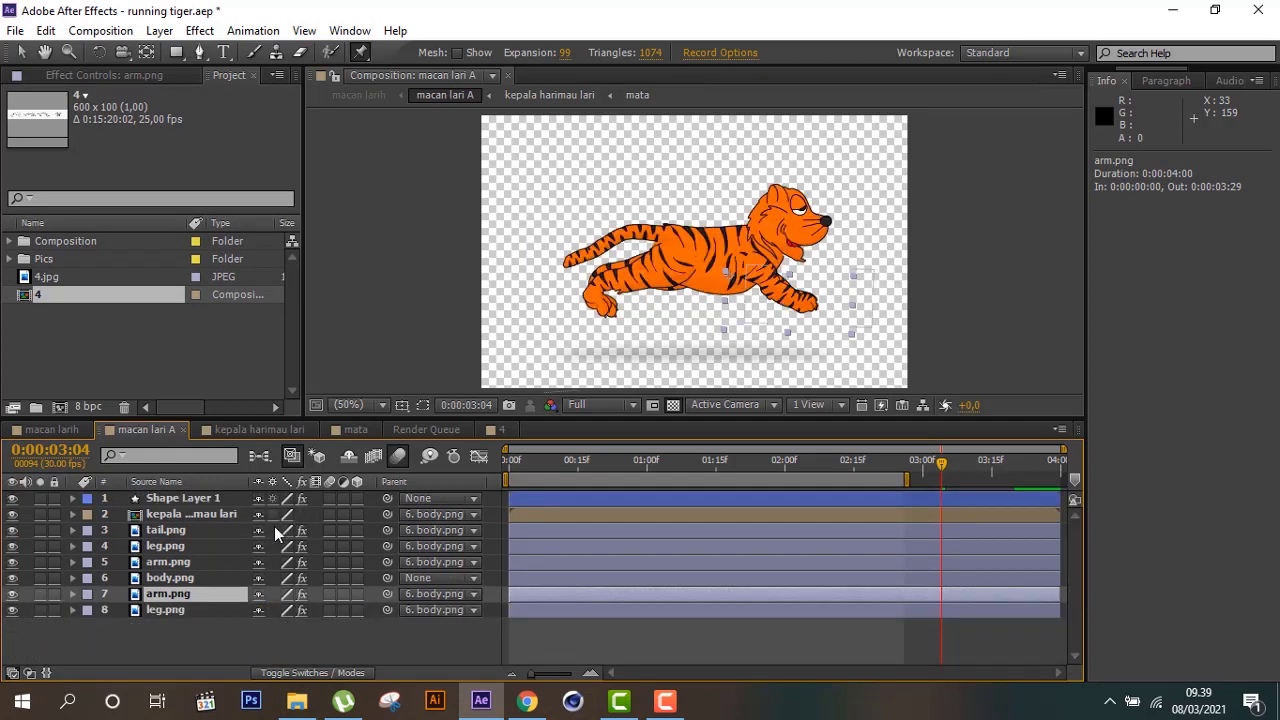
left_click(200, 500)
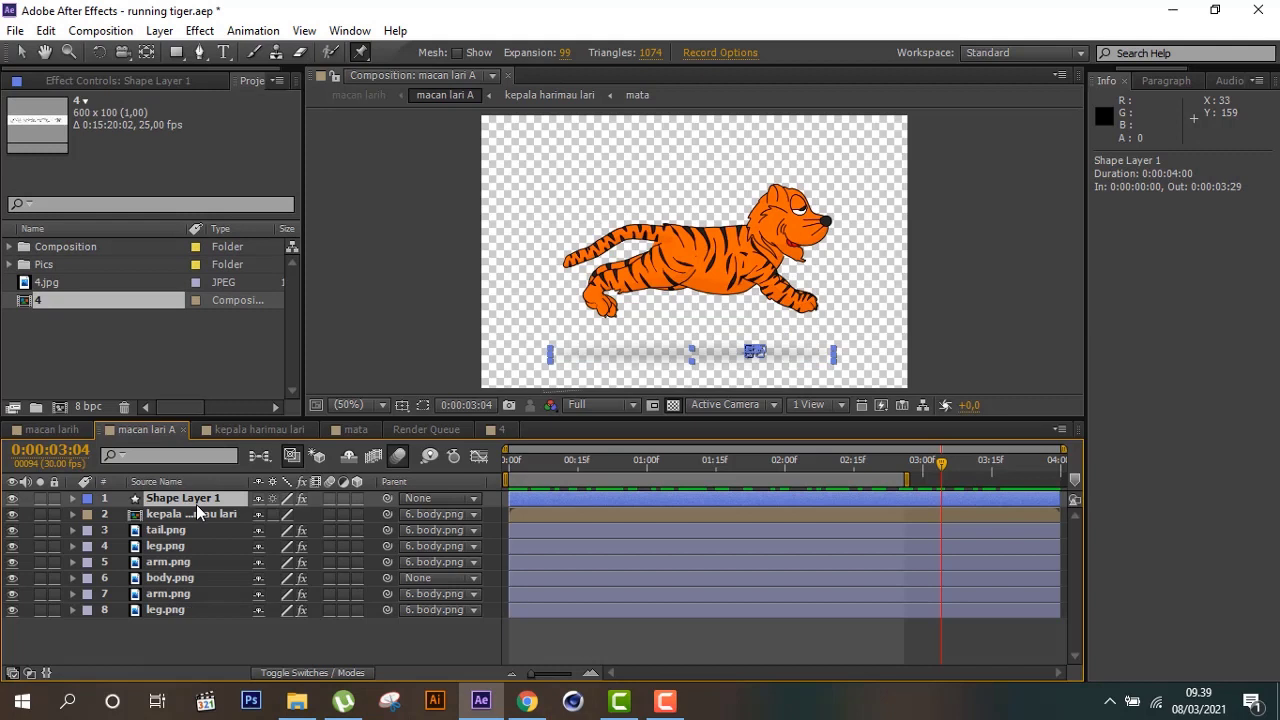
Show Shape Layer 1's 21% opacity and keyframed position and scale at 0:00:00:25
key("t")
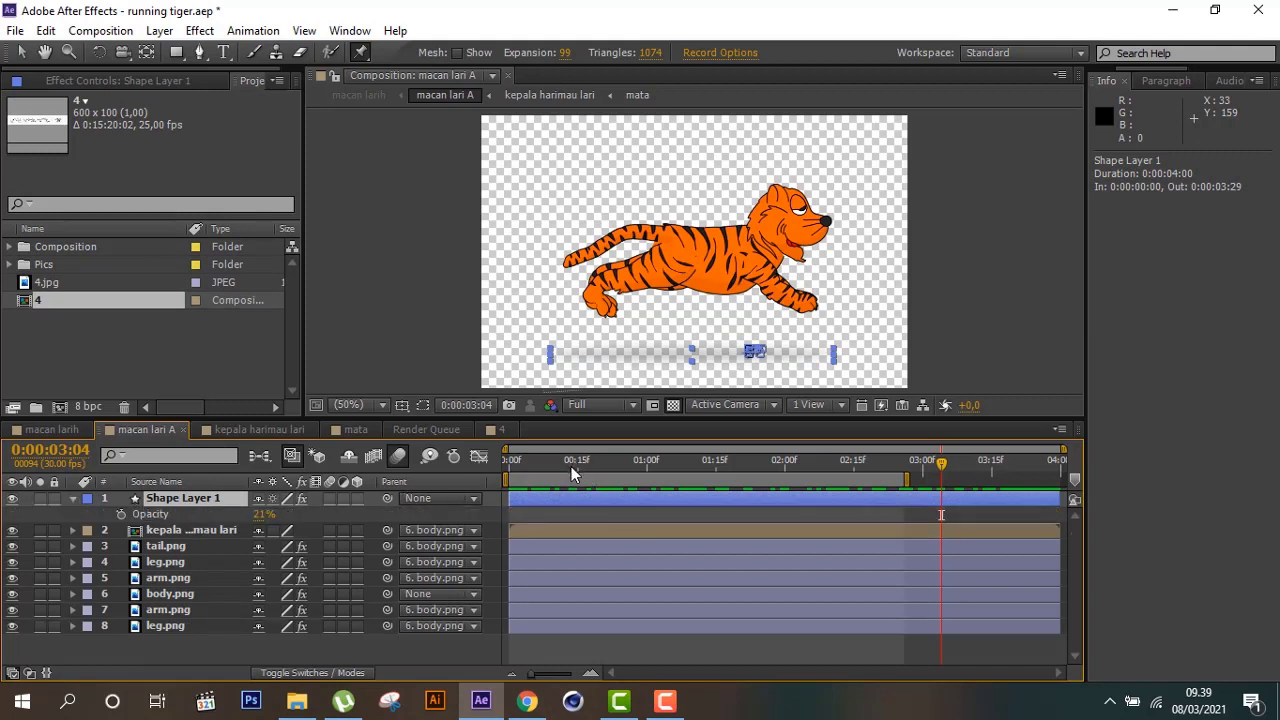
left_click_drag(575, 456, 624, 458)
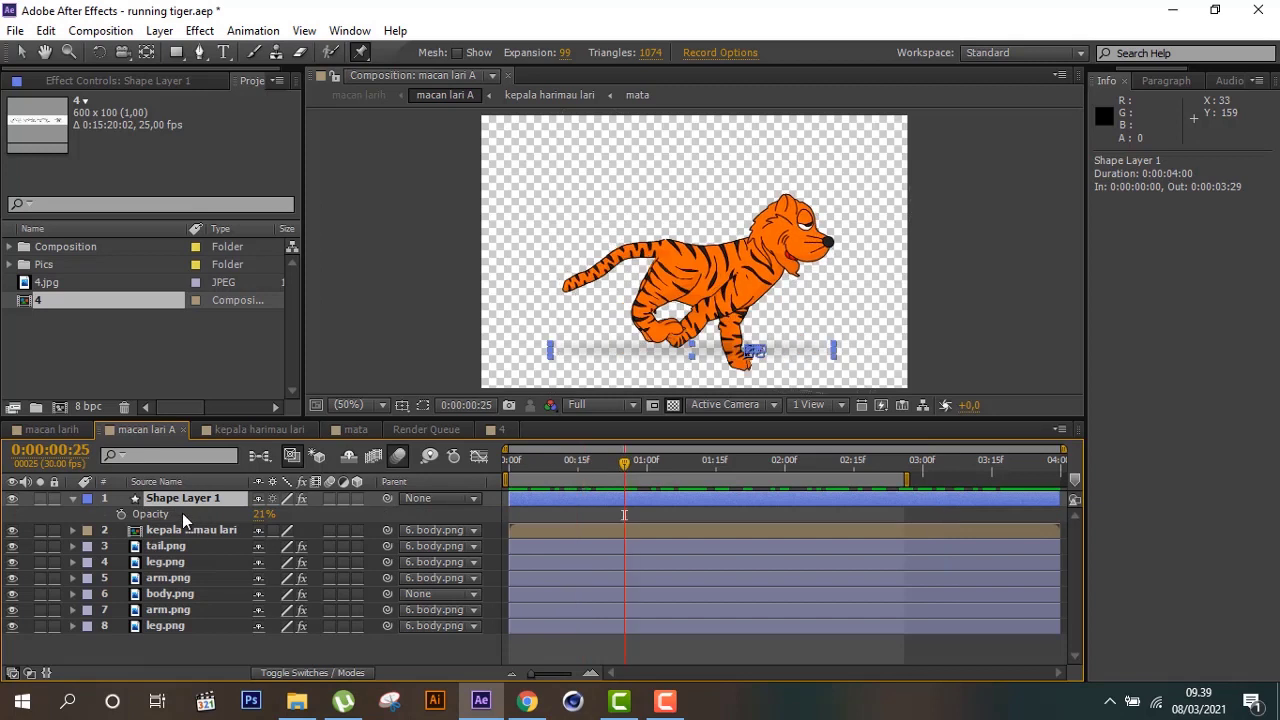
key("u")
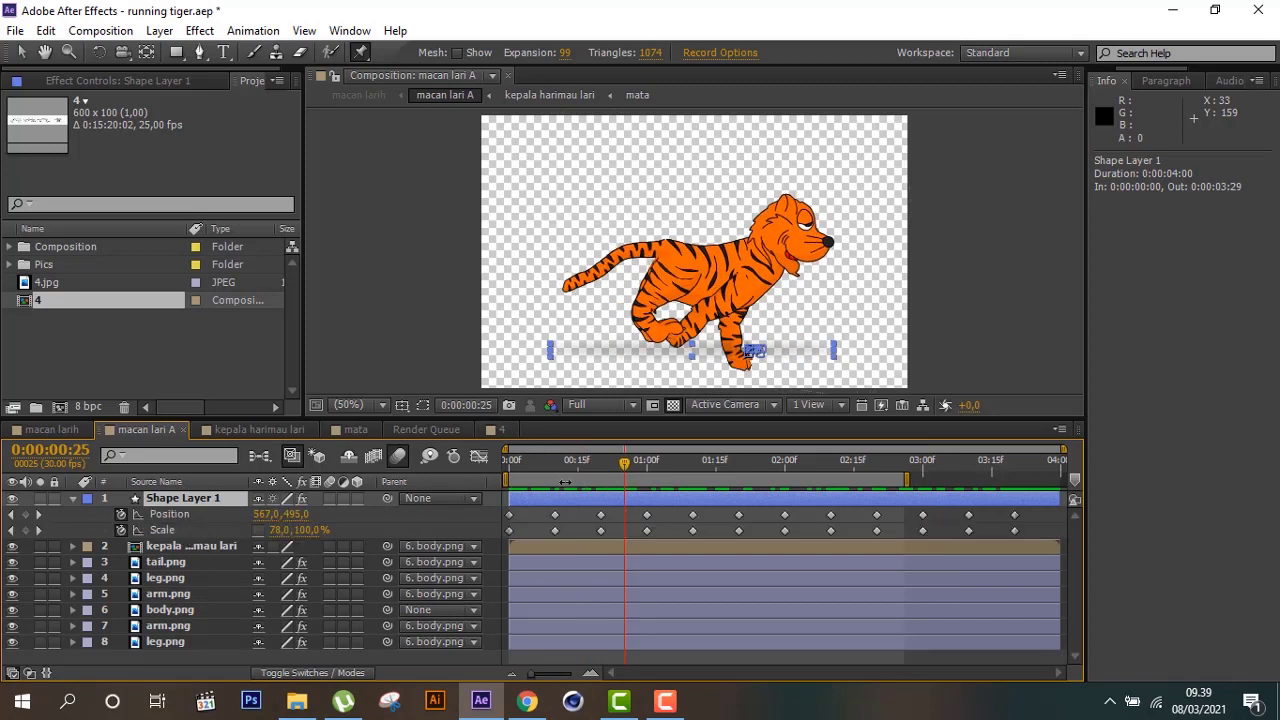
Scrub and play back the shadow animation, then go to the macan larih composition
left_click_drag(566, 474, 707, 474)
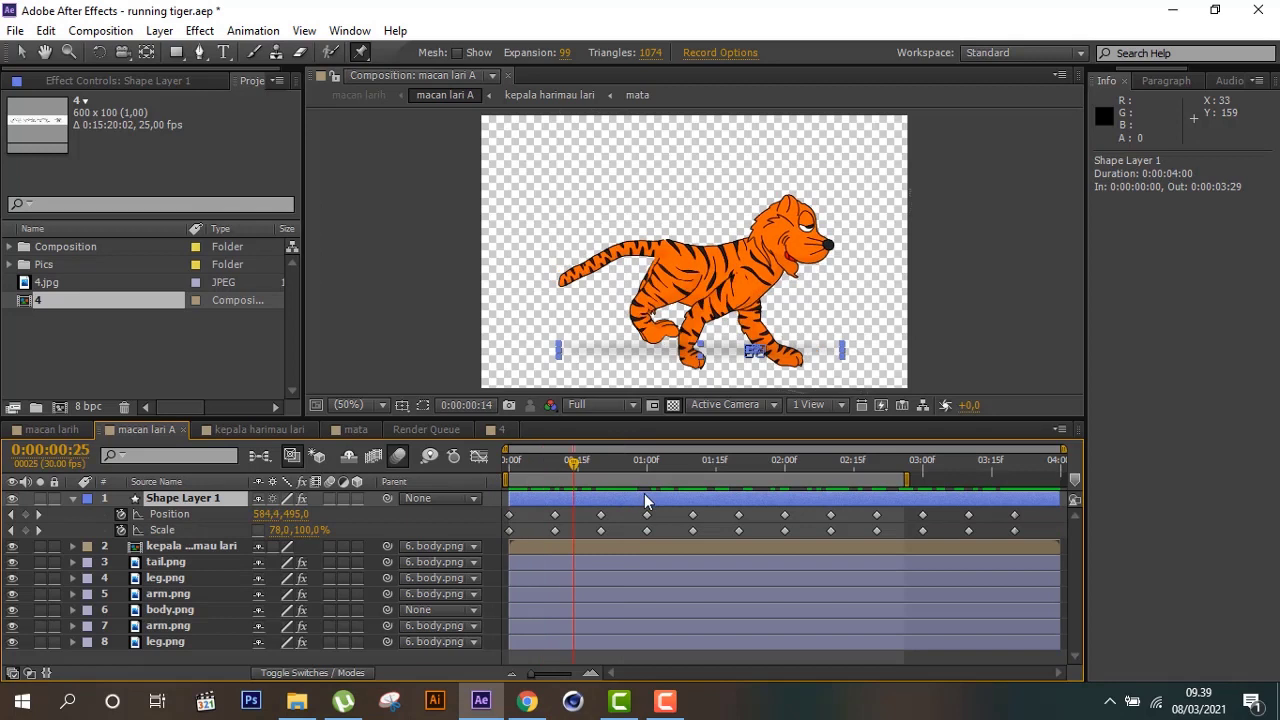
key("space")
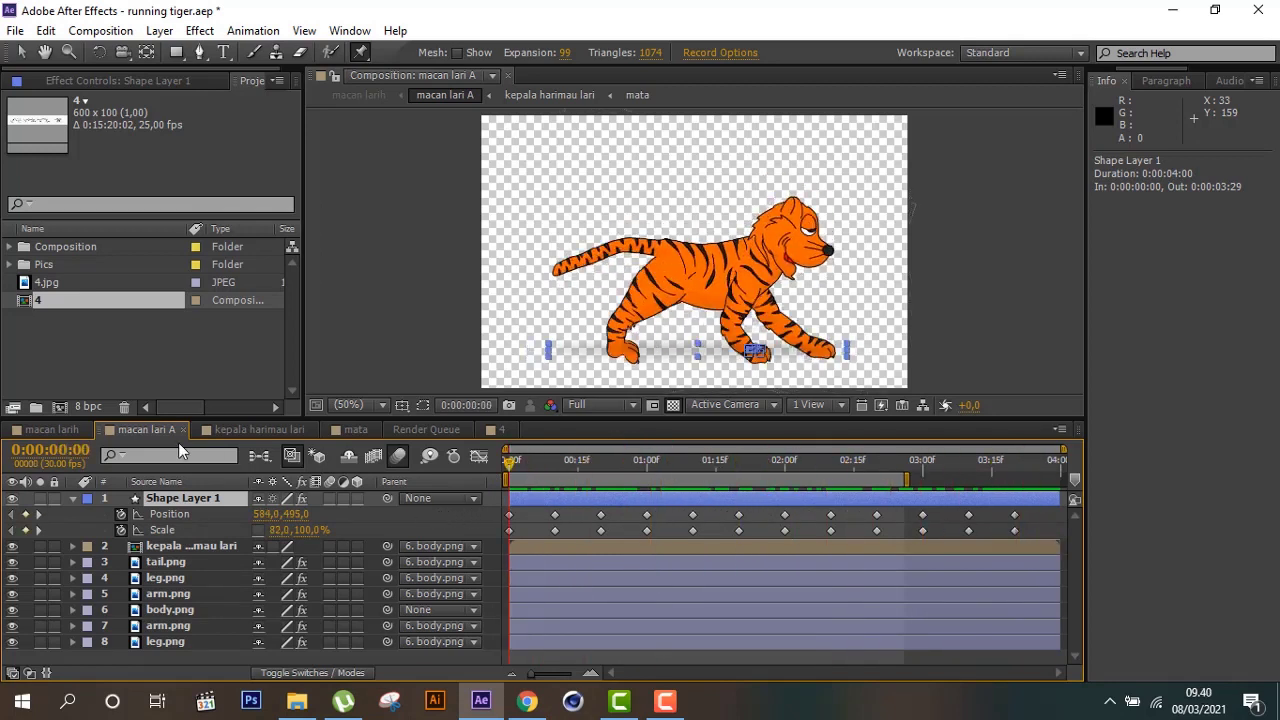
left_click(60, 429)
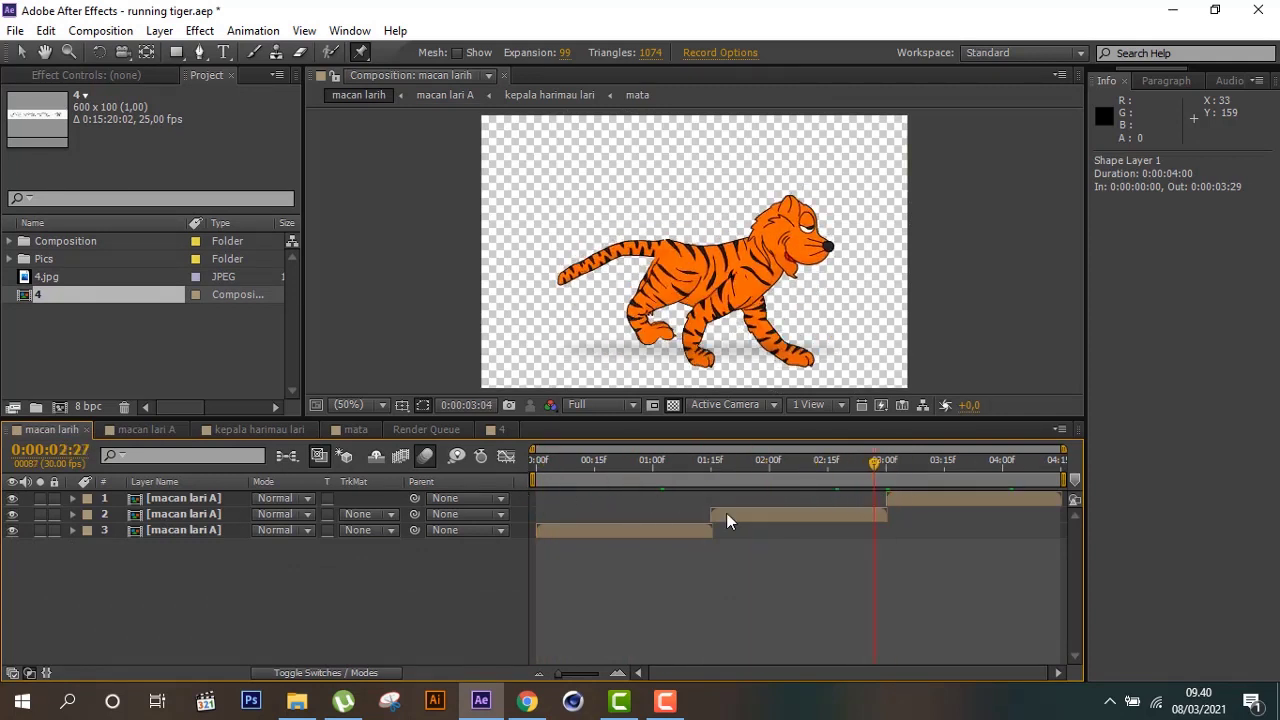
left_click(170, 532)
left_click(196, 500)
left_click(240, 530)
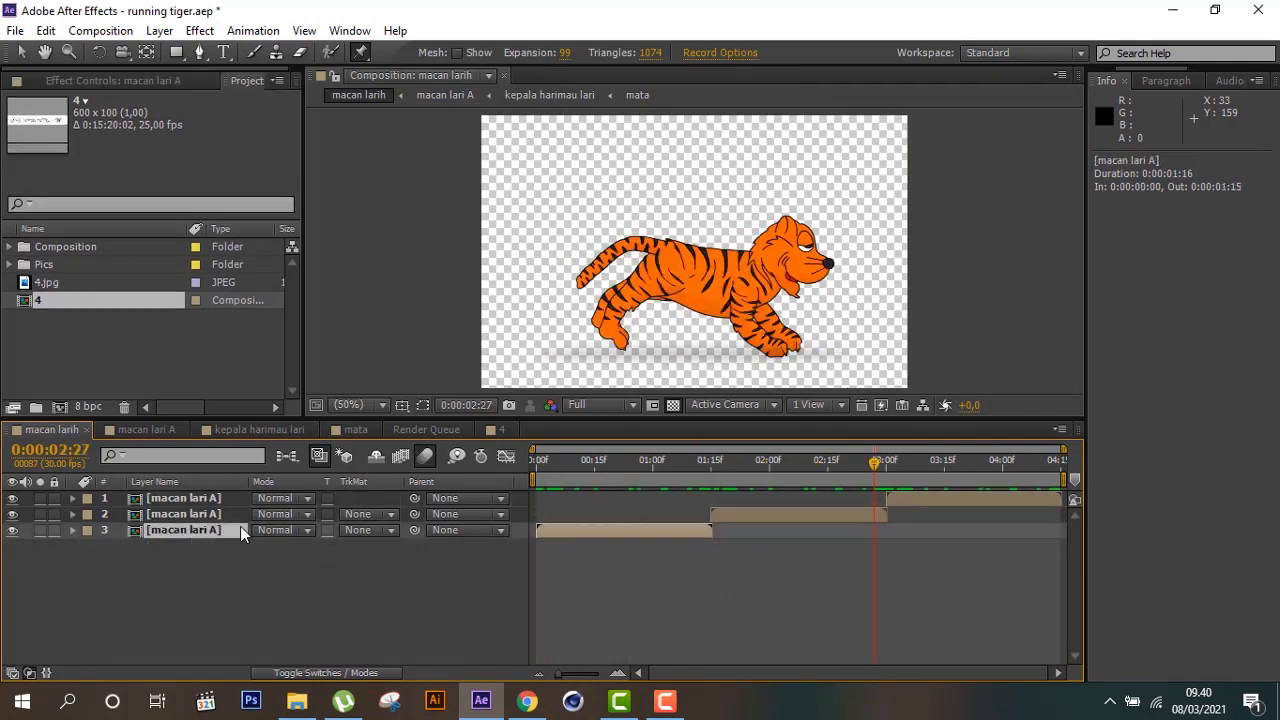
left_click_drag(573, 460, 1059, 488)
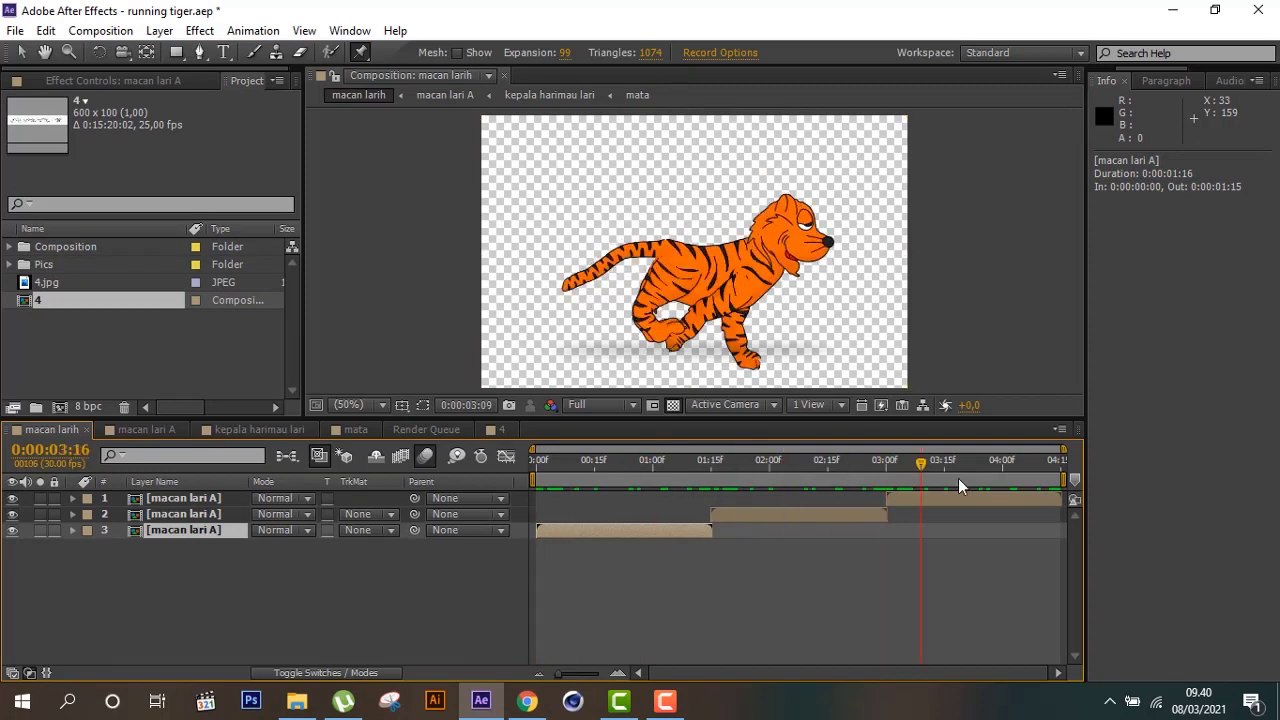
key("shift+Page_Up")
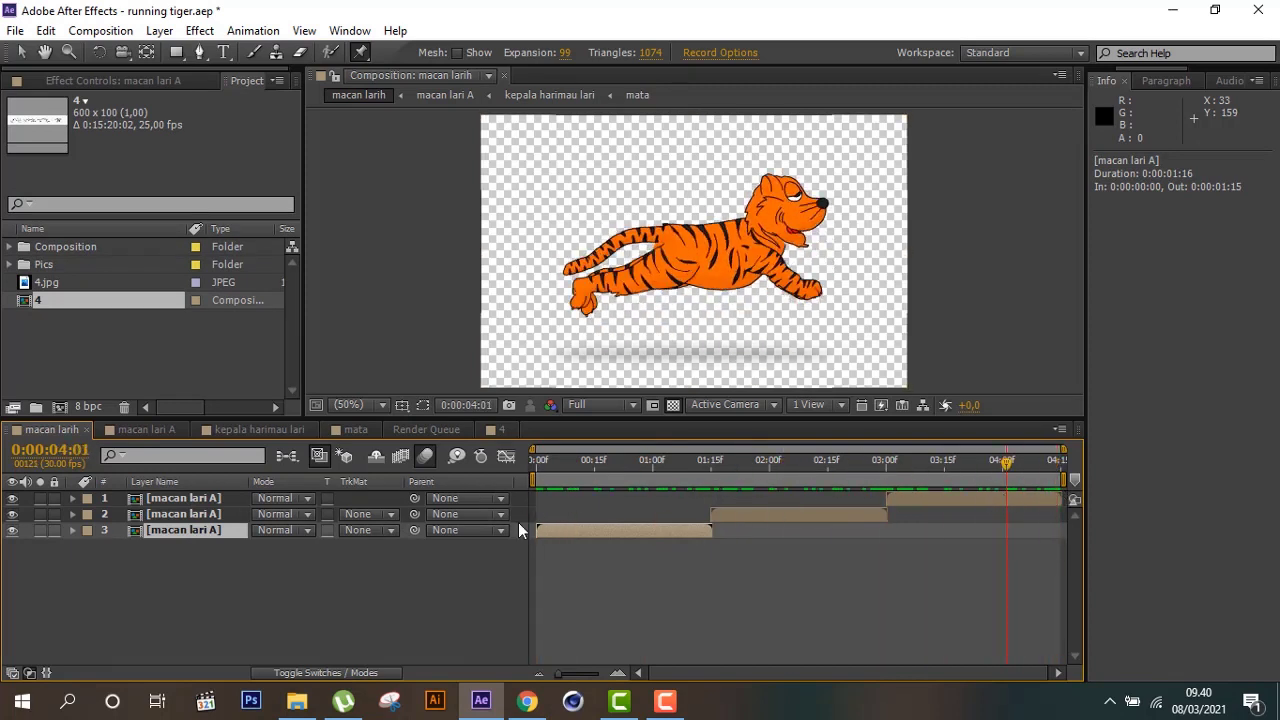